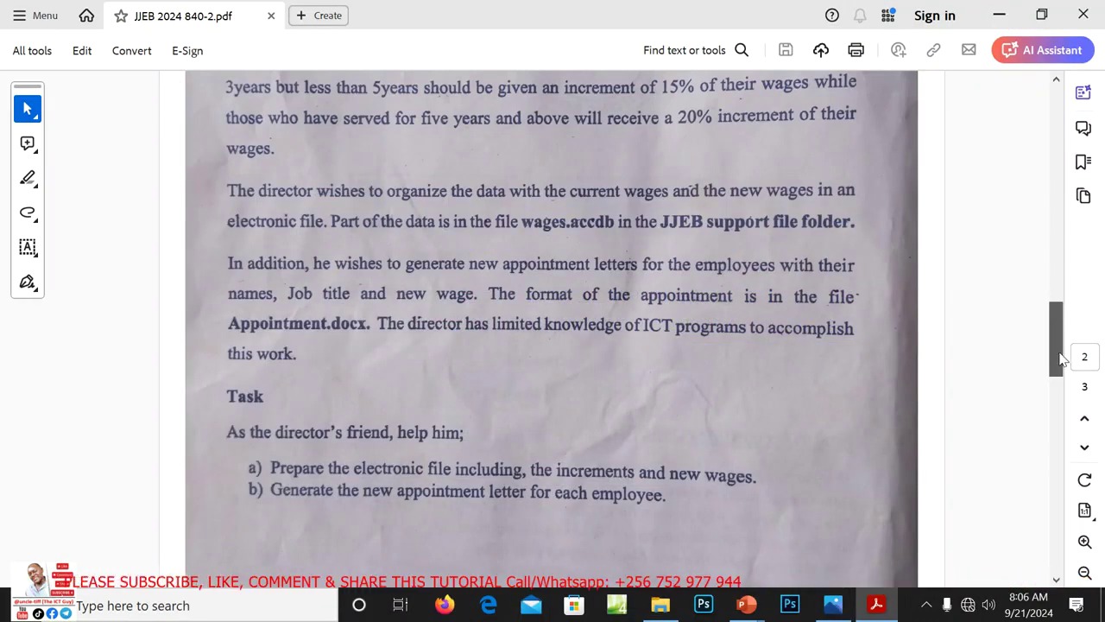
Scroll the exam PDF to the Item 1 wage-increment instructions, then minimize Acrobat
drag(1061, 360, 1052, 313)
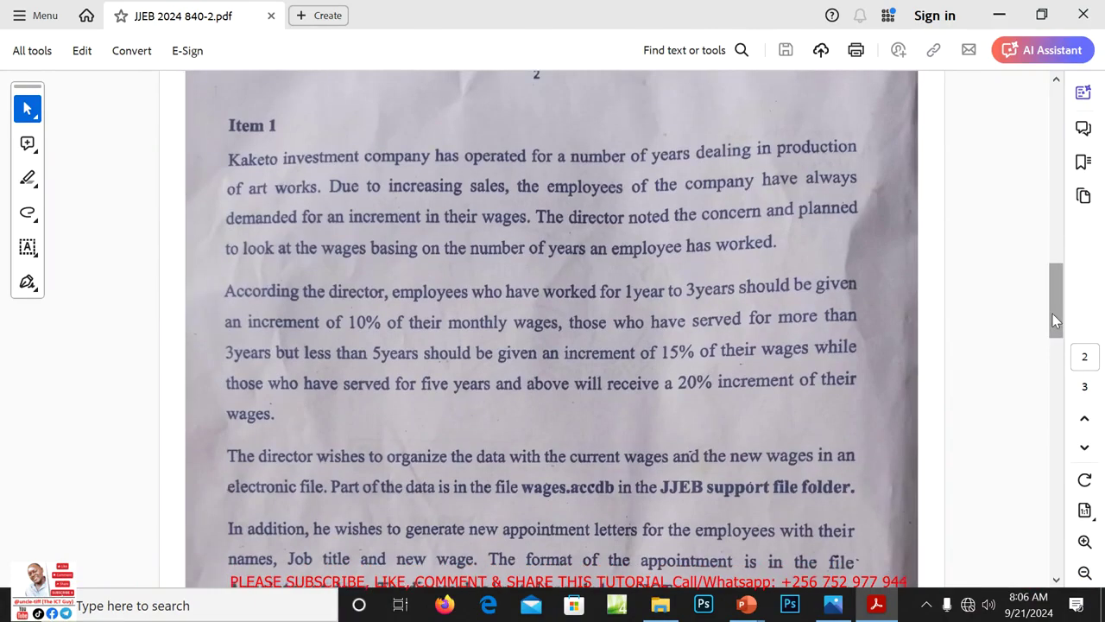
click(999, 16)
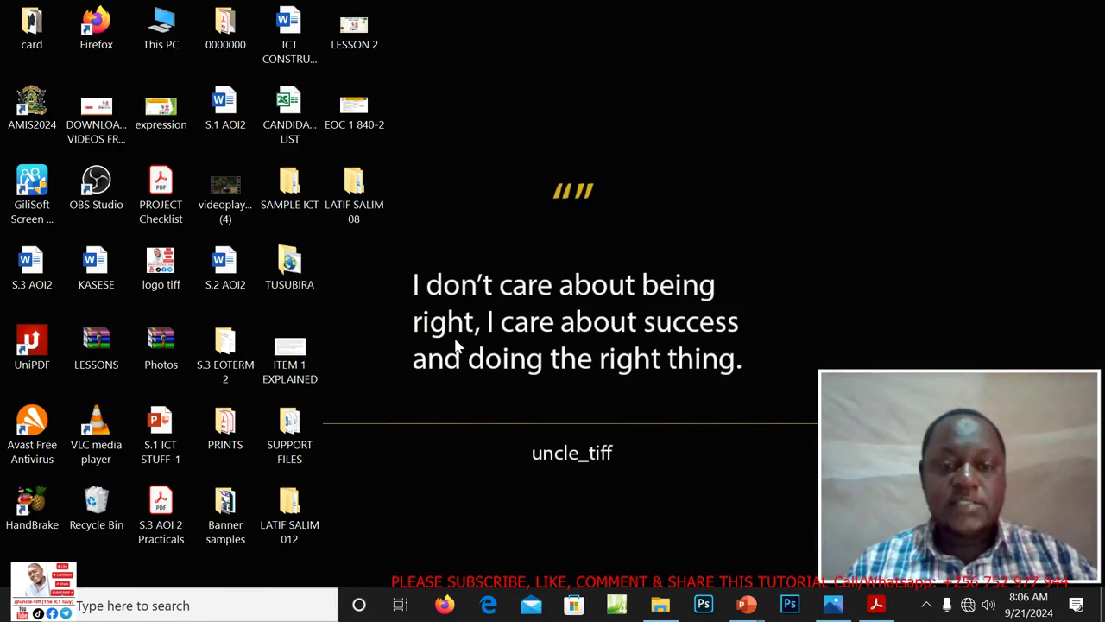
Delete the old candidate folder and create a new desktop folder named after the candidate
right_click(357, 197)
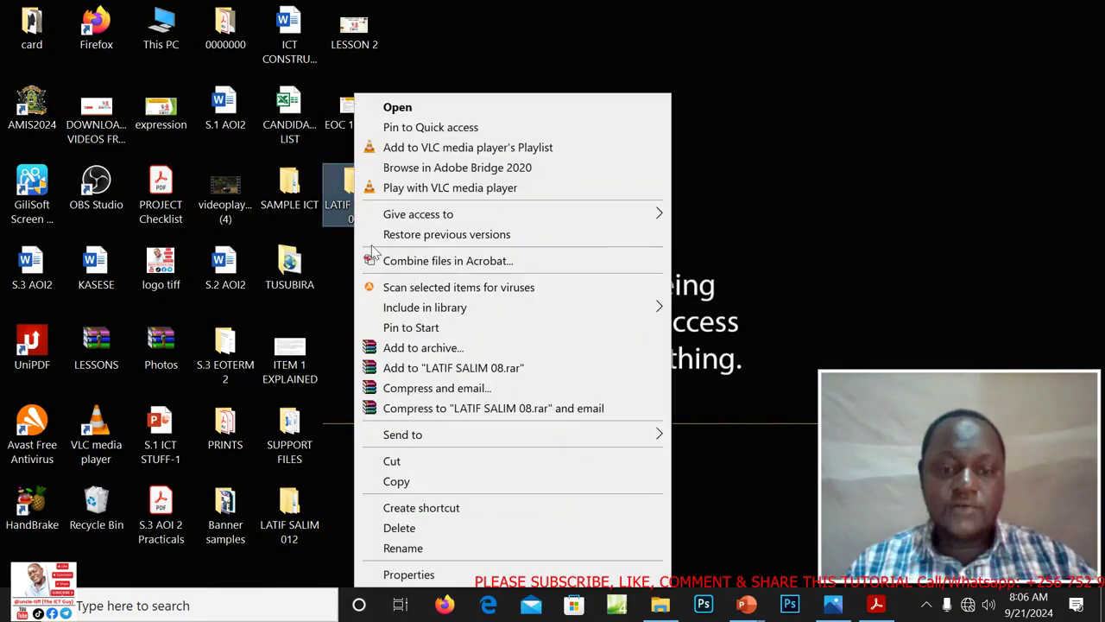
click(411, 530)
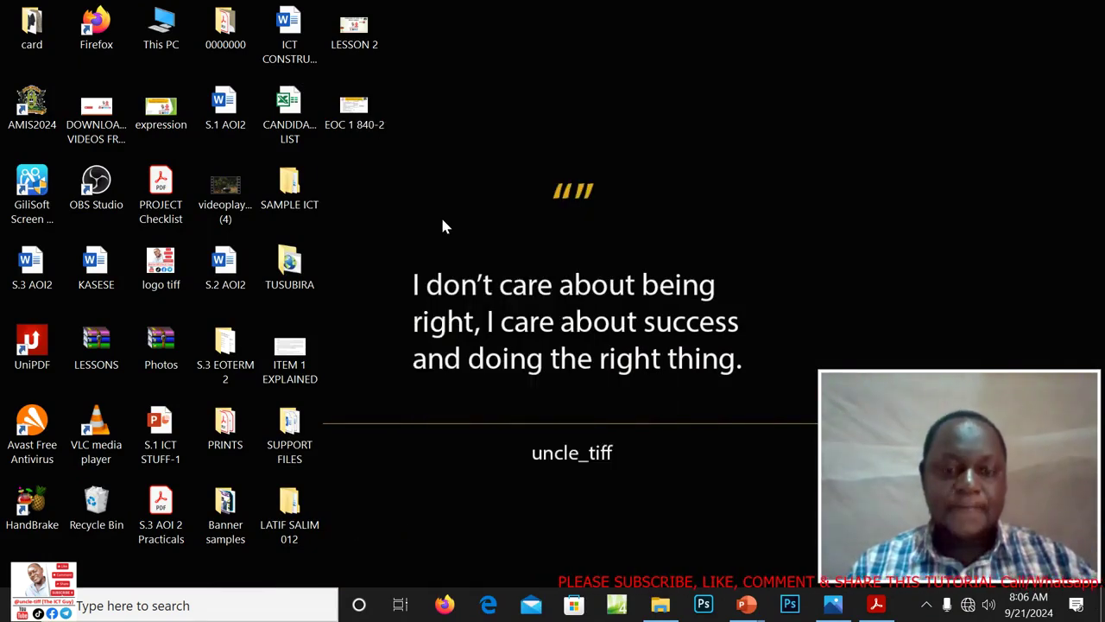
right_click(367, 172)
click(408, 366)
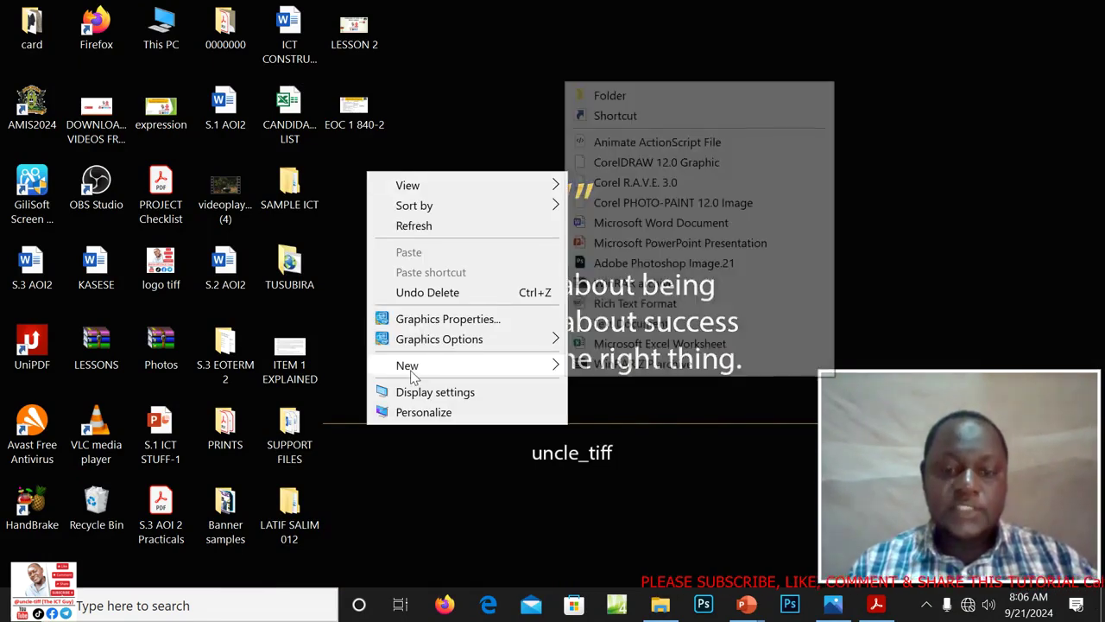
click(637, 102)
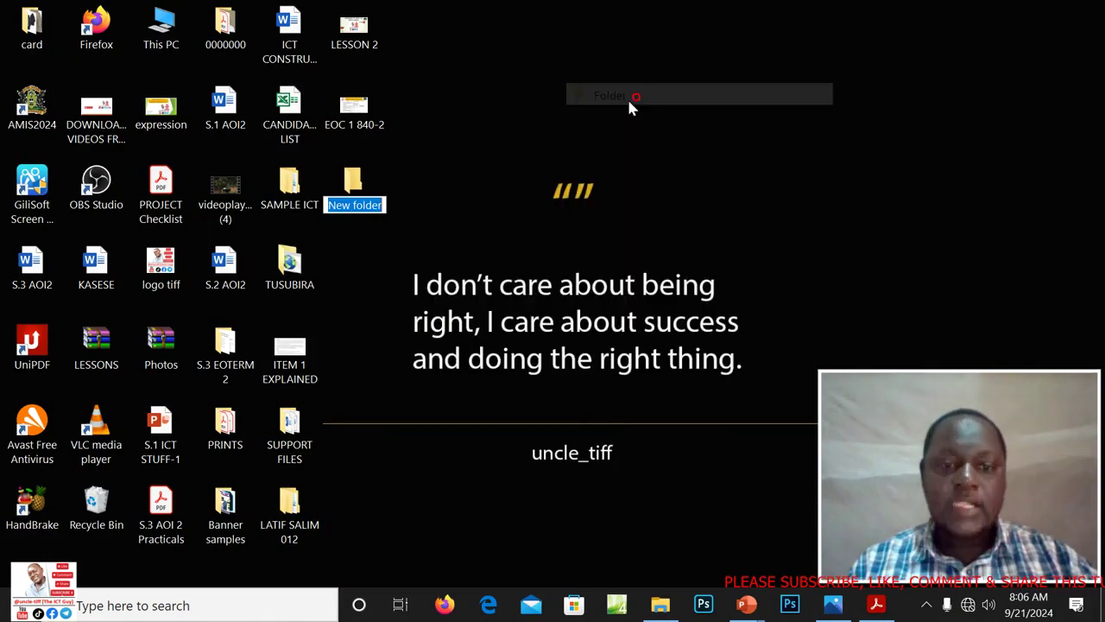
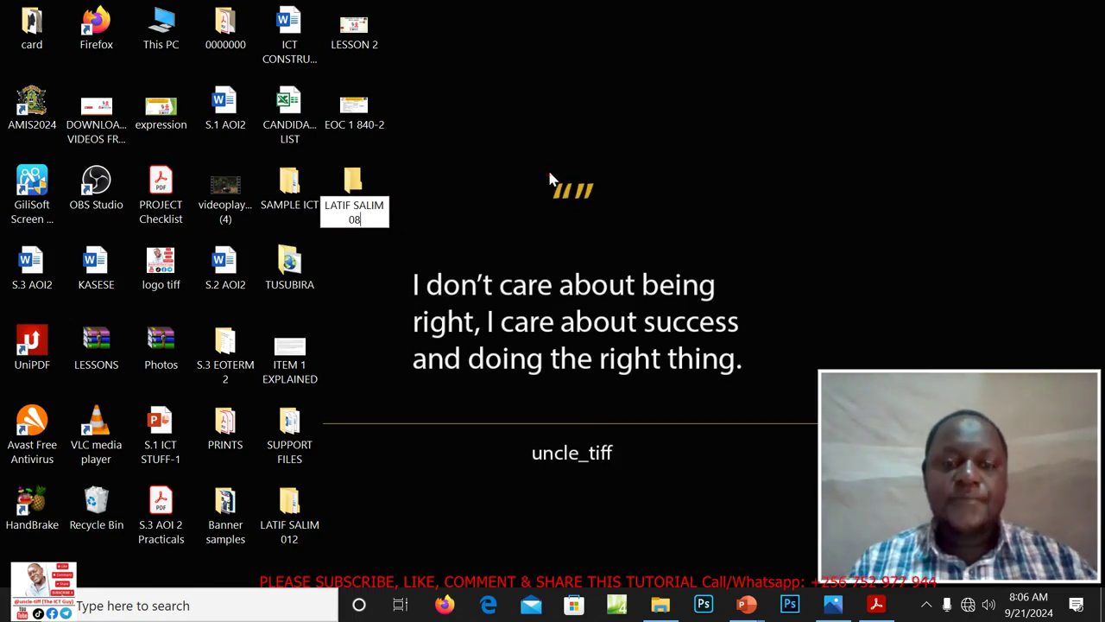
key(Return)
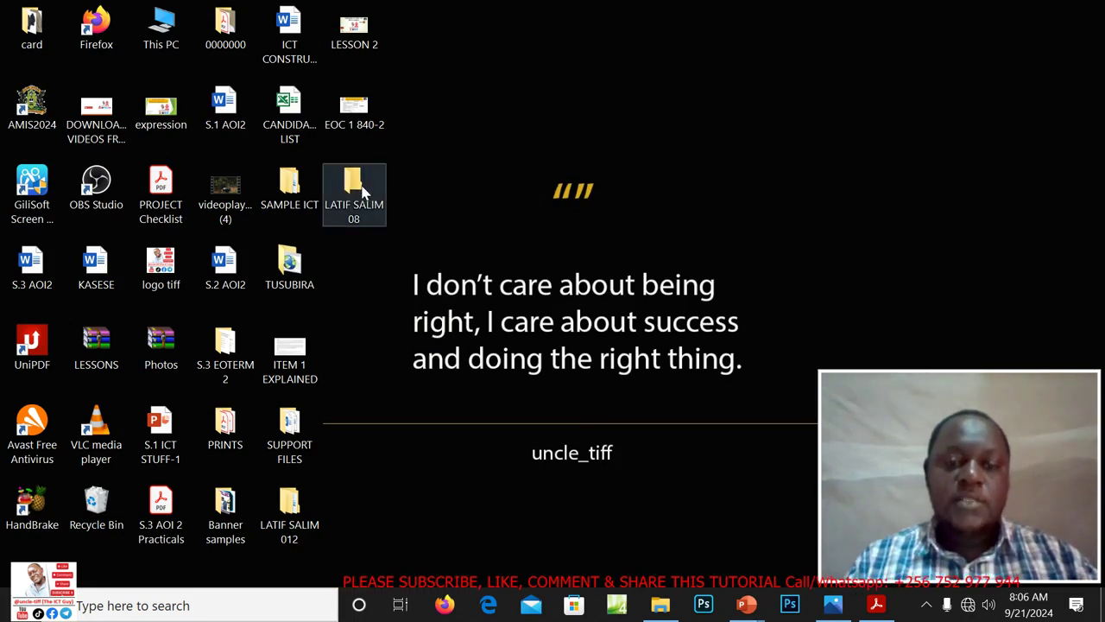
Add an ITEM 1 subfolder inside the candidate folder and close File Explorer
double_click(362, 194)
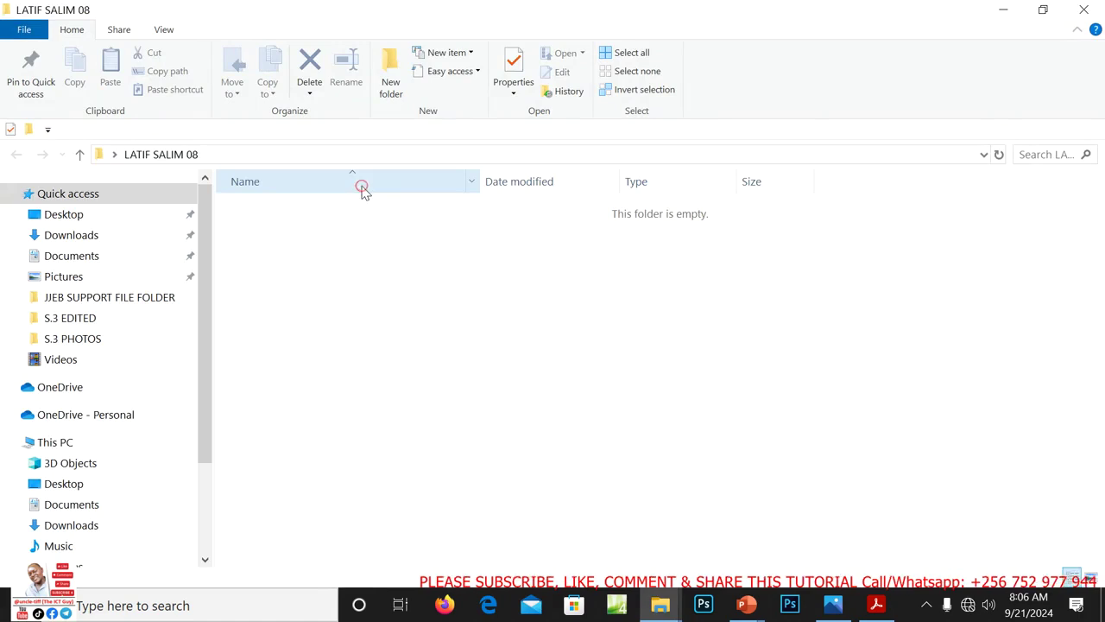
click(388, 76)
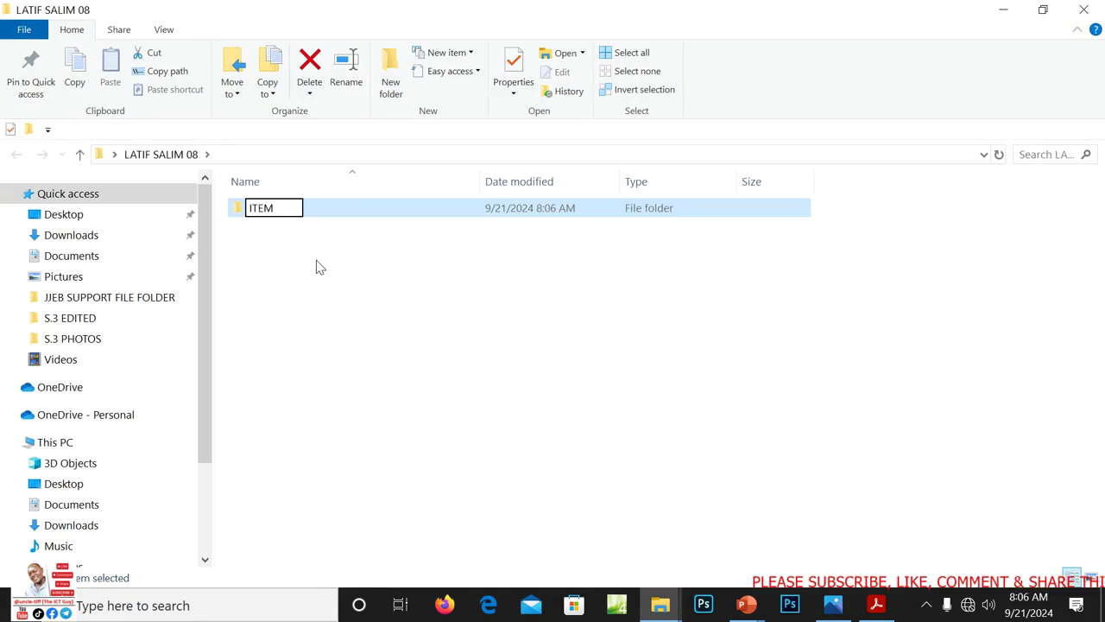
click(663, 380)
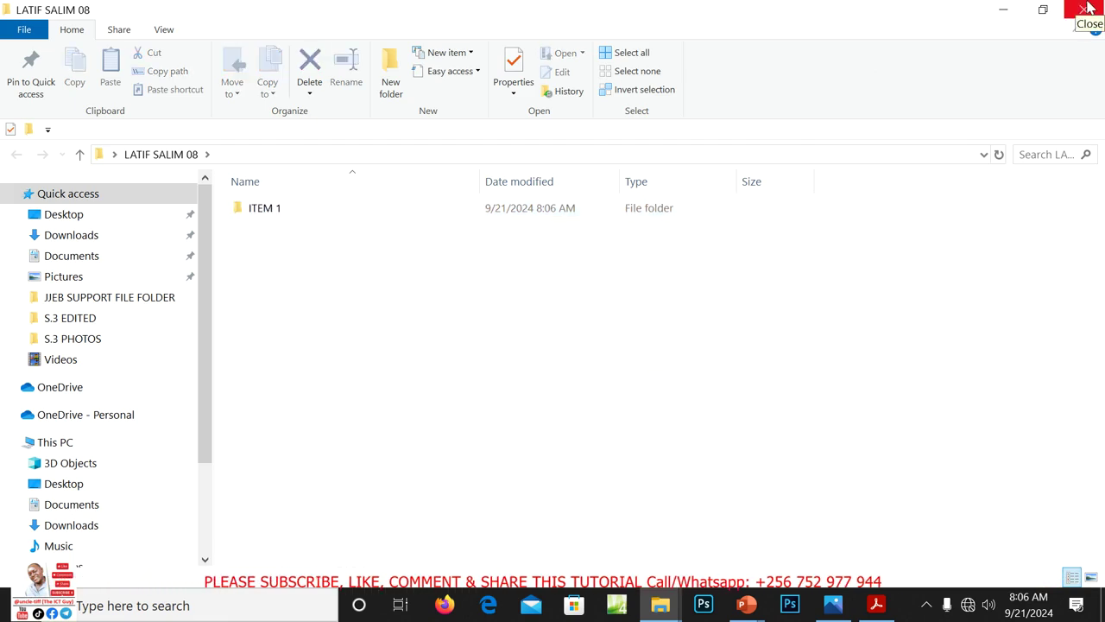
click(1084, 10)
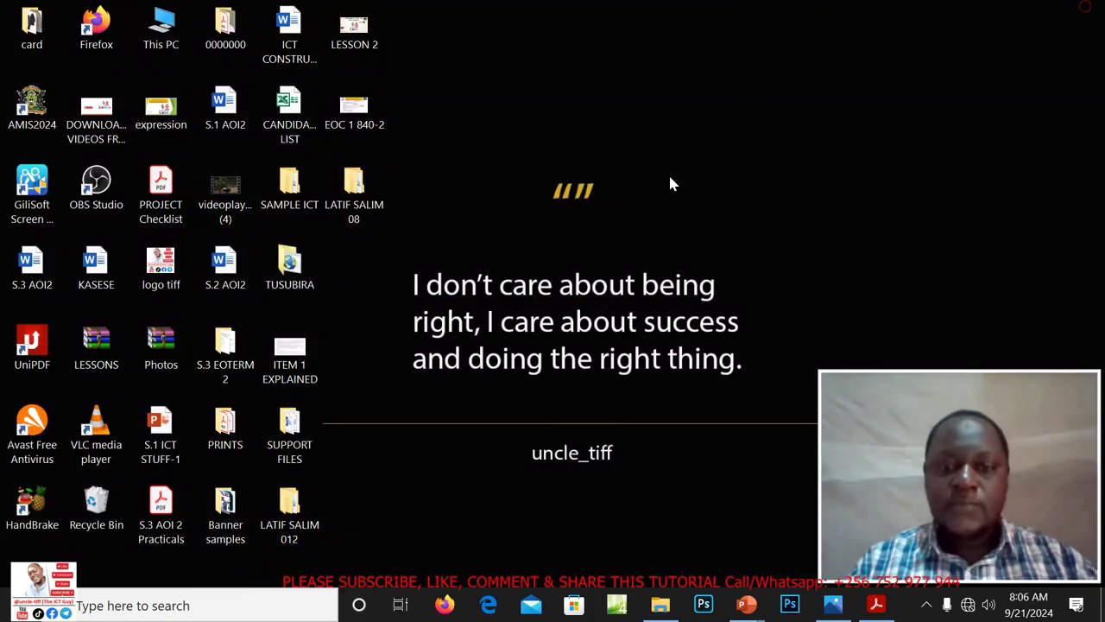
click(878, 605)
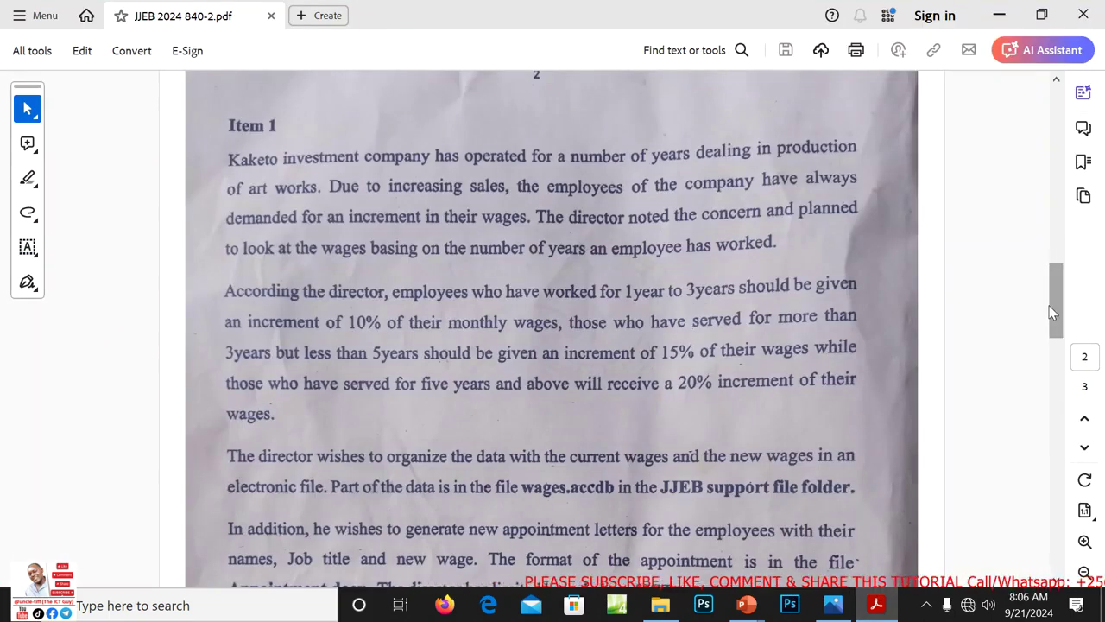
drag(1055, 319, 1055, 339)
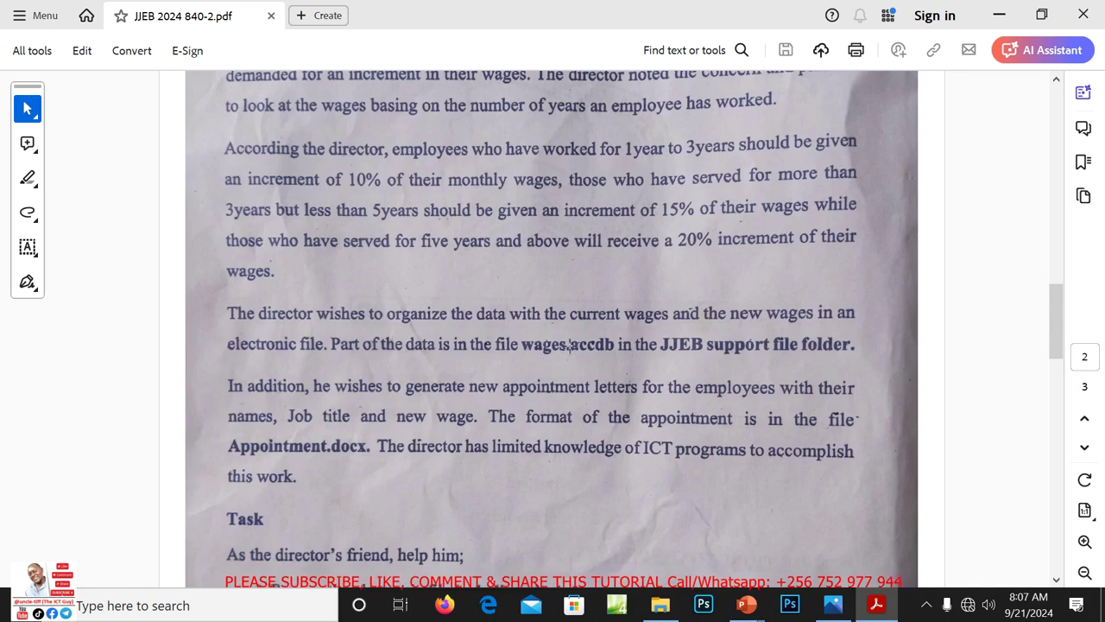
click(998, 14)
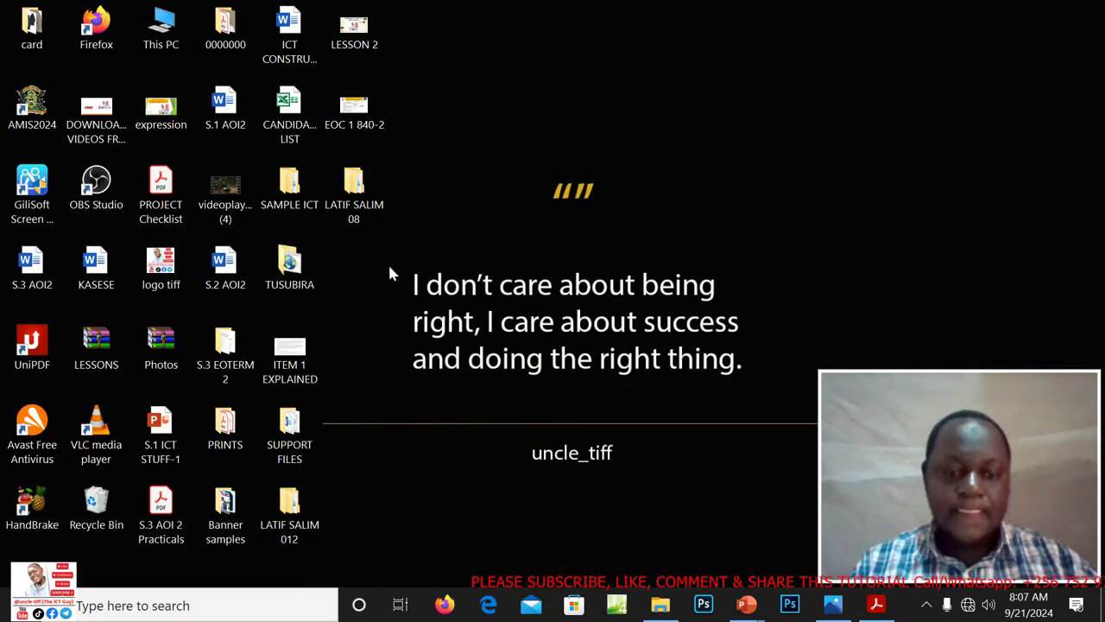
Open WAGES.accdb from the JJEB SUPPORT FILE FOLDER window
click(660, 607)
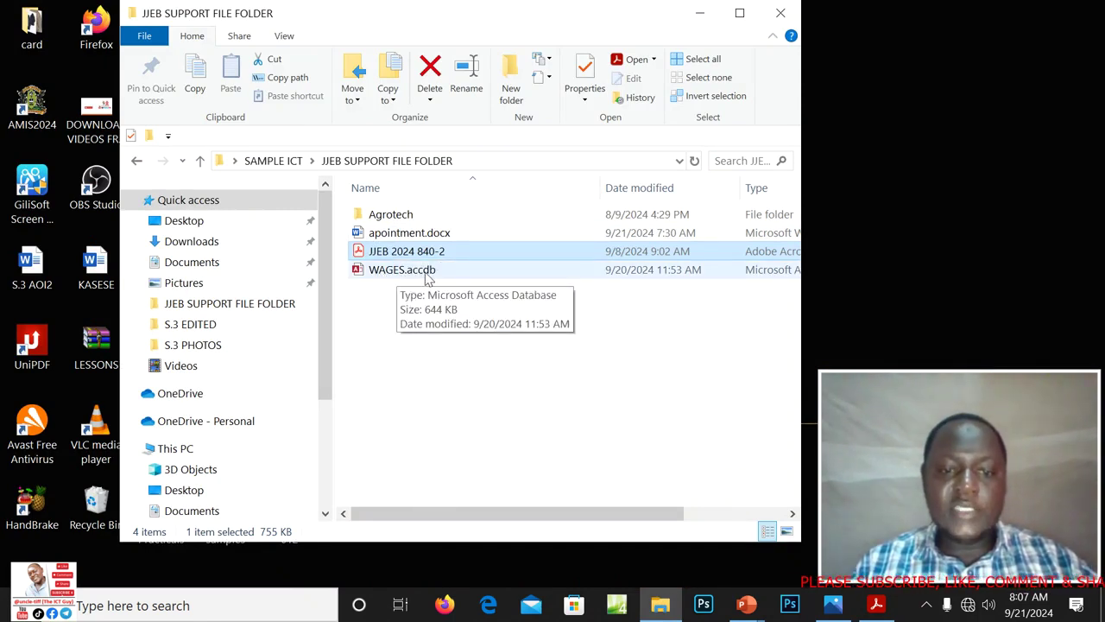
double_click(426, 275)
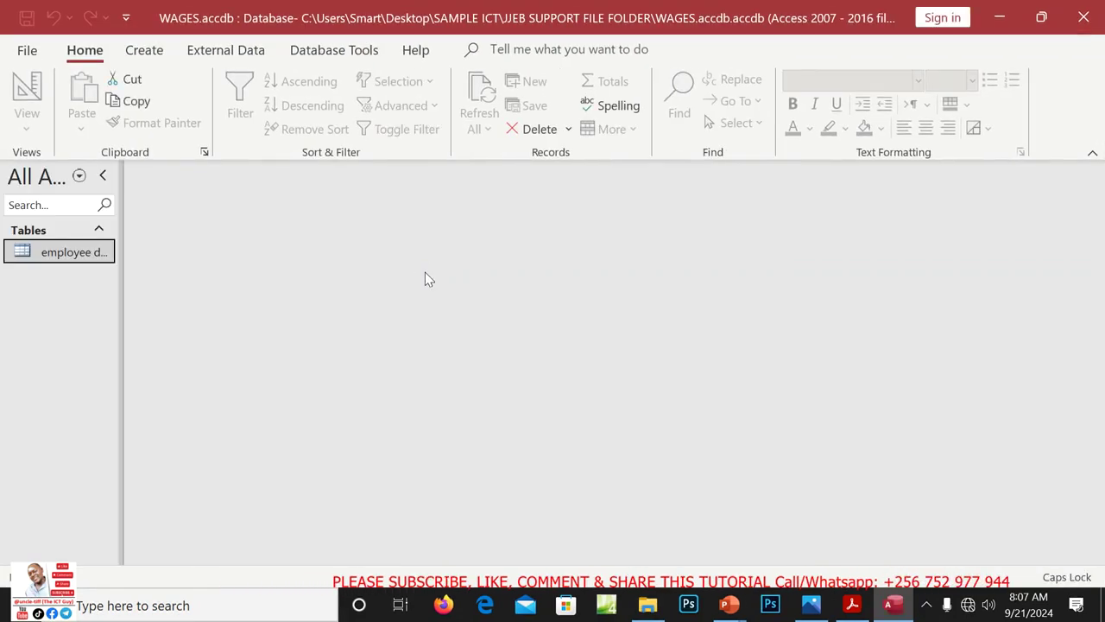
Open the employee data table, abandon the Excel export without replacing, and minimize Access
double_click(76, 256)
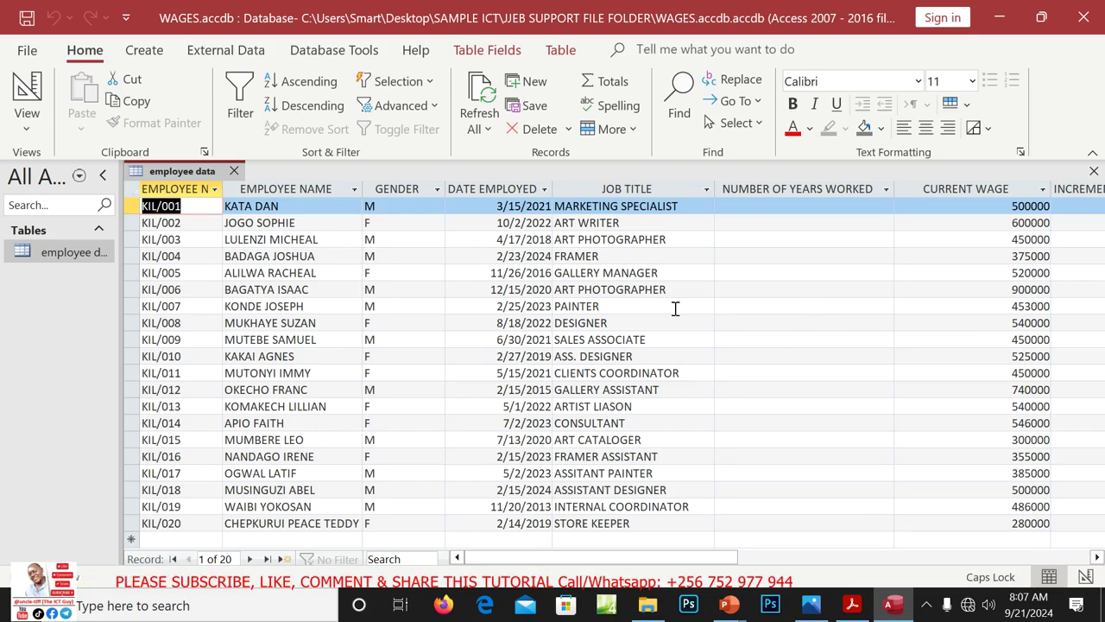
click(229, 57)
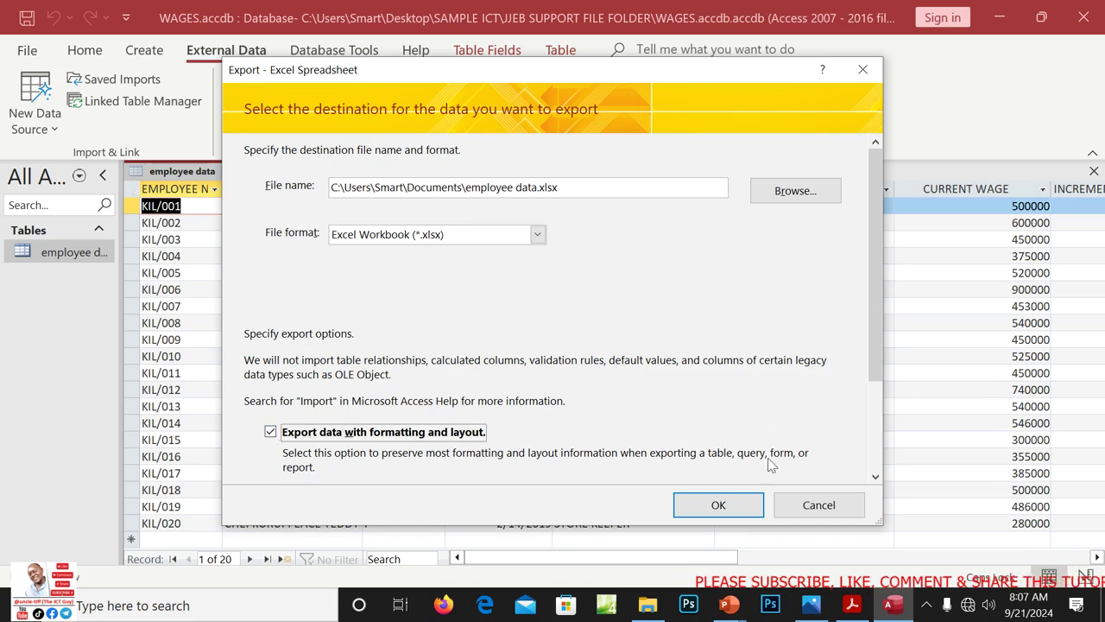
click(718, 505)
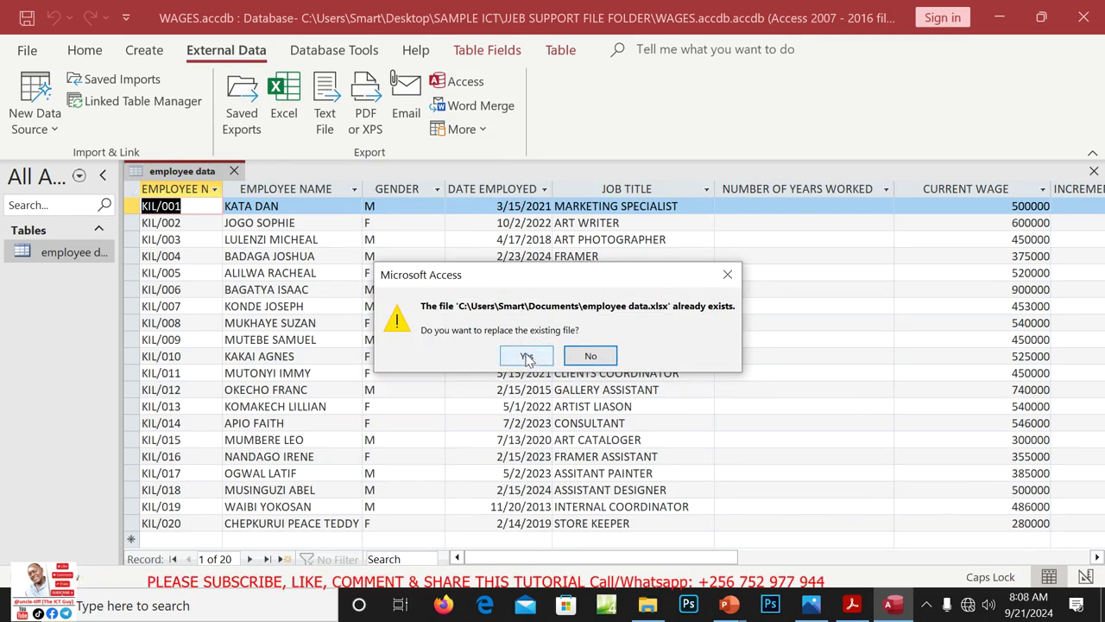
click(592, 357)
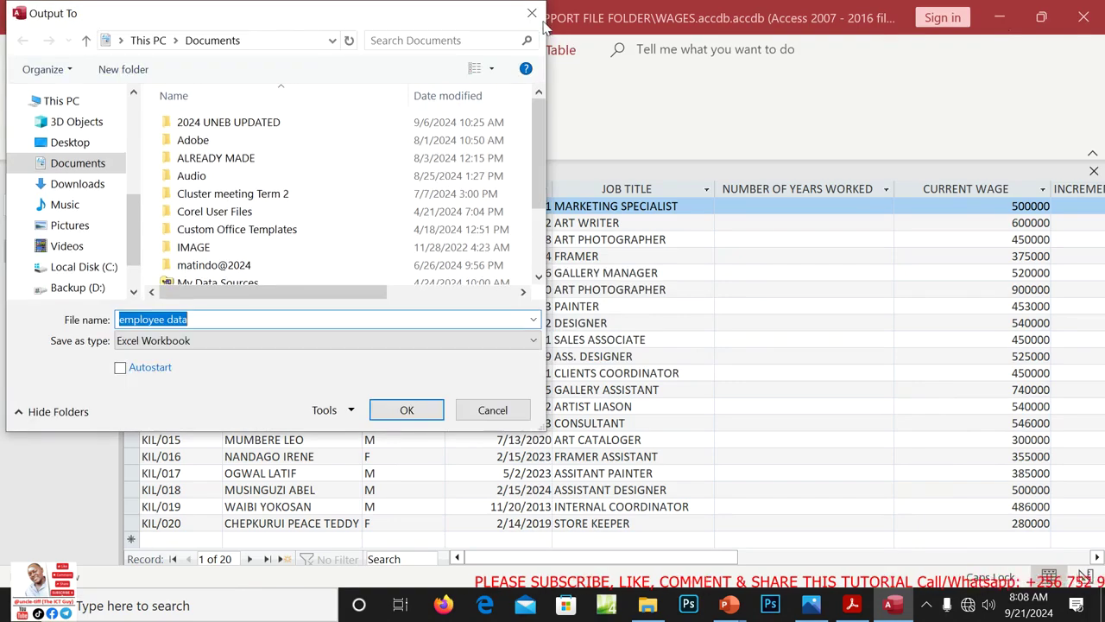
click(532, 16)
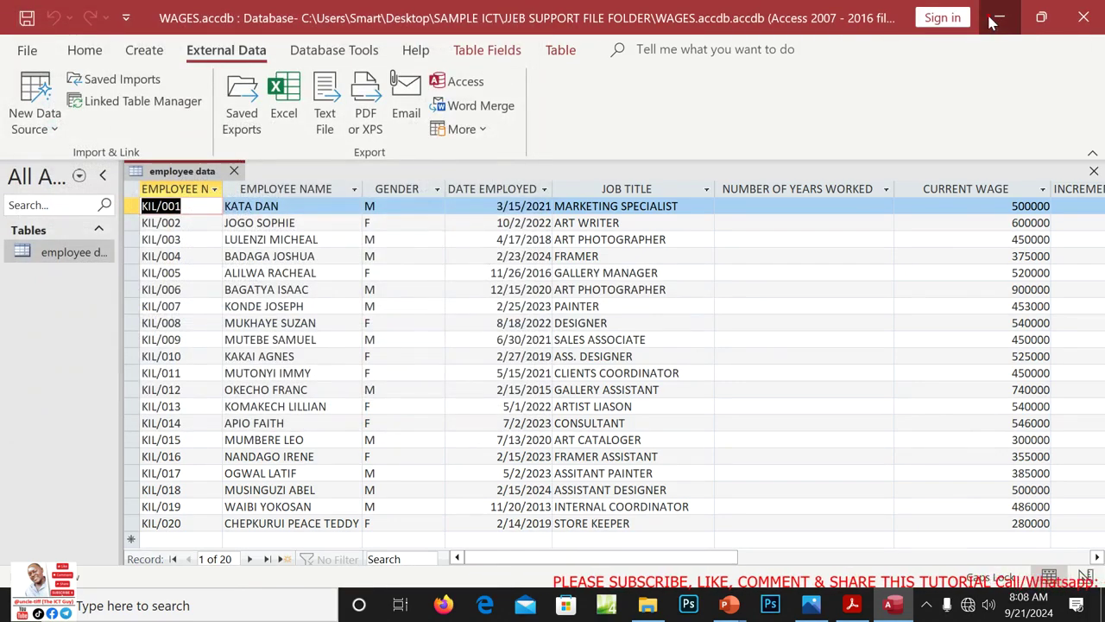
click(994, 19)
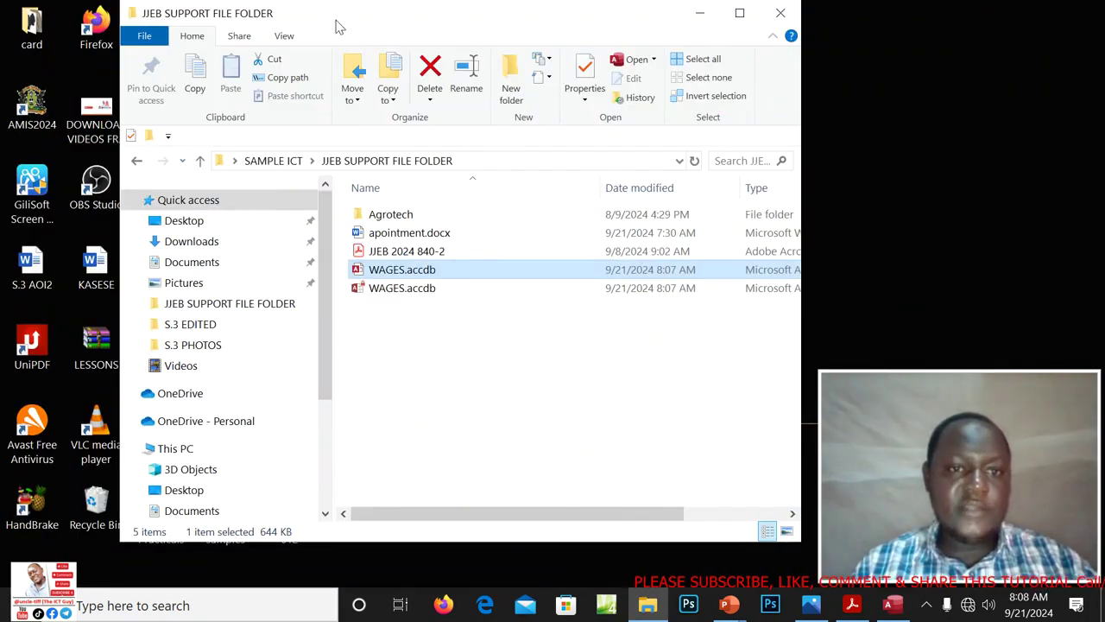
Reposition the support folder window and bring the WAGES database in Access back to the front
drag(339, 27, 633, 108)
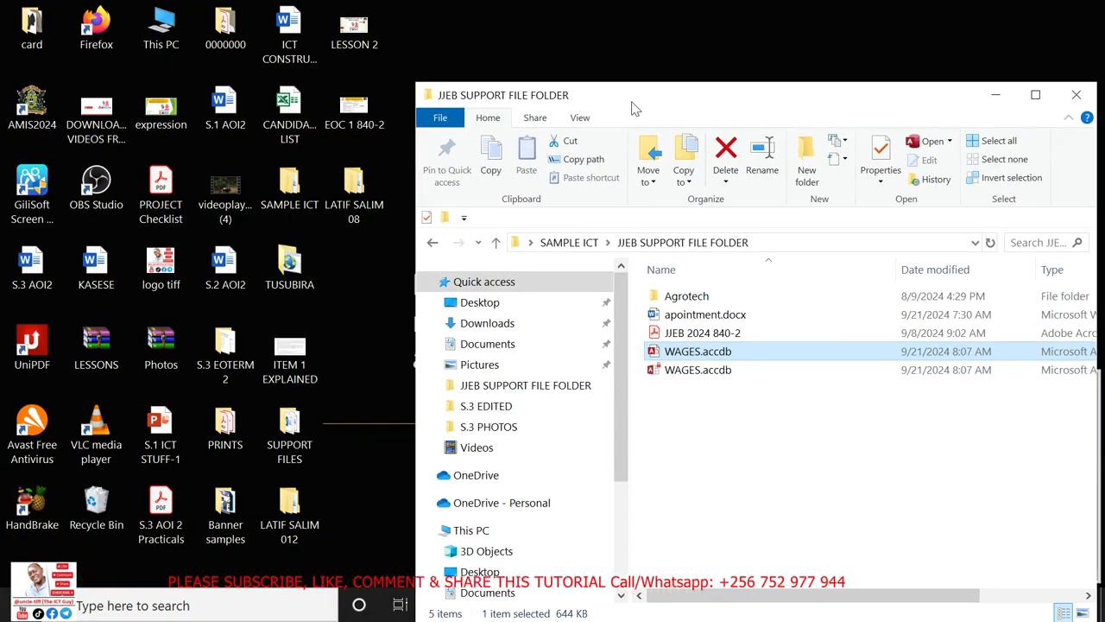
drag(631, 107, 390, 49)
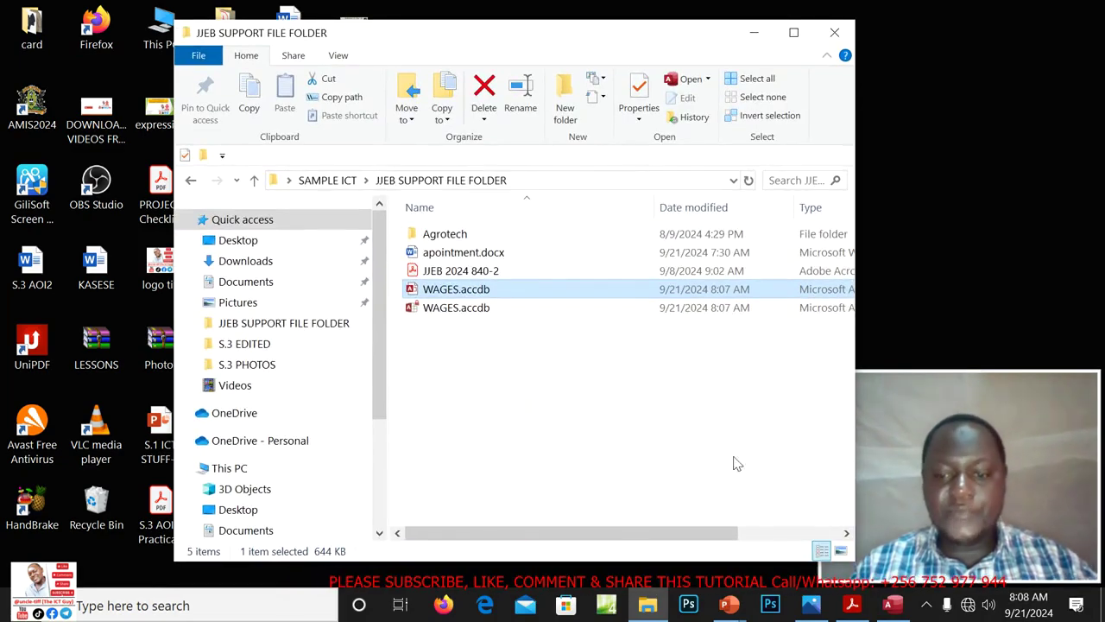
click(890, 606)
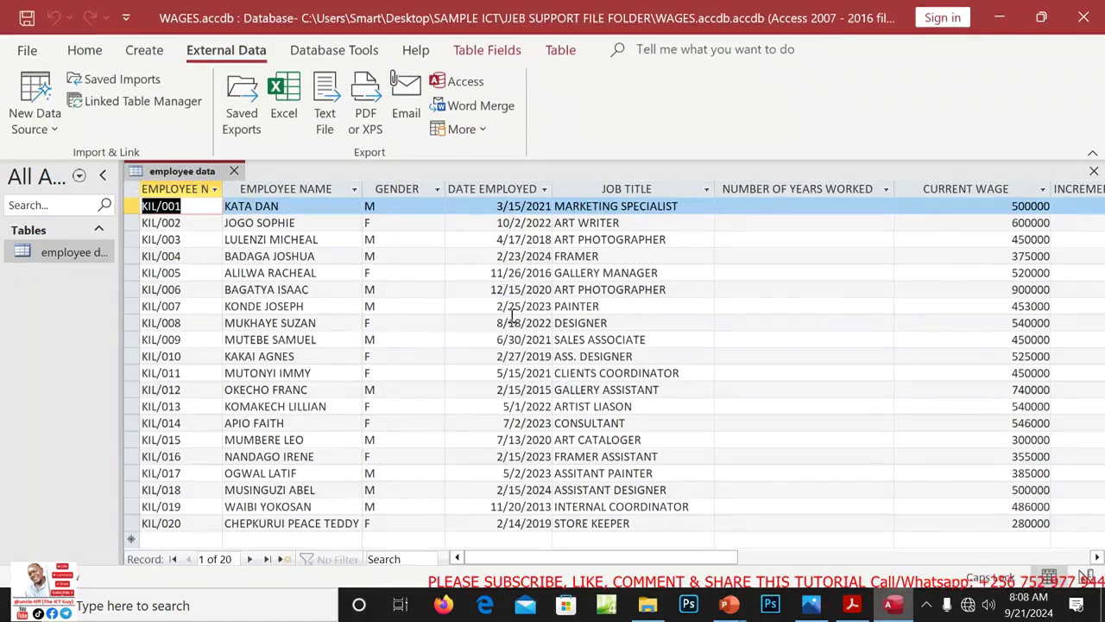
Export employee data with formatting to the candidate's ITEM 1 folder, without saving export steps
click(288, 102)
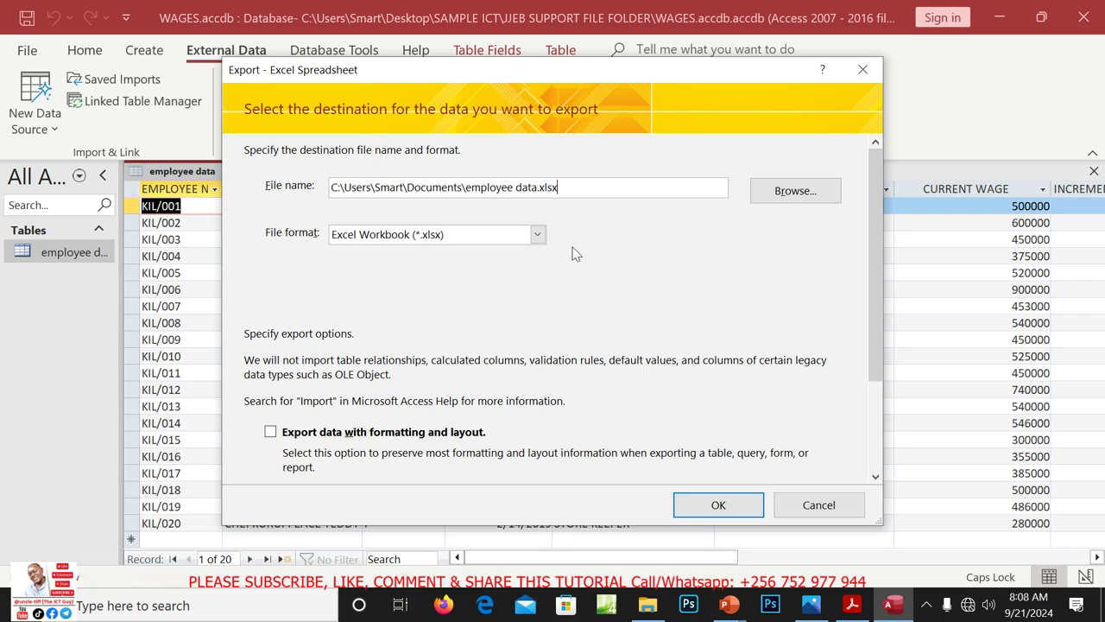
click(271, 436)
click(806, 192)
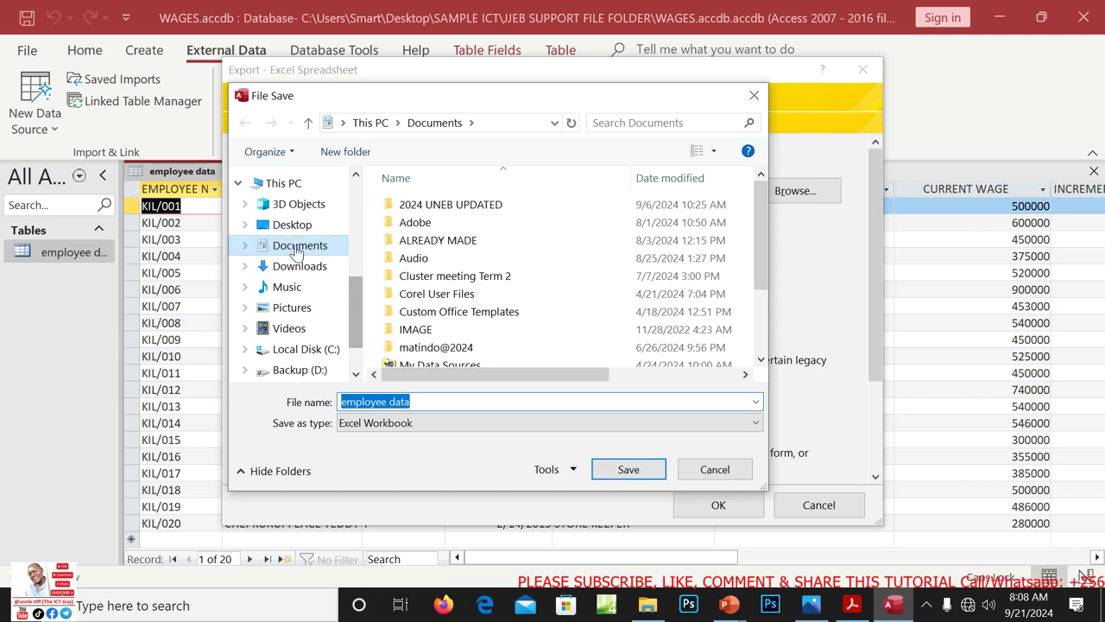
click(296, 227)
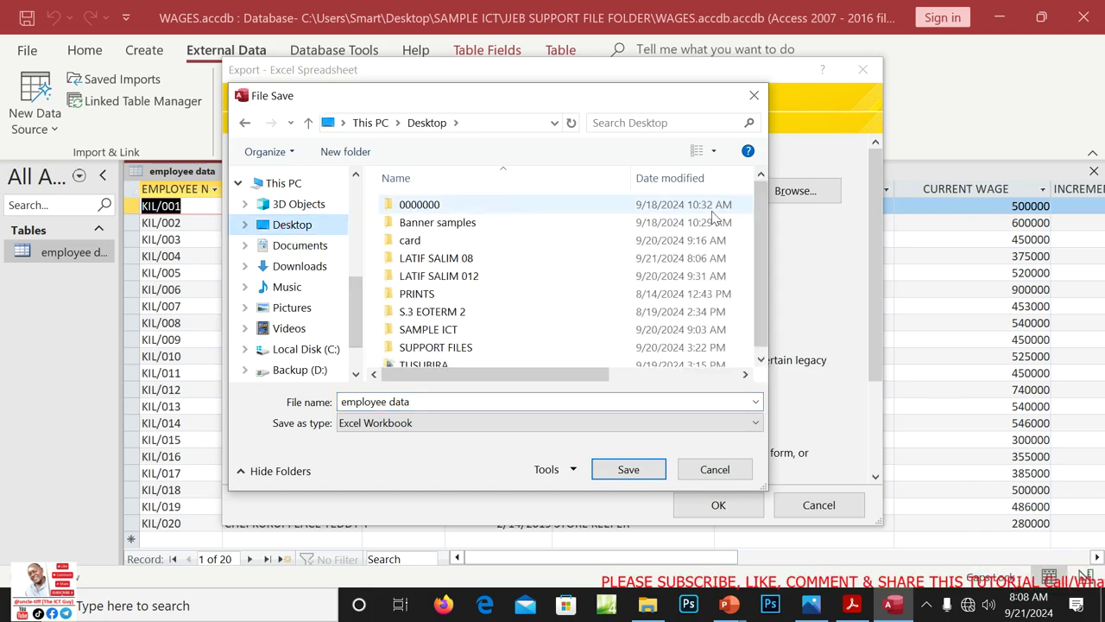
double_click(457, 259)
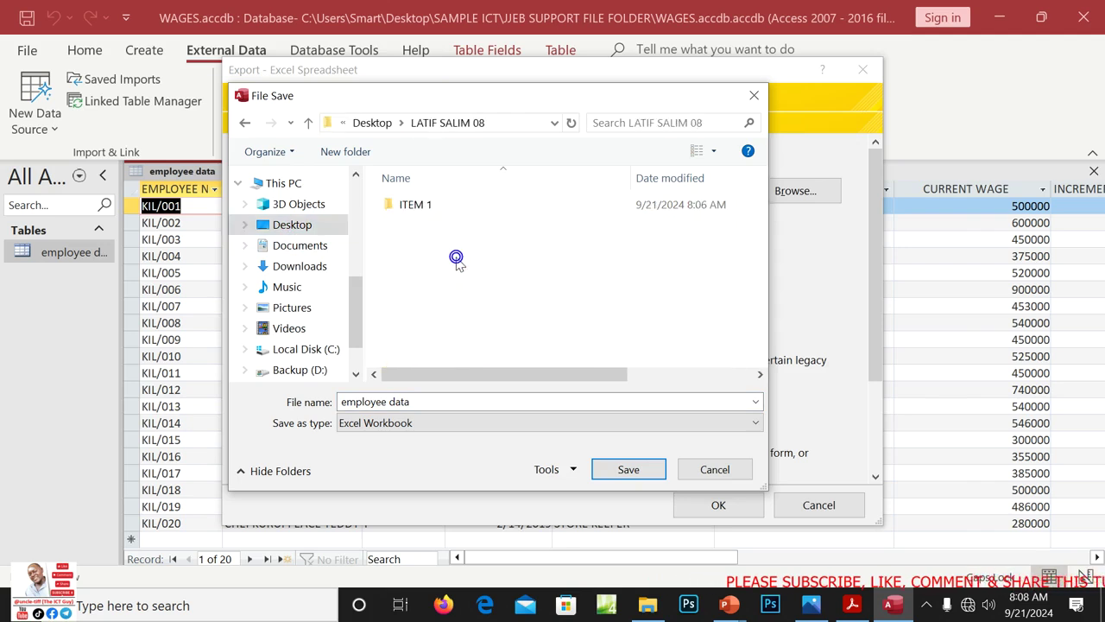
double_click(412, 207)
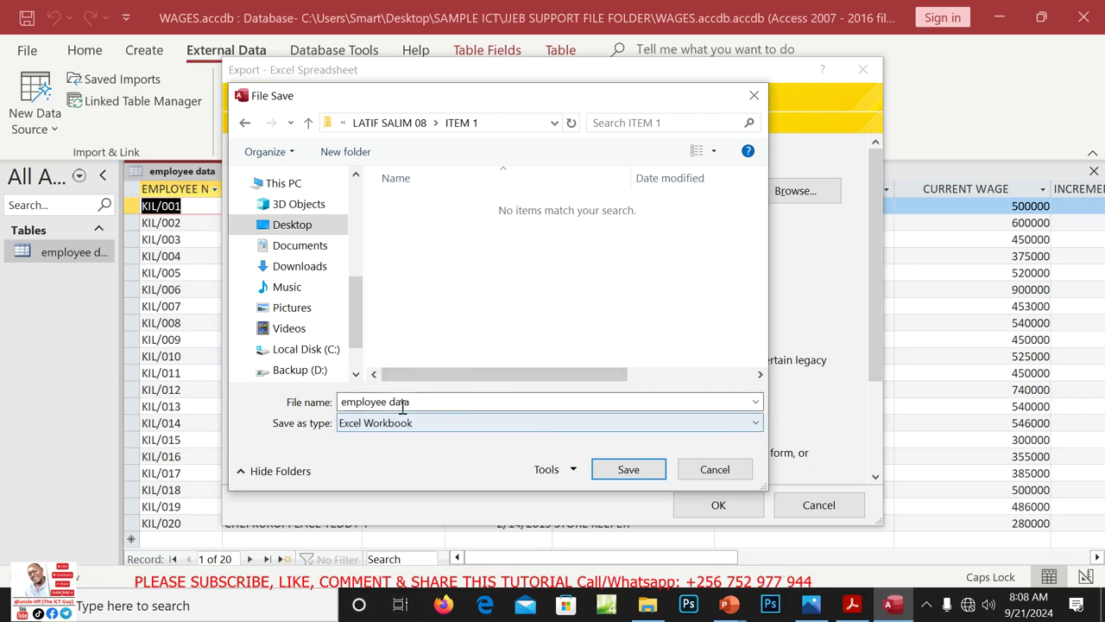
click(646, 471)
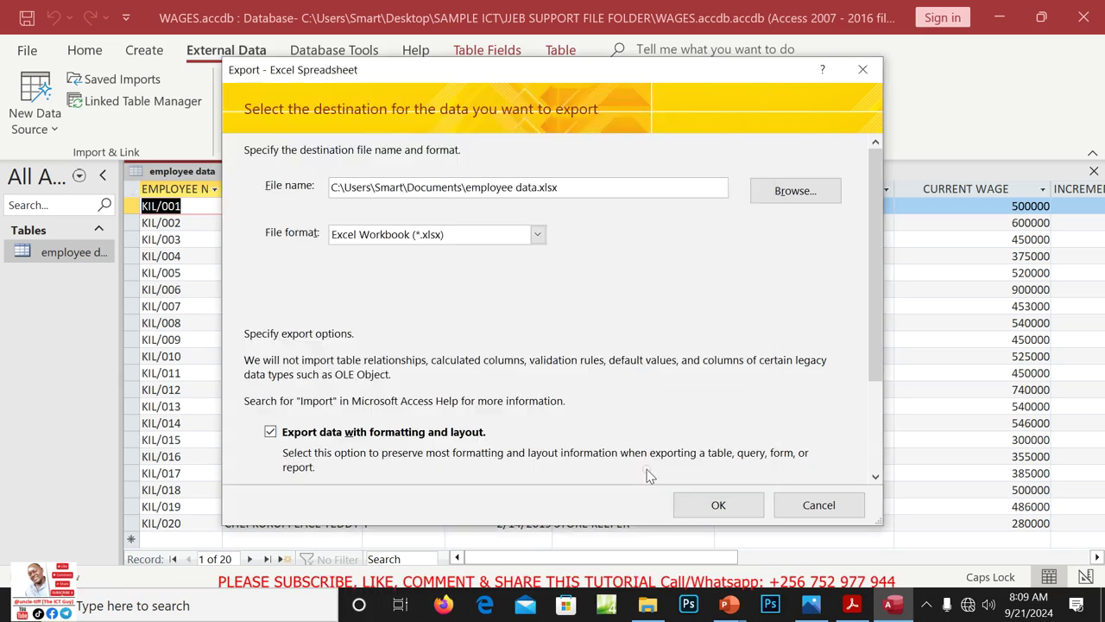
click(722, 505)
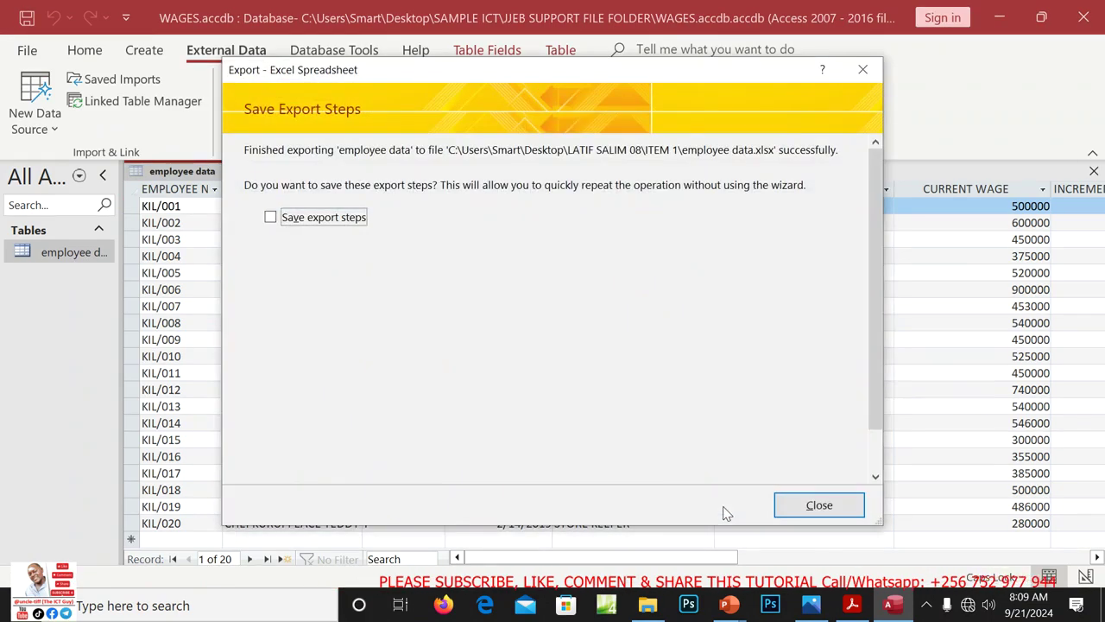
click(825, 506)
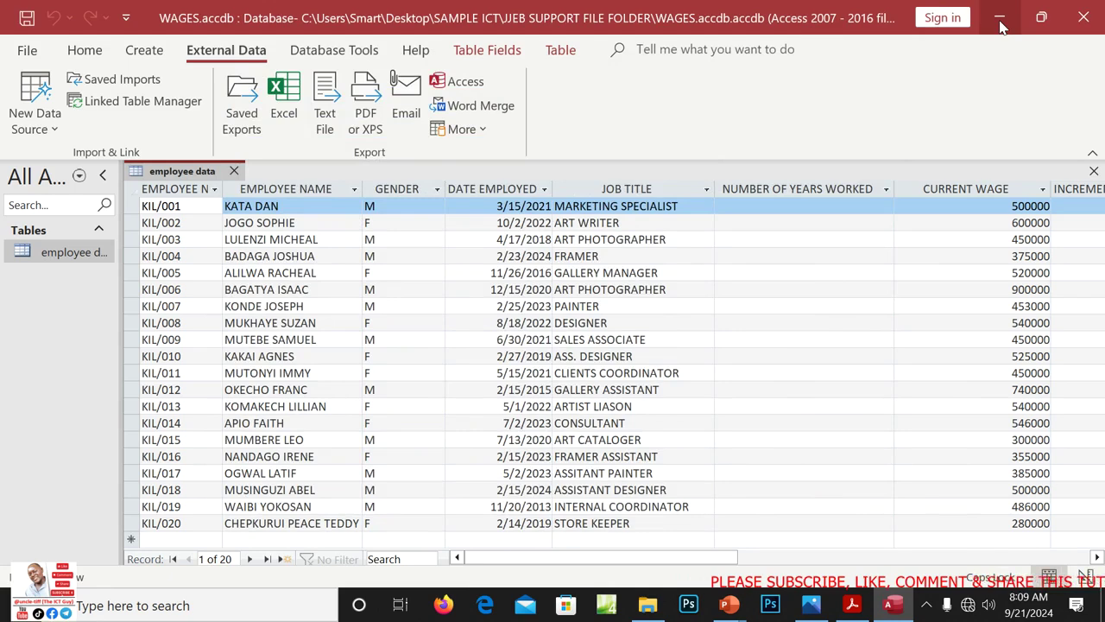
Open employee data.xlsx from the candidate folder's ITEM 1 subfolder on the desktop
click(1000, 26)
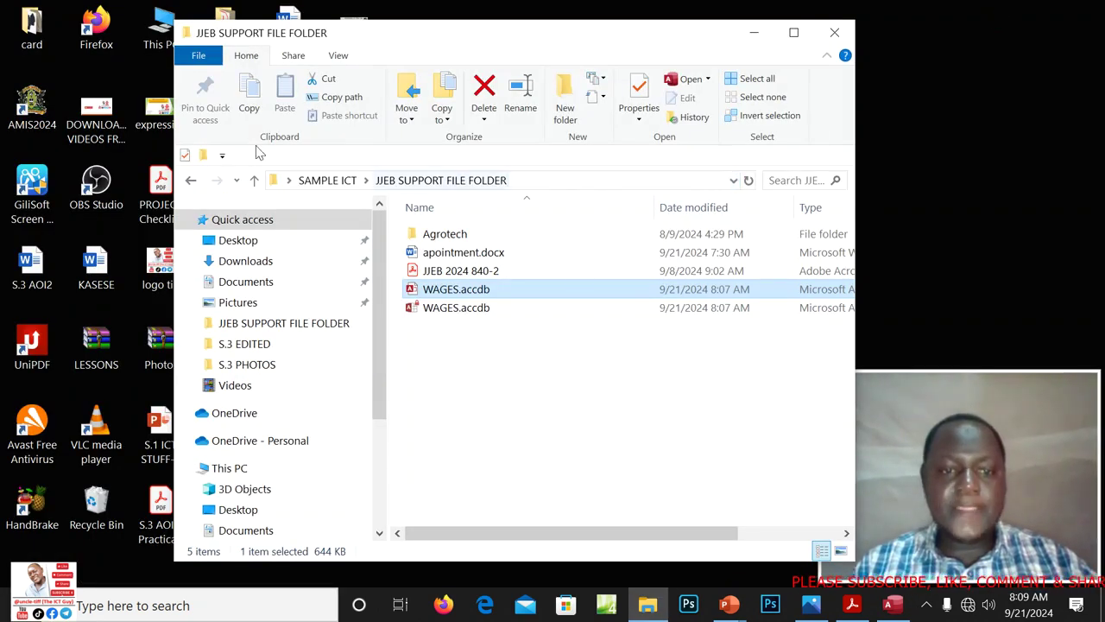
click(754, 38)
double_click(358, 192)
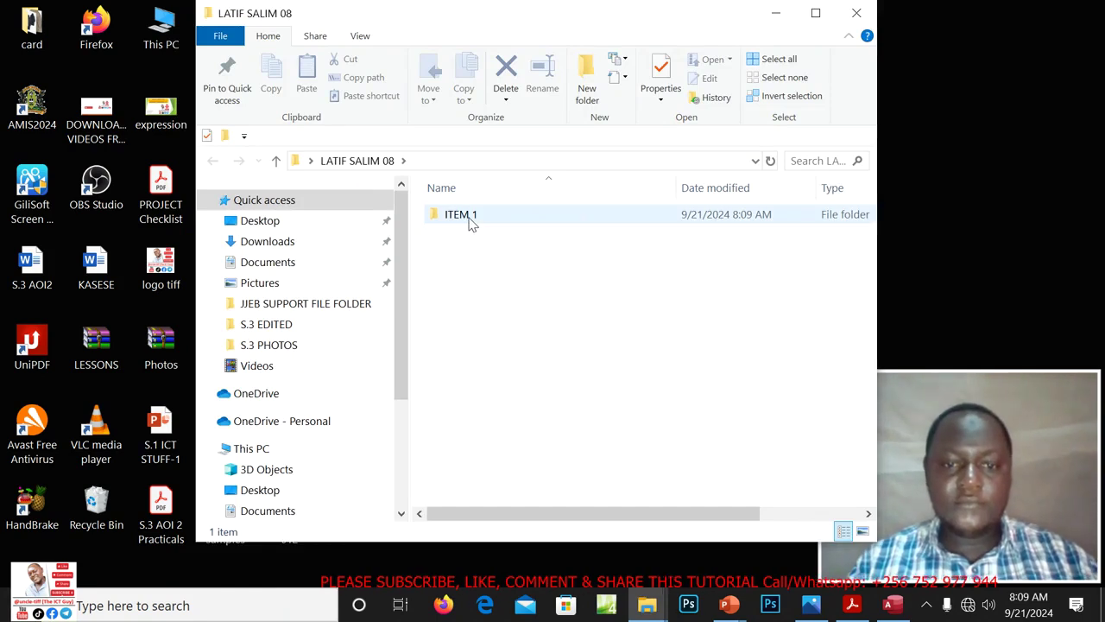
double_click(468, 219)
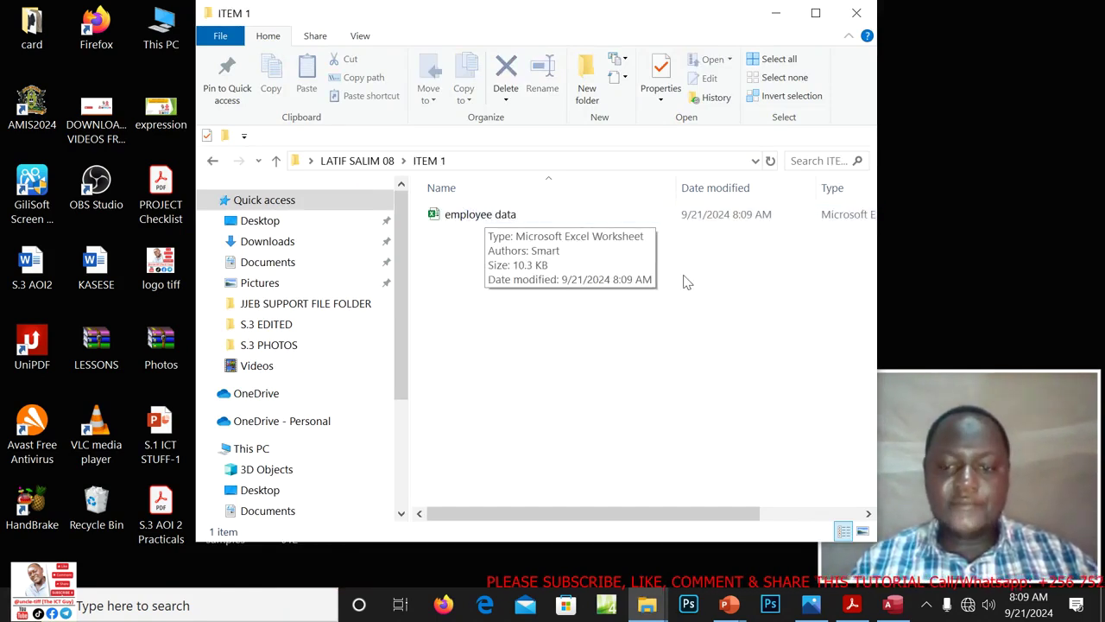
double_click(489, 218)
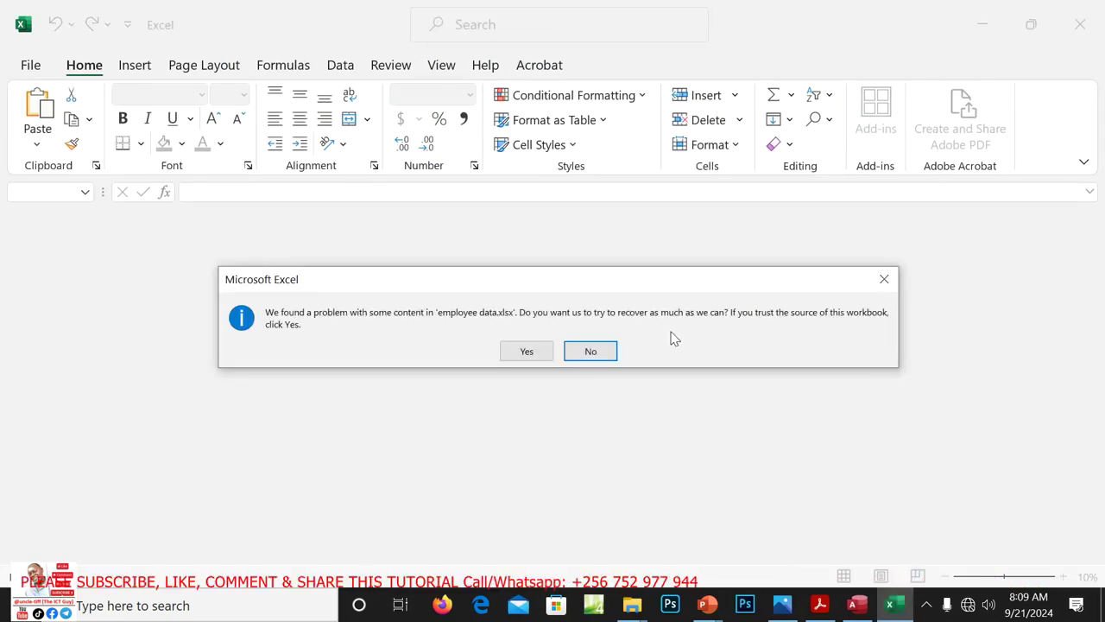
Recover employee data.xlsx, dismiss the repair and Office warnings, then close Access
click(528, 352)
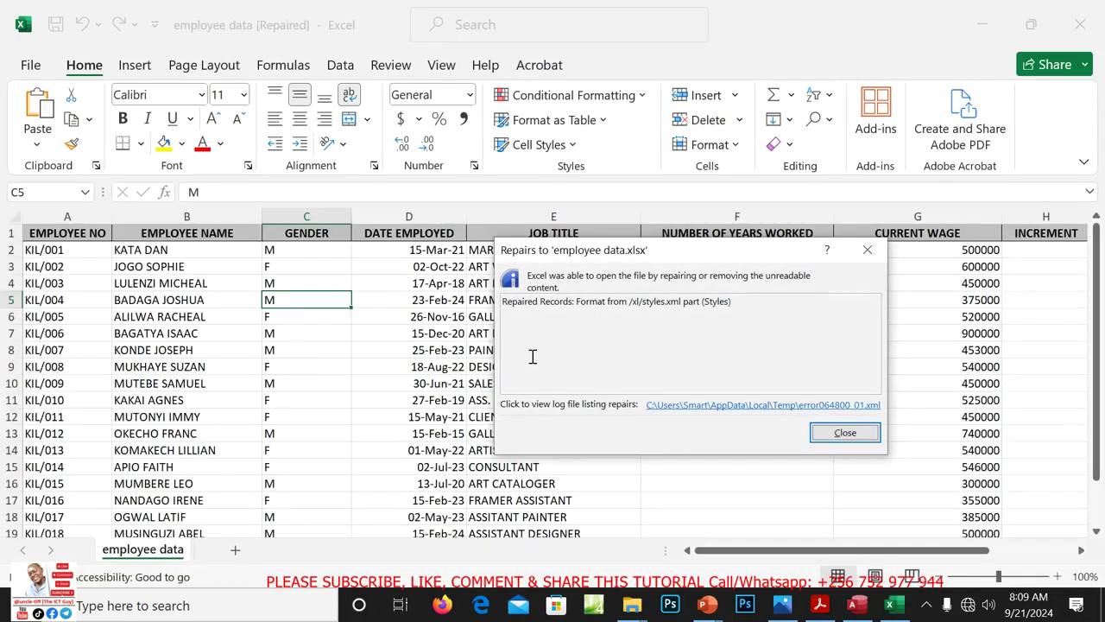
click(844, 435)
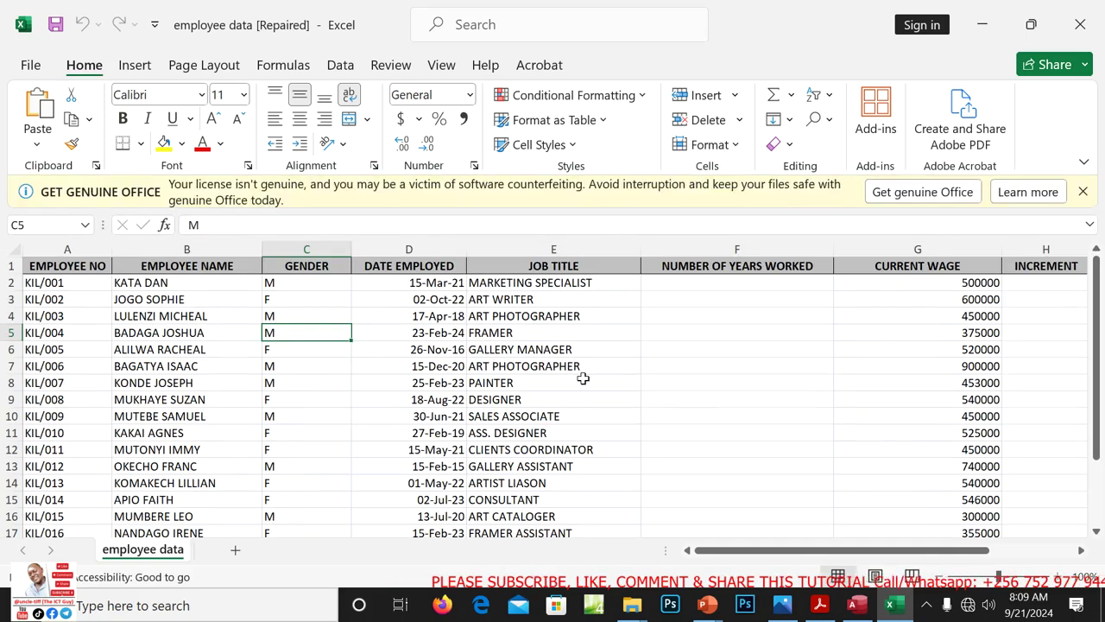
click(1083, 191)
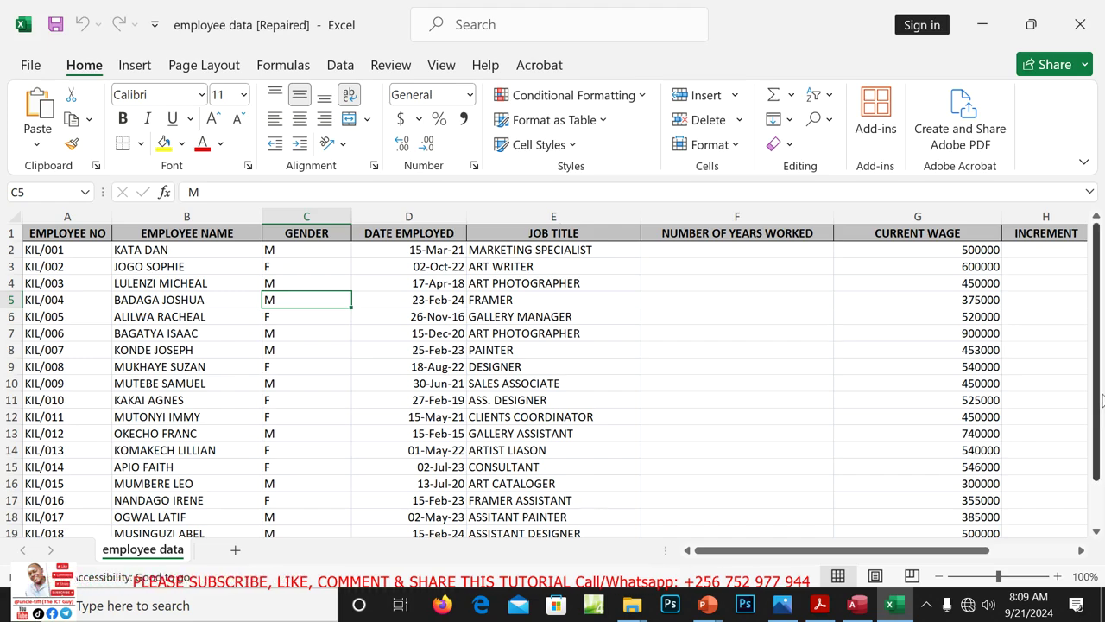
mouse_move(1097, 402)
mouse_down()
mouse_move(1096, 465)
mouse_move(1096, 393)
mouse_up()
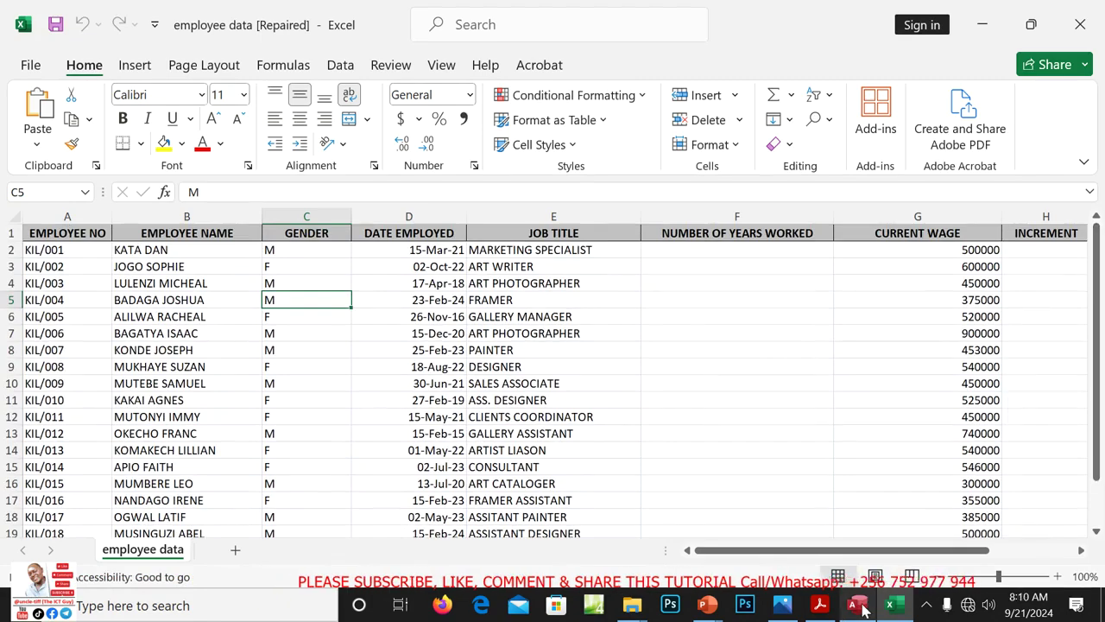
click(855, 492)
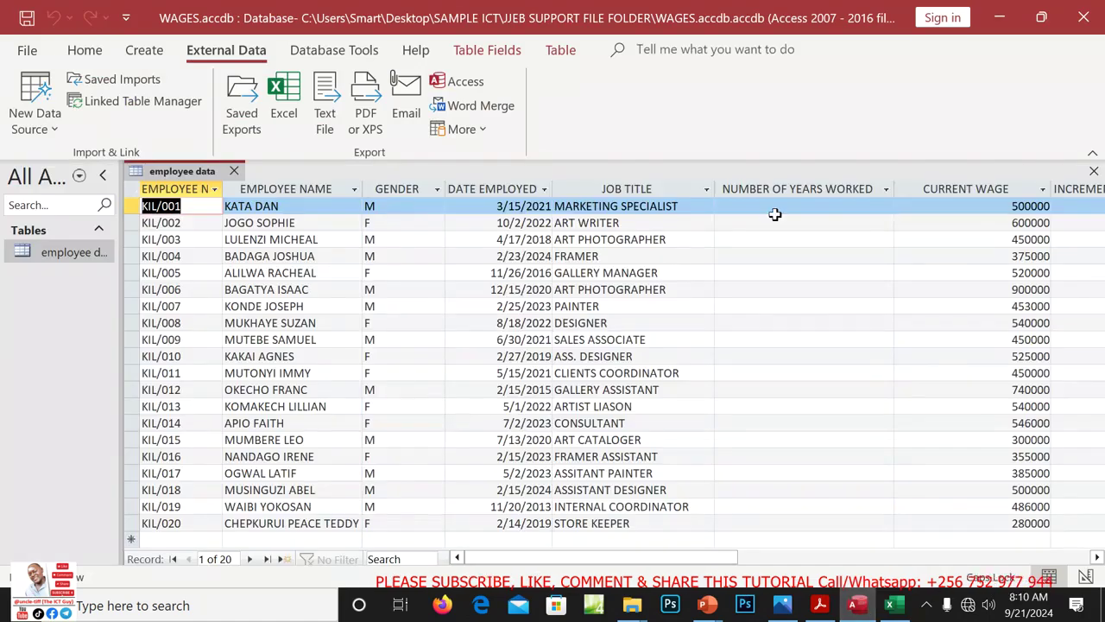
click(1085, 16)
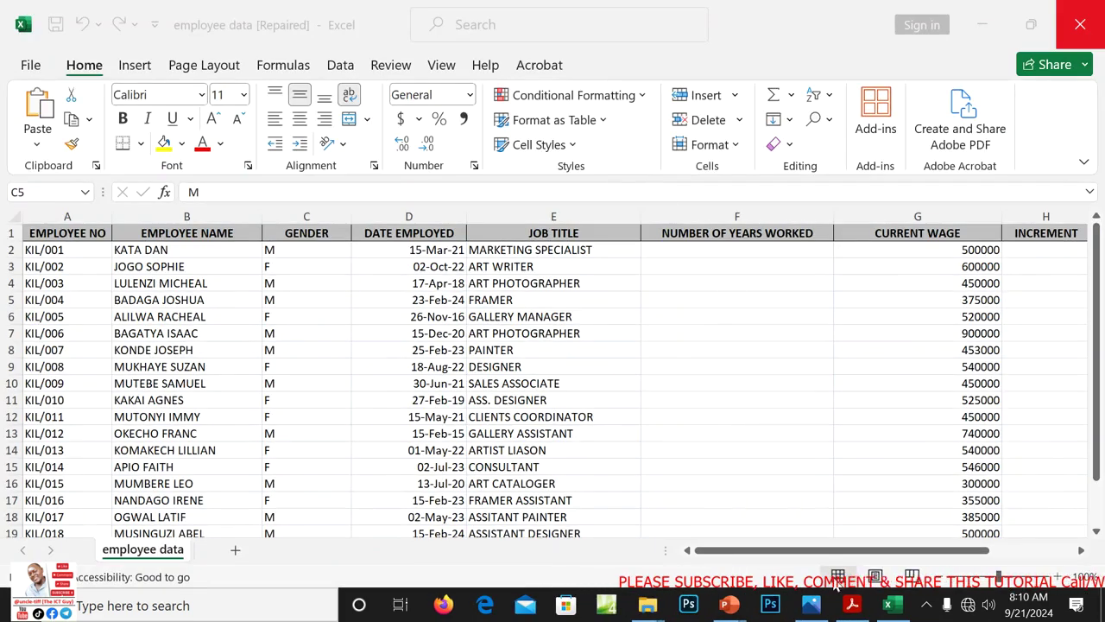
click(852, 606)
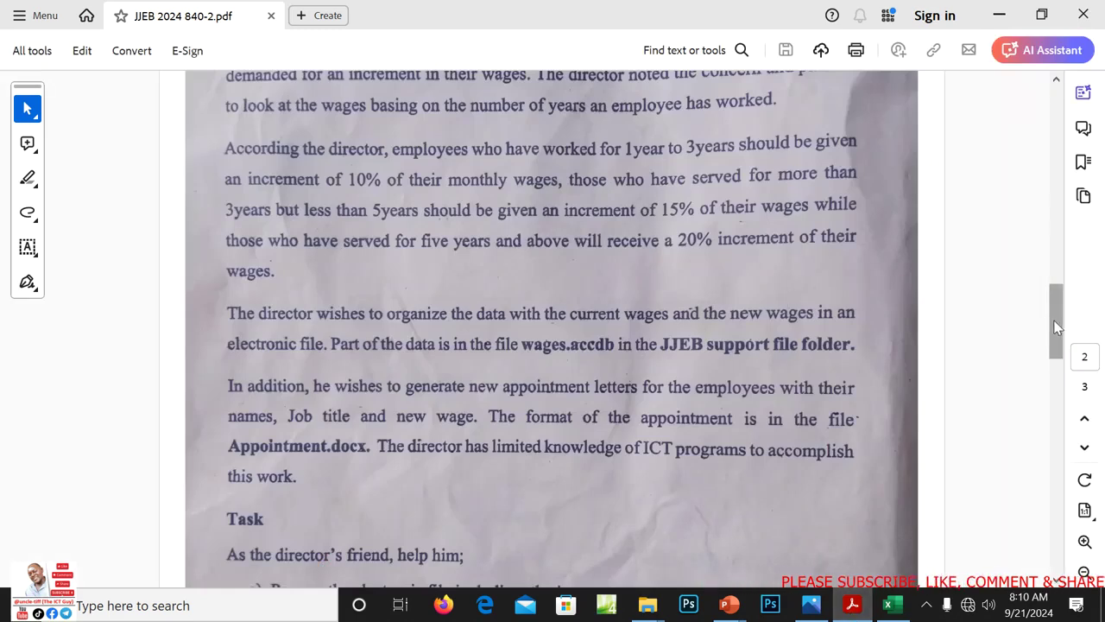
mouse_move(1053, 321)
mouse_down()
mouse_move(1054, 332)
mouse_move(1054, 305)
mouse_up()
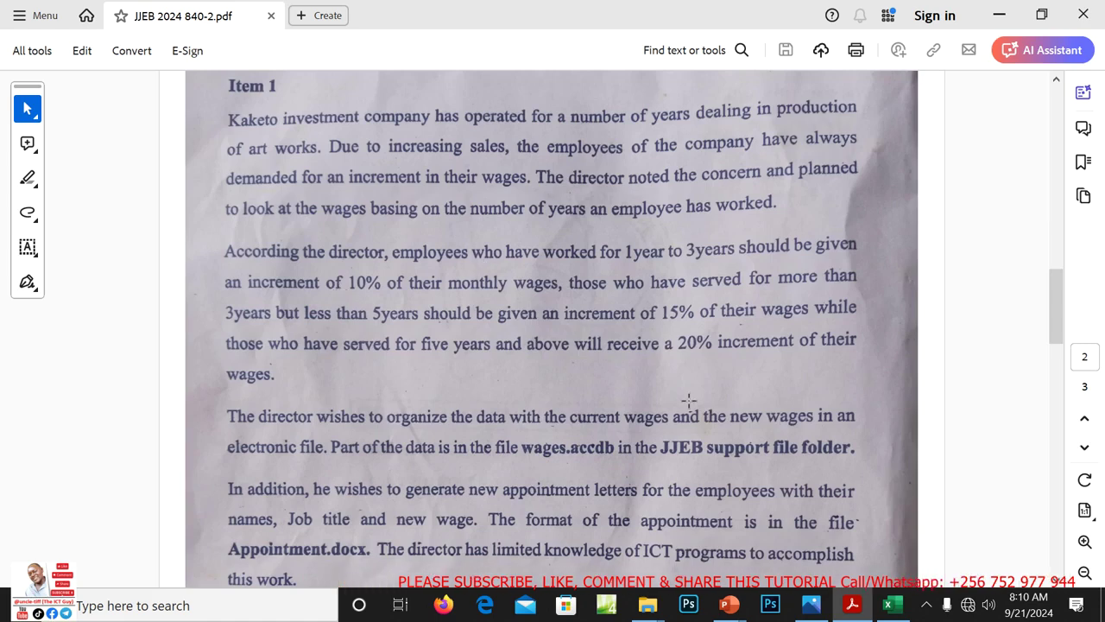
drag(1056, 326, 1054, 354)
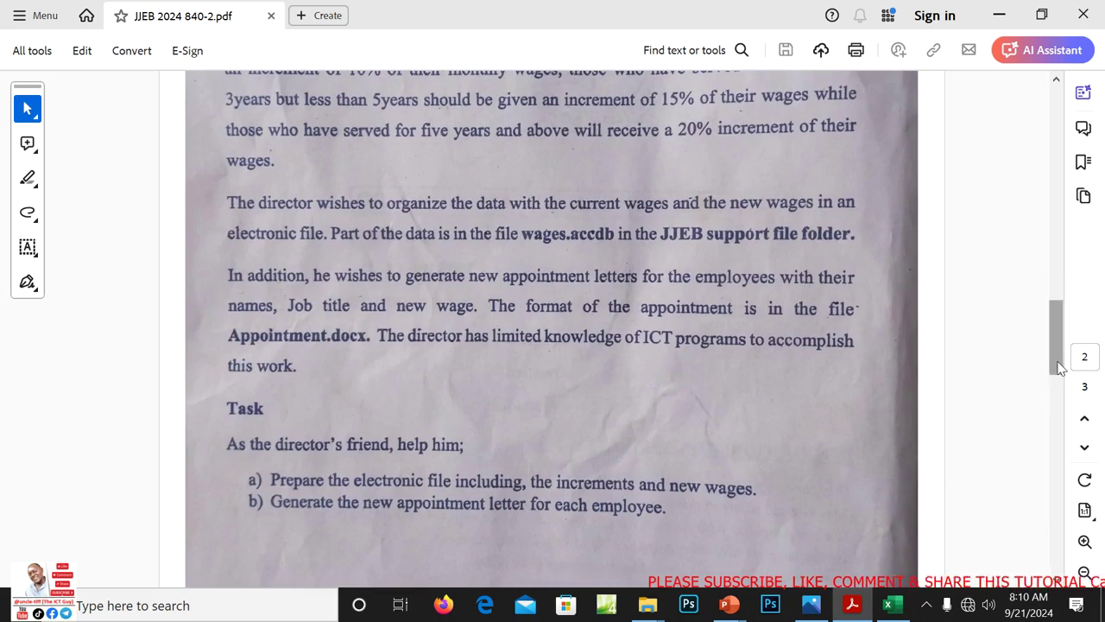
drag(1056, 362, 1055, 343)
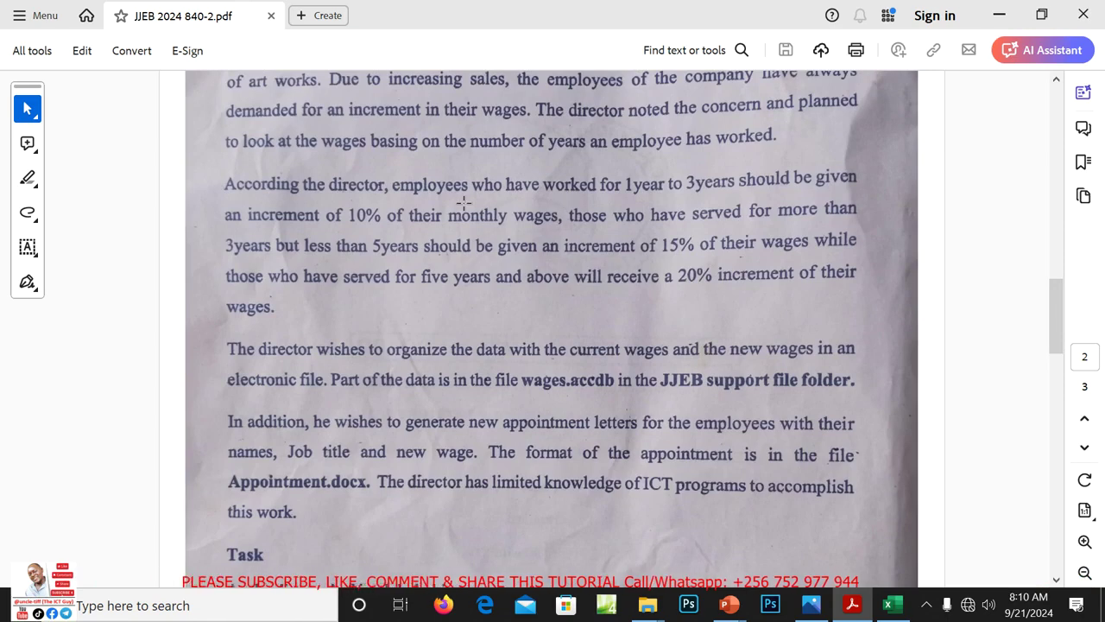
click(664, 192)
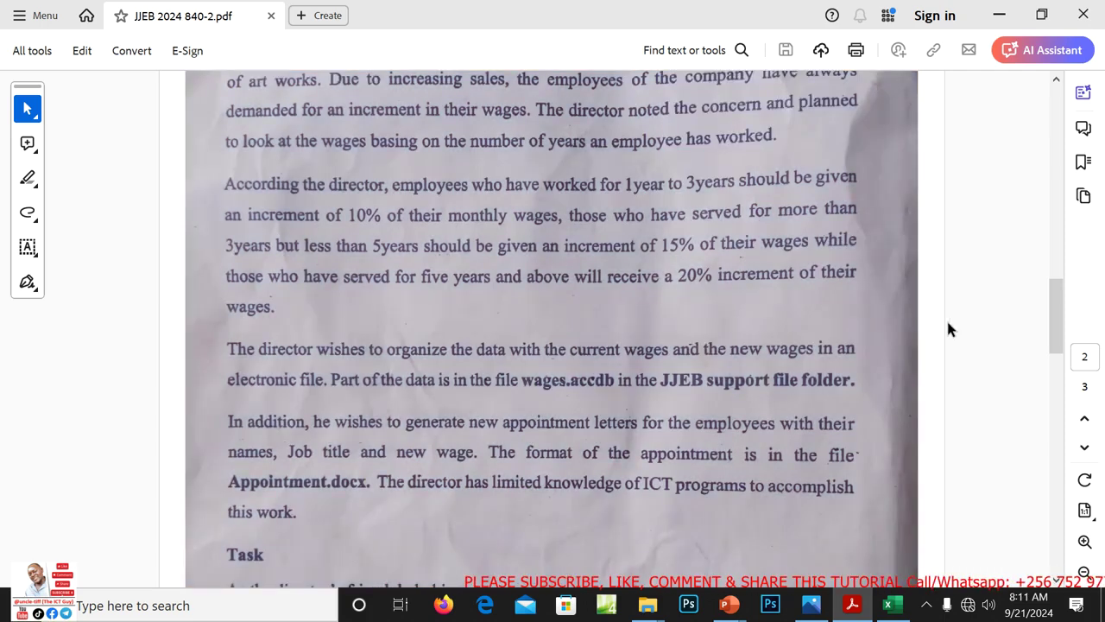
click(946, 318)
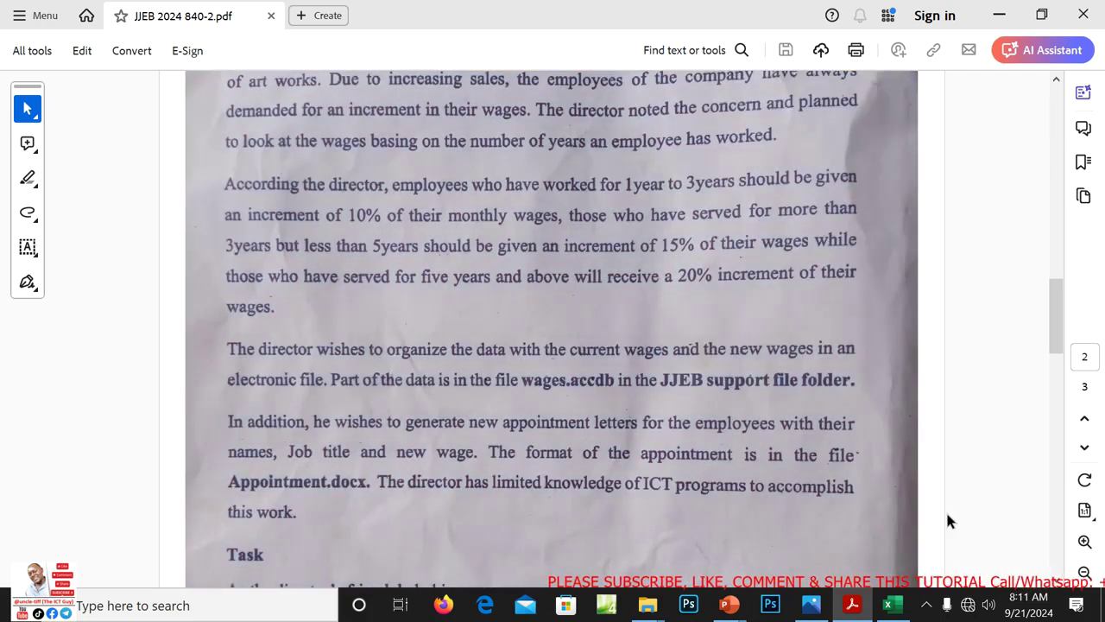
click(891, 605)
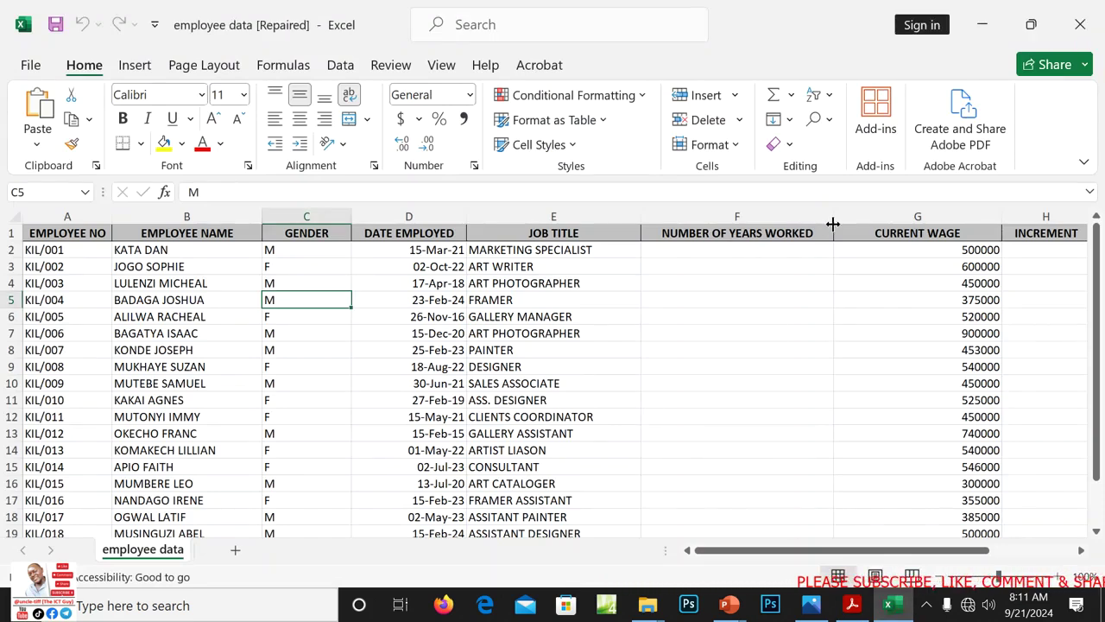
Drag column F's right border left to narrow the NUMBER OF YEARS WORKED column
drag(836, 222, 780, 221)
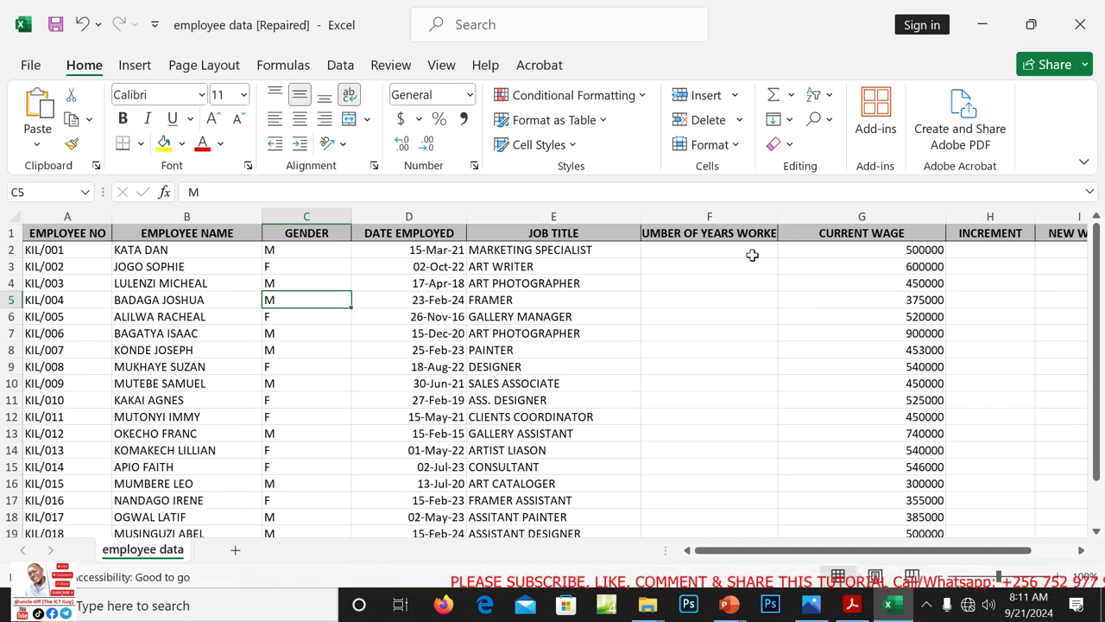
Enter =DATEDIF(D2,TODAY(),"Y") in F2, giving 3 years worked for the first employee
click(715, 250)
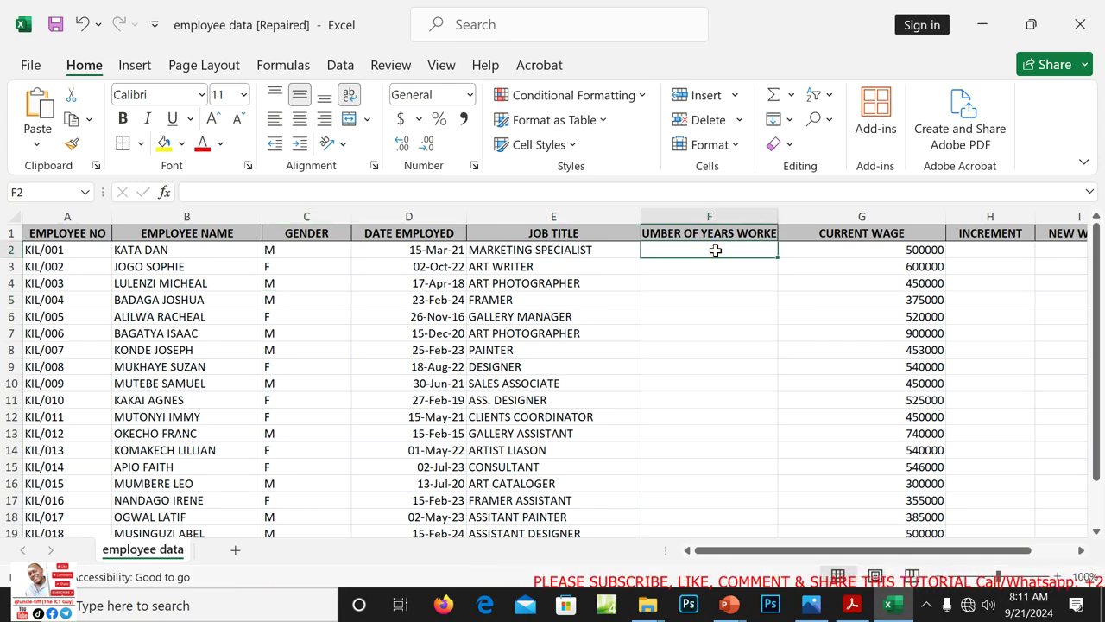
text(=)
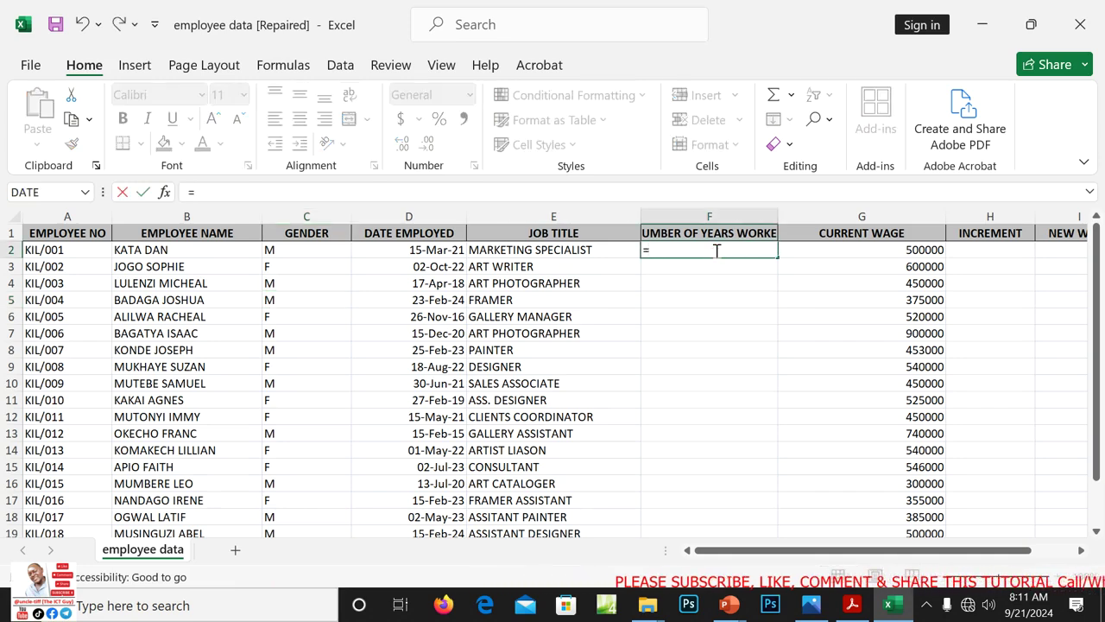
text(DATE)
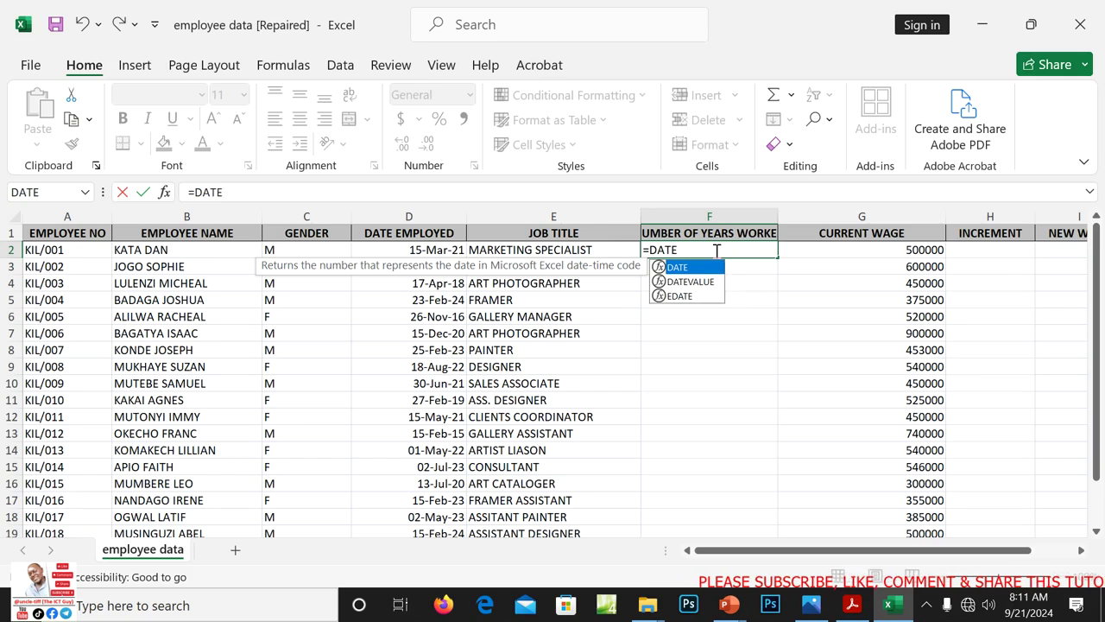
click(716, 250)
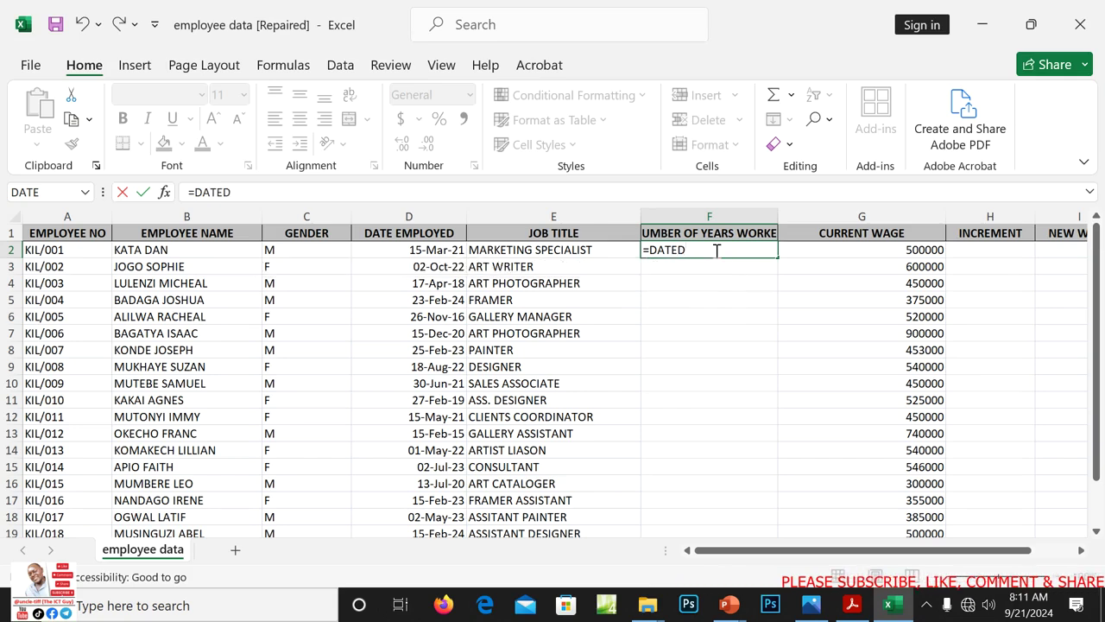
text(DIF)
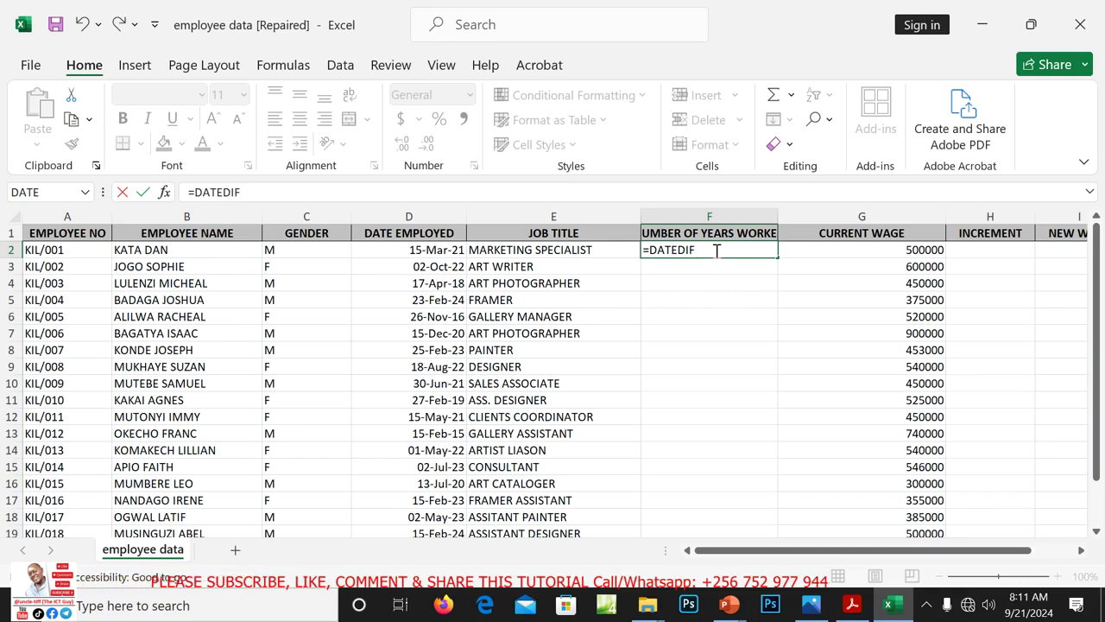
text(()
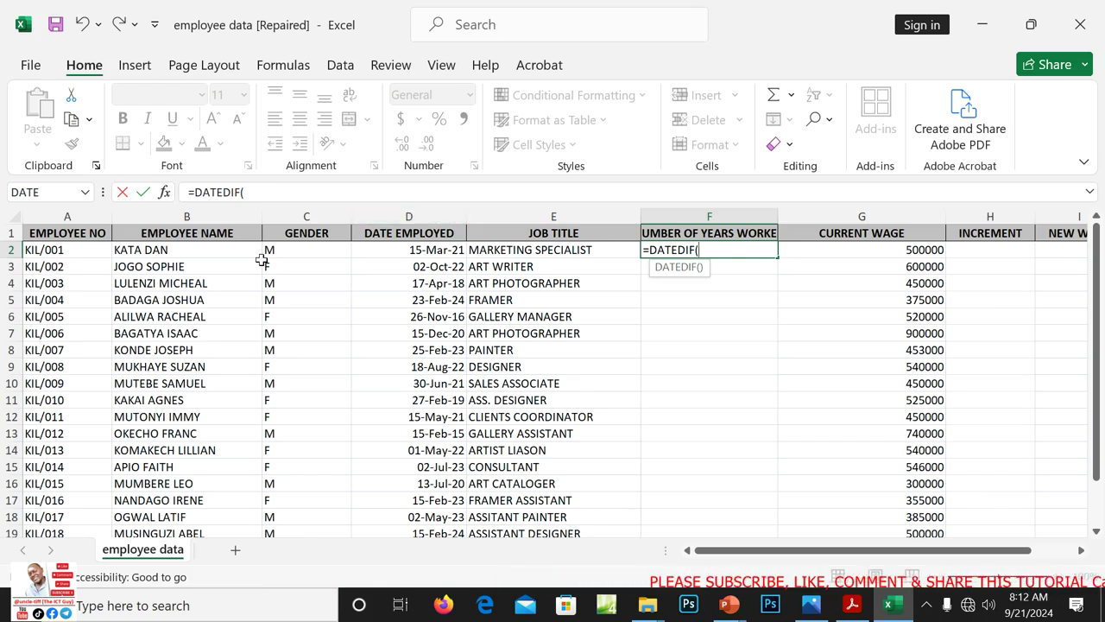
click(429, 251)
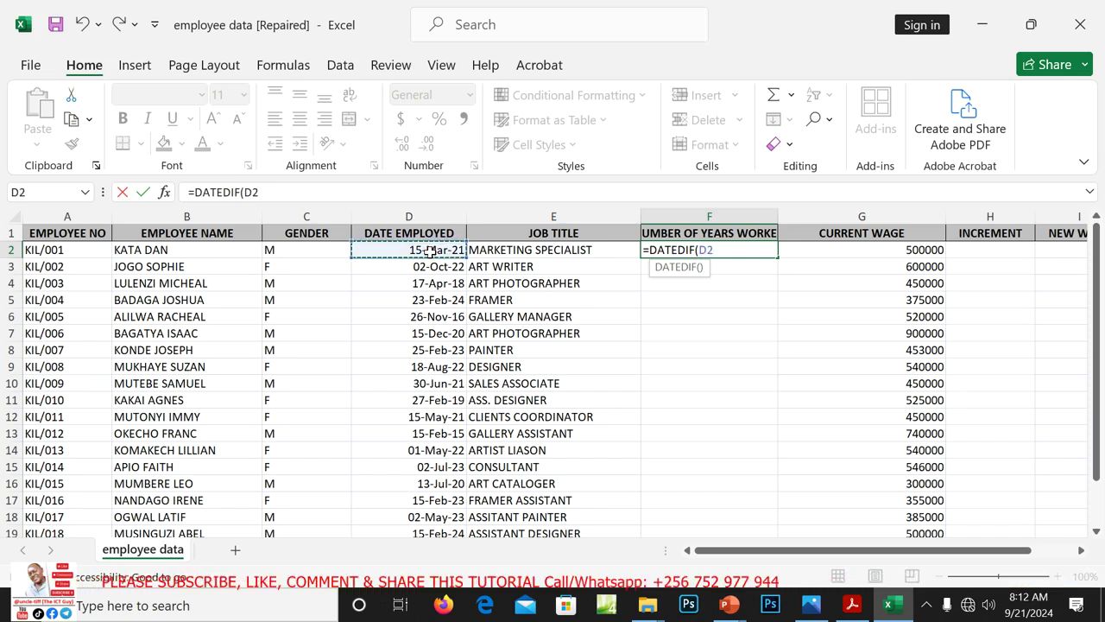
text(,)
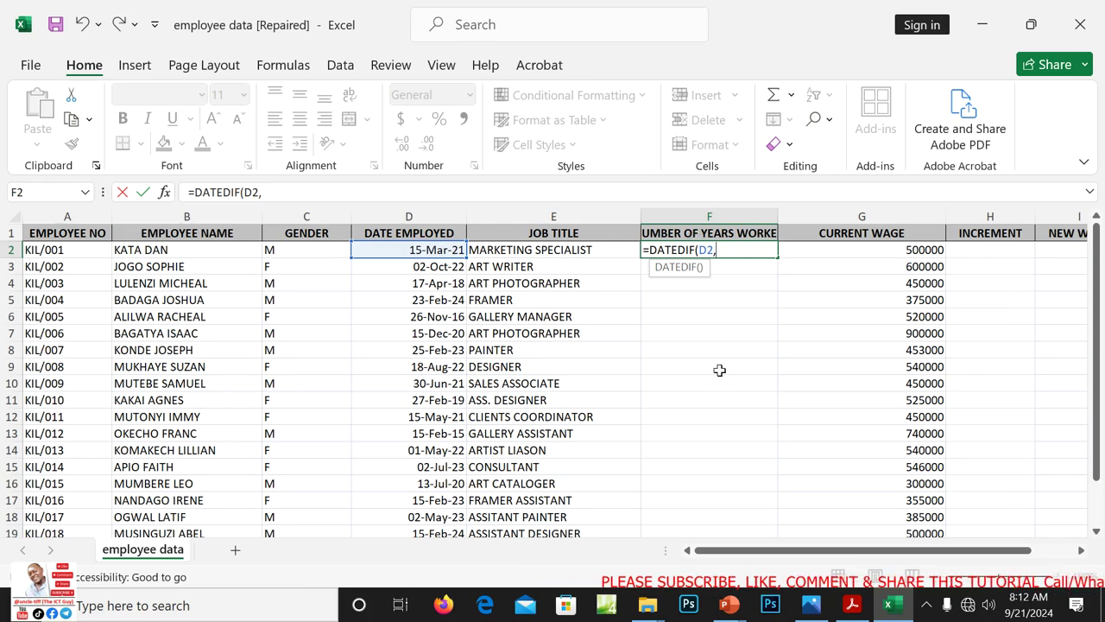
text(TODAY)
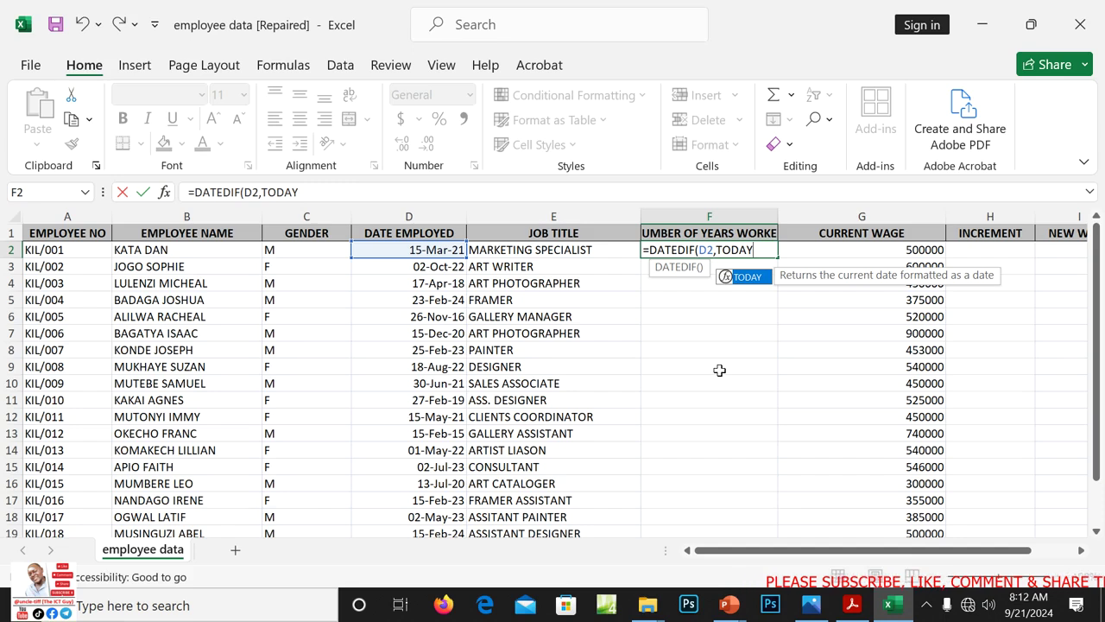
text(())
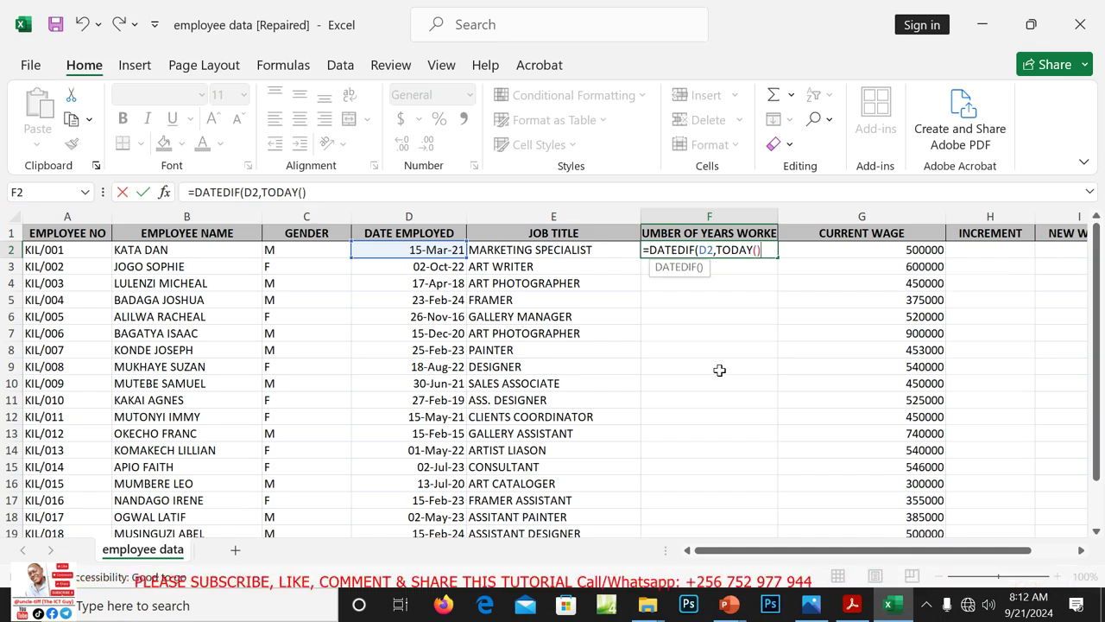
text(,"Y)
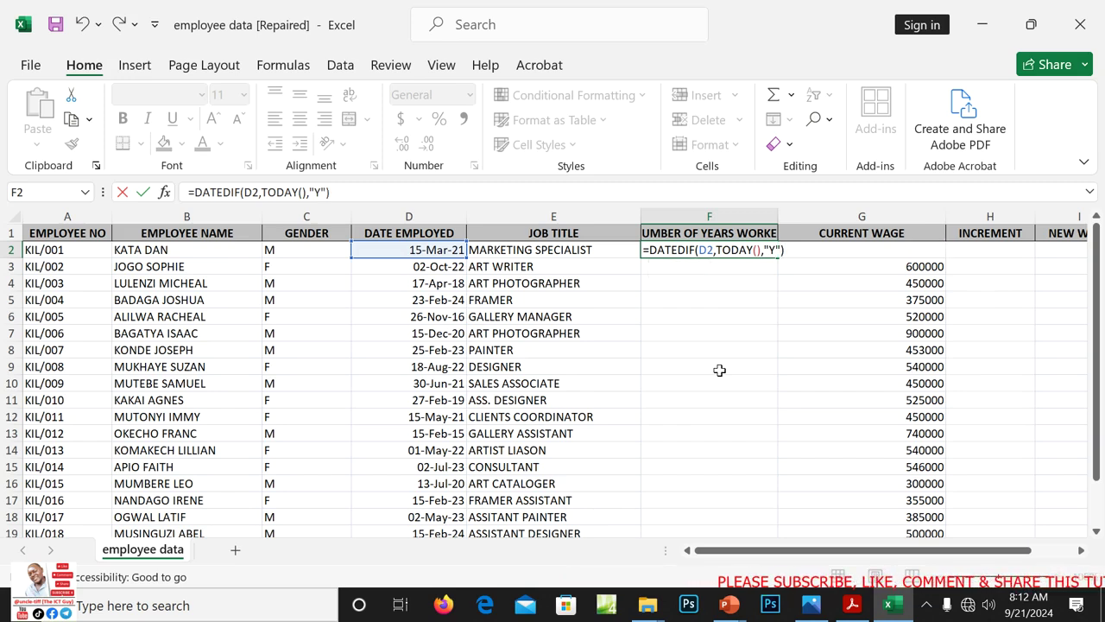
key(Return)
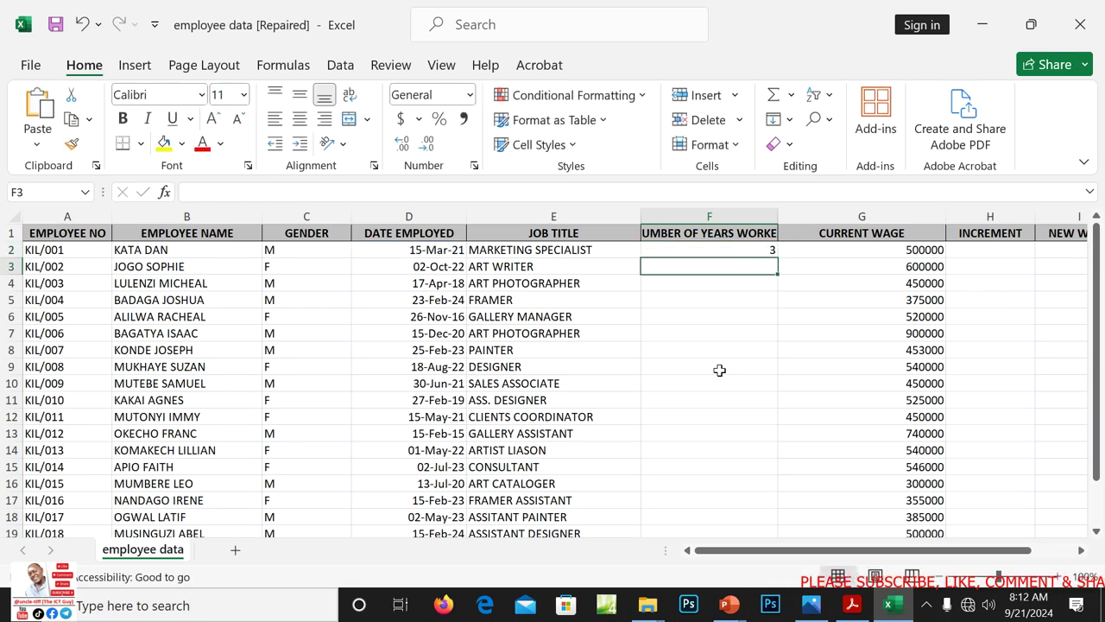
click(730, 250)
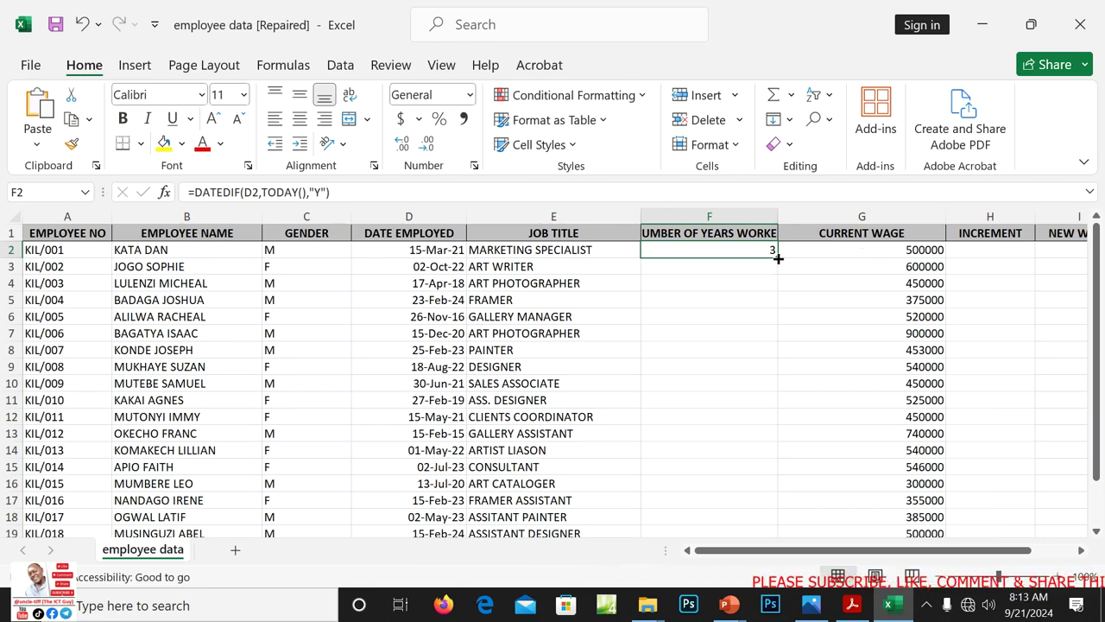
Copy the DATEDIF years-worked formula from F2 down to F21, showing 0 to 9 years
drag(778, 258, 766, 472)
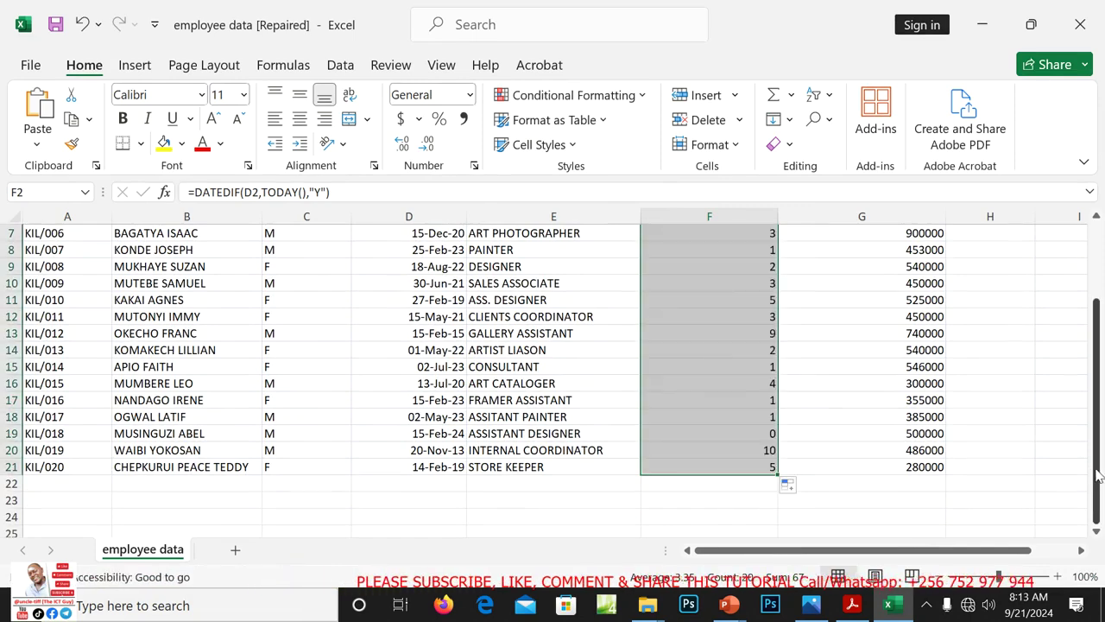
drag(1097, 471, 1092, 406)
click(763, 302)
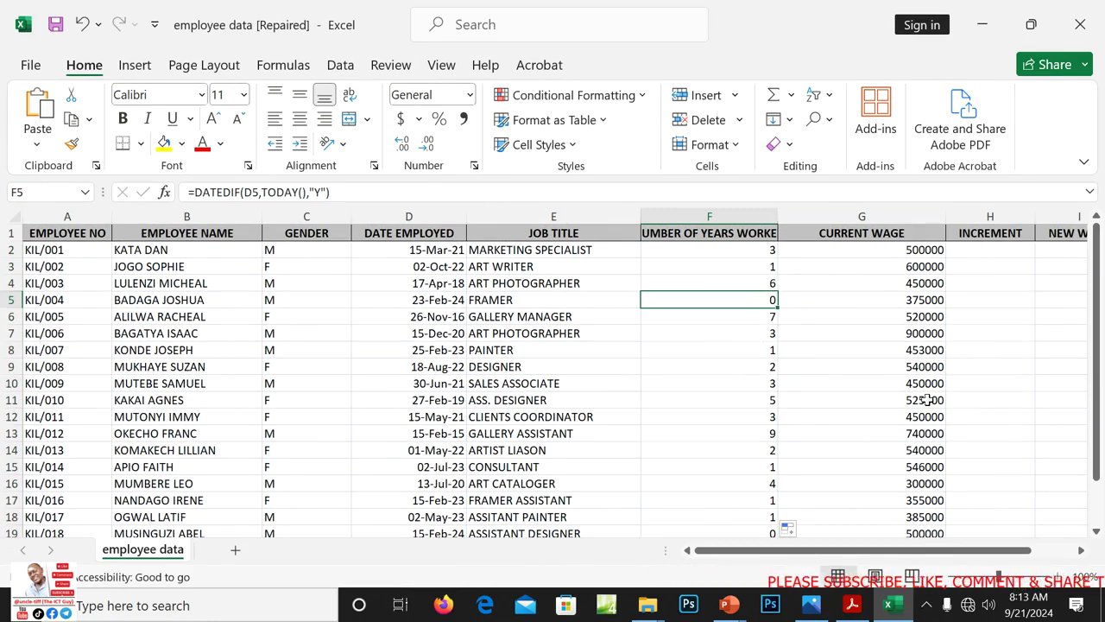
drag(824, 550, 869, 567)
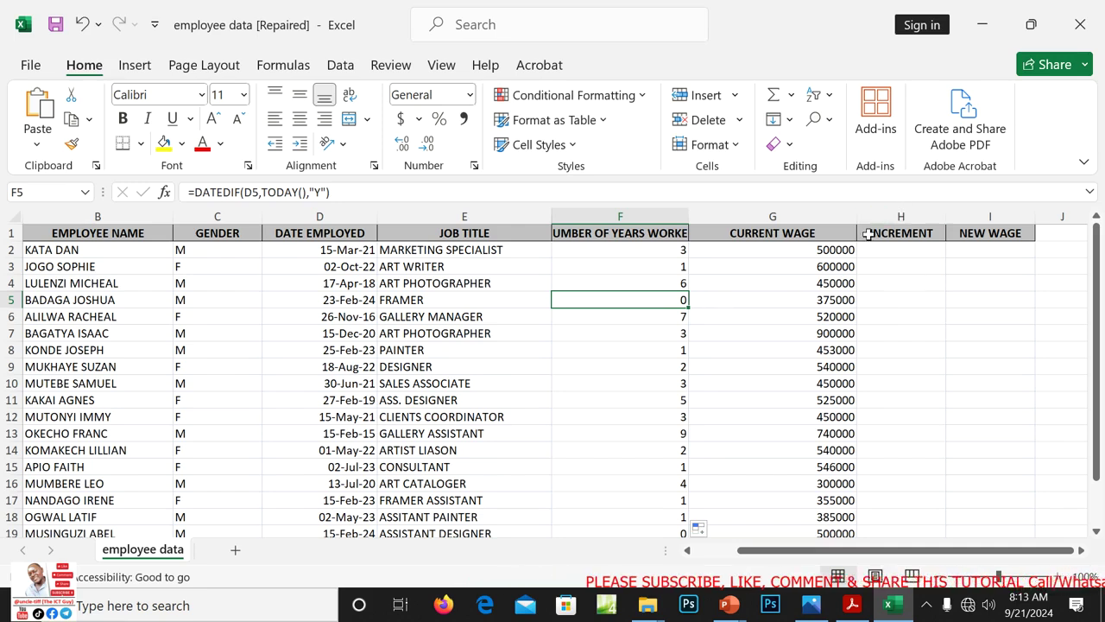
Narrow the CURRENT WAGE, years-worked and GENDER columns
drag(860, 222, 794, 217)
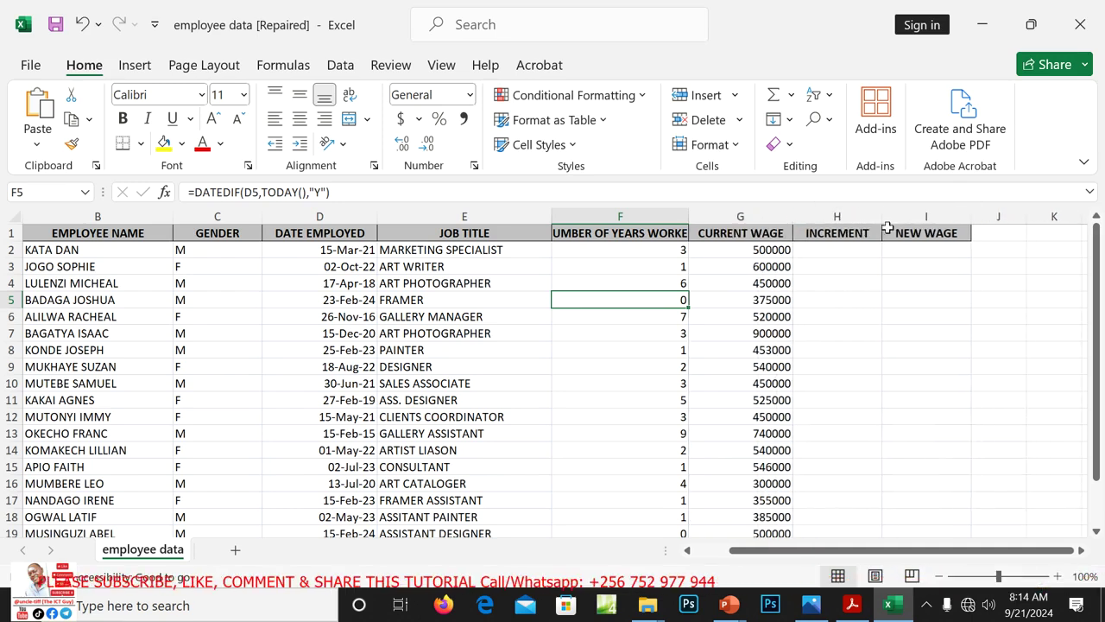
drag(688, 216, 666, 214)
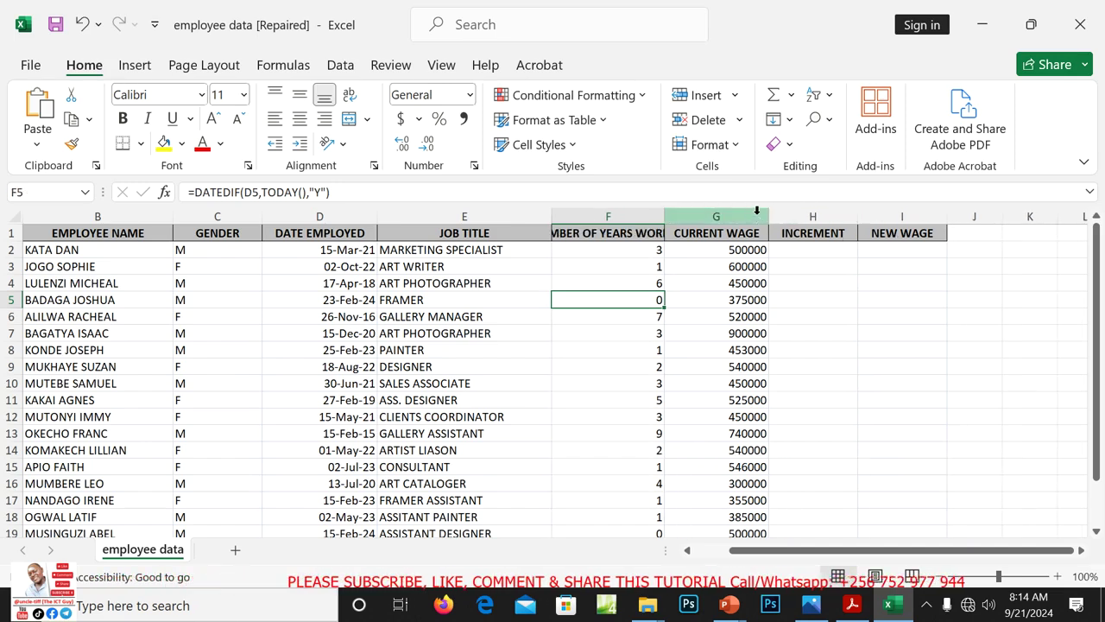
drag(262, 215, 226, 215)
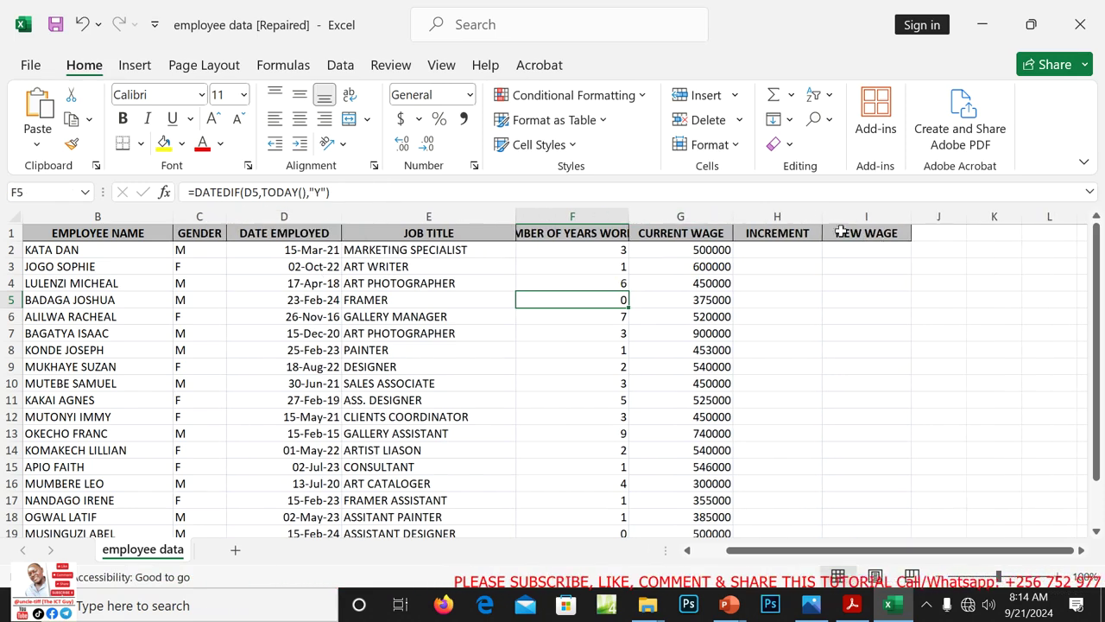
Insert a new column before INCREMENT with the heading PERCENTAGES in H1
right_click(755, 215)
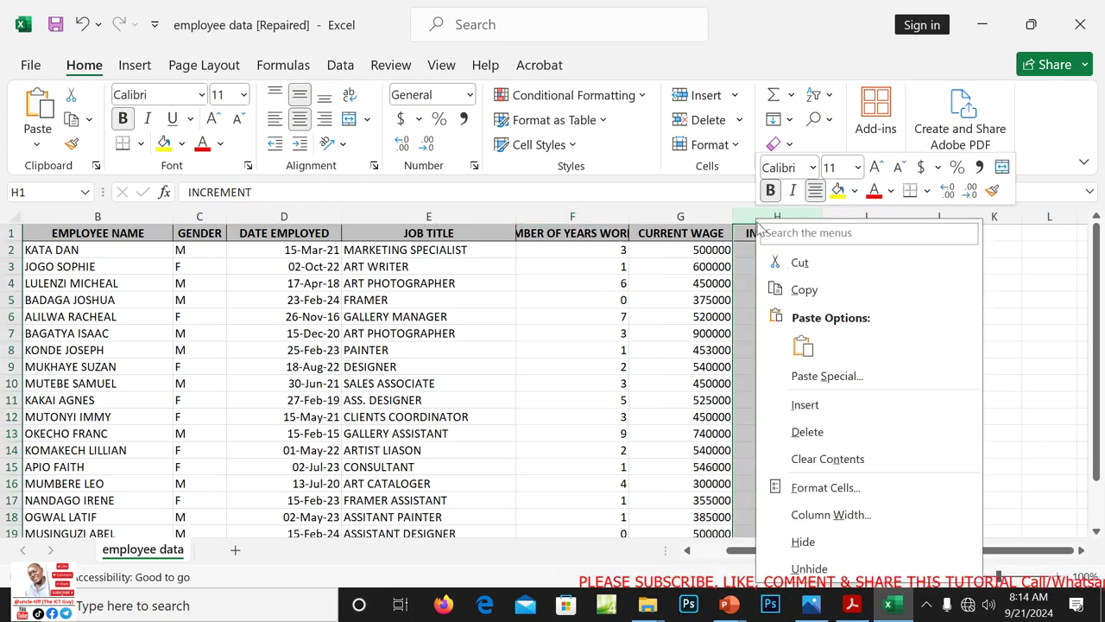
click(804, 405)
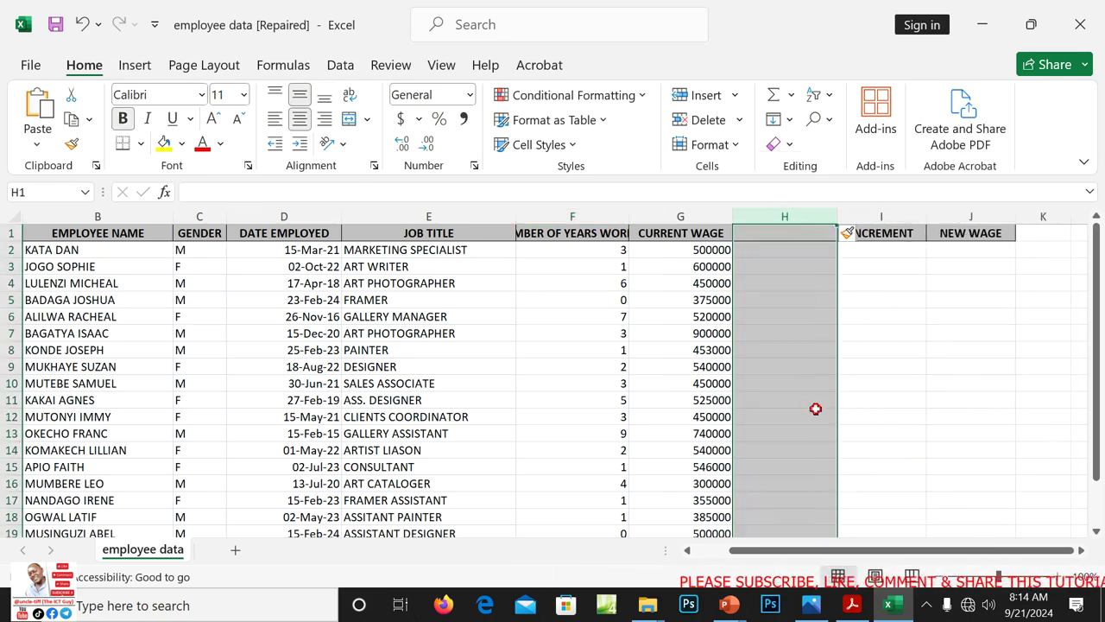
click(792, 235)
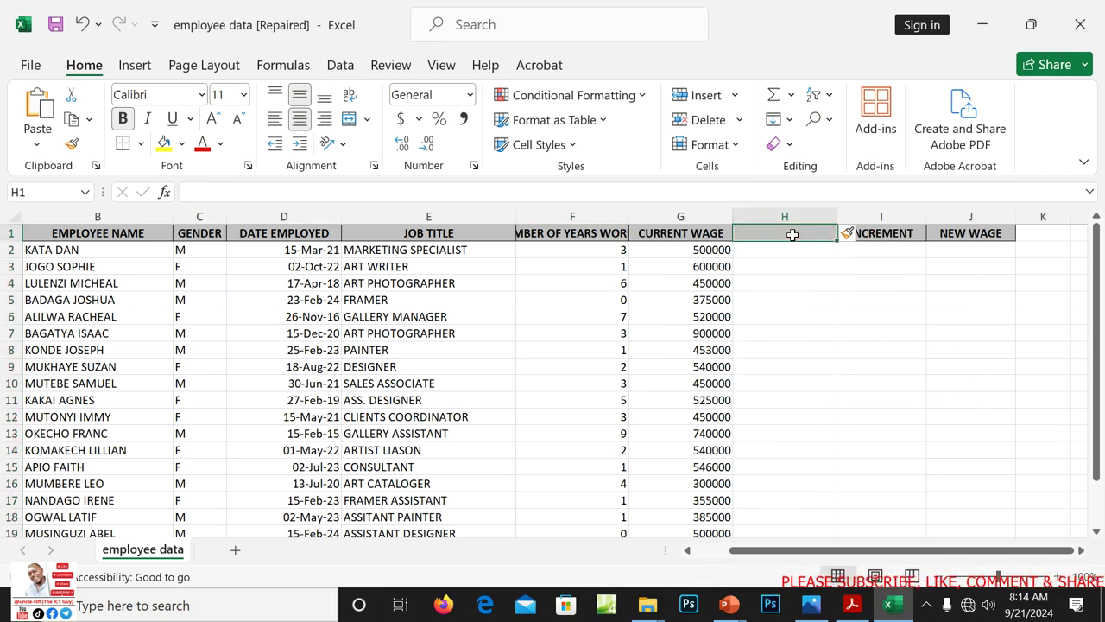
text(PERCE)
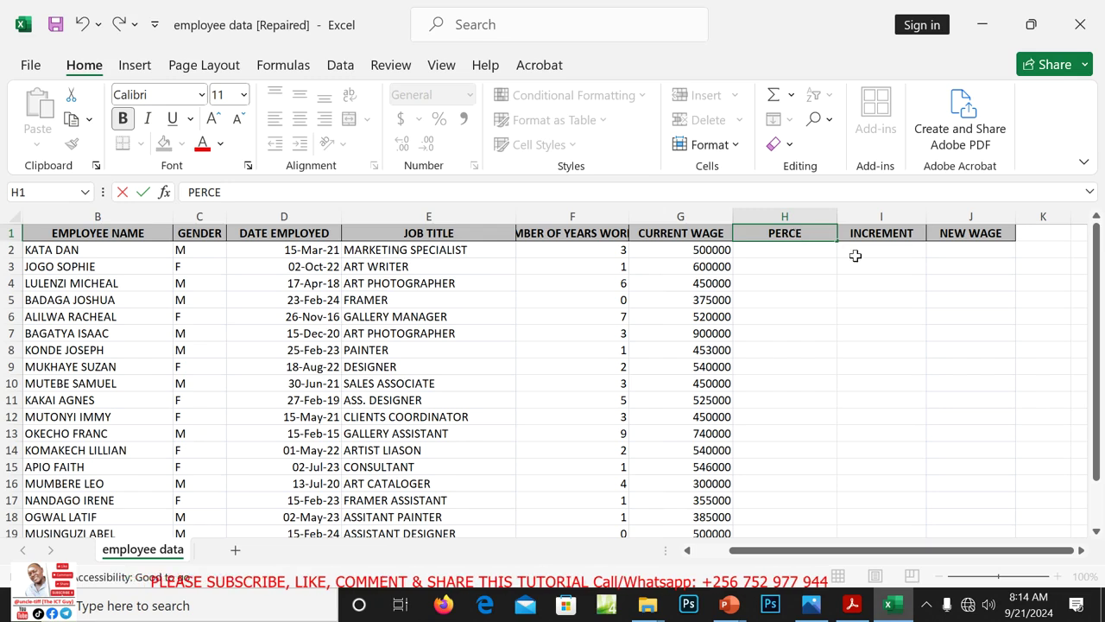
text(NTAGE)
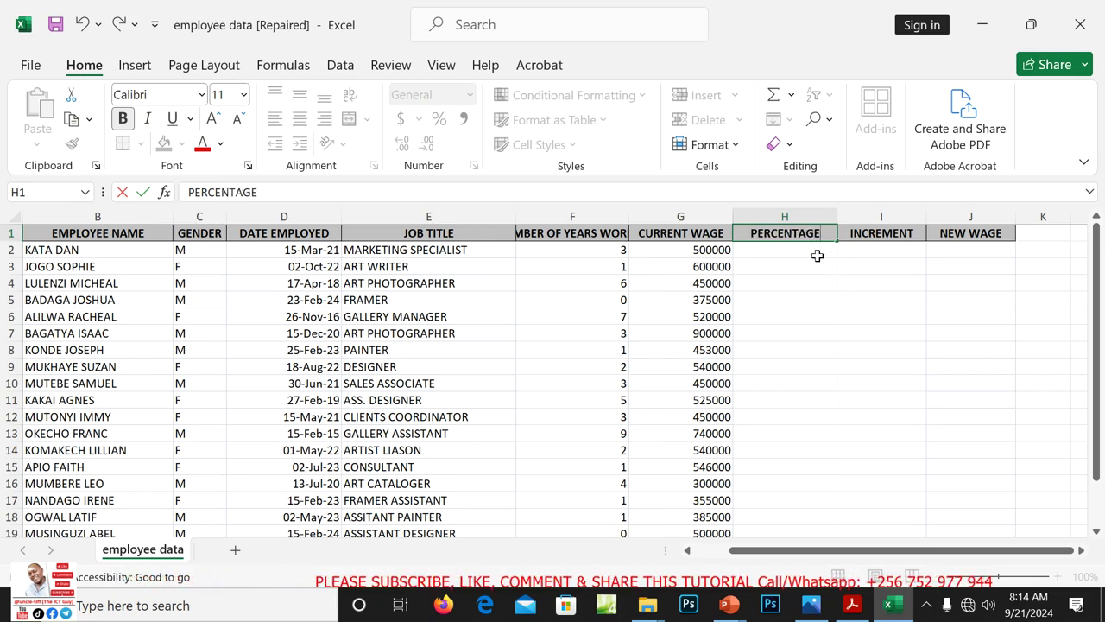
text(S)
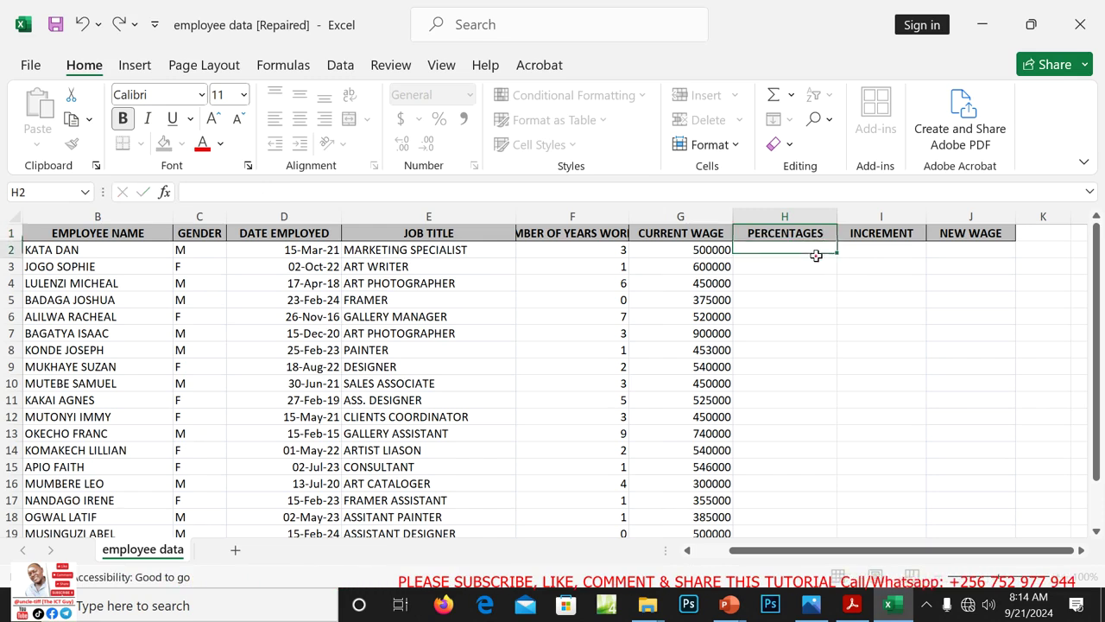
click(816, 255)
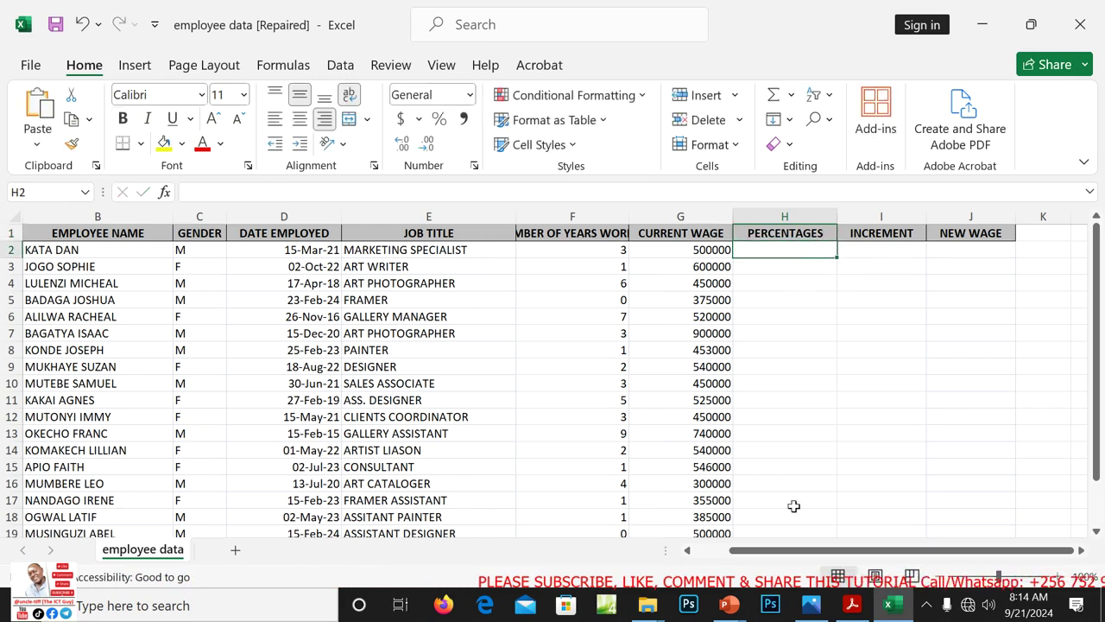
click(845, 608)
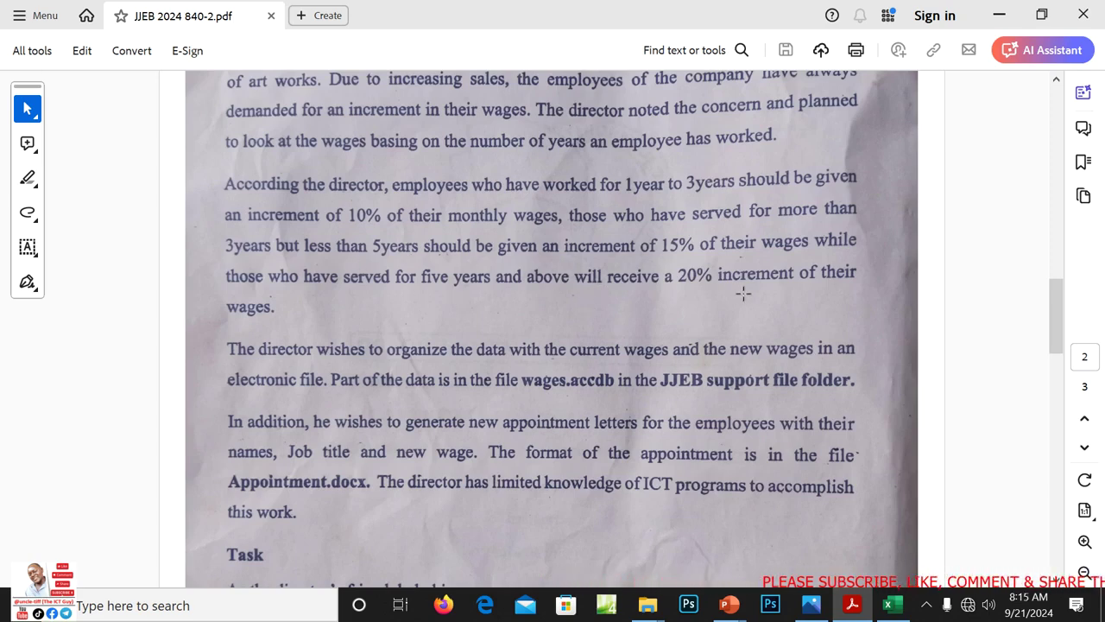
Minimize Acrobat after reading the 10%, 15% and 20% increment rules
click(998, 15)
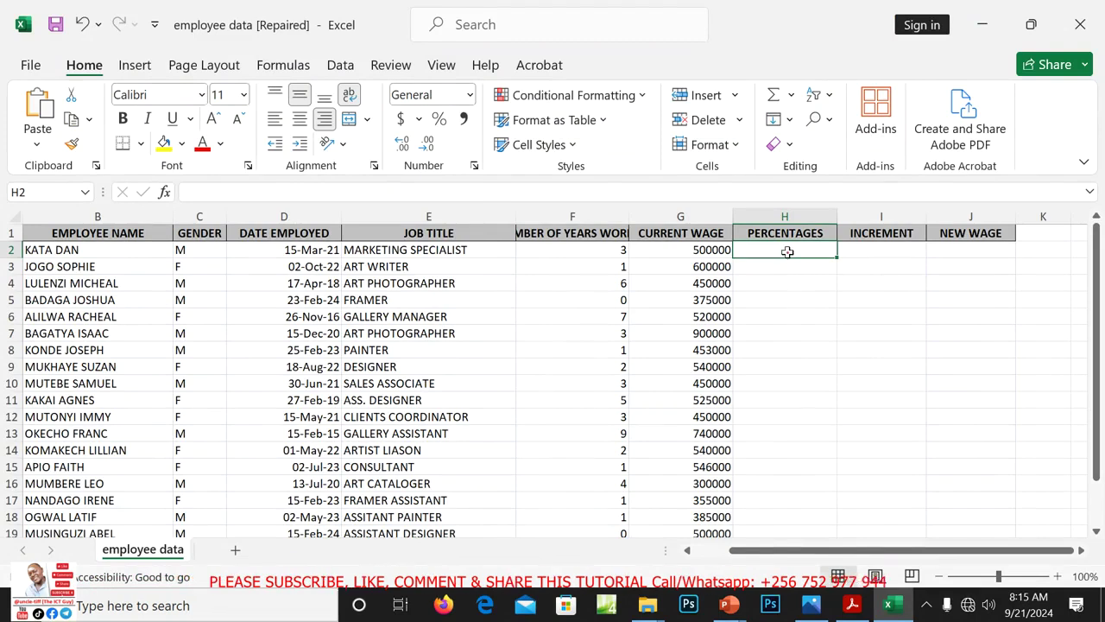
In H2 start the nested IF: =IF(F2>=5,"20%",IF(F2>=3,"15%",IF(F2>=
click(796, 266)
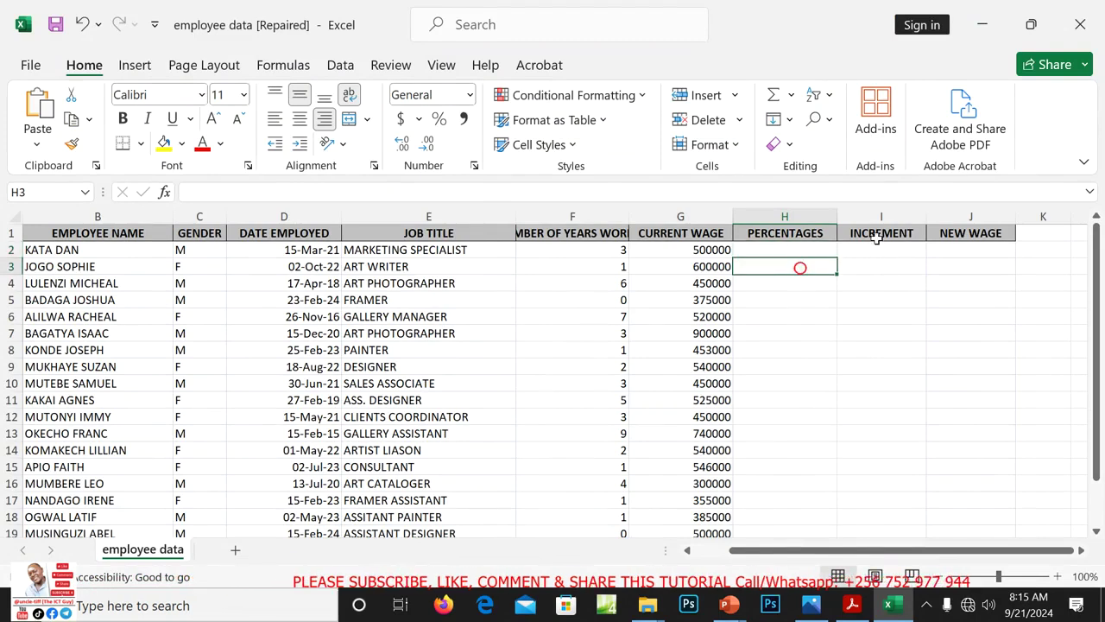
click(807, 255)
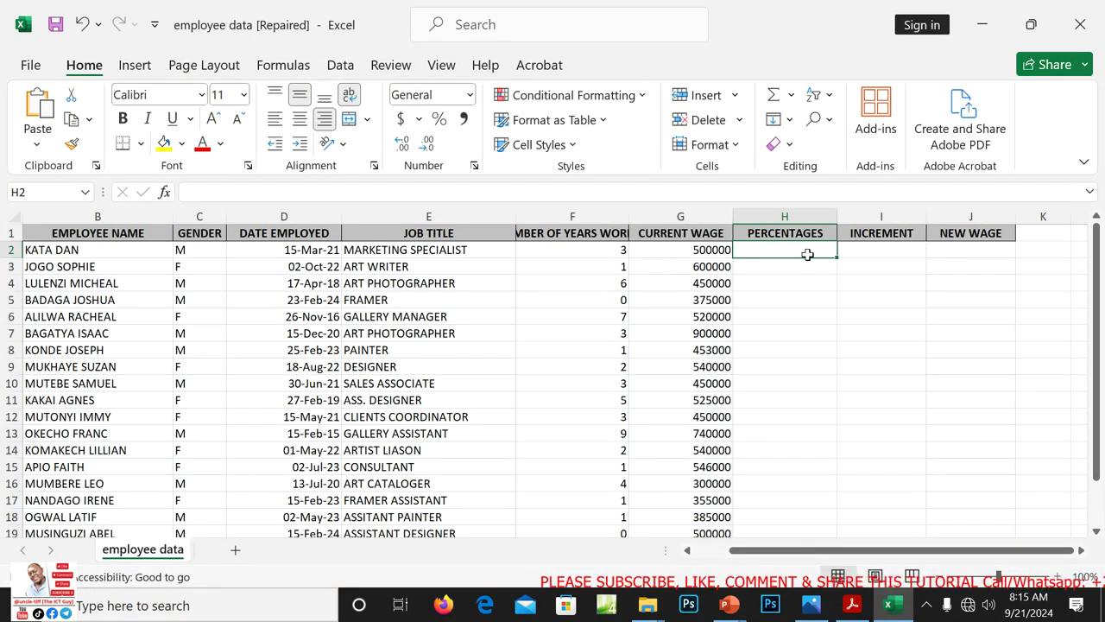
text(=)
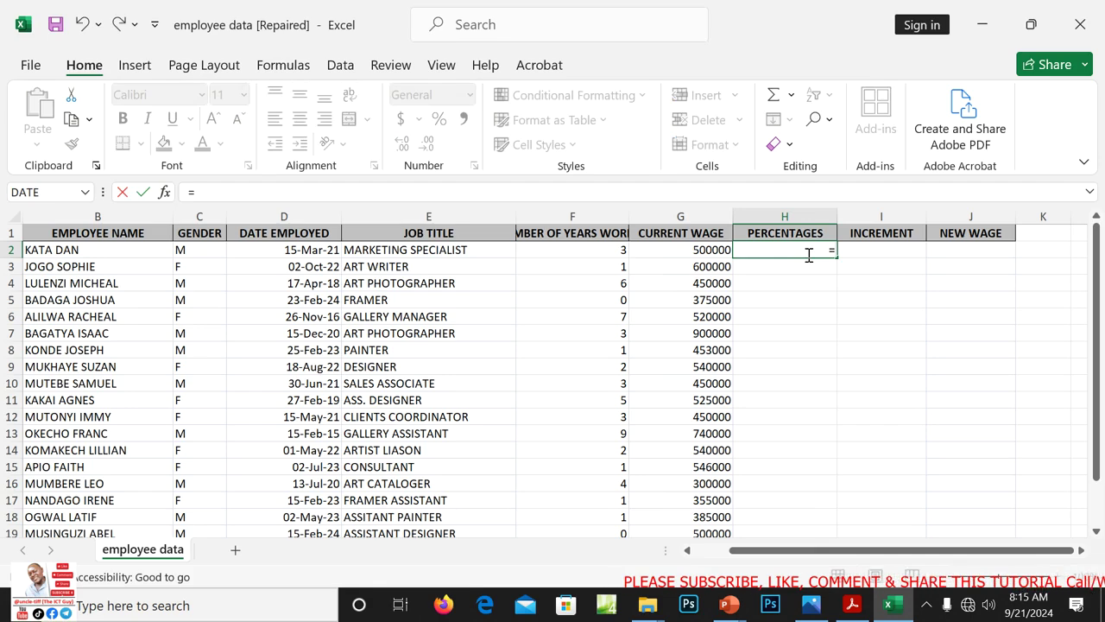
click(136, 65)
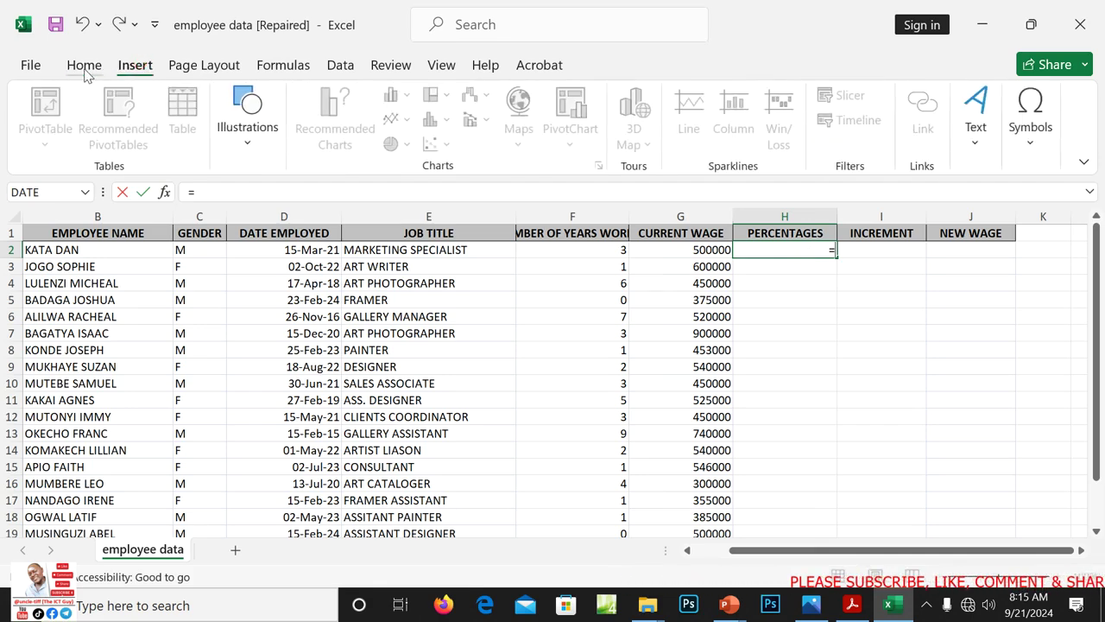
click(84, 65)
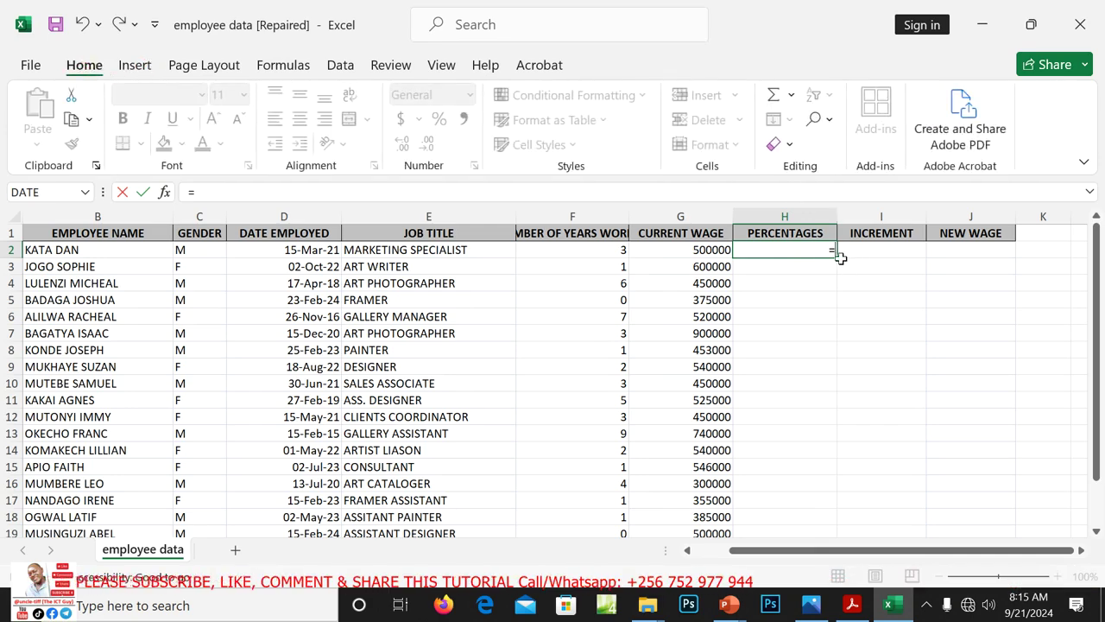
text(IF)
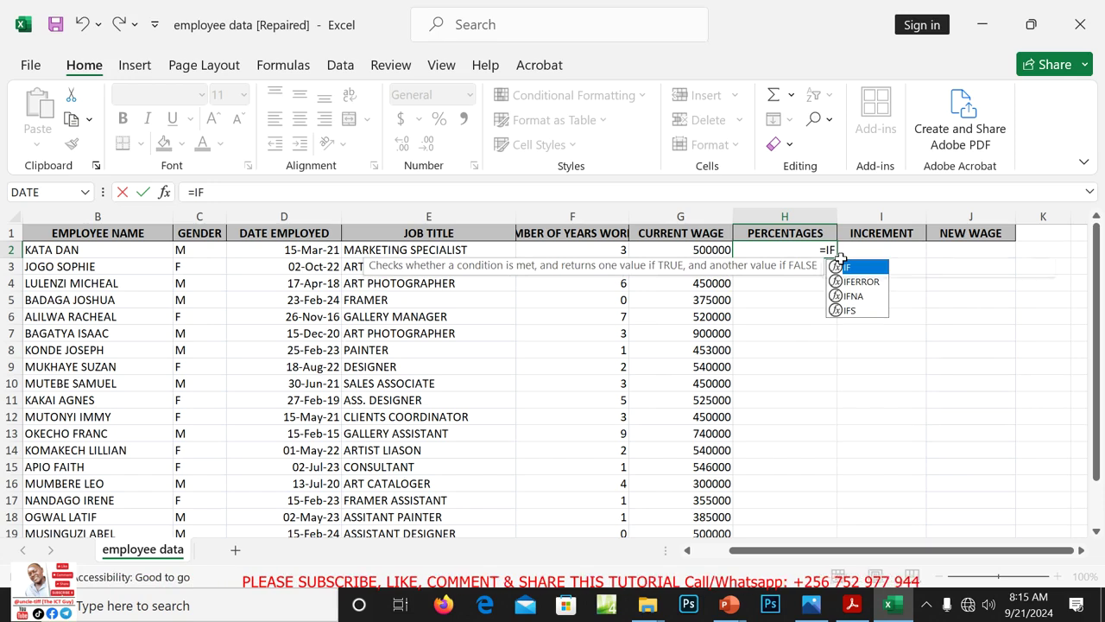
text(()
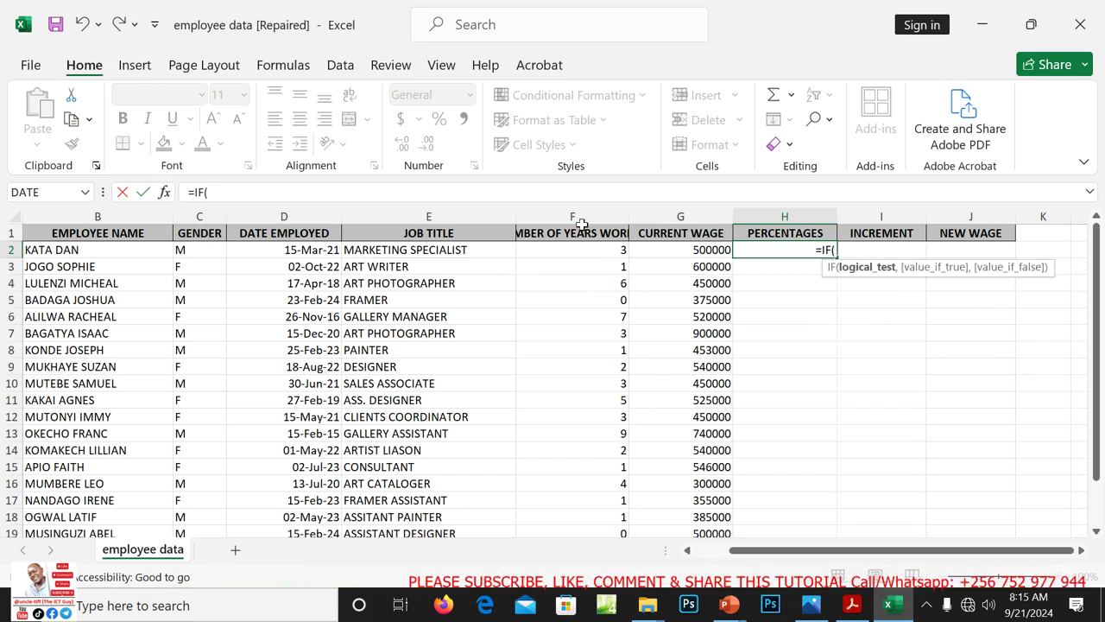
text(F)
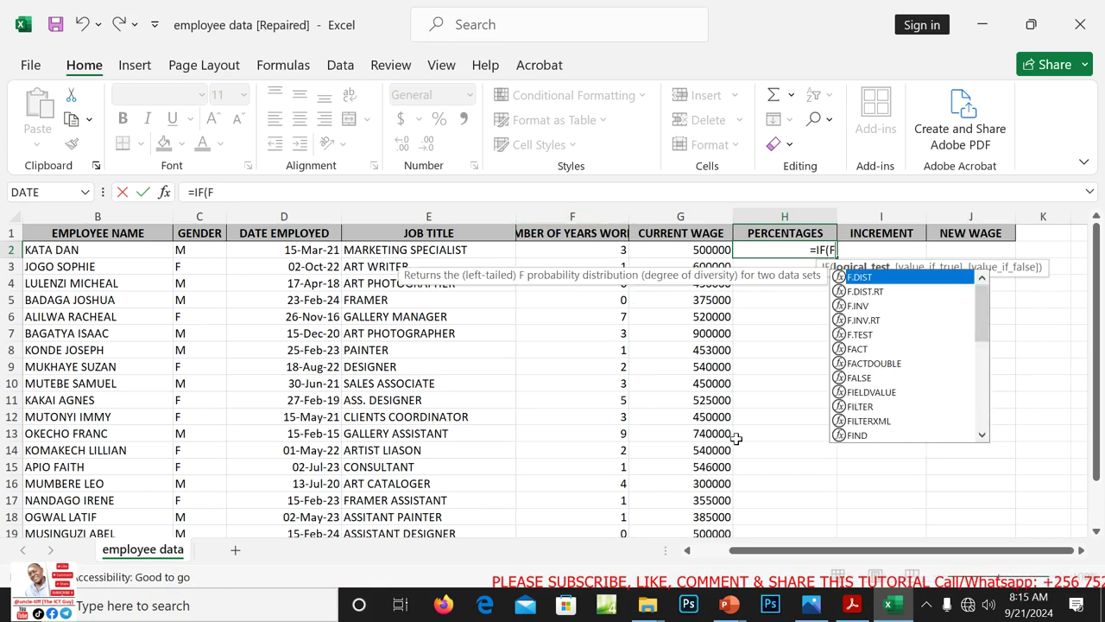
text(2)
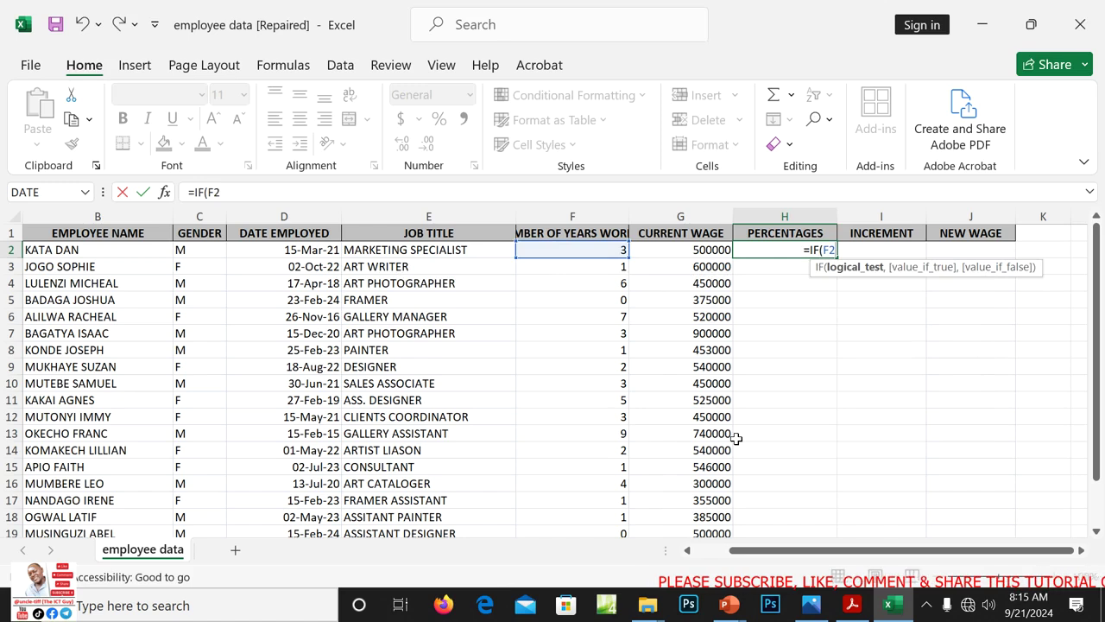
text(>)
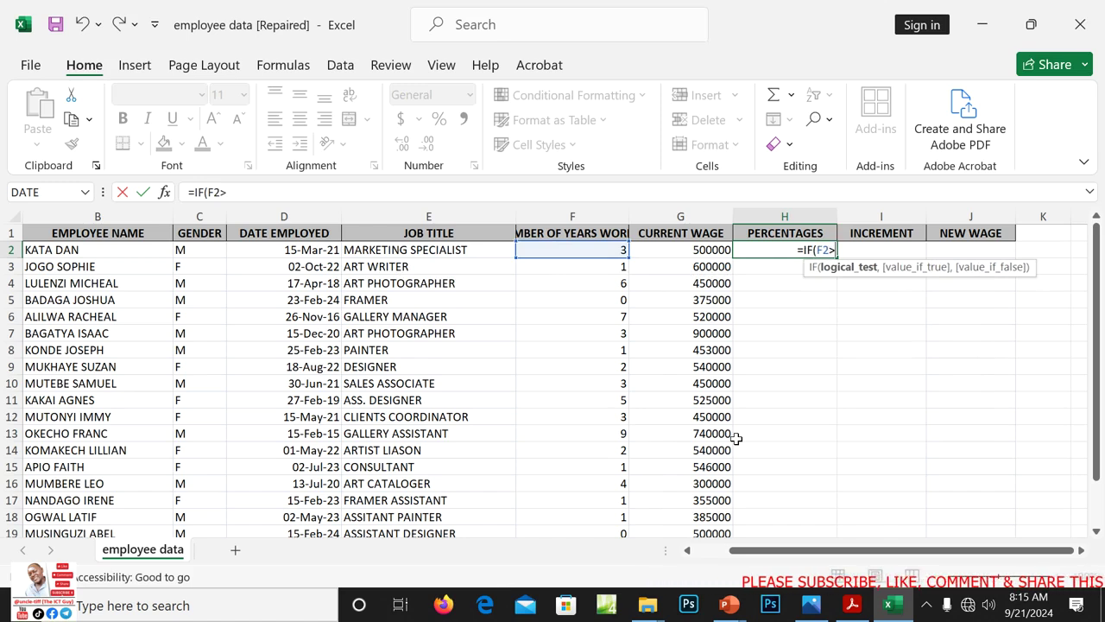
text(=)
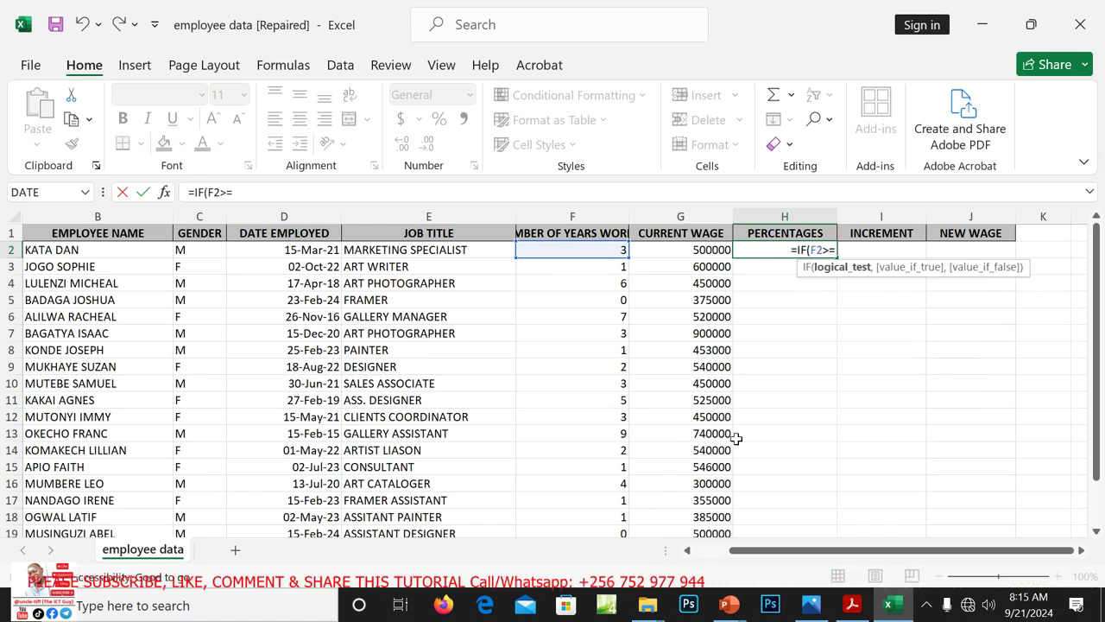
text(5)
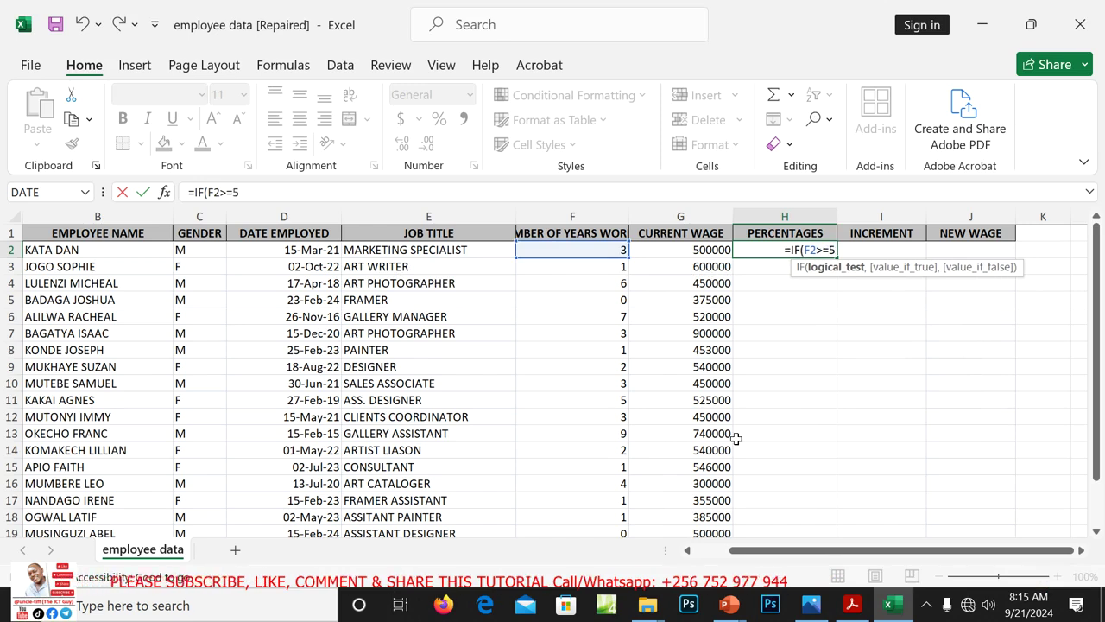
text(,")
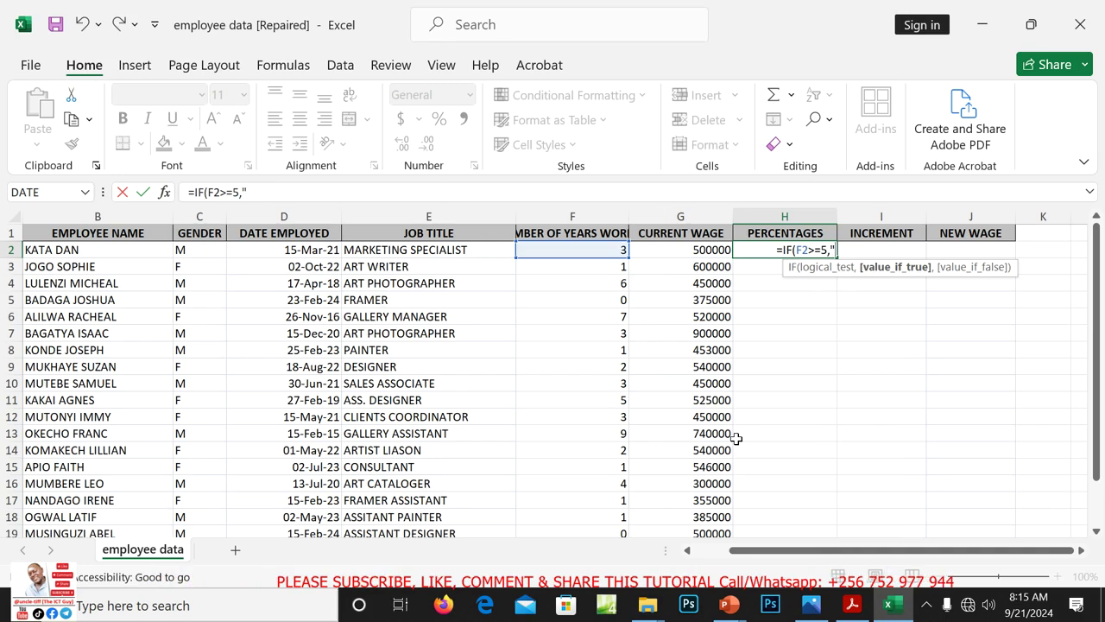
text(20)
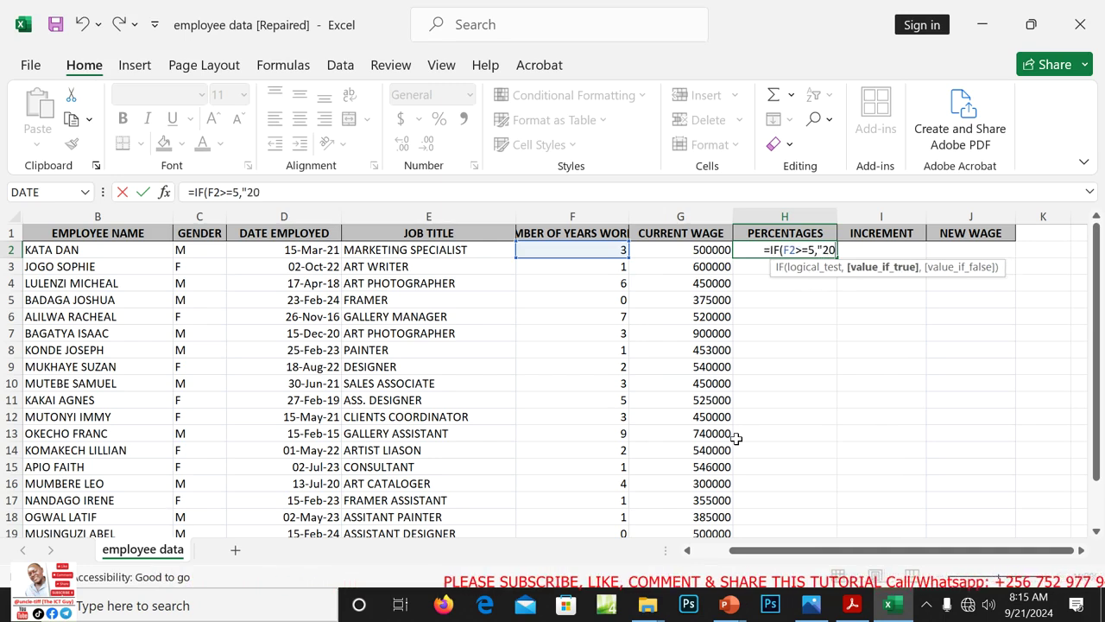
text(%)
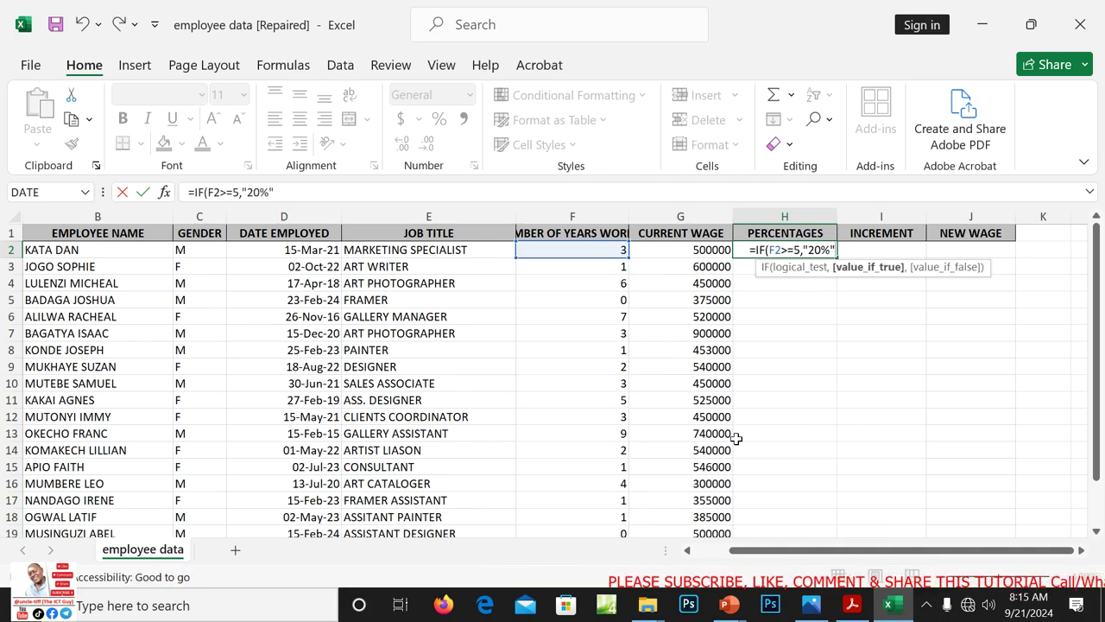
text(",)
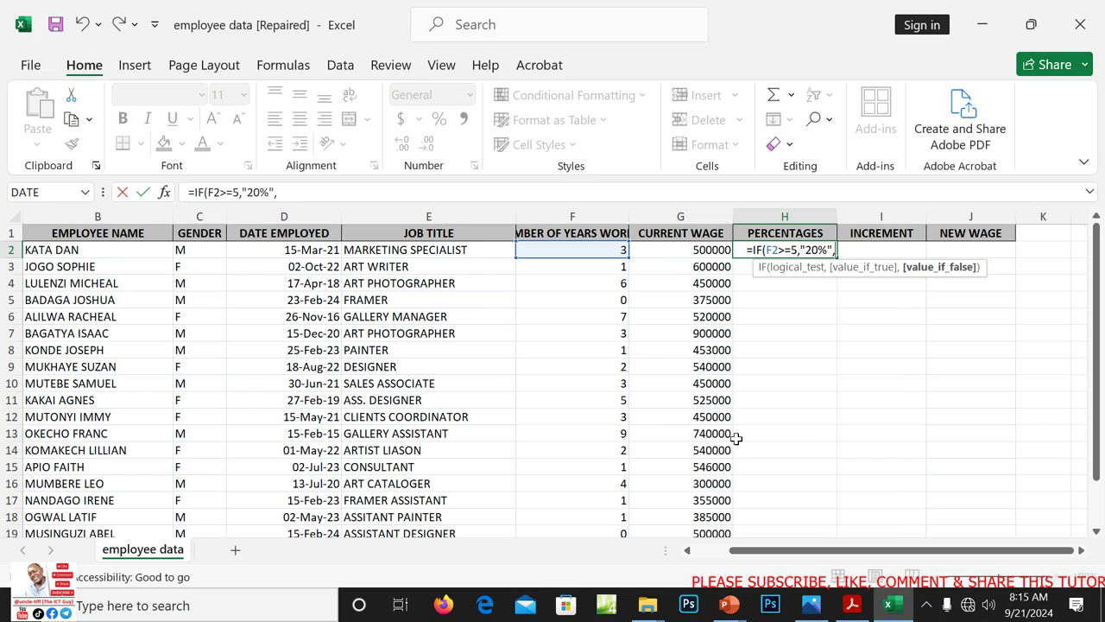
text(IF)
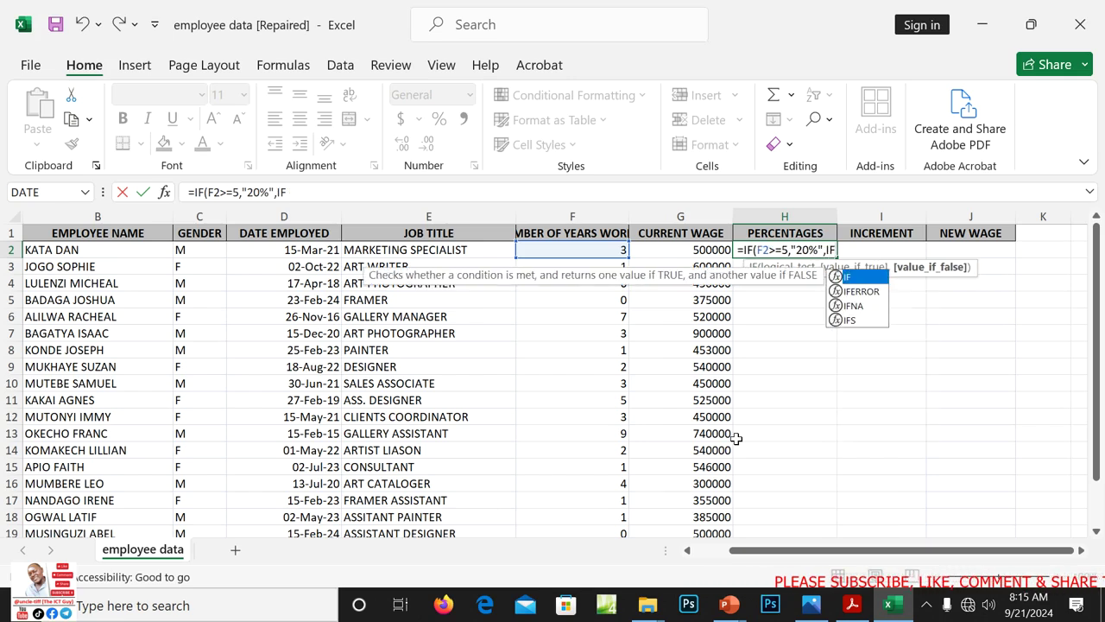
text(()
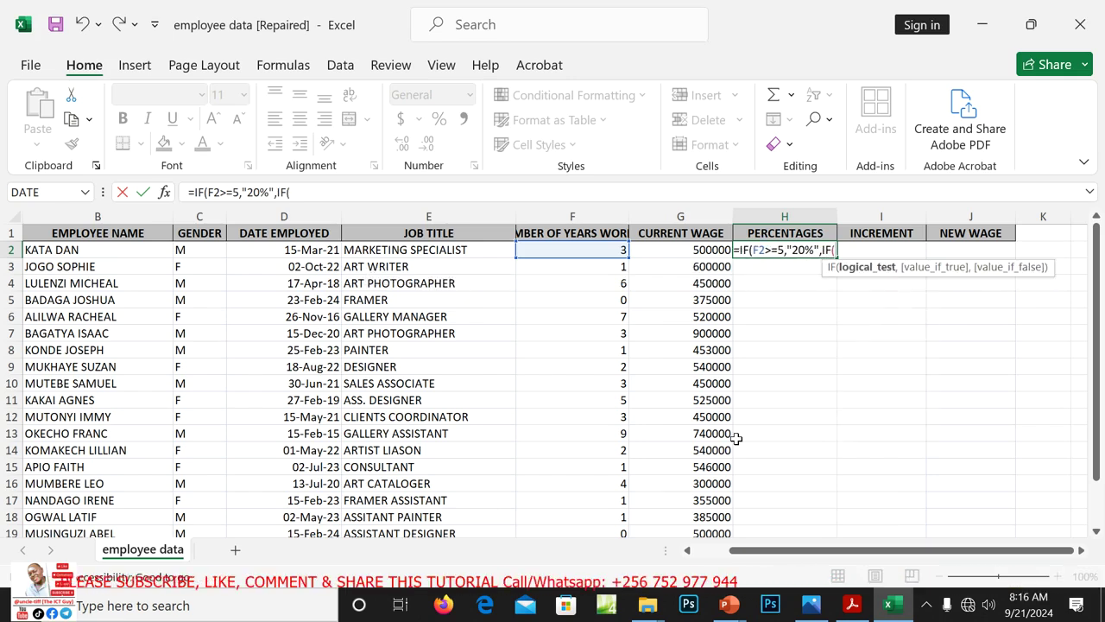
text(F2)
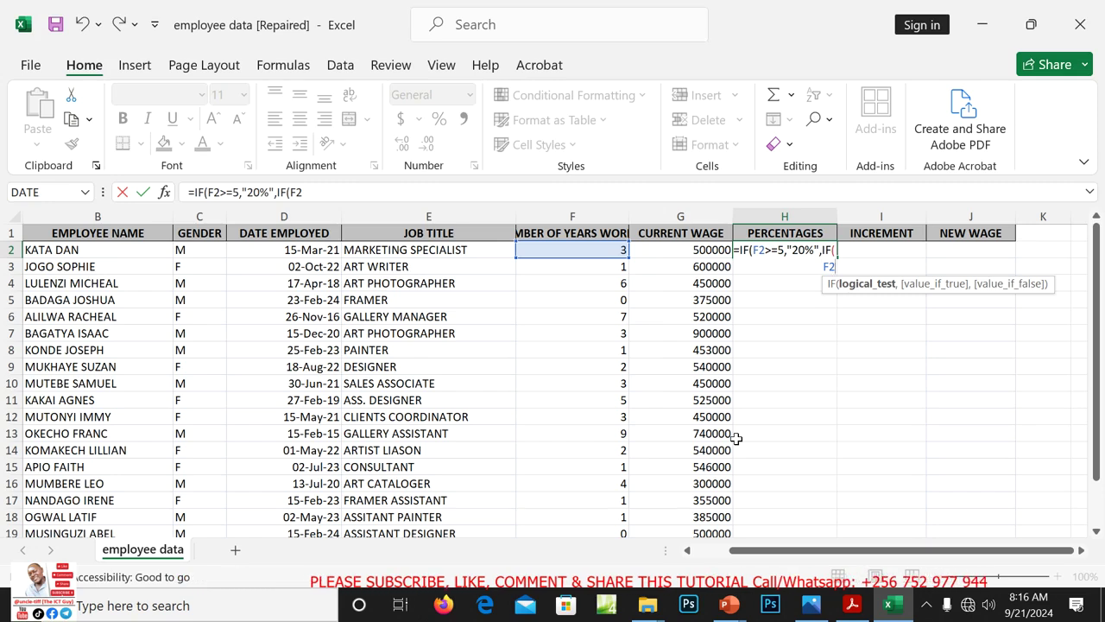
text(>)
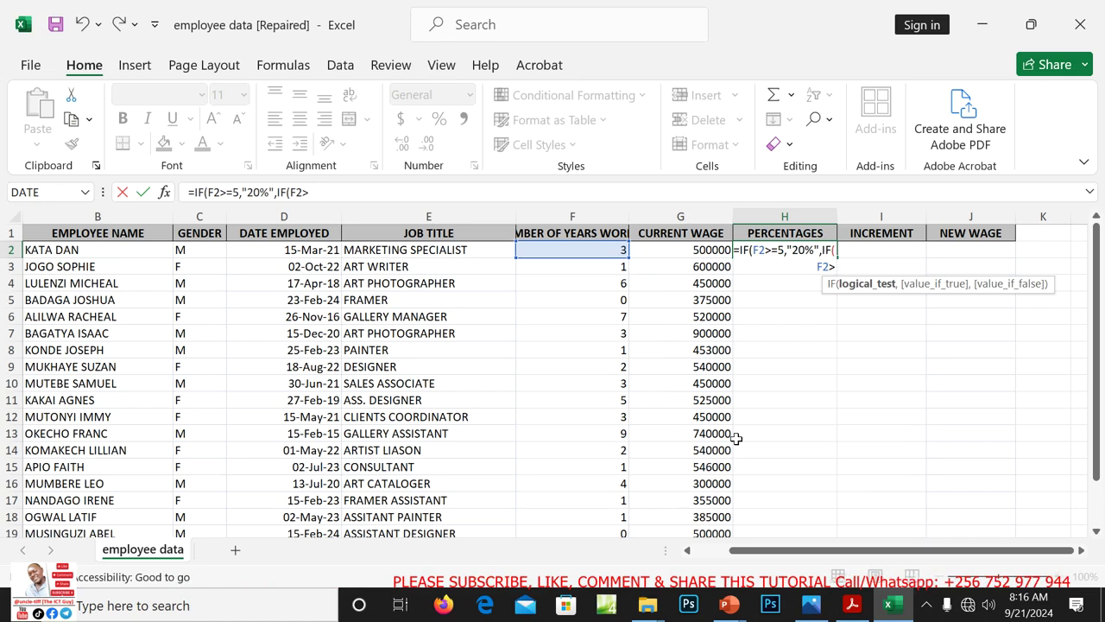
text(=)
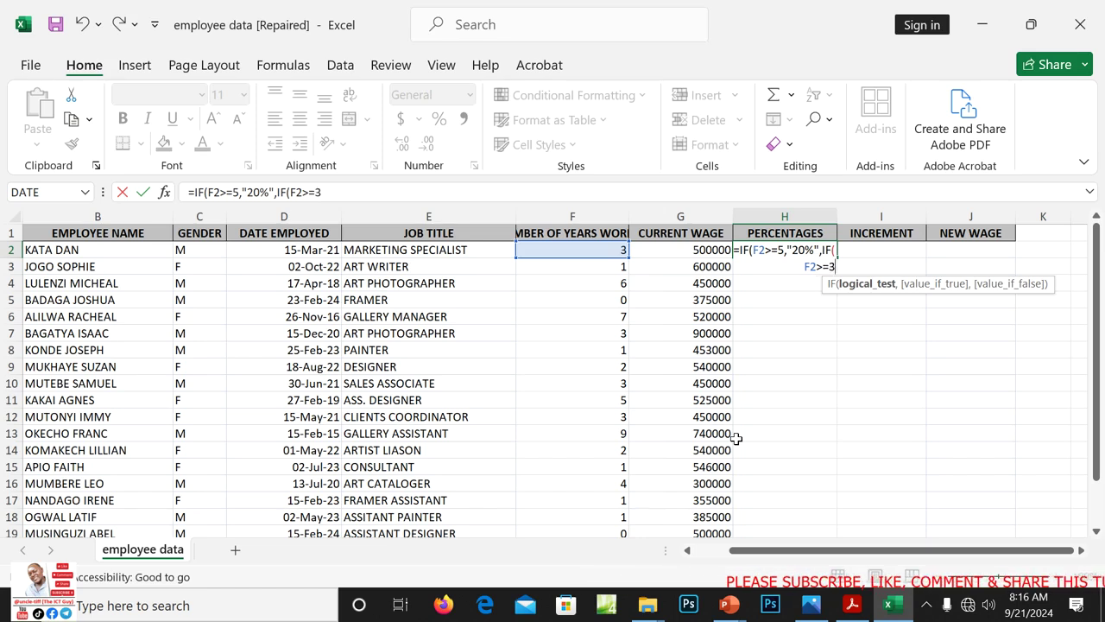
text(3,)
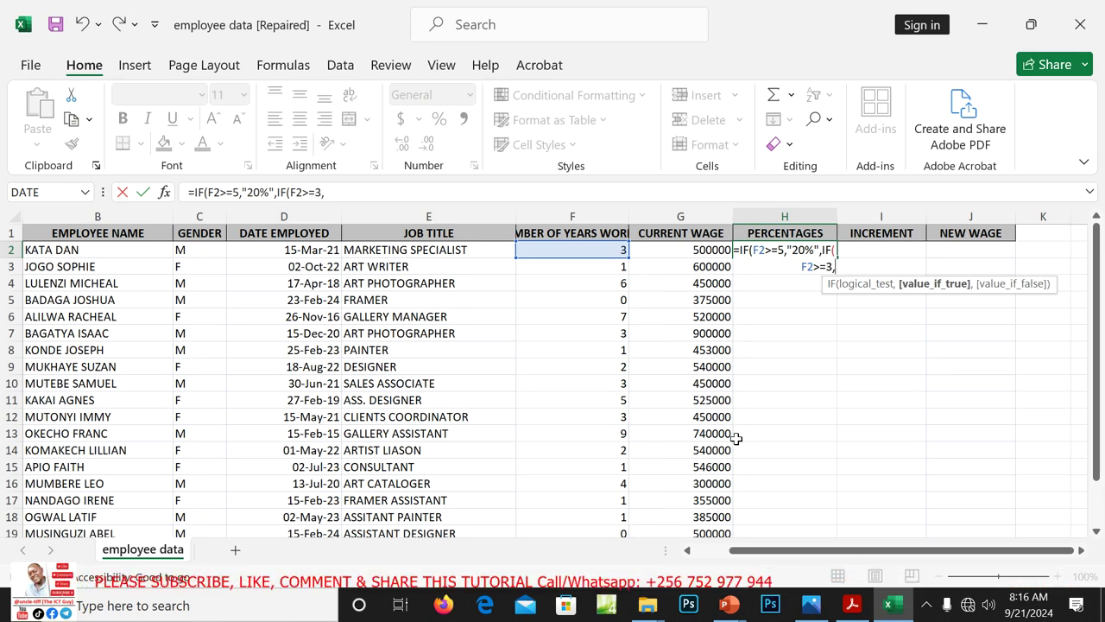
text(")
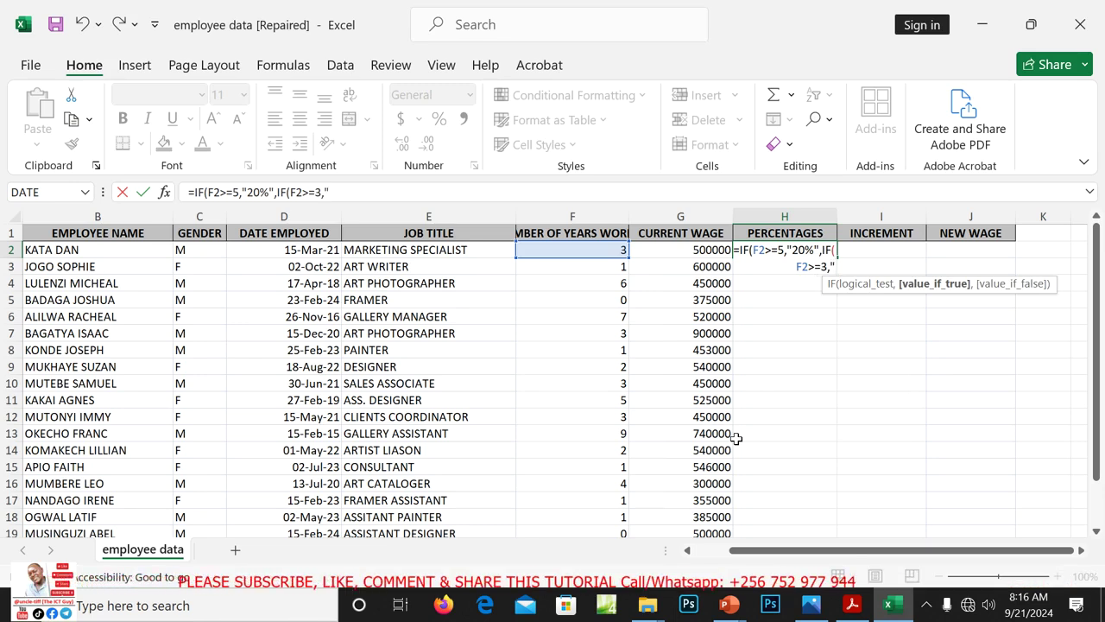
text(1)
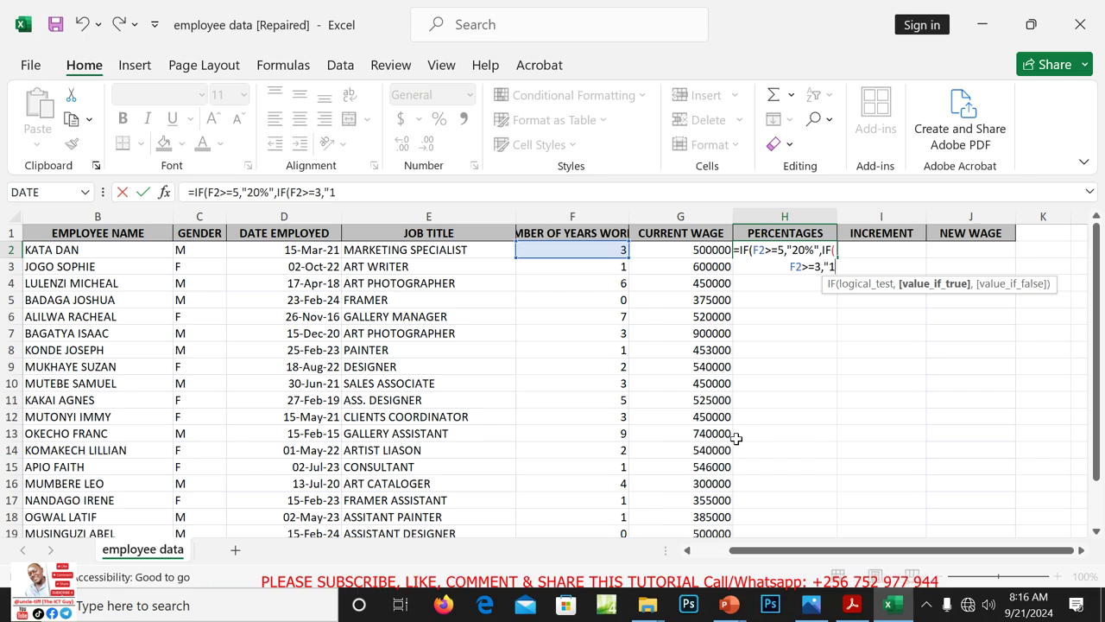
text(5)
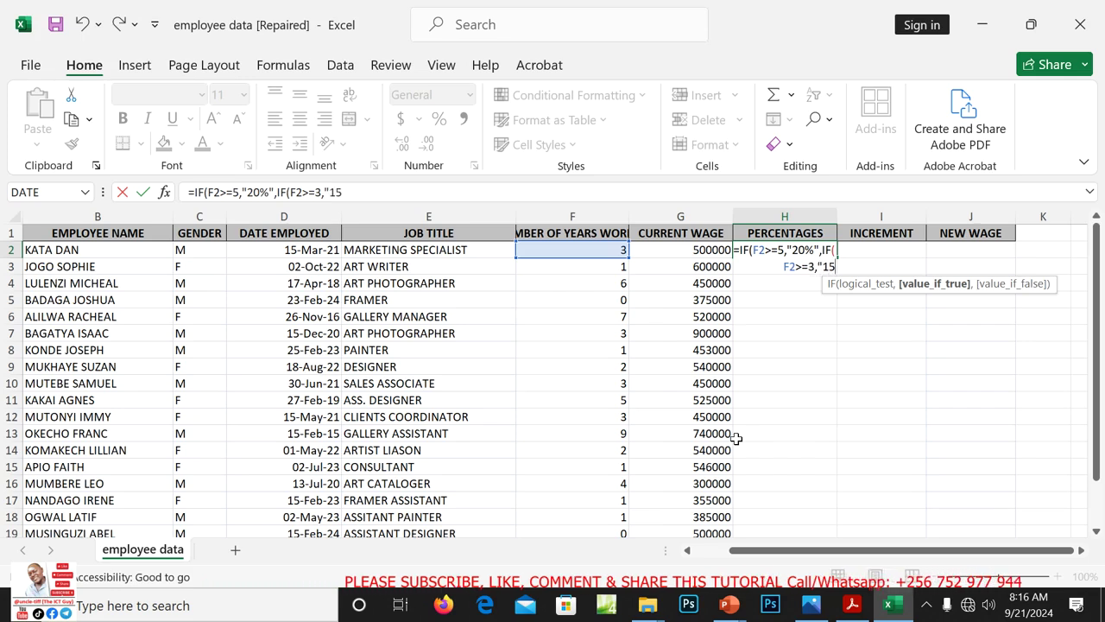
text(%)
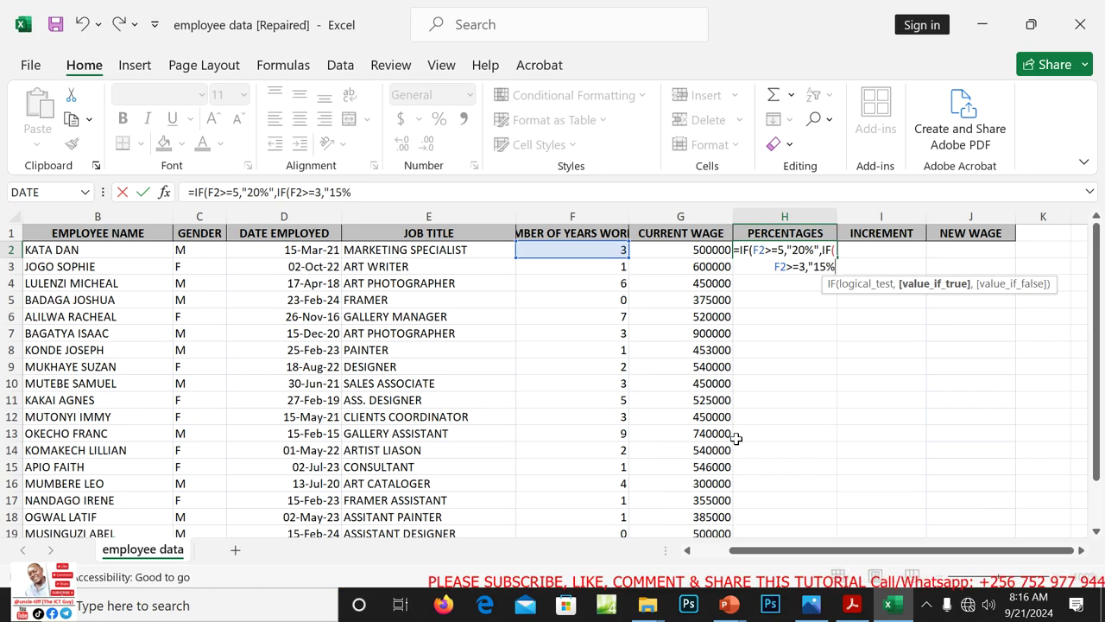
text(")
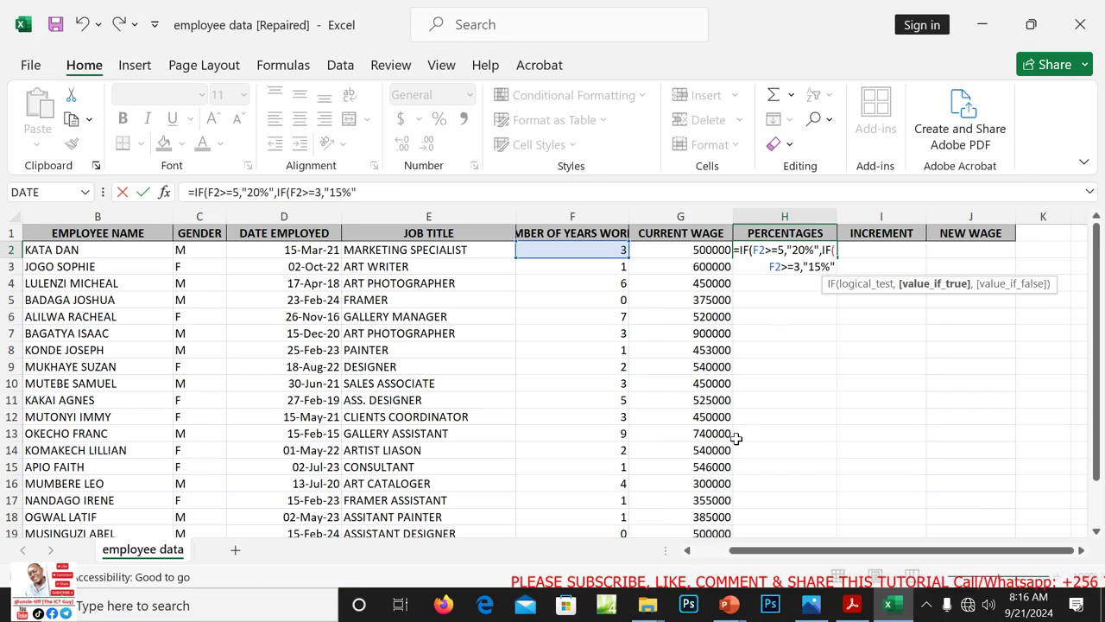
text(,)
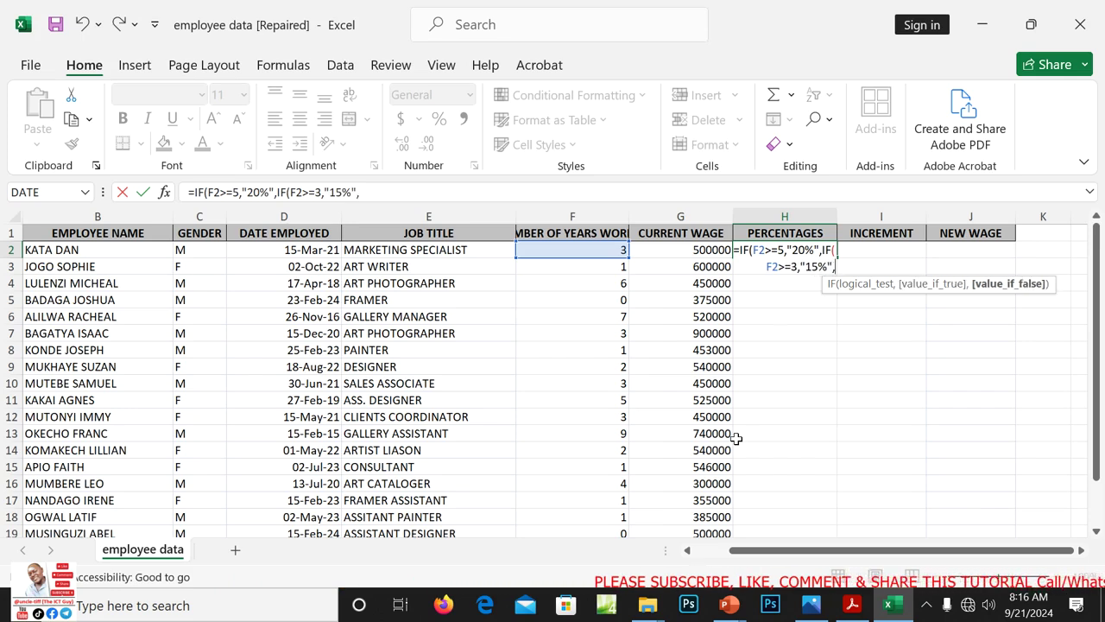
text(IF)
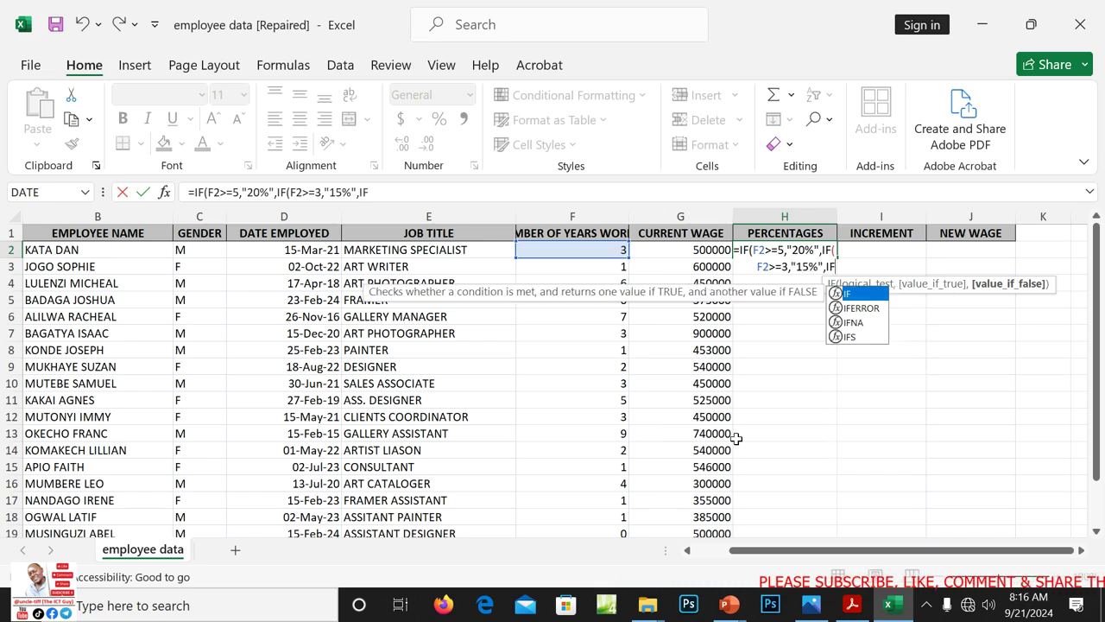
text(()
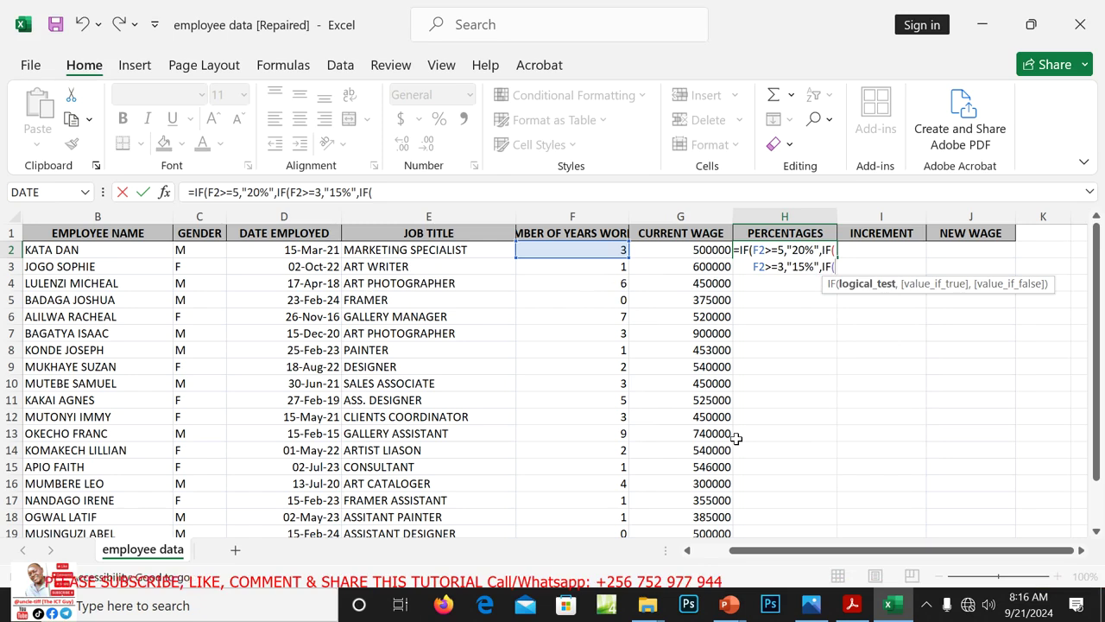
text(F2)
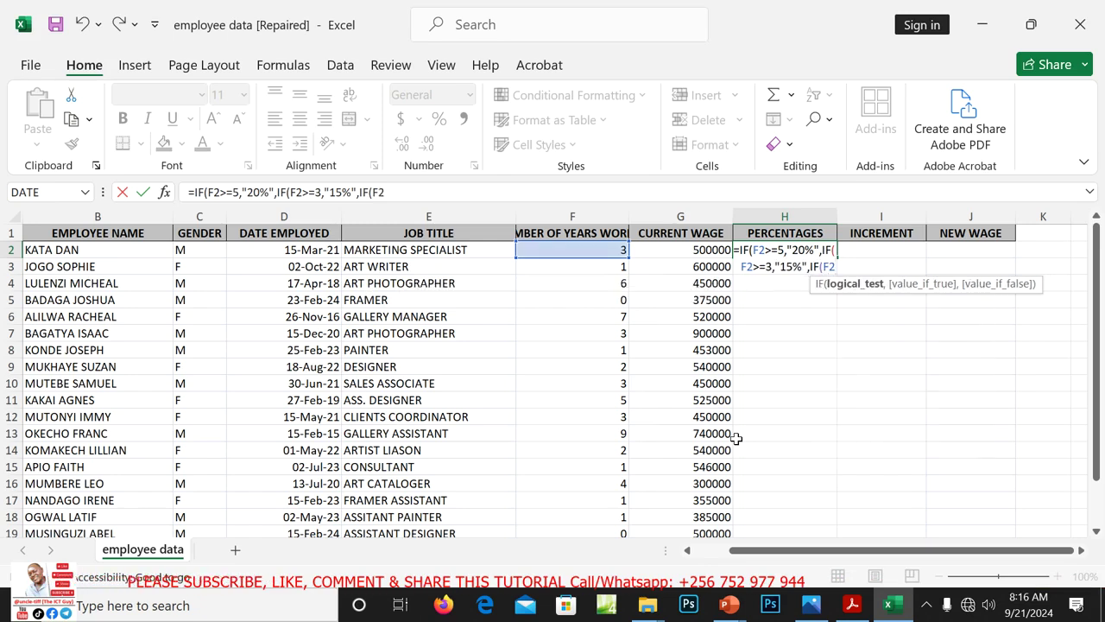
text(>)
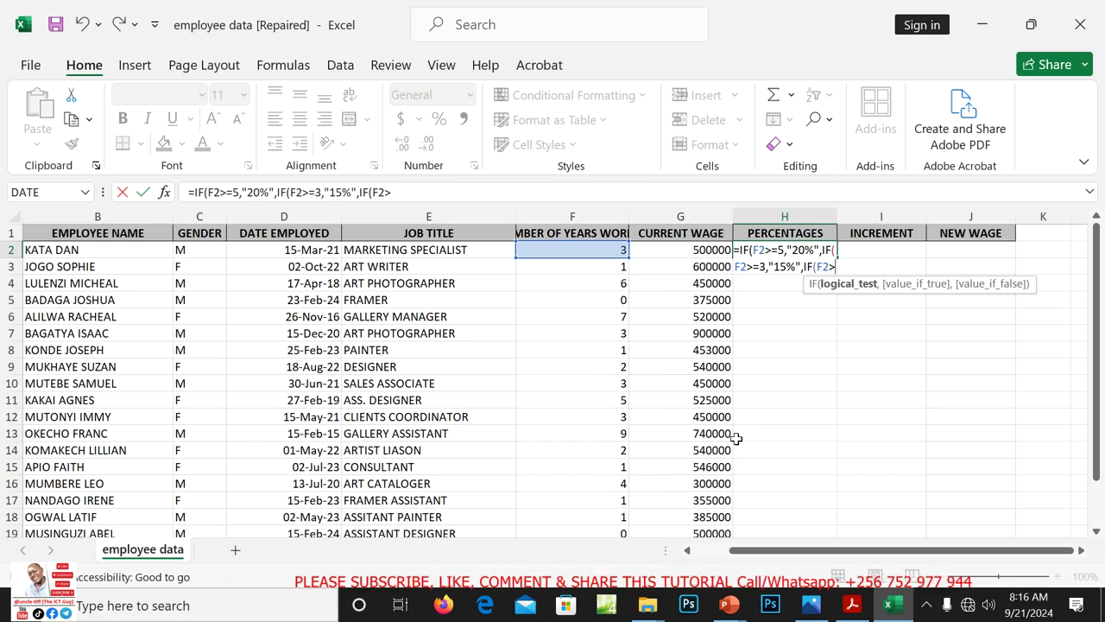
text(=1)
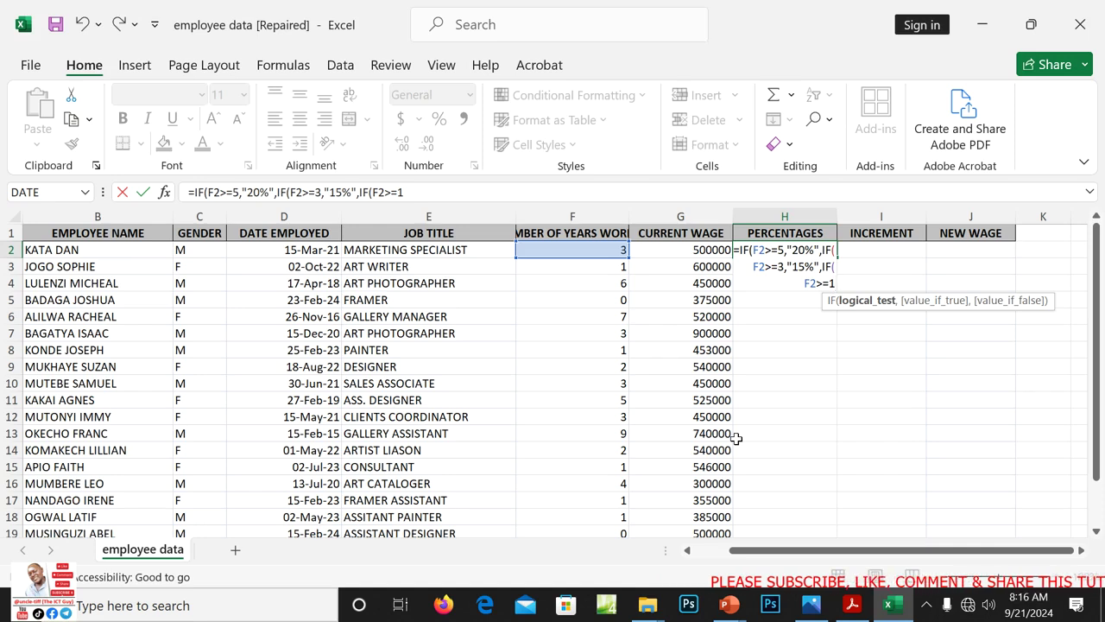
Finish H2's formula with "10%" for 1+ years and blank otherwise, then enter it
text(,)
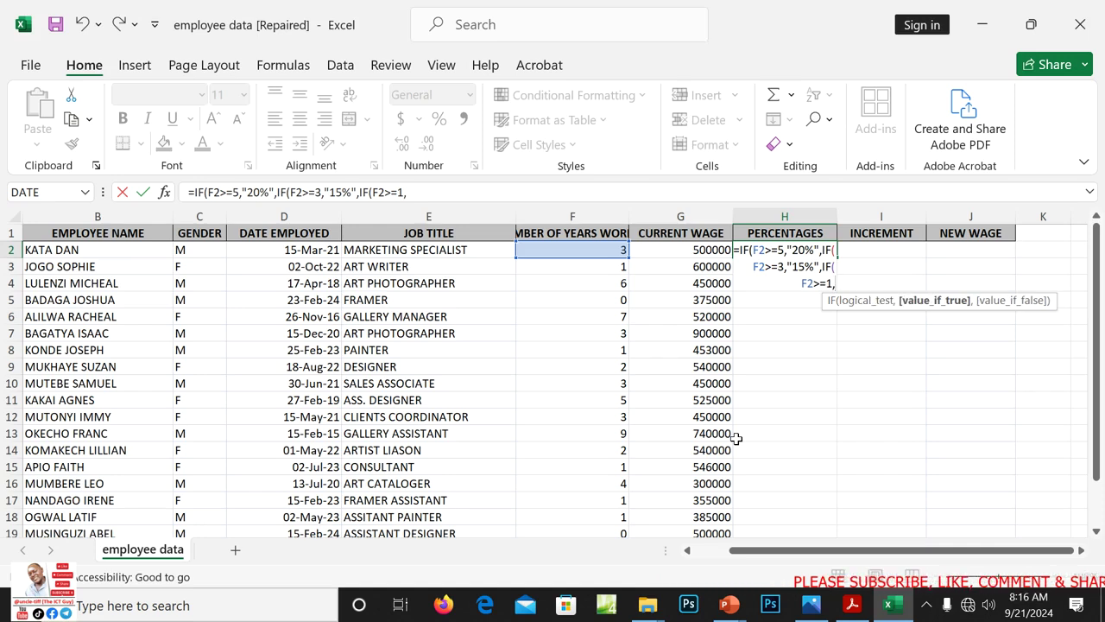
text(")
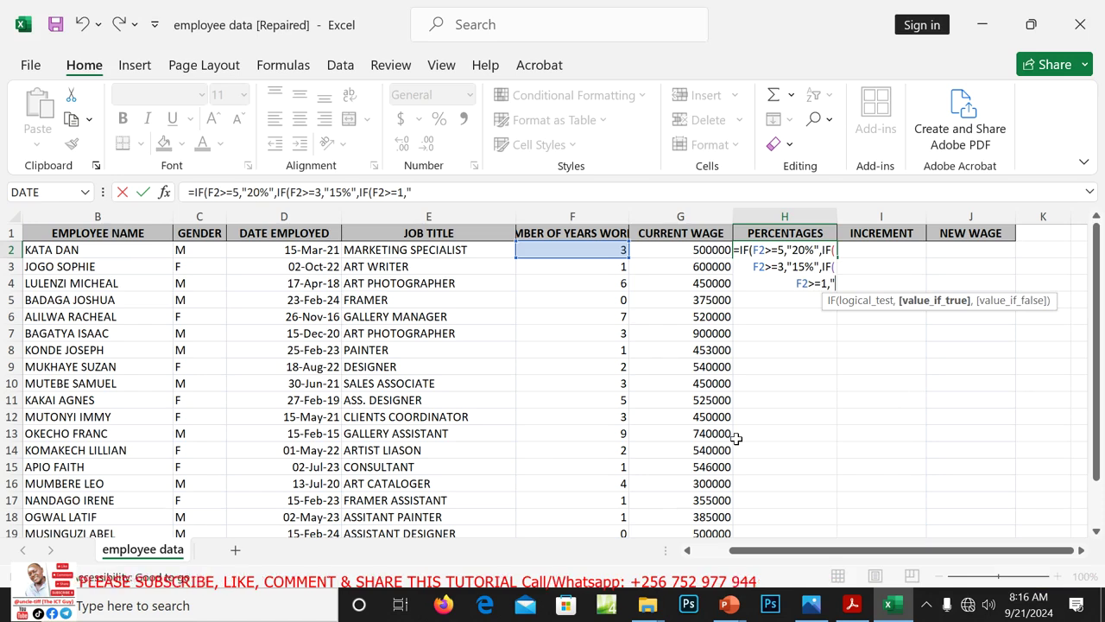
text(10)
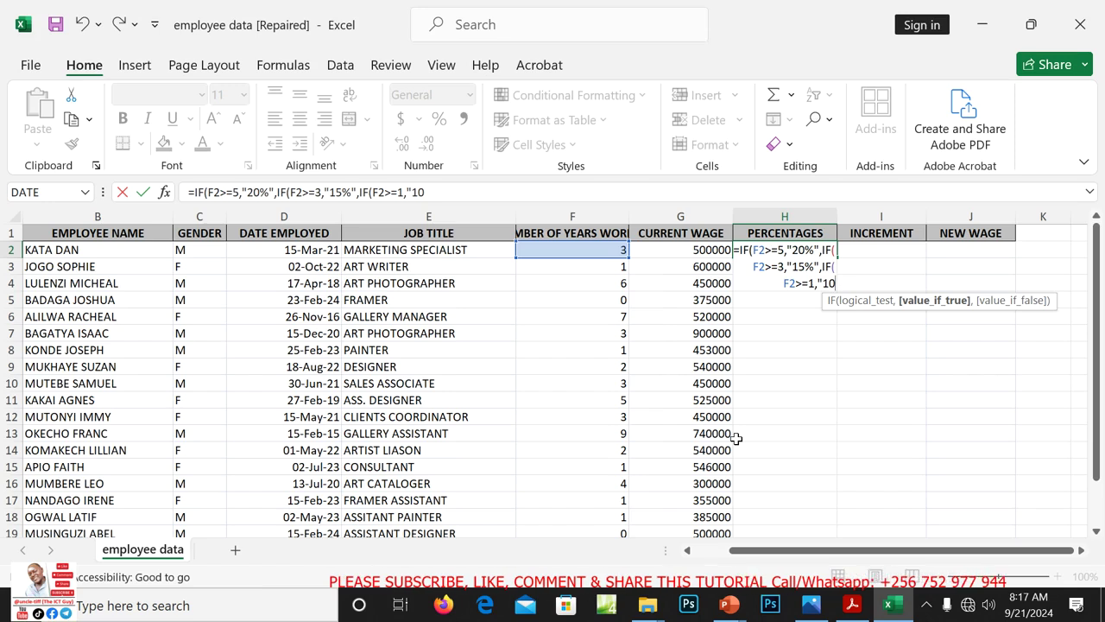
text(%)
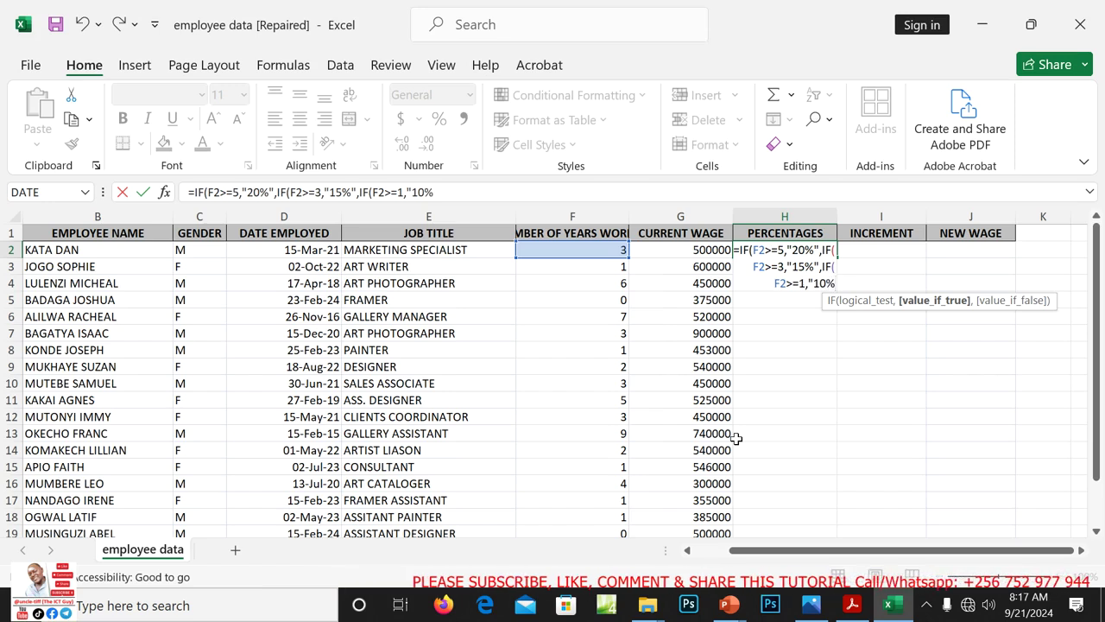
text(",)
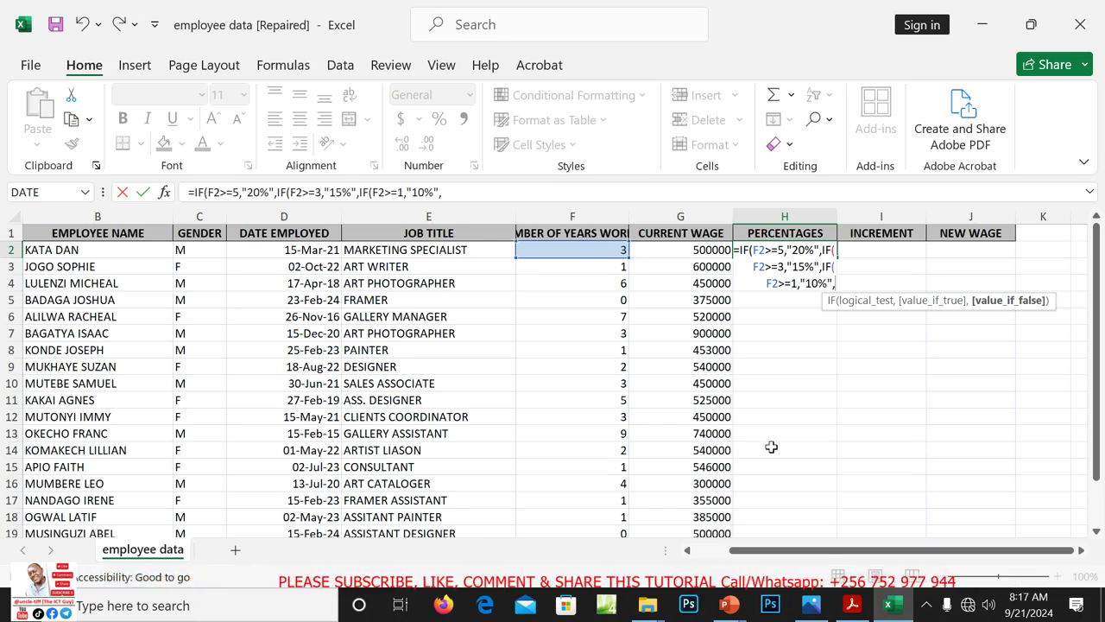
text(")
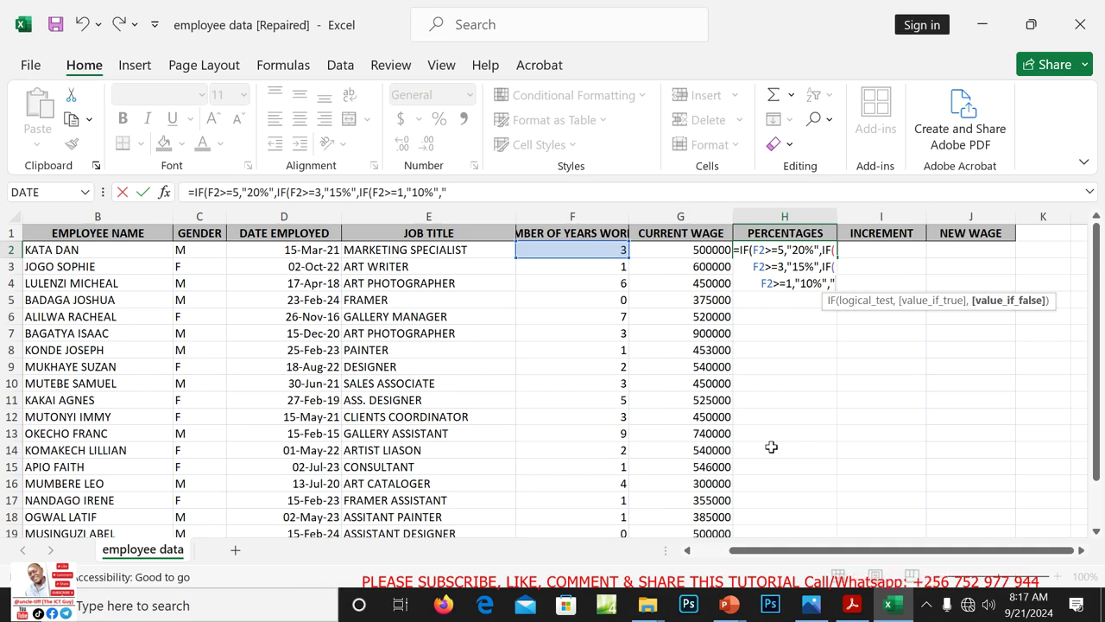
text(")
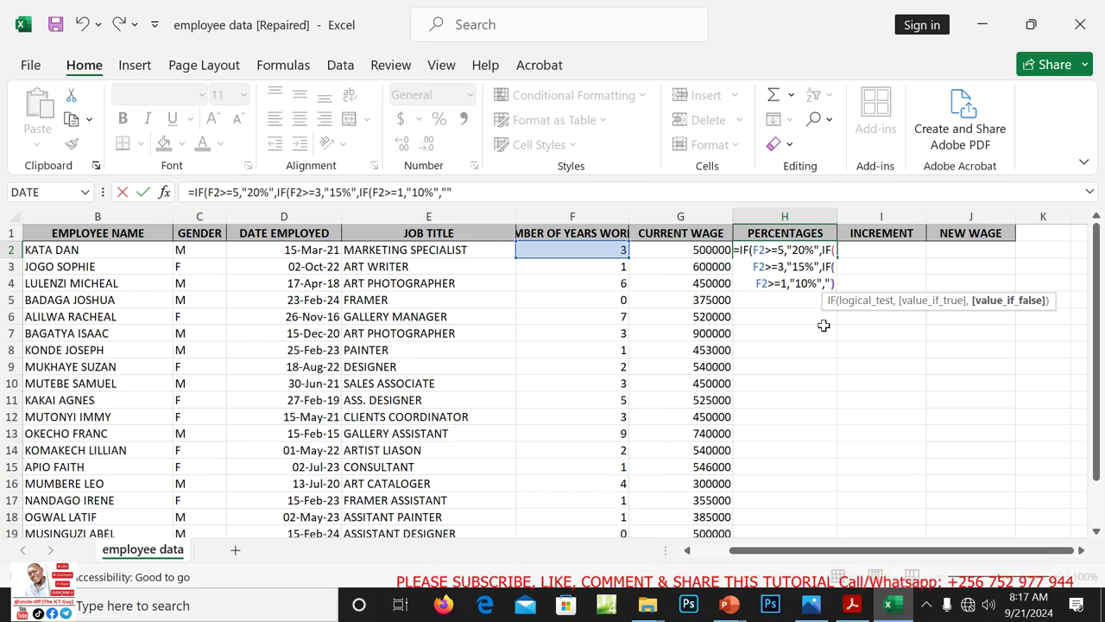
text()))
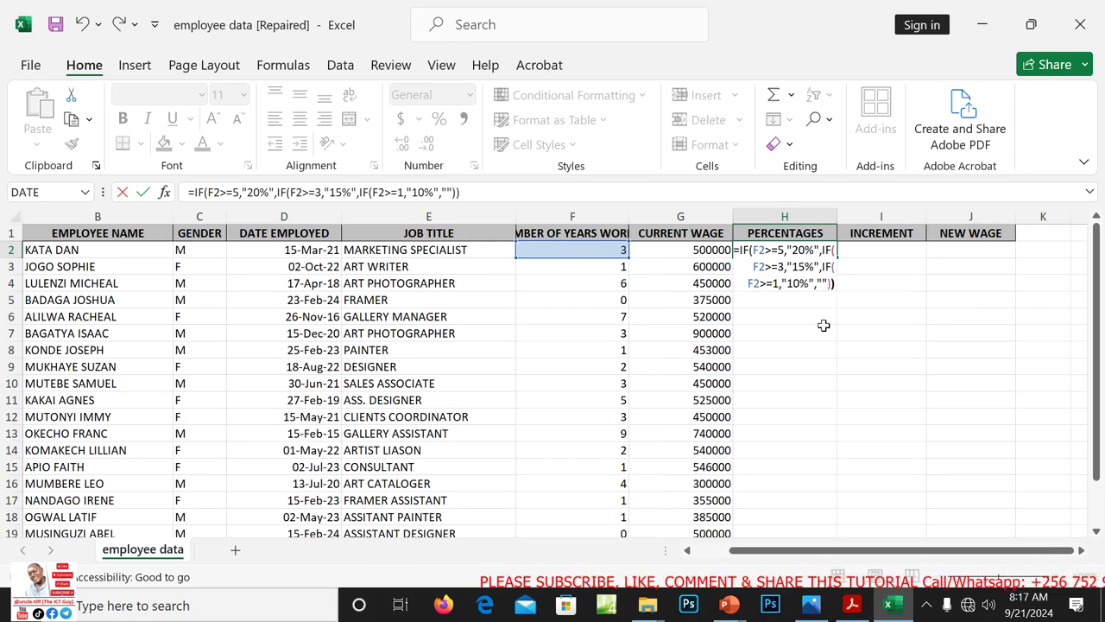
text()))
key(Return)
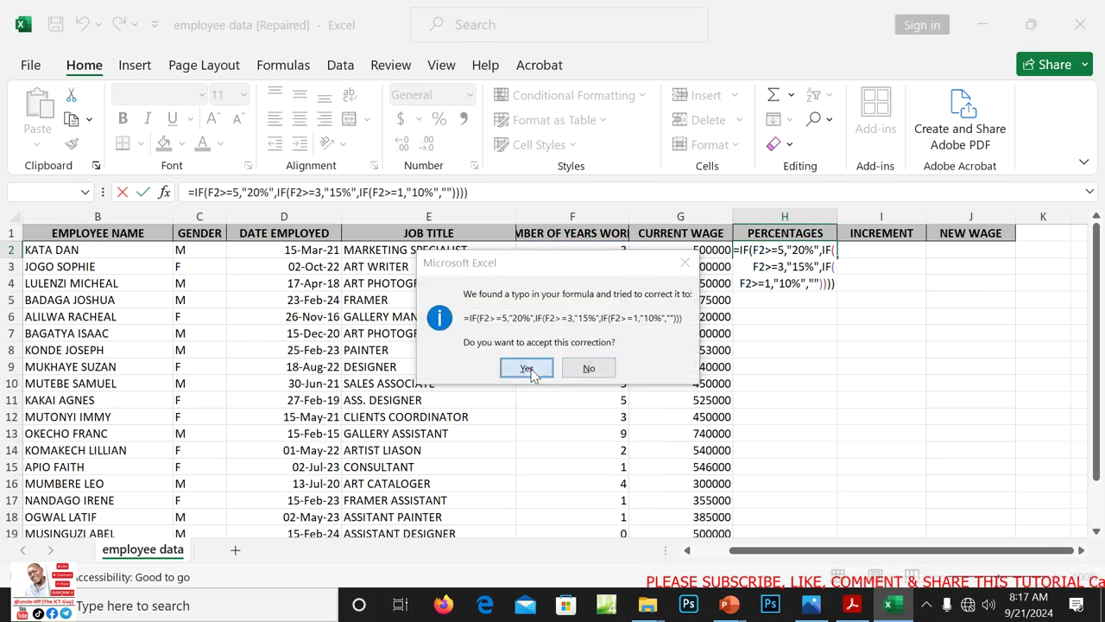
Accept the bracket correction and copy H2's percentage formula down to H21
click(526, 370)
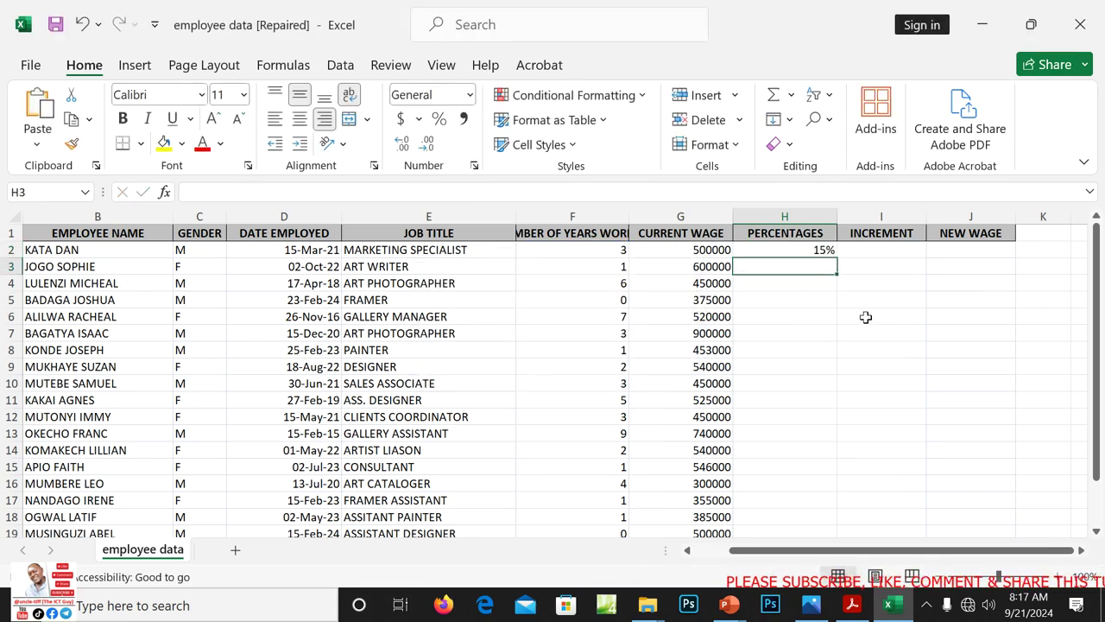
click(811, 252)
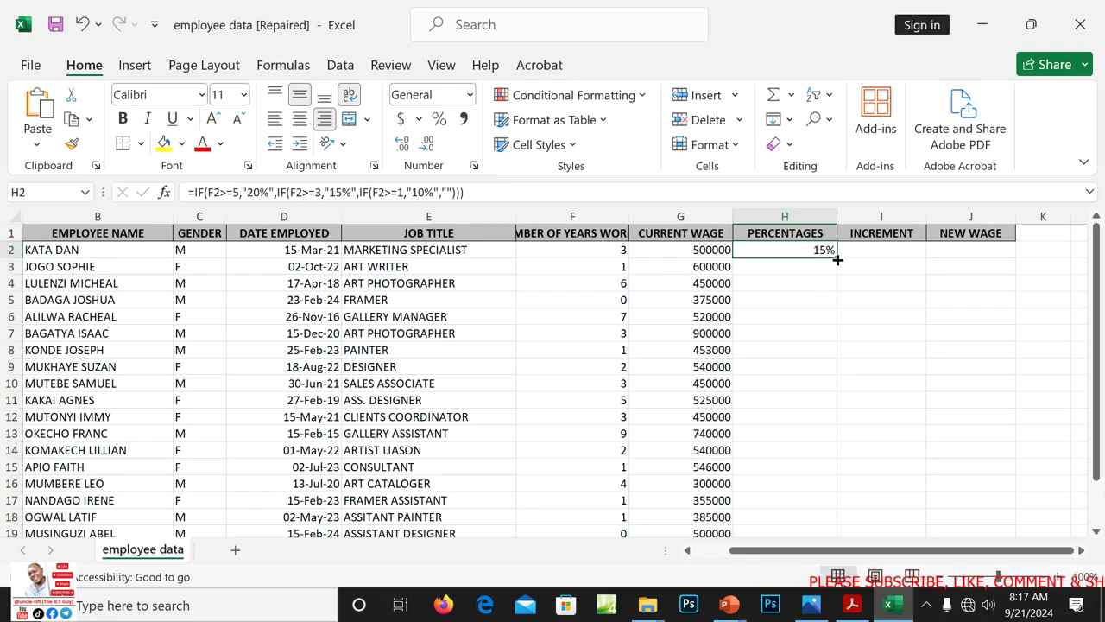
drag(837, 259, 802, 477)
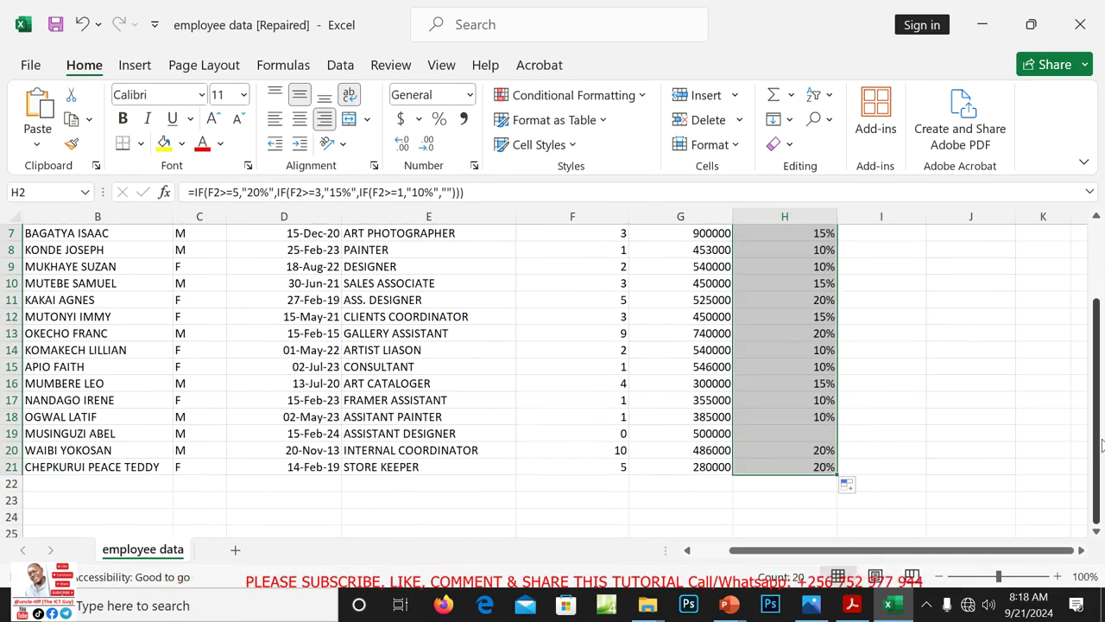
drag(1100, 444, 1088, 371)
click(882, 315)
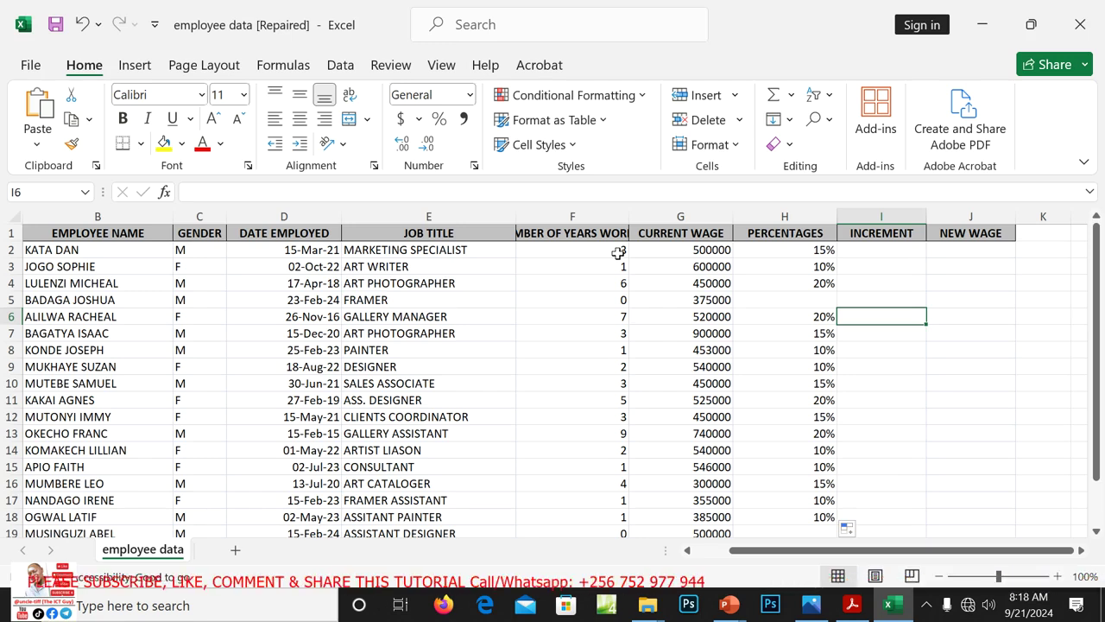
click(816, 250)
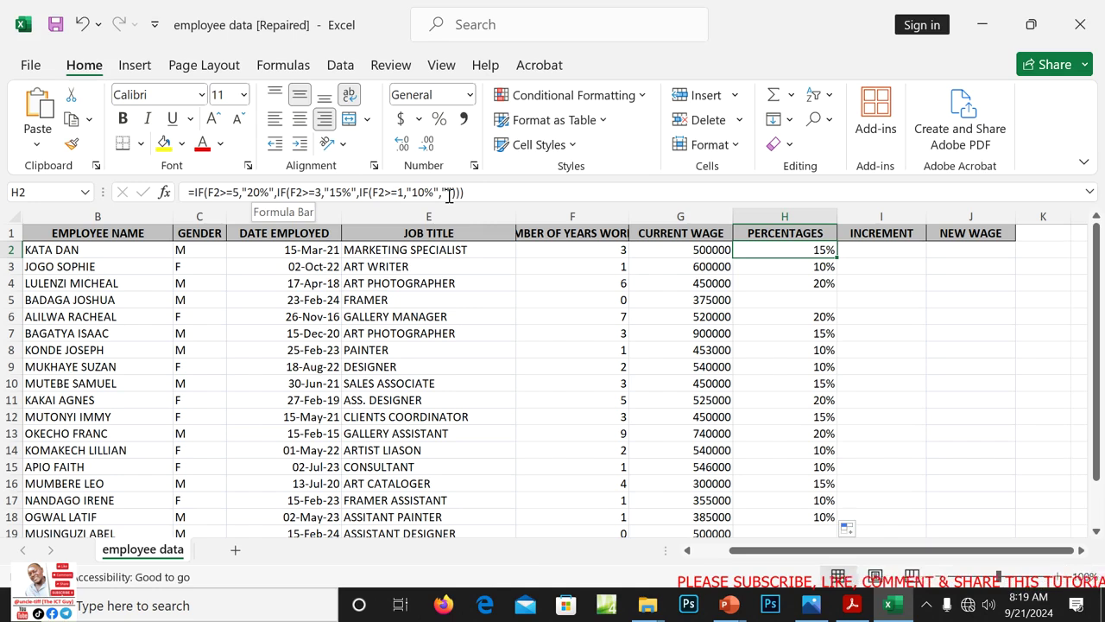
click(807, 302)
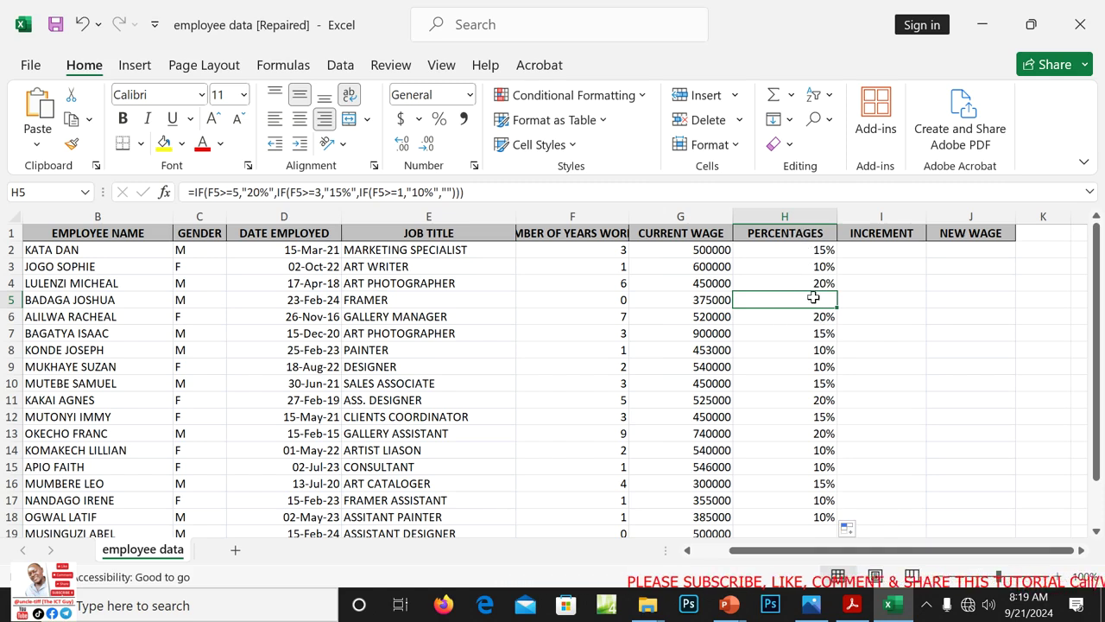
click(878, 299)
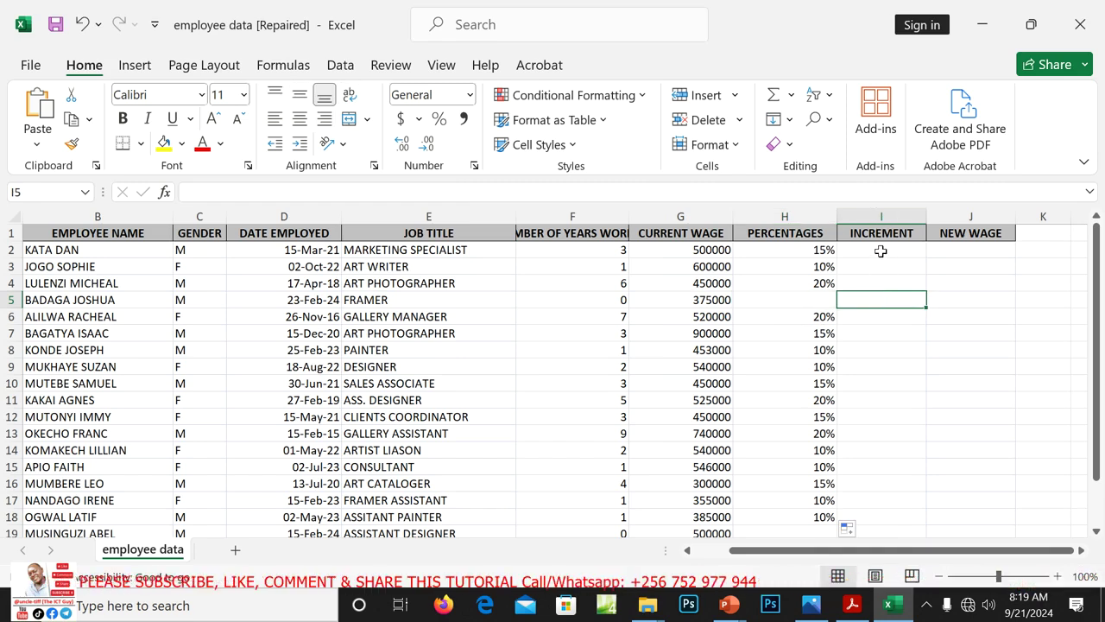
Enter =H2*G2 in I2 (75000) and copy it down to I21
click(881, 250)
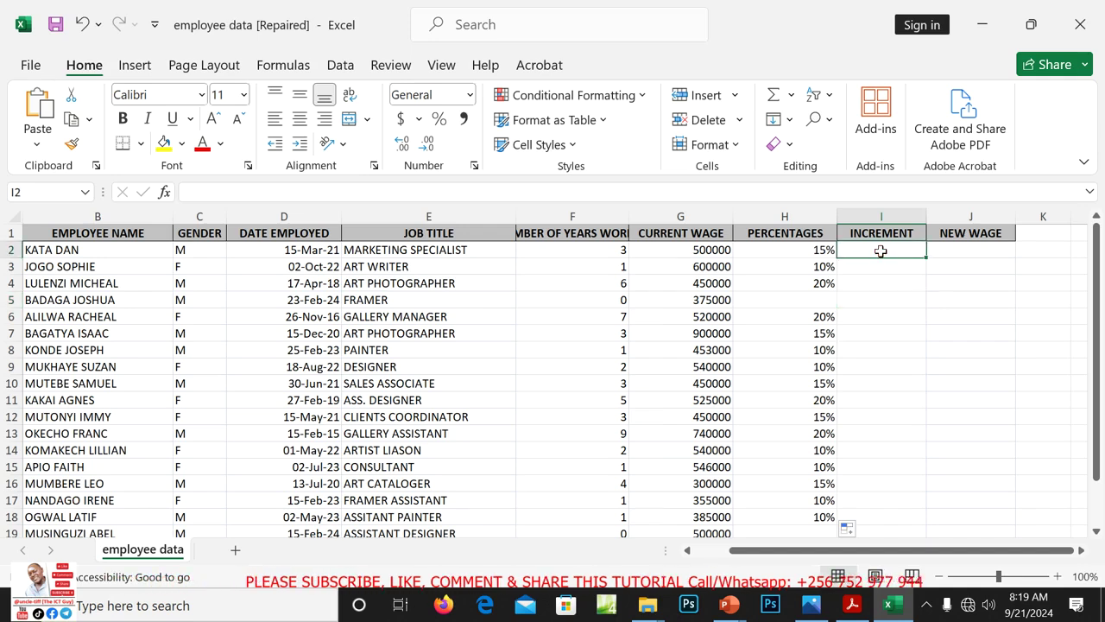
text(=)
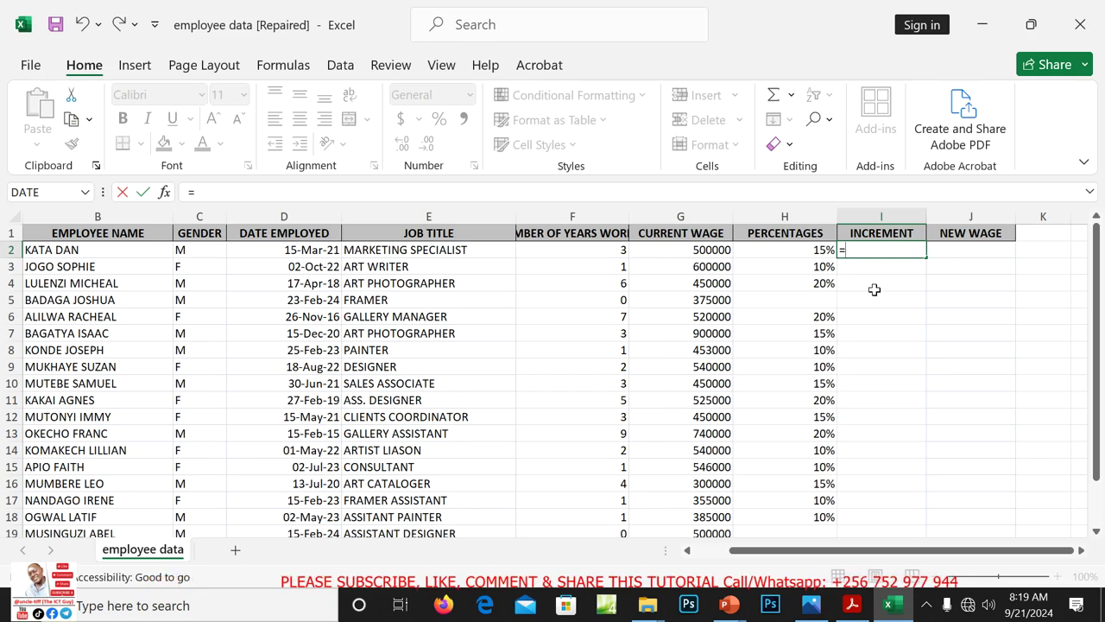
text(H)
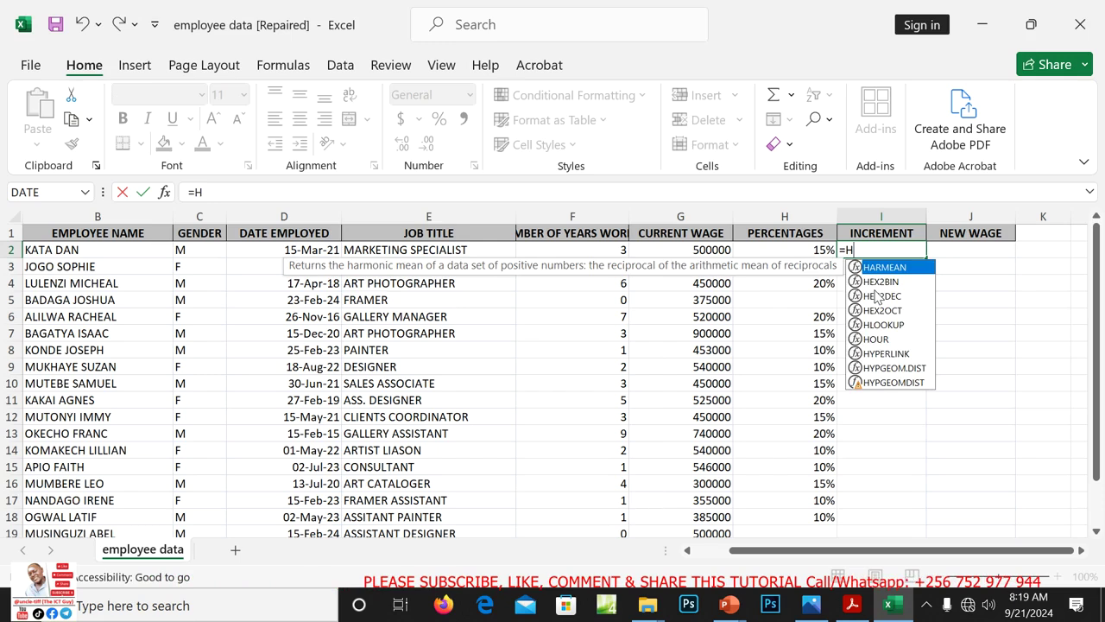
text(2)
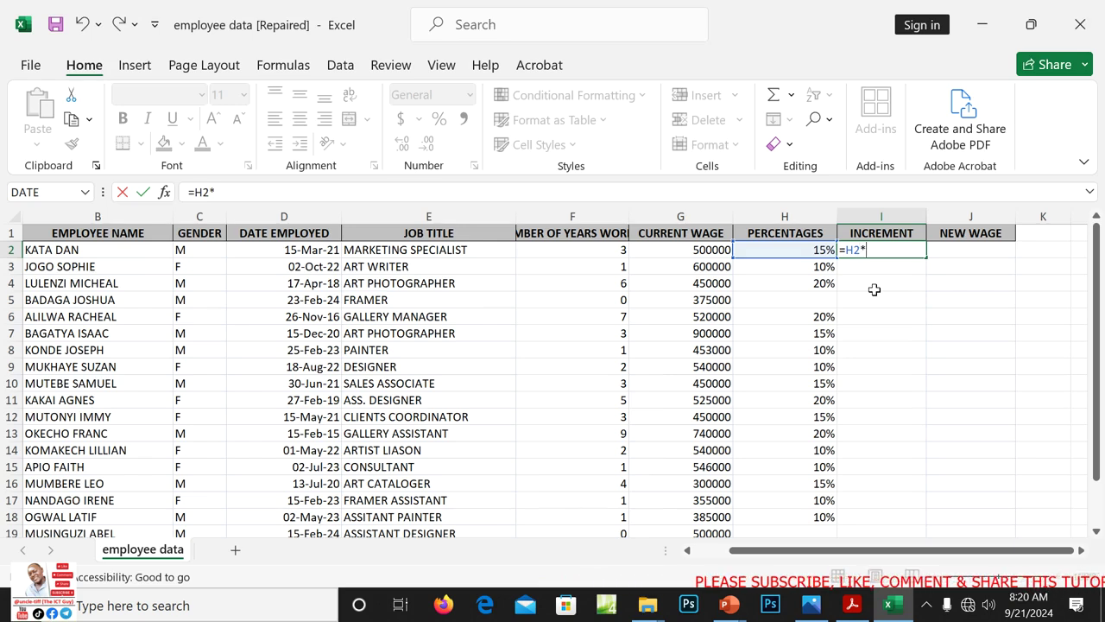
text(*G2)
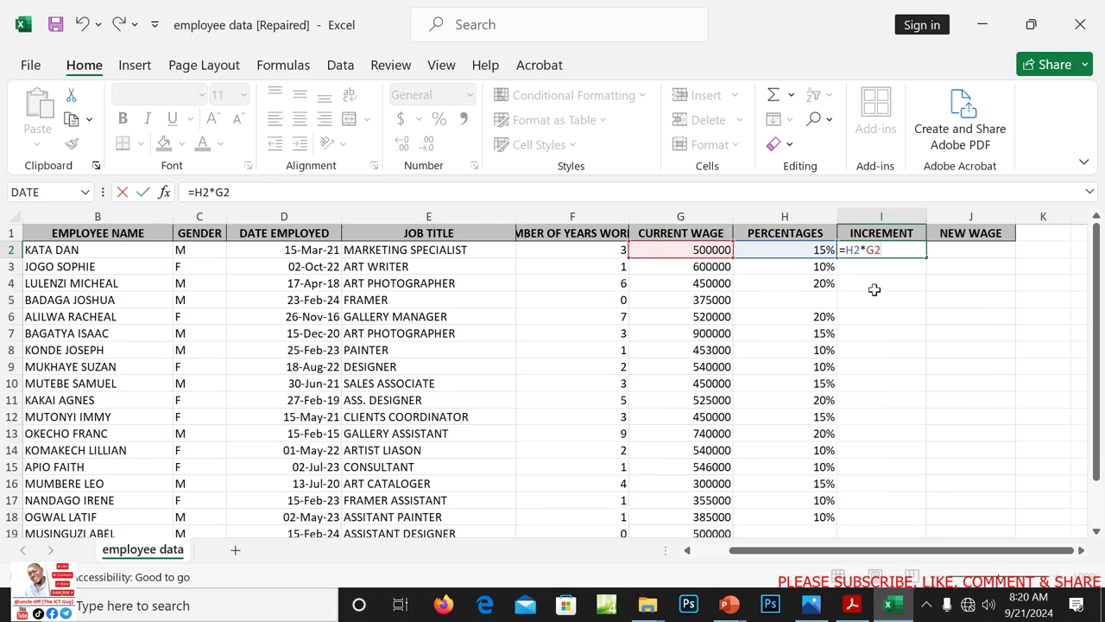
key(Return)
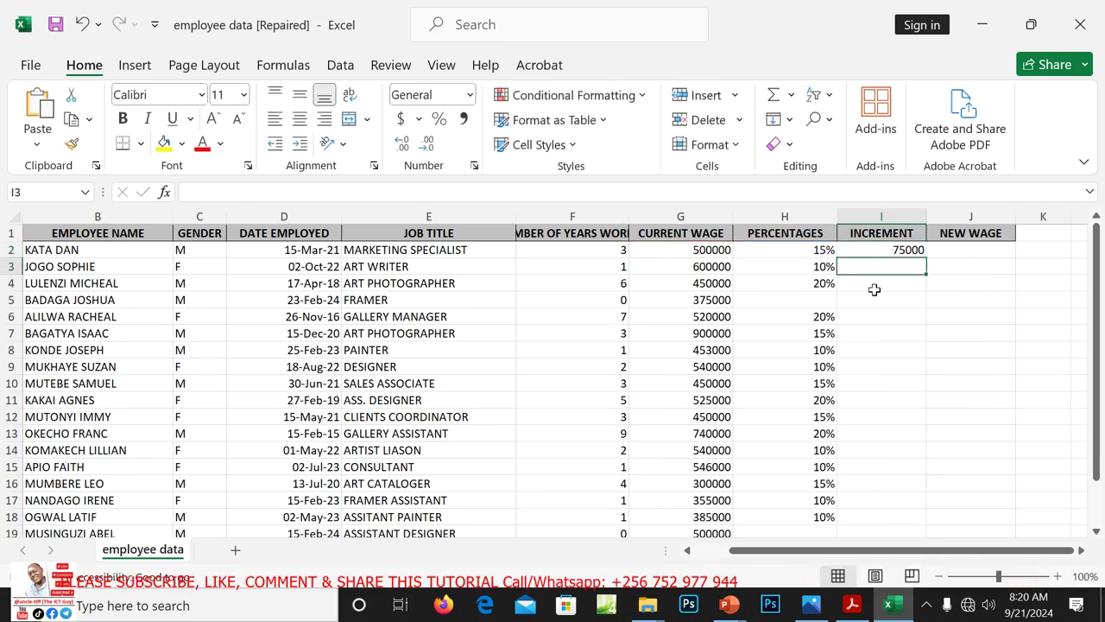
click(911, 250)
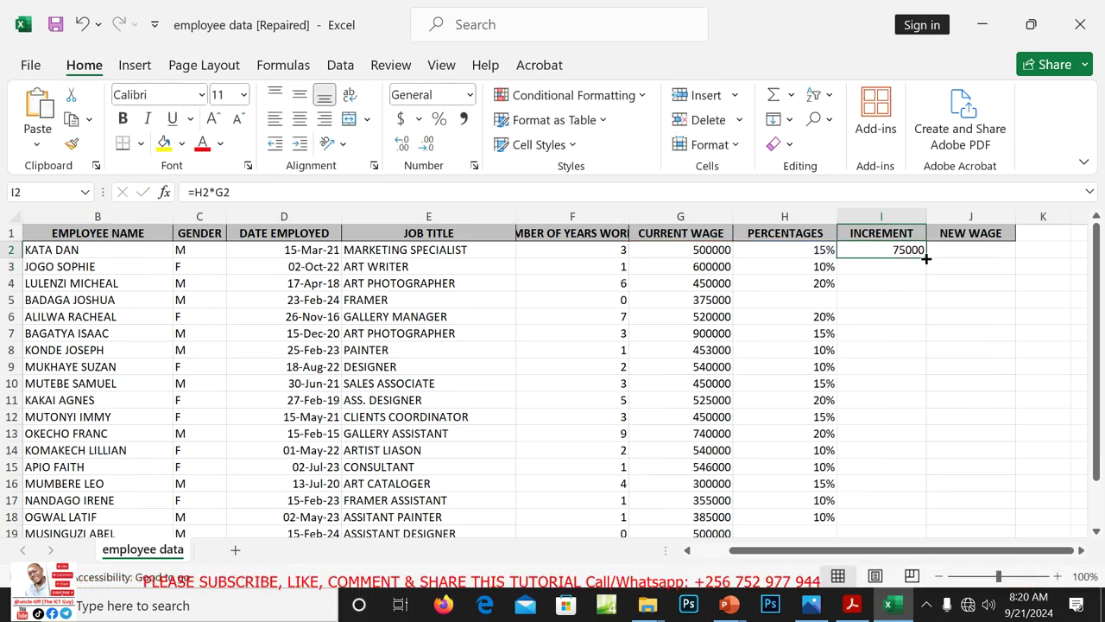
drag(924, 265, 910, 513)
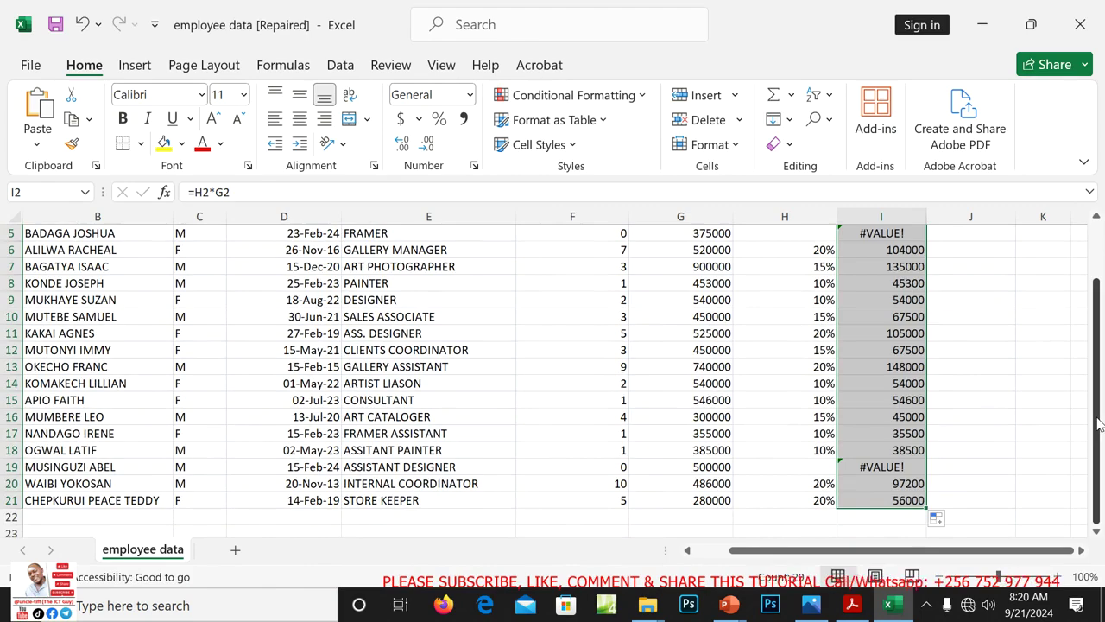
drag(1096, 421, 1080, 377)
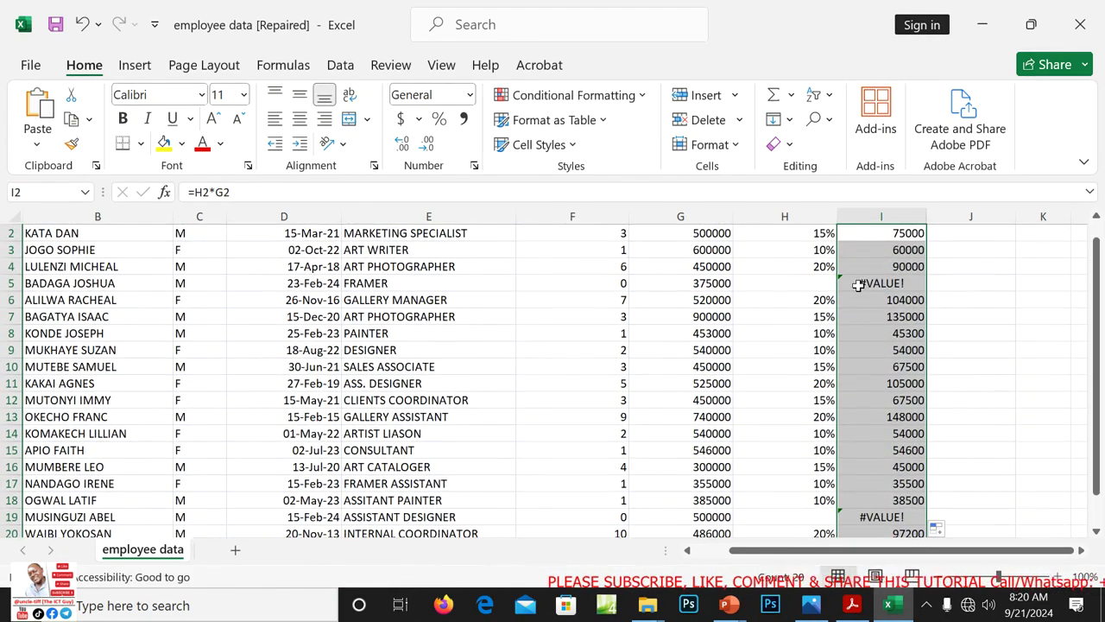
click(825, 285)
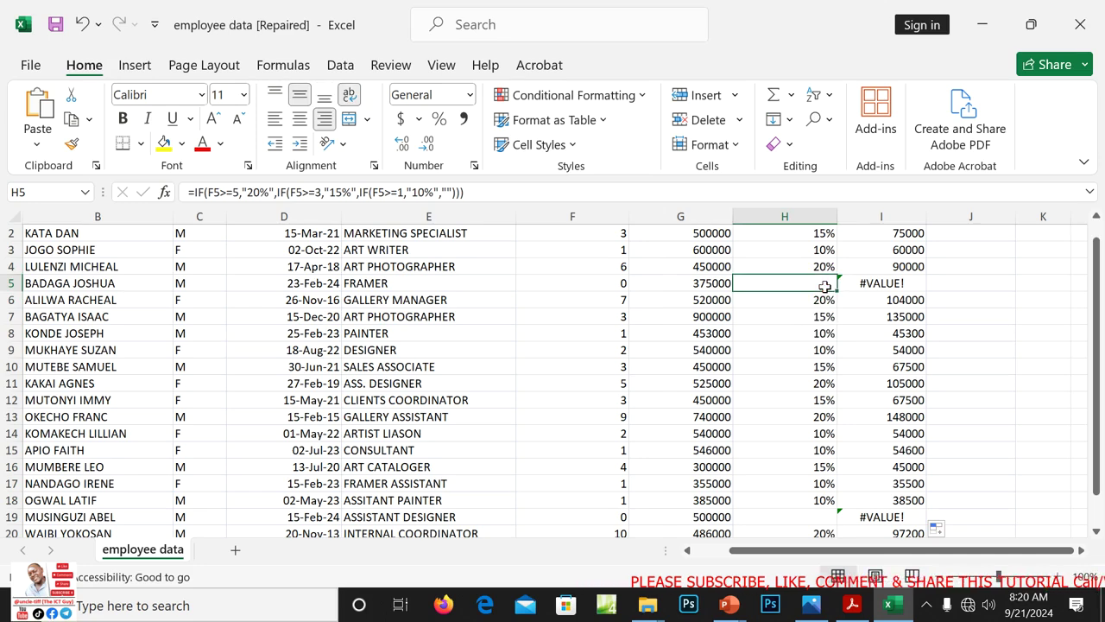
text(0)
click(898, 354)
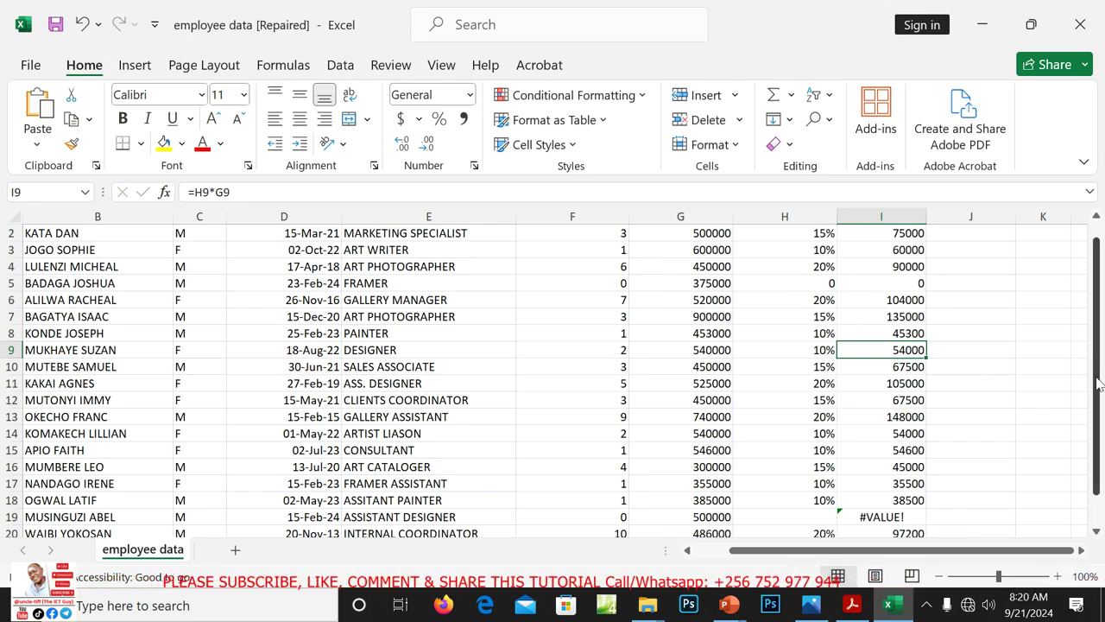
mouse_move(1098, 384)
mouse_down()
mouse_move(1093, 358)
mouse_move(1095, 404)
mouse_up()
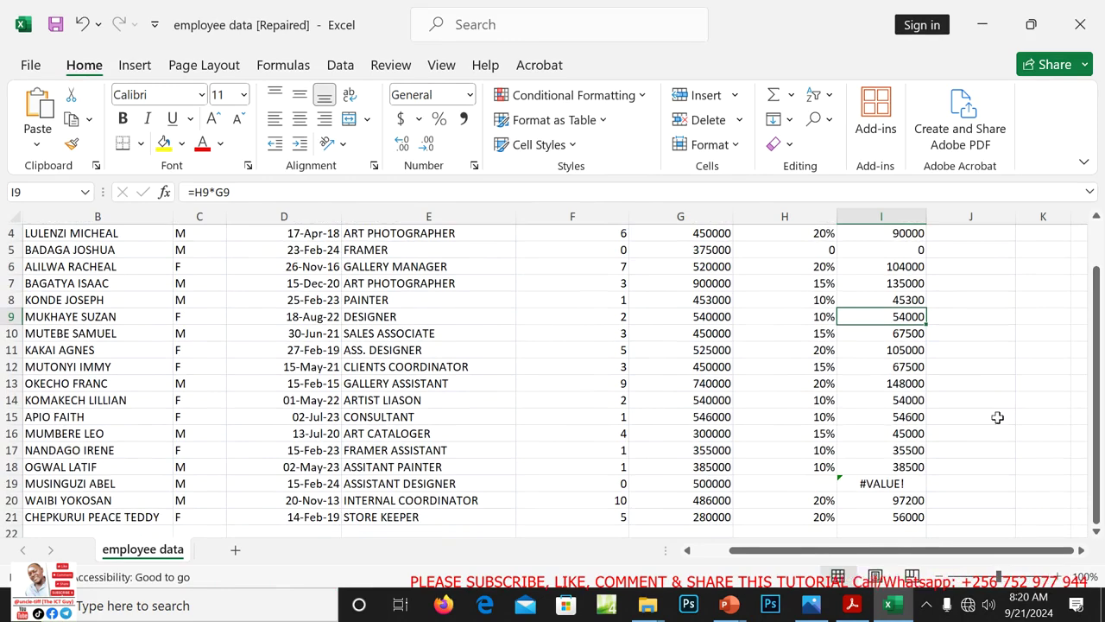
click(898, 483)
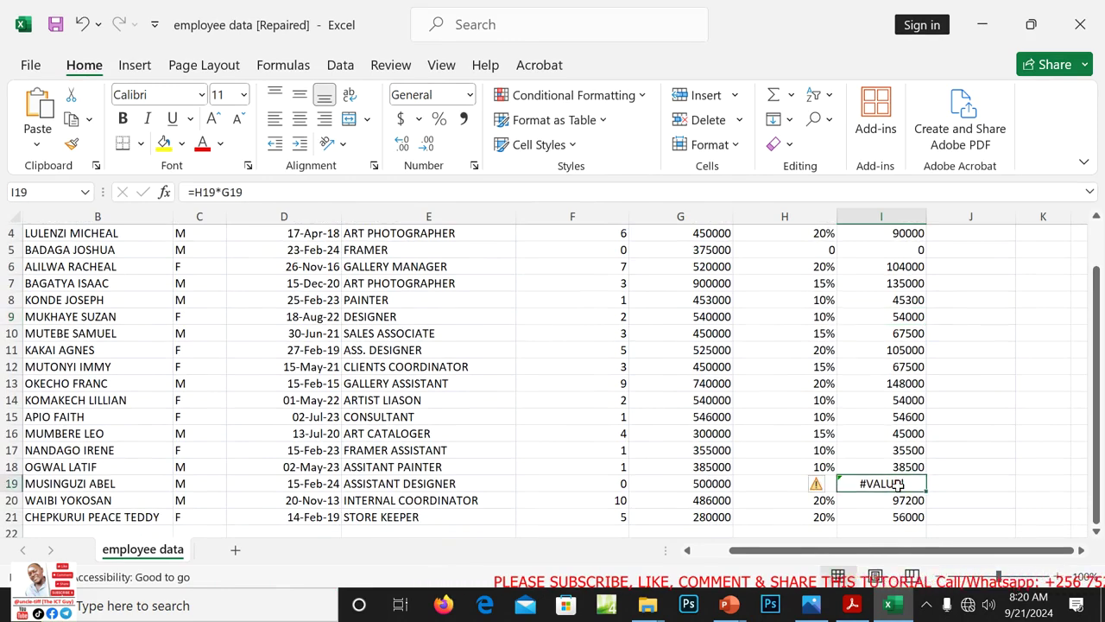
double_click(898, 484)
text(0)
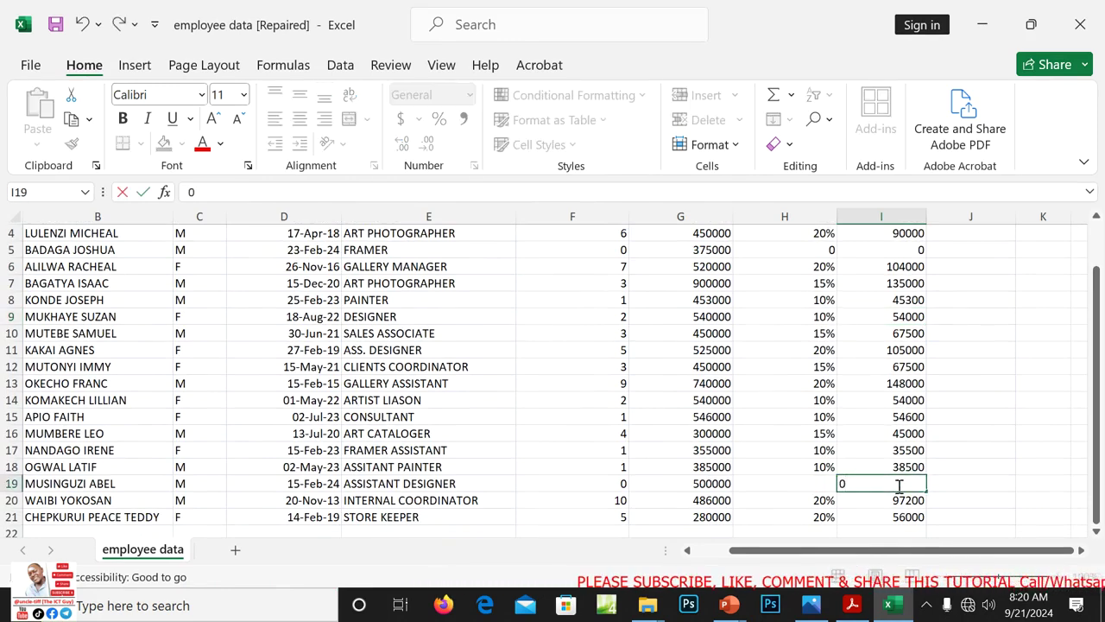
drag(1097, 498, 1098, 500)
click(812, 486)
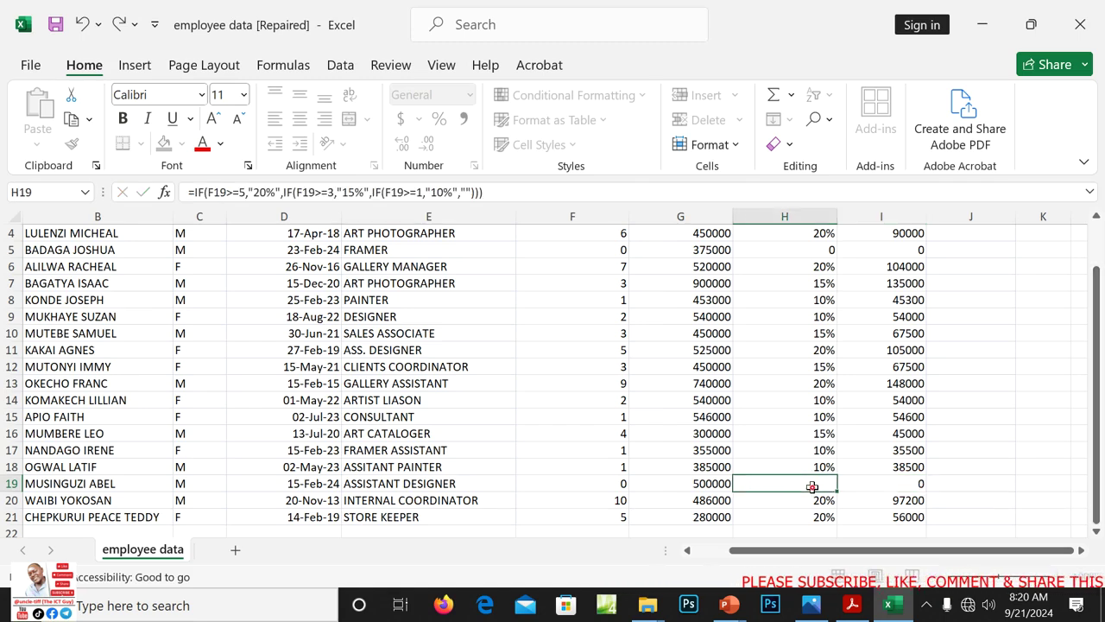
text(0)
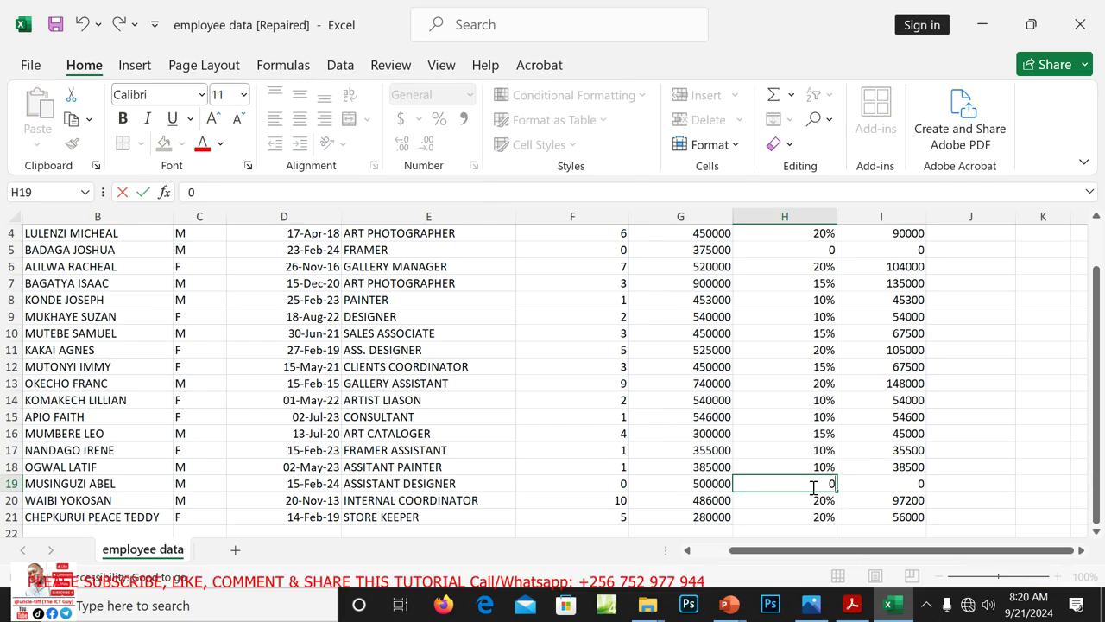
click(897, 483)
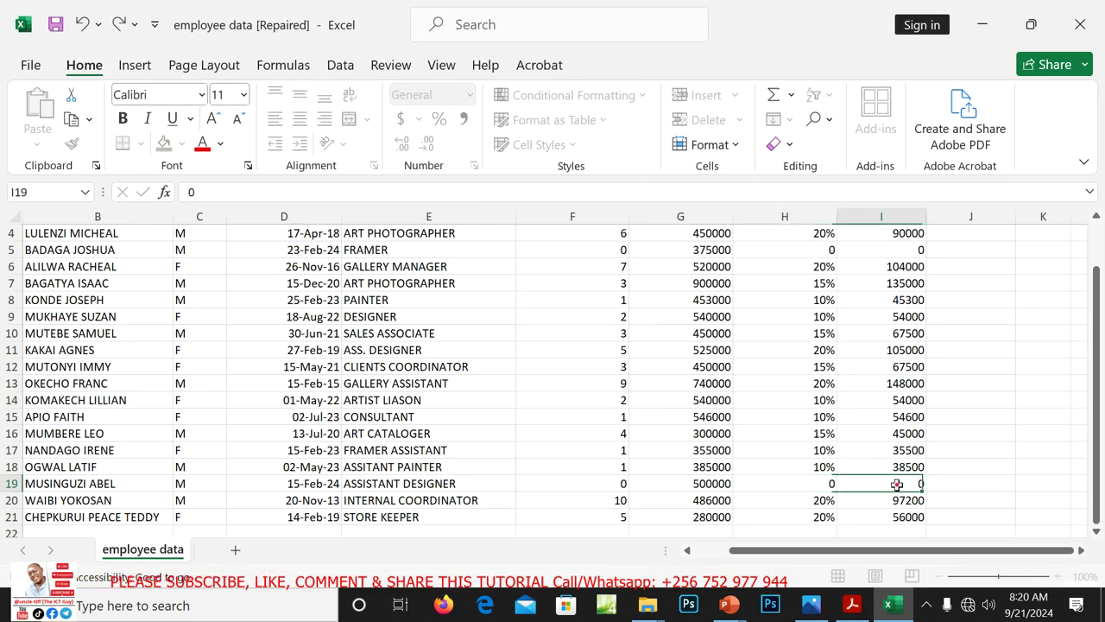
key(BackSpace)
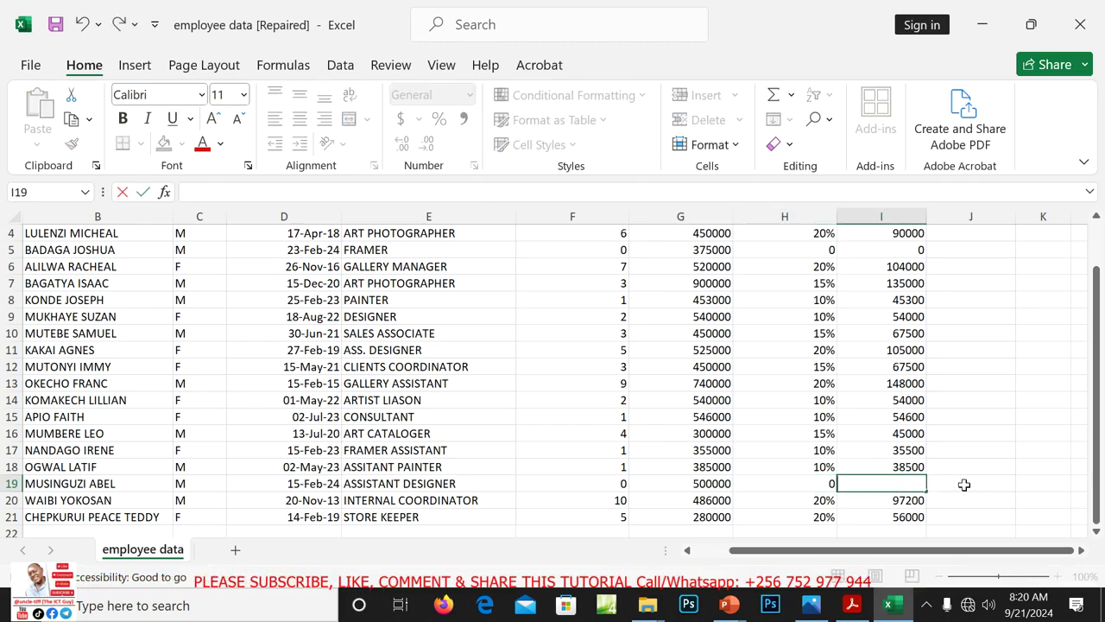
click(966, 483)
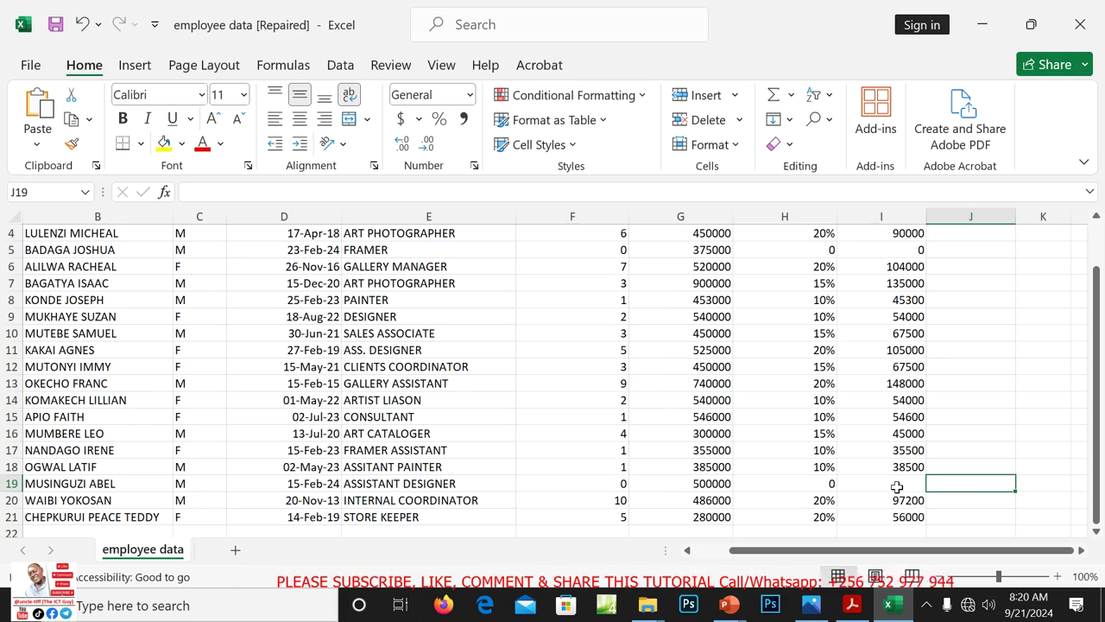
click(825, 487)
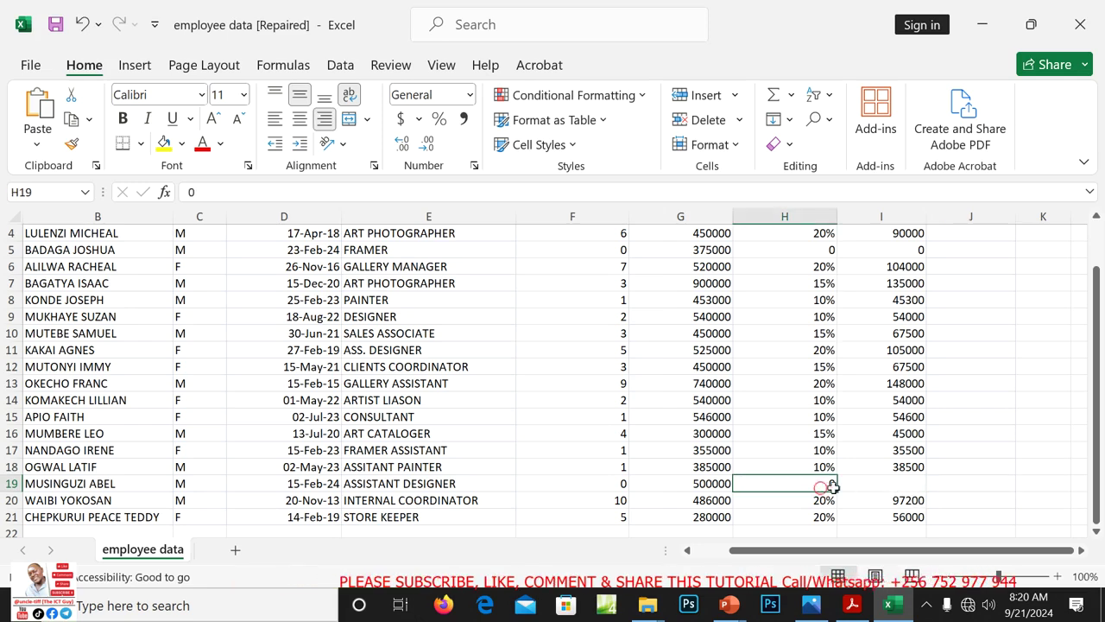
click(893, 481)
click(903, 450)
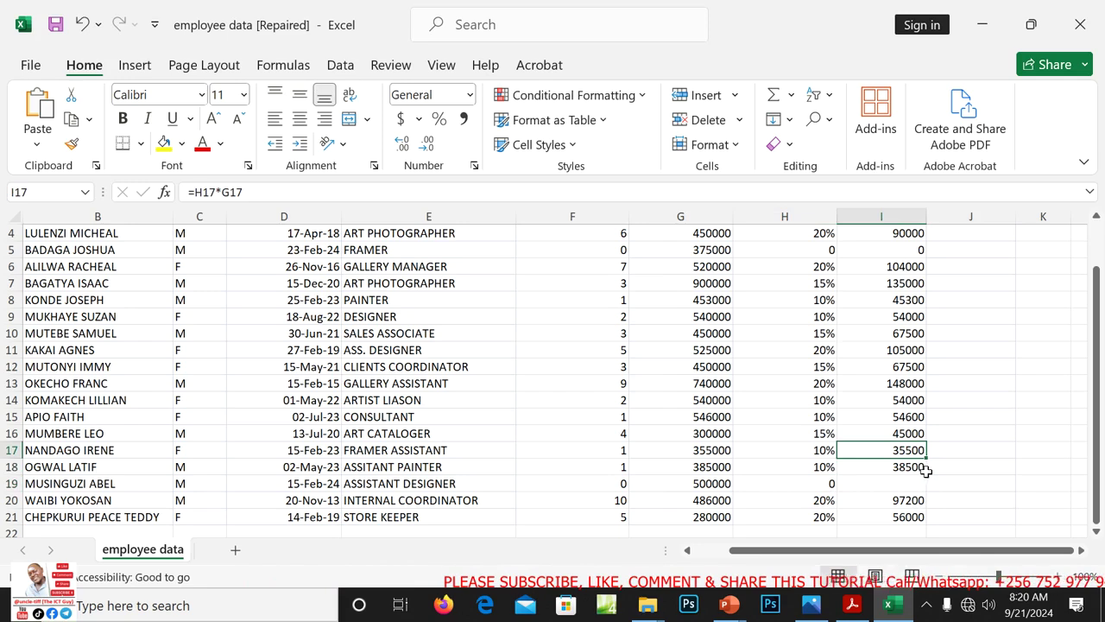
click(915, 469)
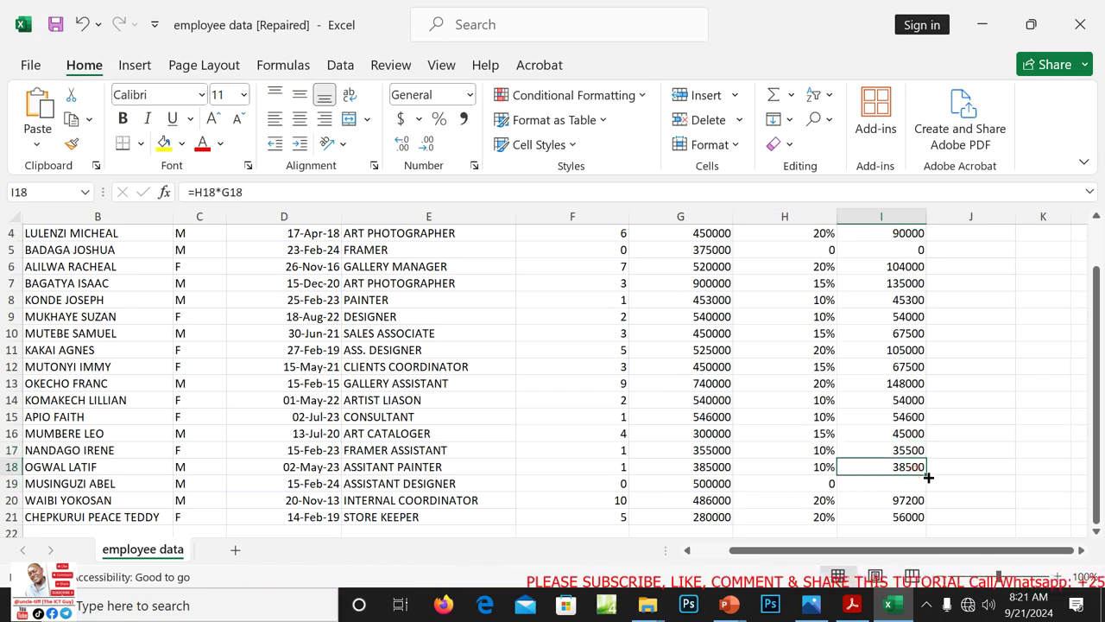
drag(928, 475, 928, 489)
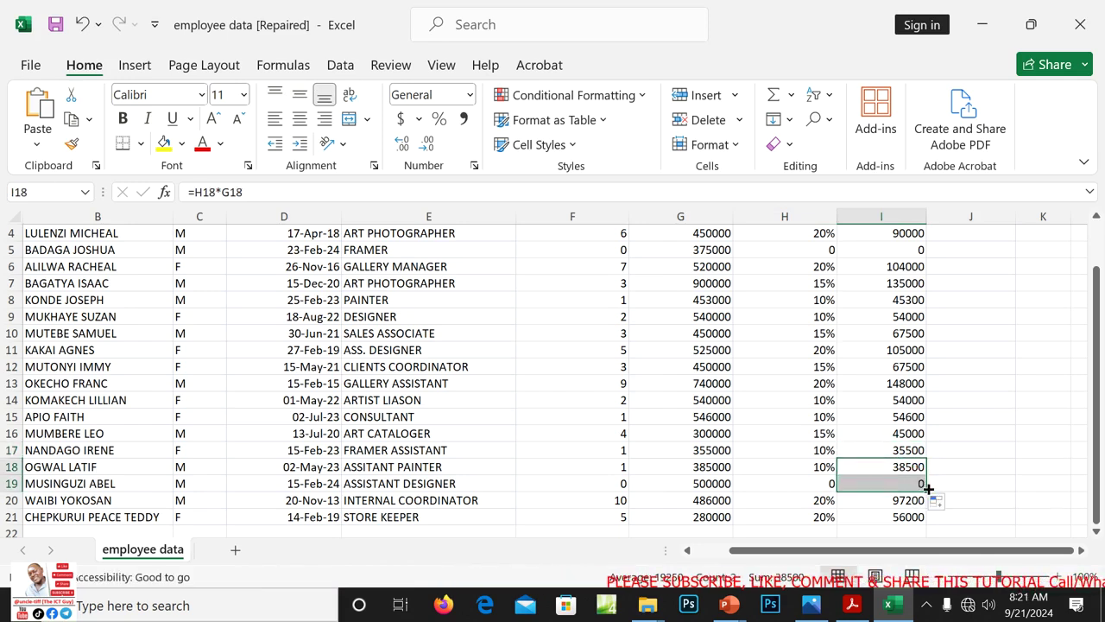
click(965, 395)
drag(1097, 440, 1099, 443)
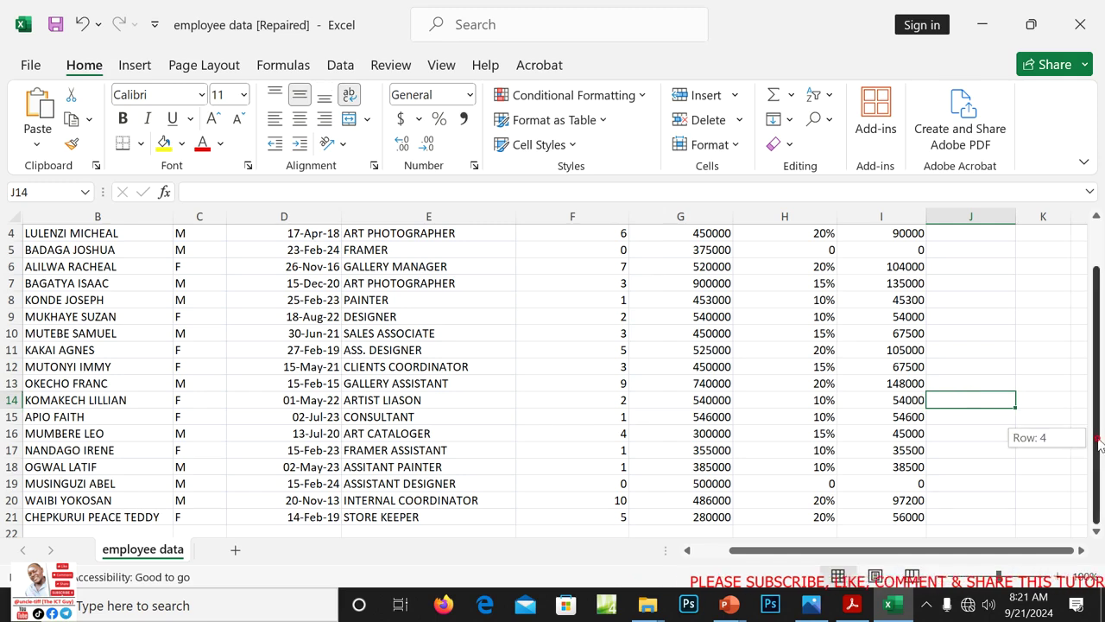
drag(1103, 486, 1099, 385)
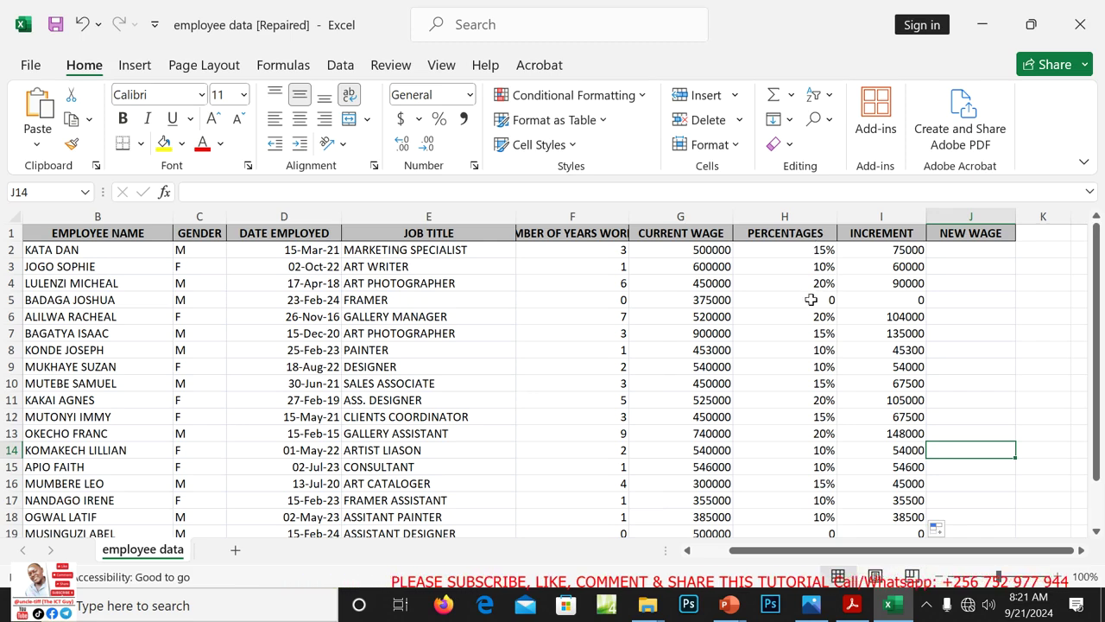
Enter =SUM(G2,I2) in J2 (575000) and copy it down to J21
click(978, 252)
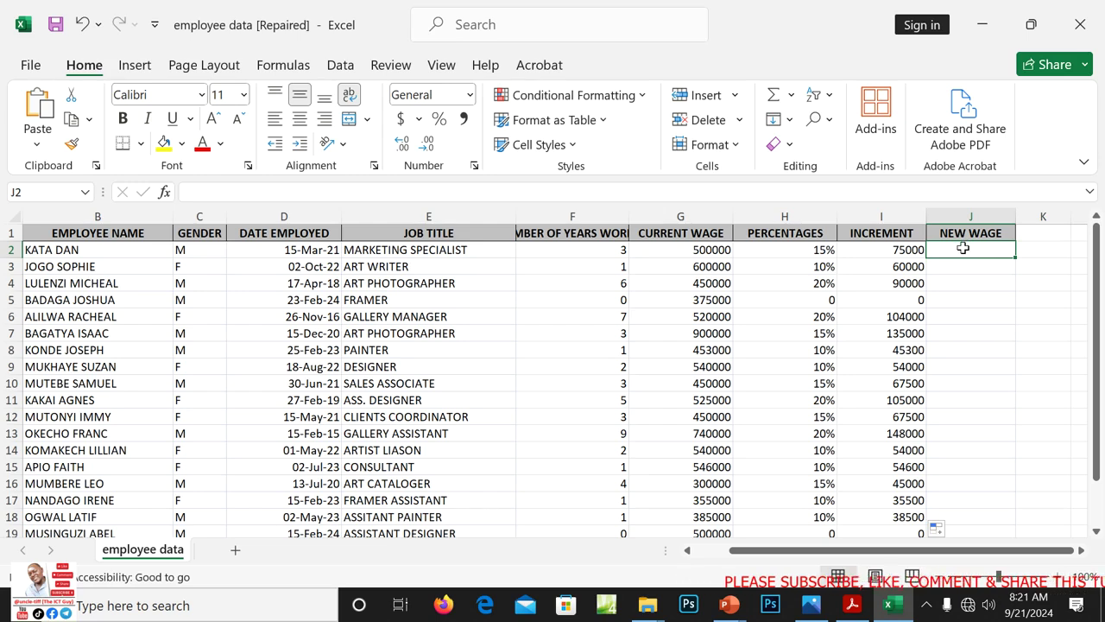
text(=SUM)
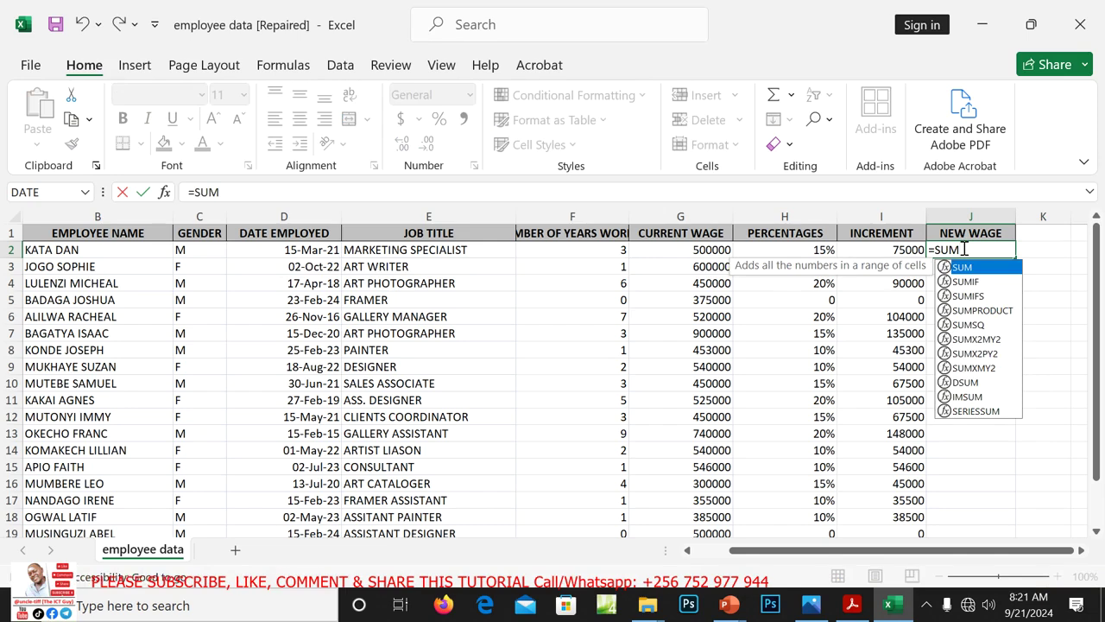
text( ()
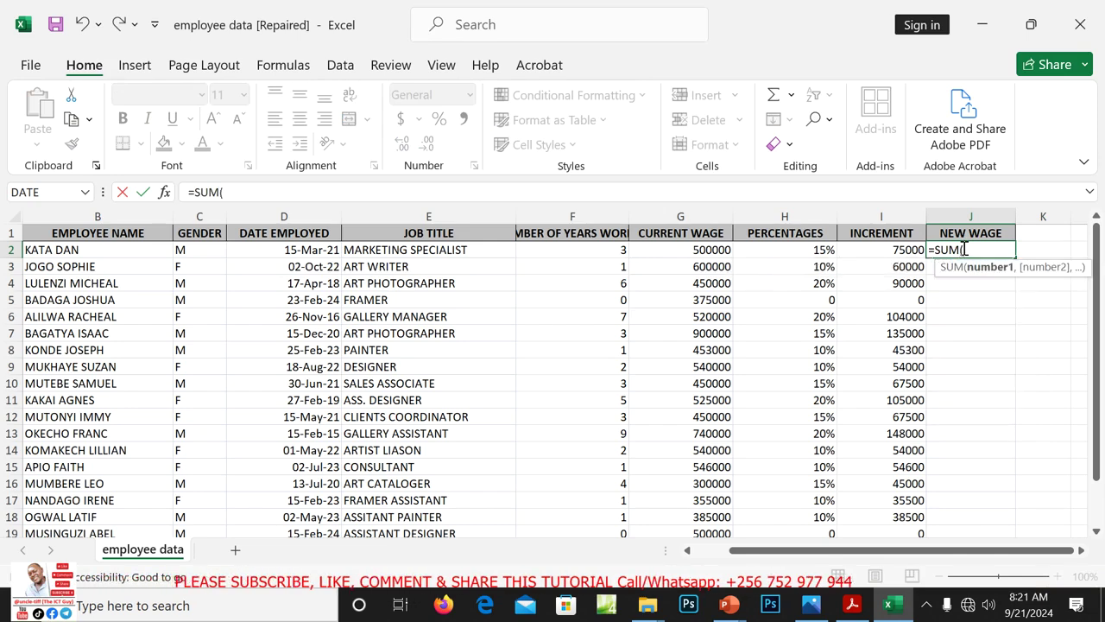
click(707, 251)
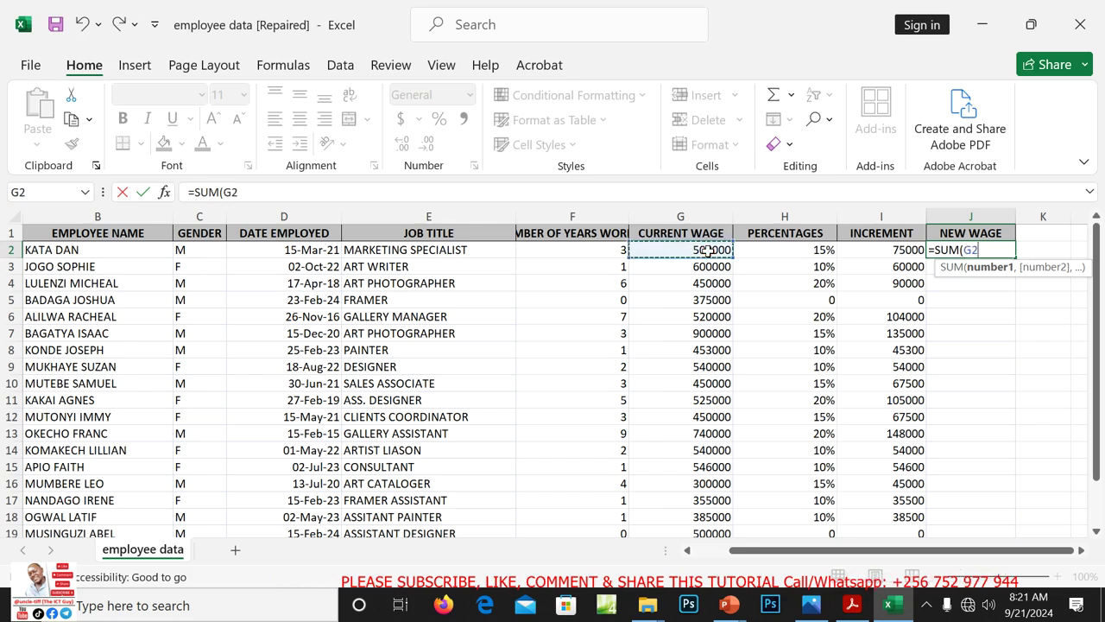
text(,)
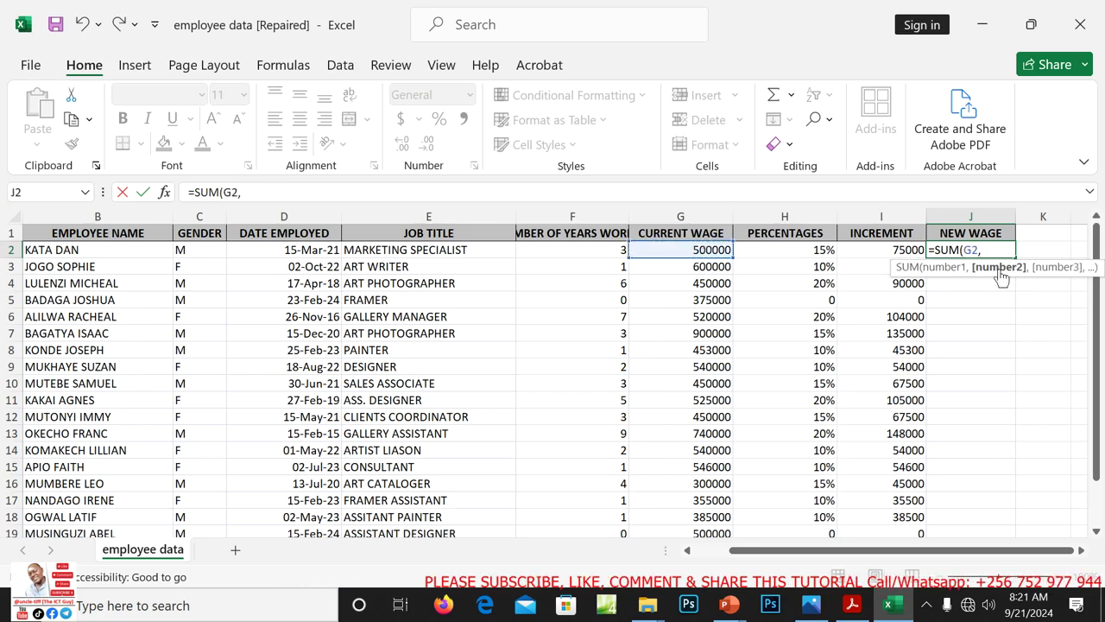
click(898, 251)
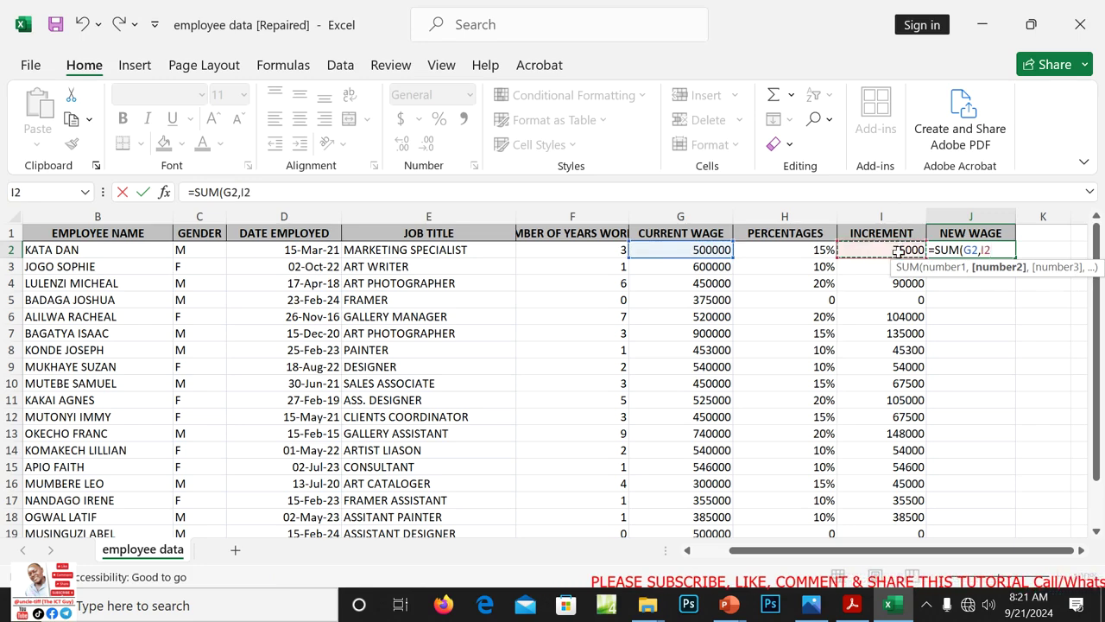
text())
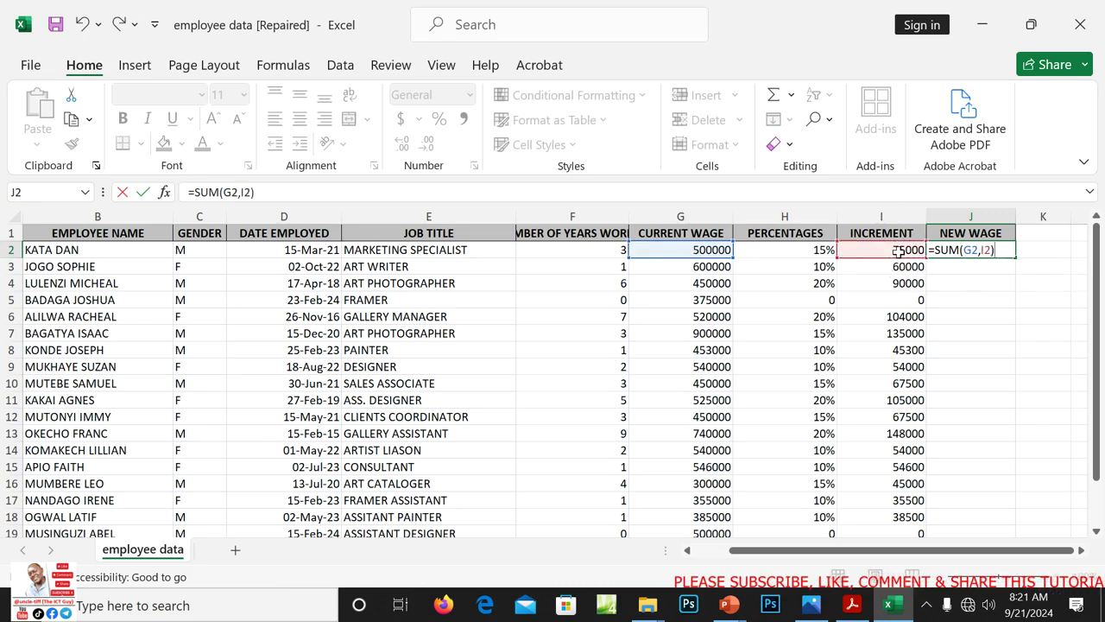
key(Return)
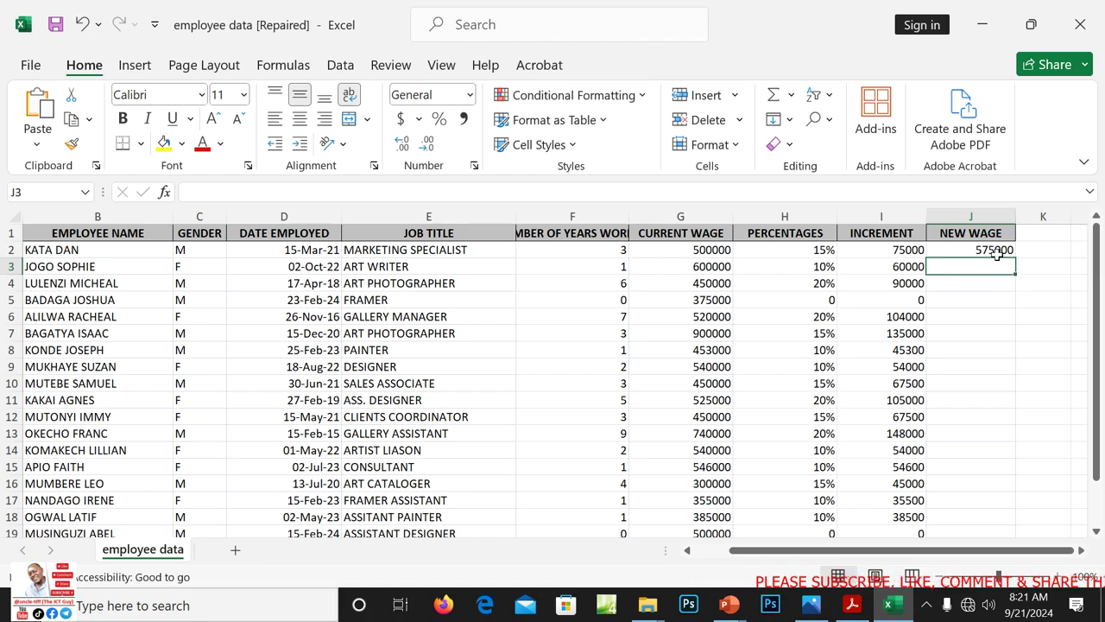
click(997, 251)
drag(1015, 260, 998, 511)
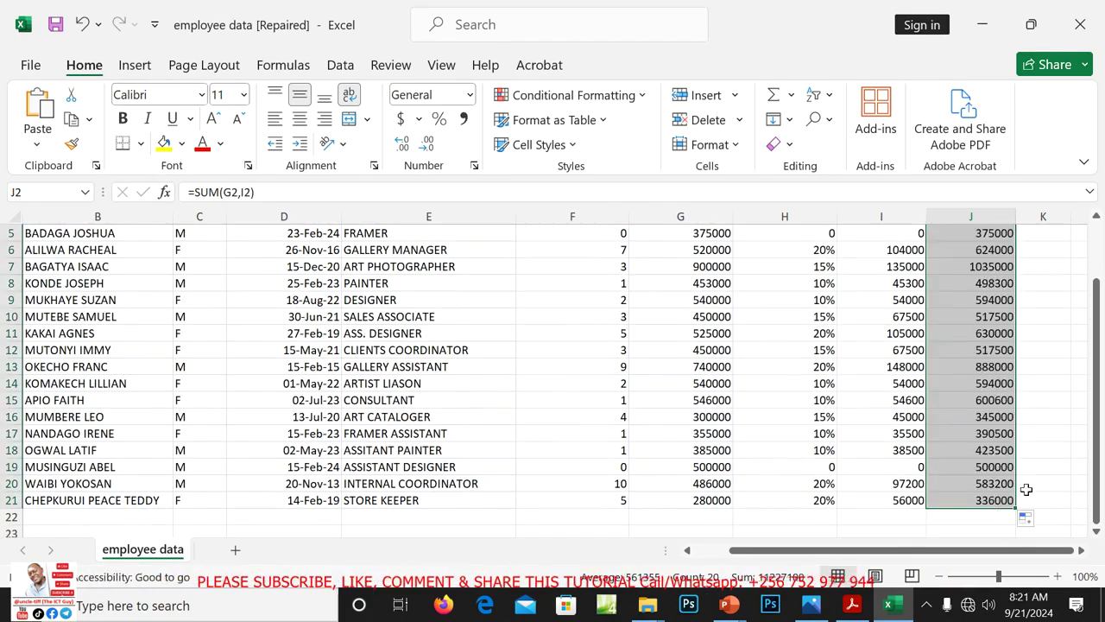
drag(1097, 488, 1094, 433)
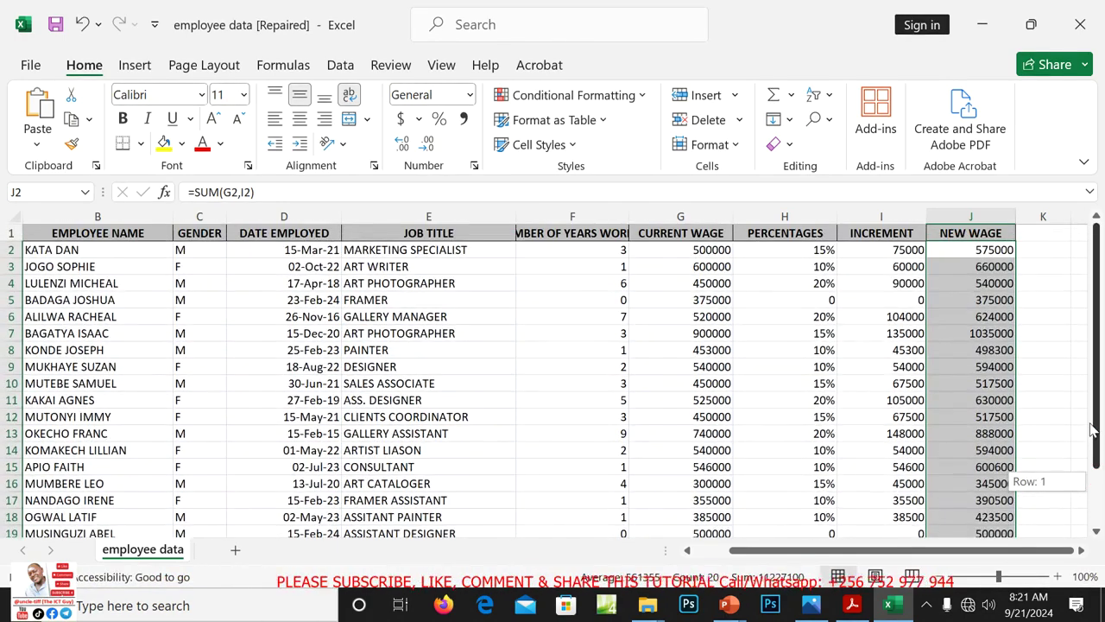
Apply All Borders to the wage table range B1:J22
click(1025, 370)
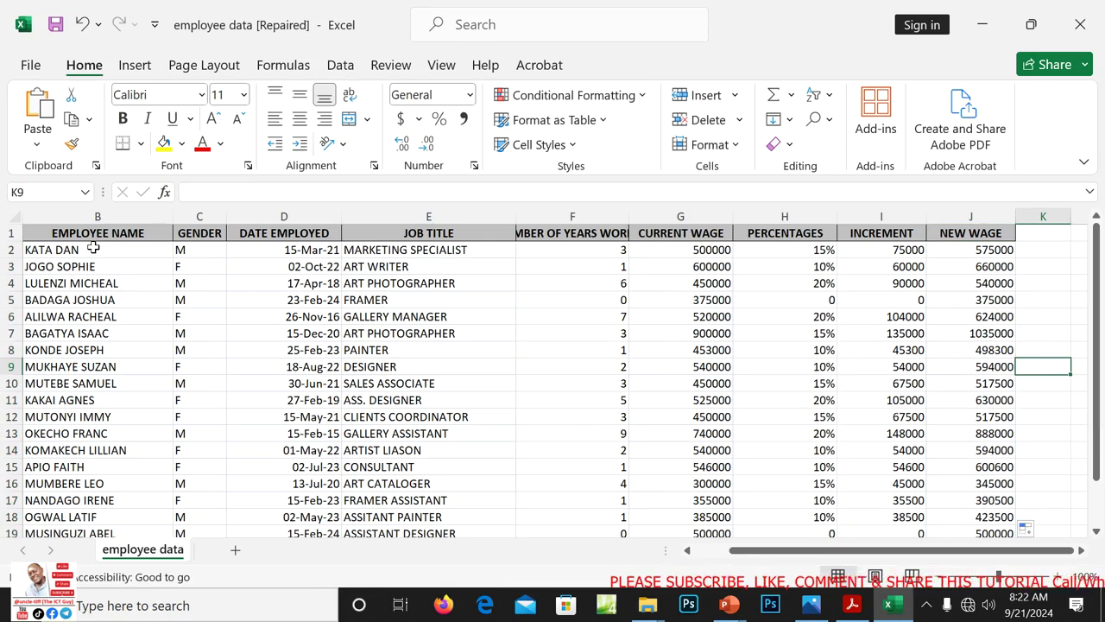
click(61, 233)
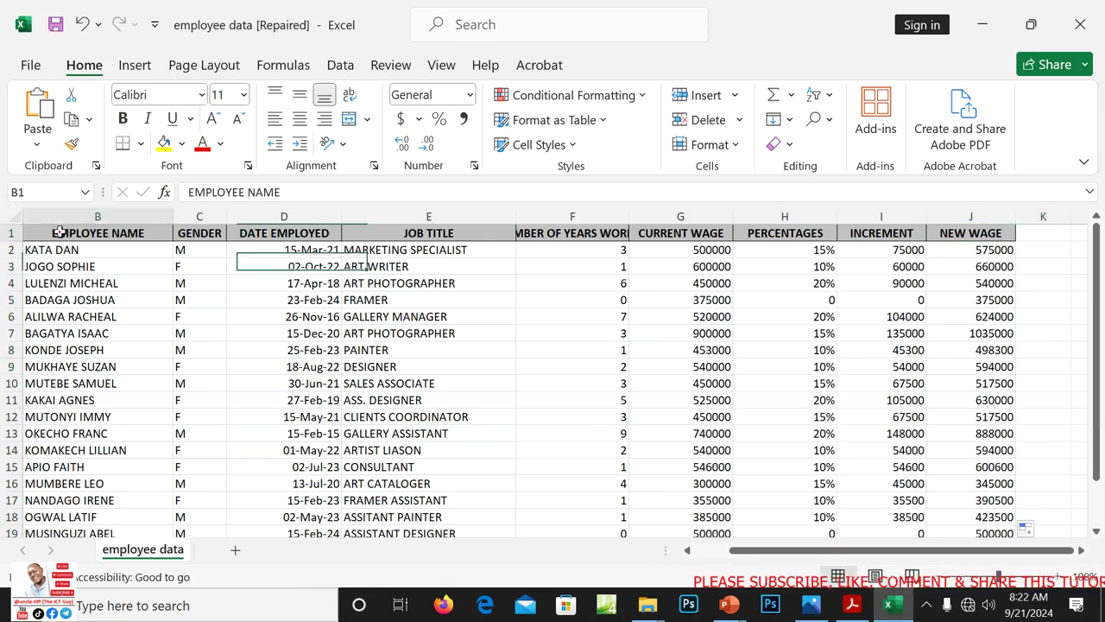
drag(59, 232, 986, 488)
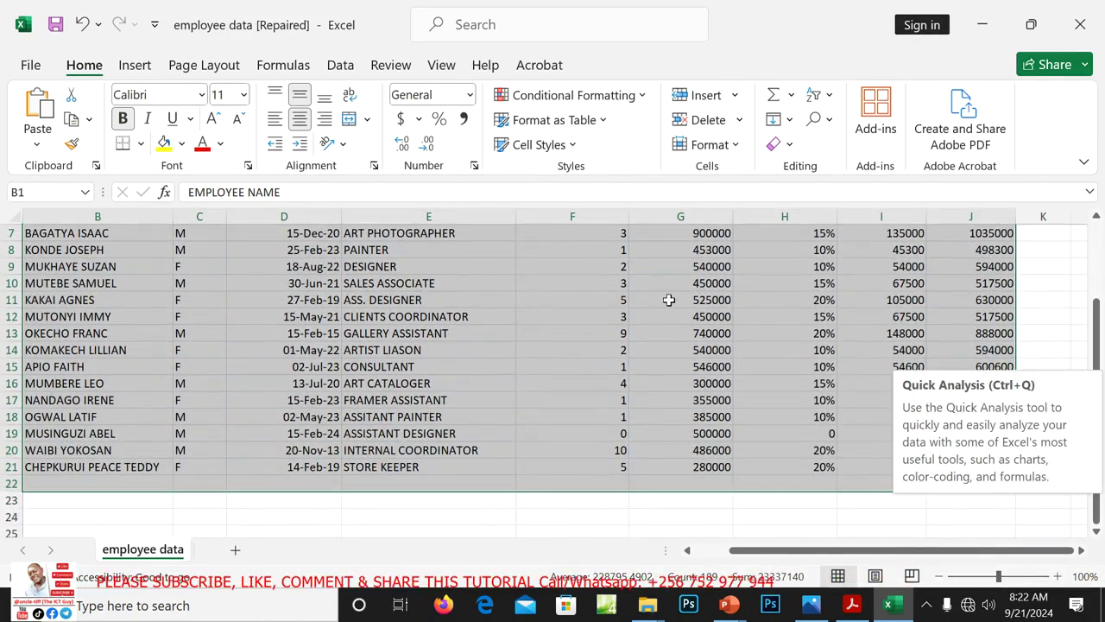
click(142, 143)
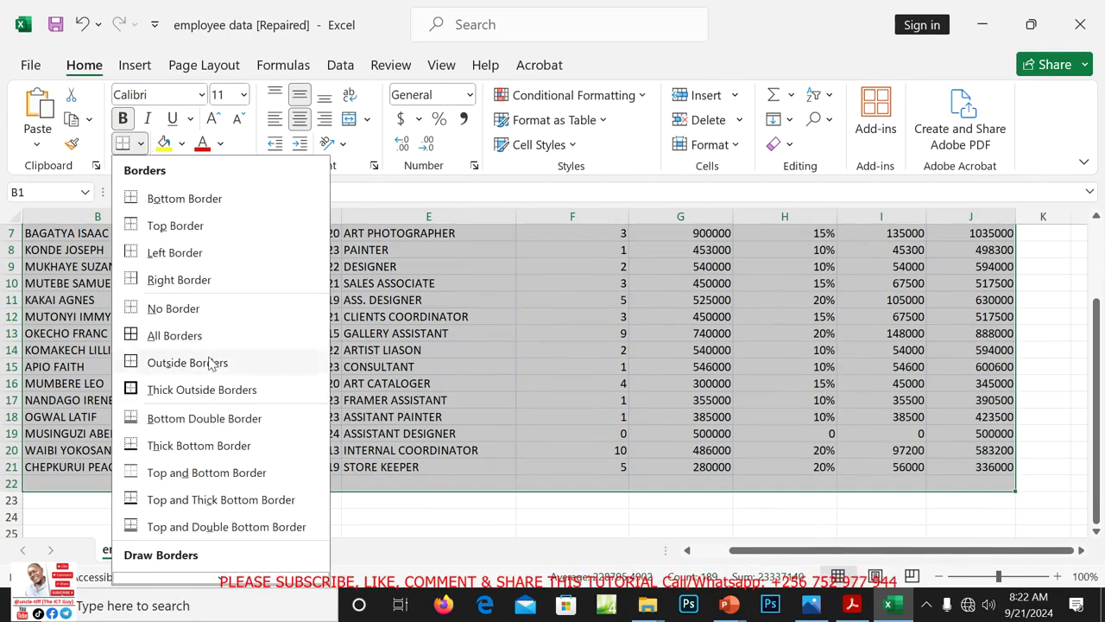
click(178, 335)
scroll(184, 330, up, 2)
scroll(184, 330, up, 1)
click(713, 385)
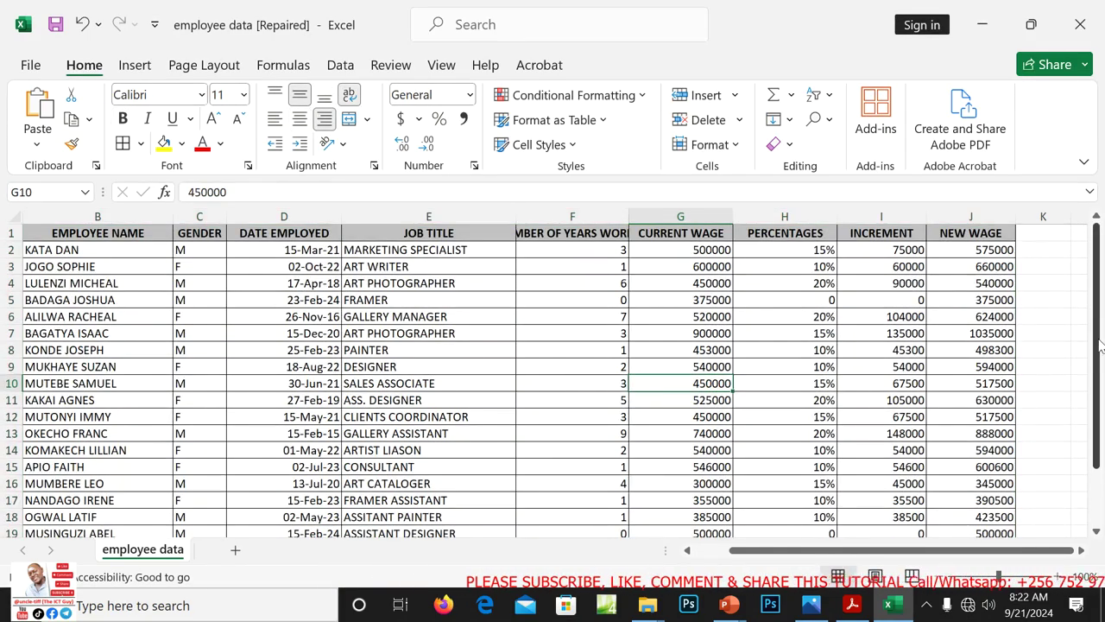
drag(1100, 346, 1095, 370)
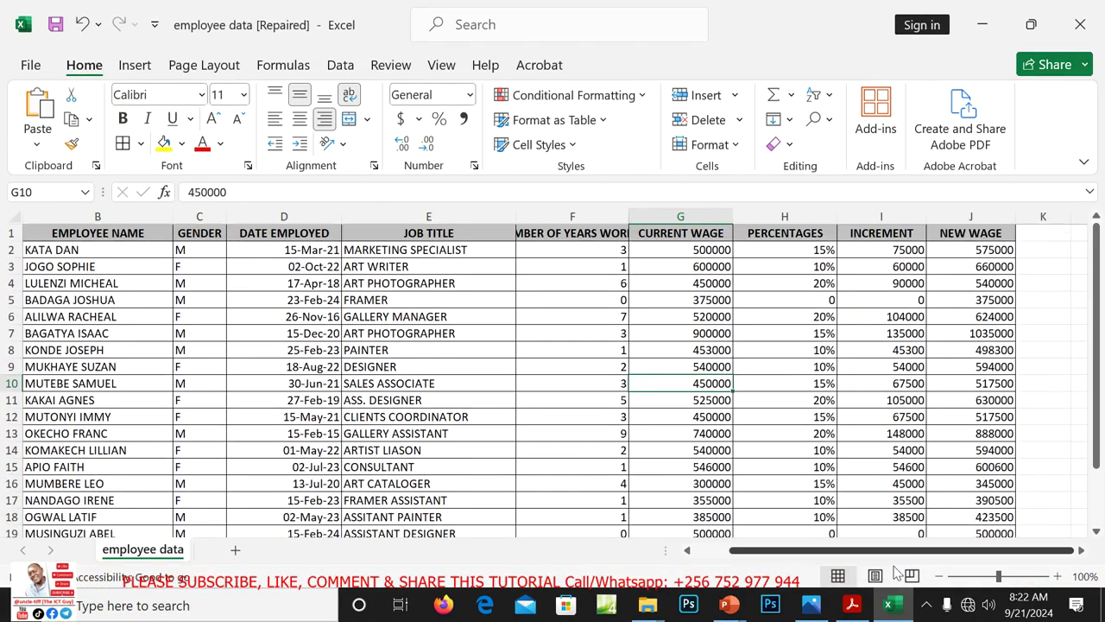
click(852, 606)
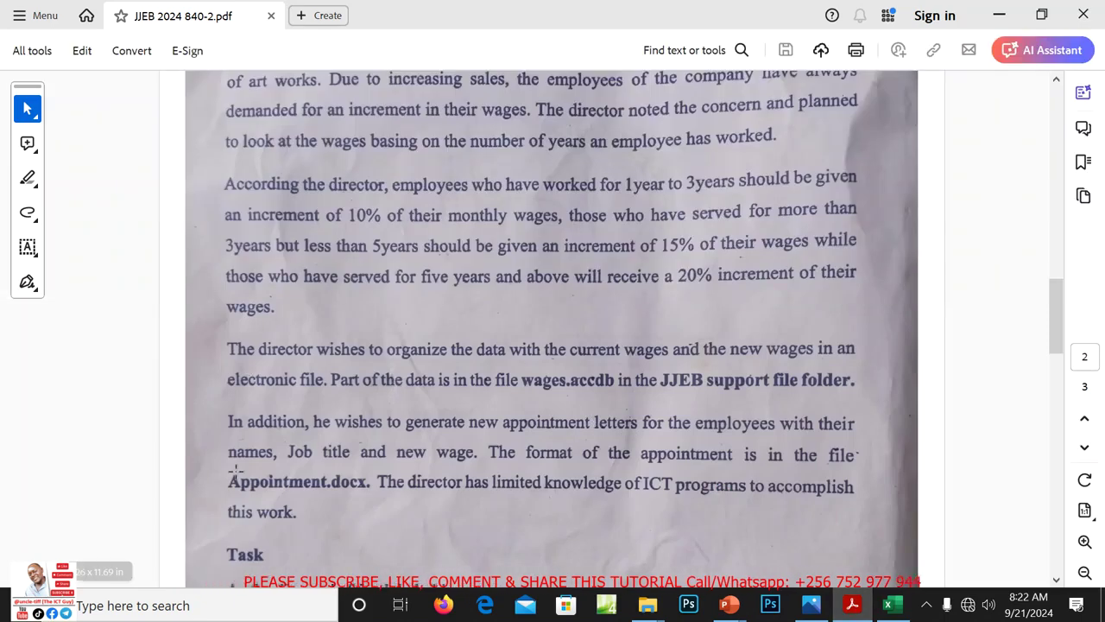
drag(1056, 345, 1059, 411)
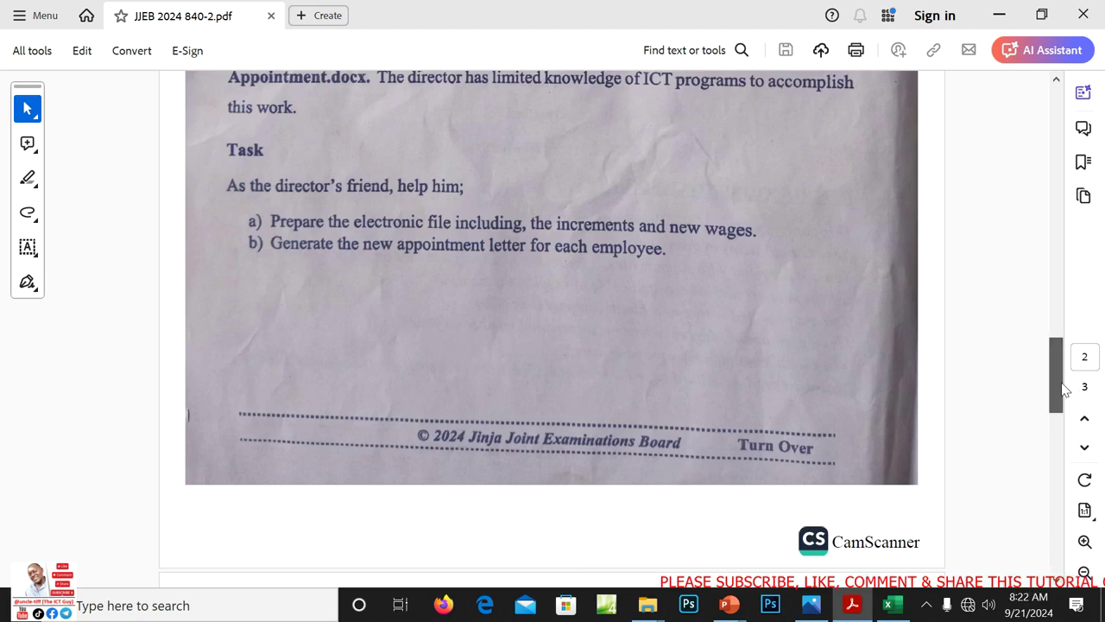
drag(1062, 386, 1064, 367)
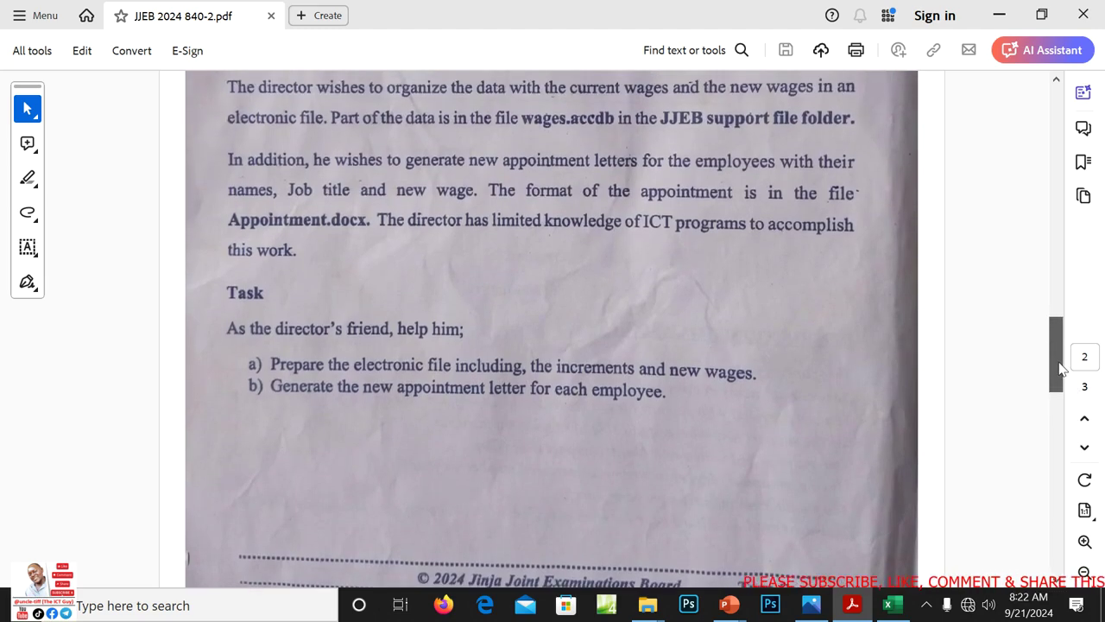
click(893, 606)
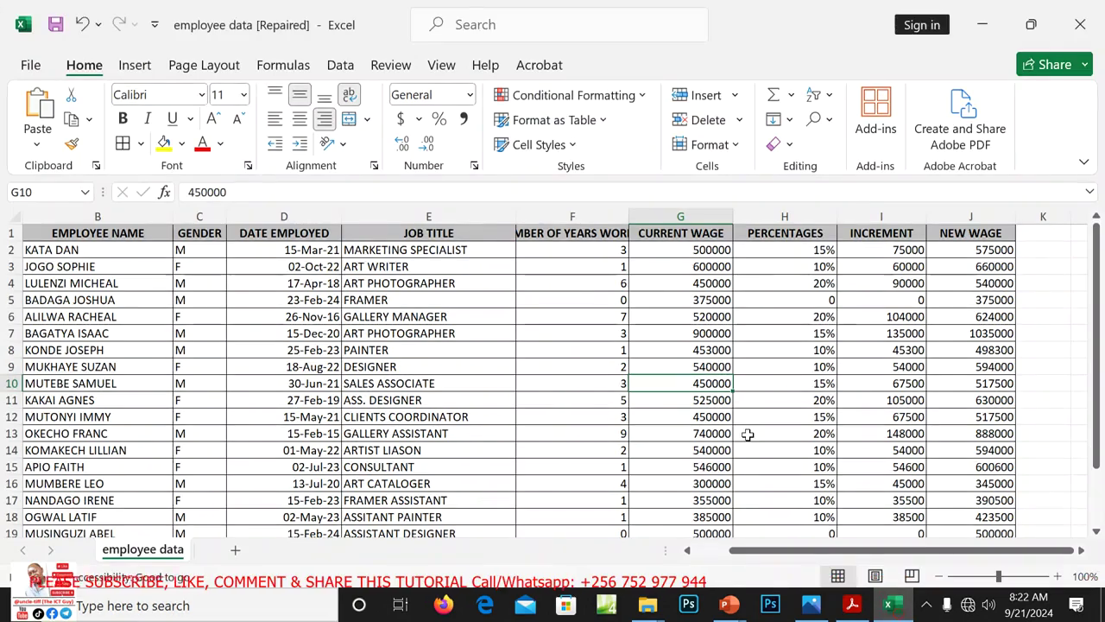
Select names B2:B21, increments I2:I21 and new wages J2:J21, then show Recommended Charts
mouse_move(1097, 346)
mouse_down()
mouse_move(1097, 377)
mouse_move(1097, 326)
mouse_up()
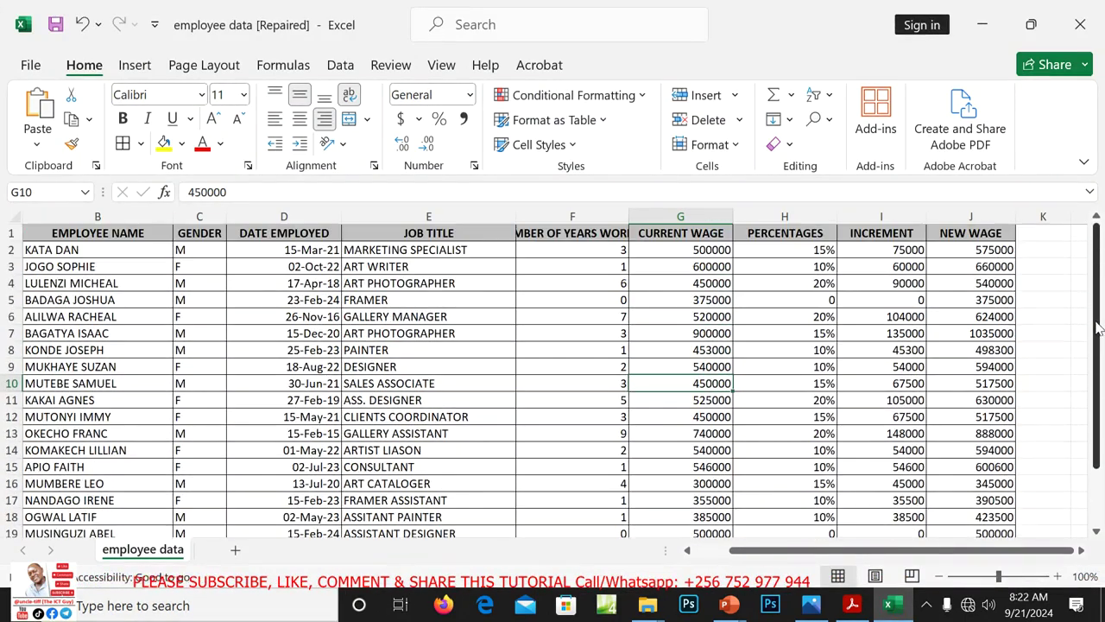
click(99, 249)
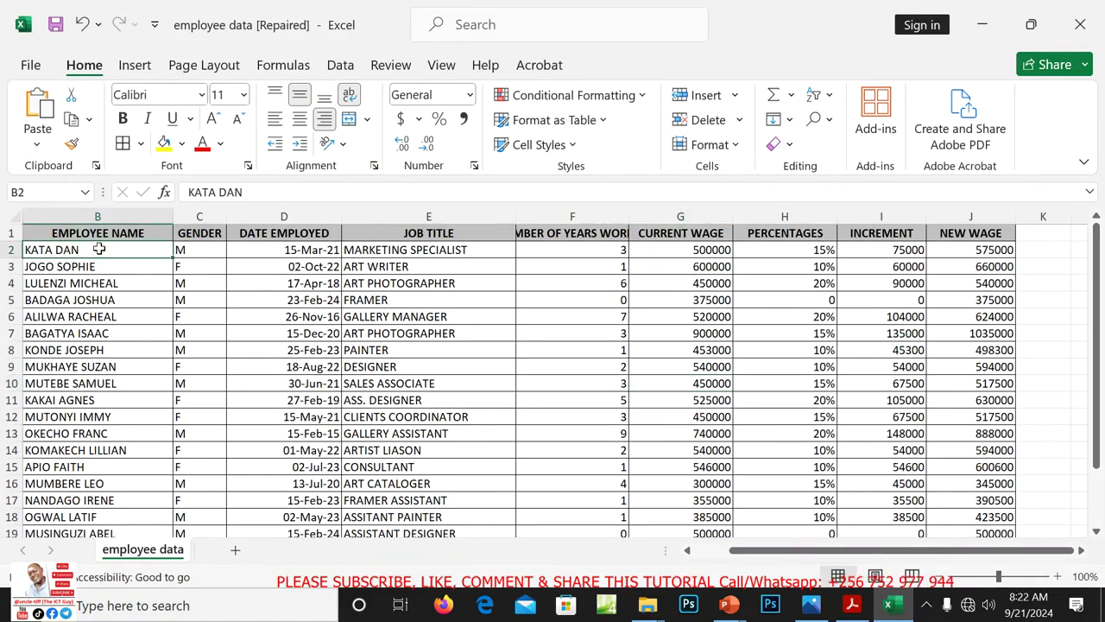
drag(99, 249, 126, 516)
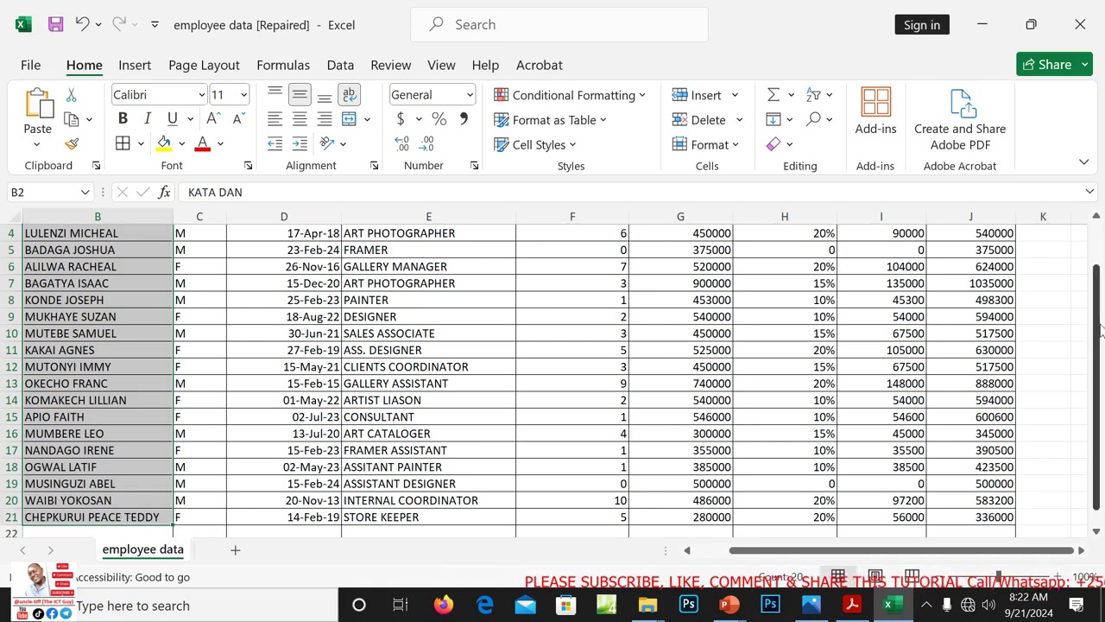
drag(1098, 332, 1098, 289)
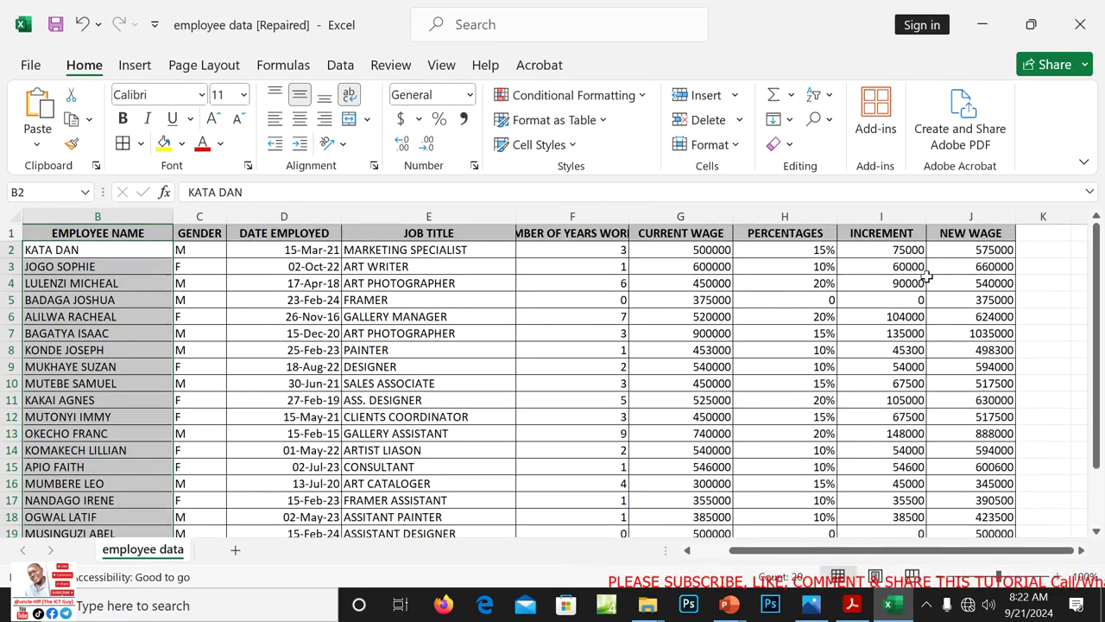
drag(894, 249, 909, 521)
scroll(1031, 446, up, 1)
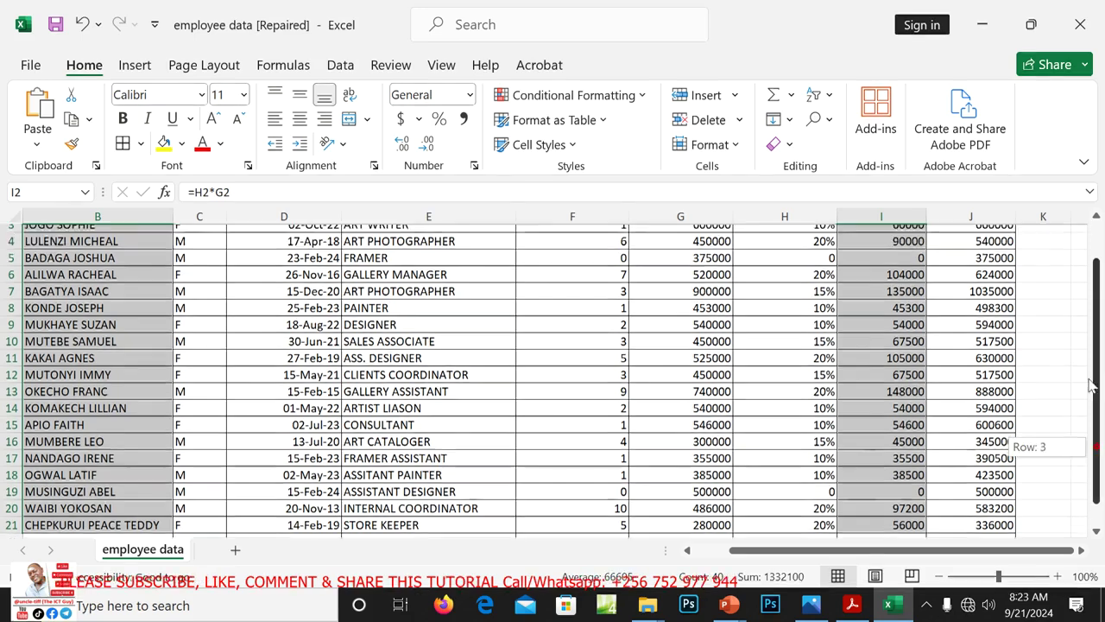
drag(991, 248, 986, 486)
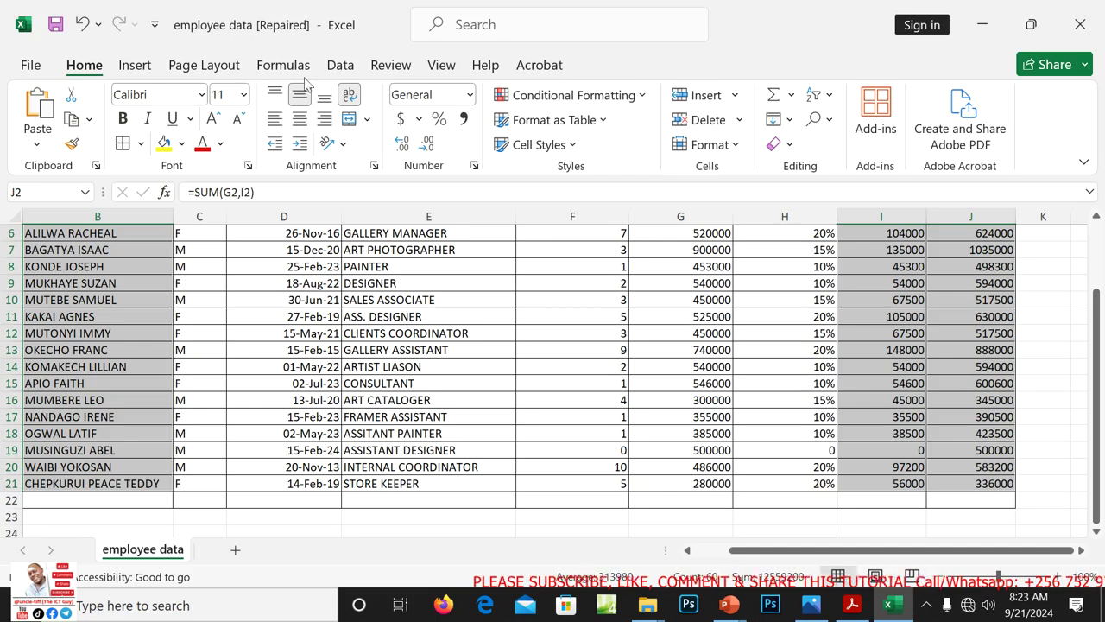
click(138, 66)
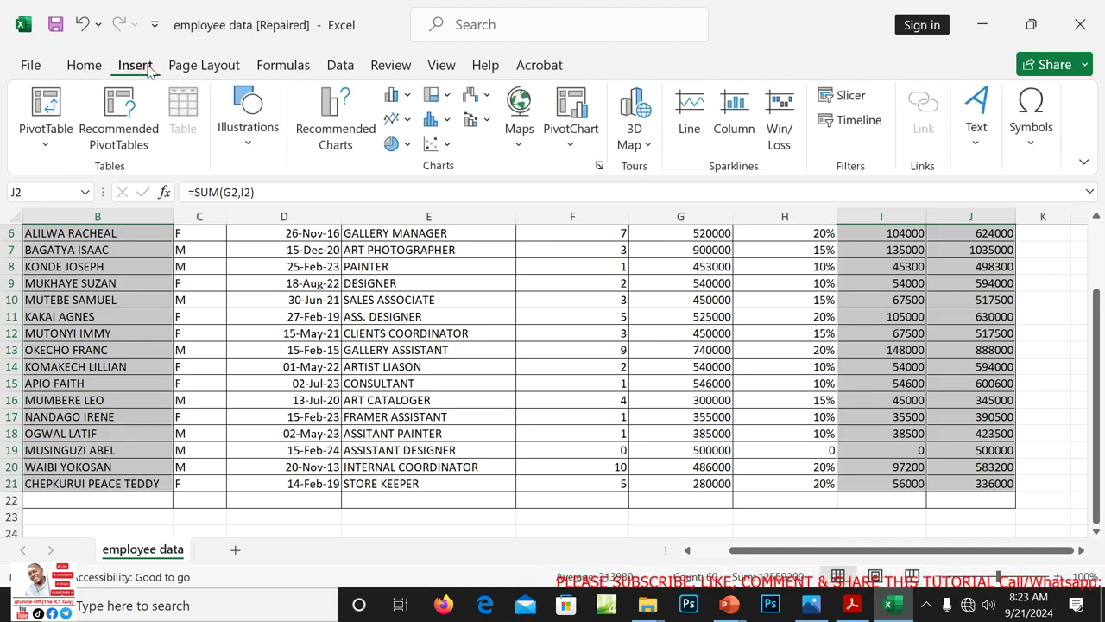
click(339, 114)
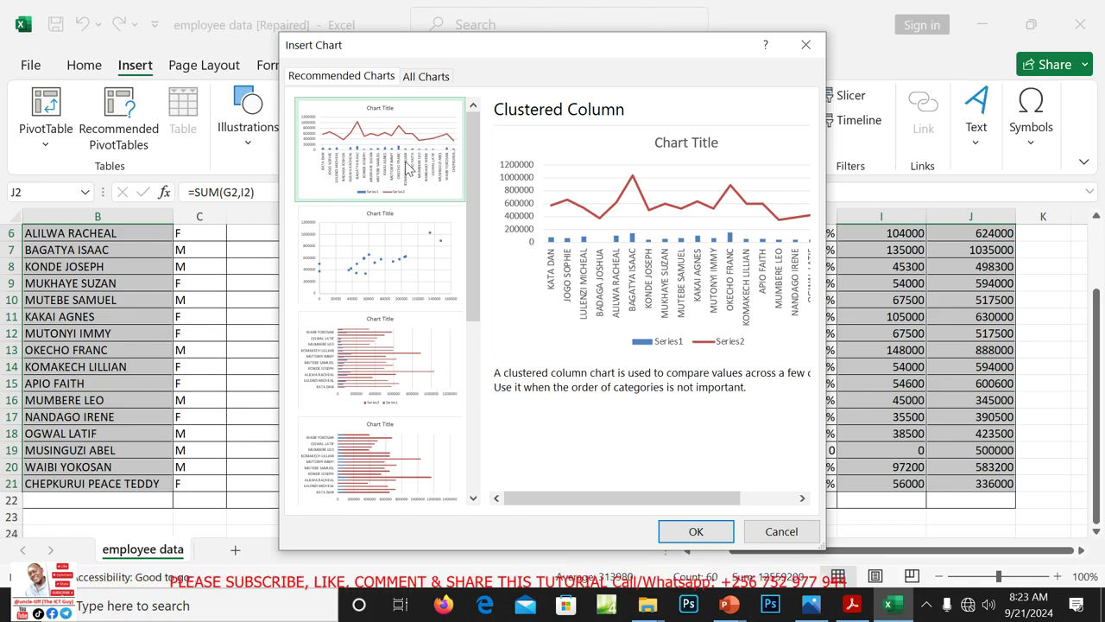
Insert a Clustered Column chart of increments and new wages from the All Charts list
click(415, 79)
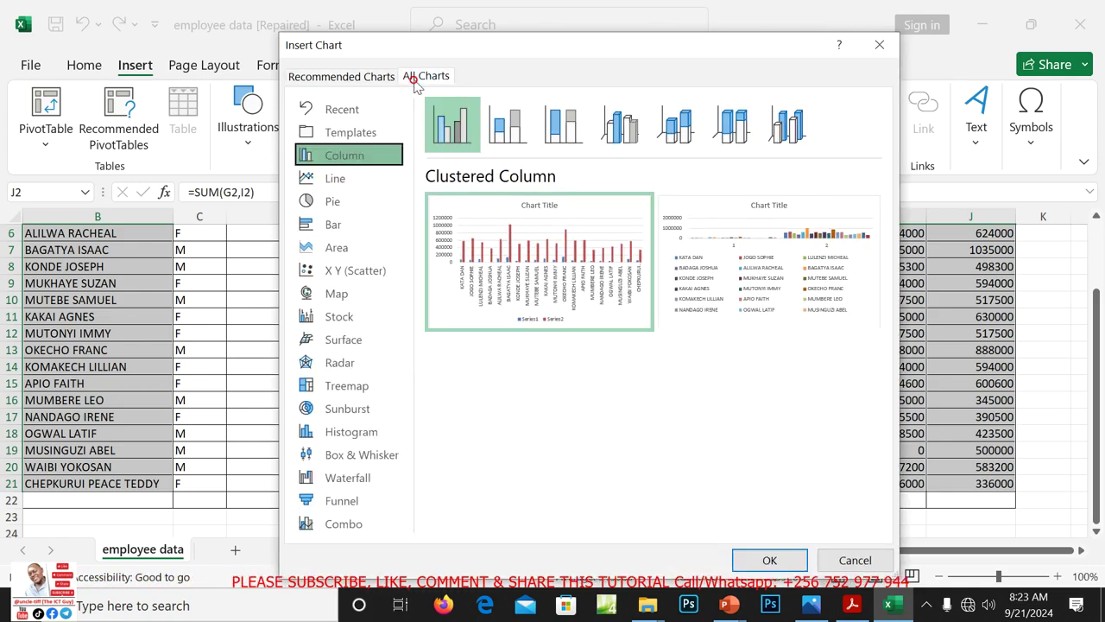
click(450, 123)
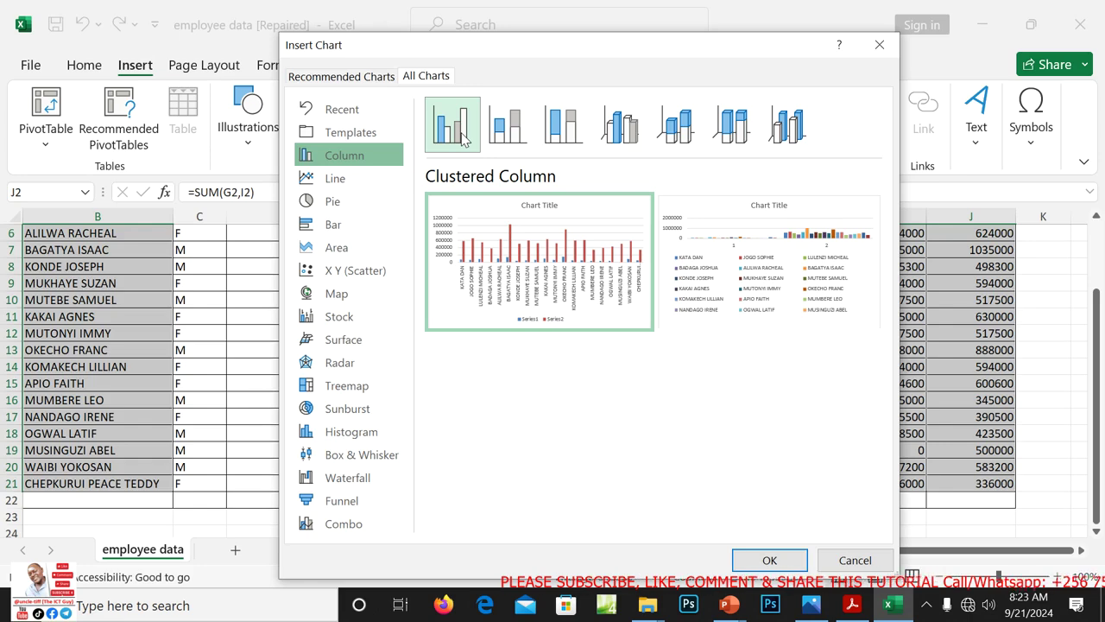
click(764, 561)
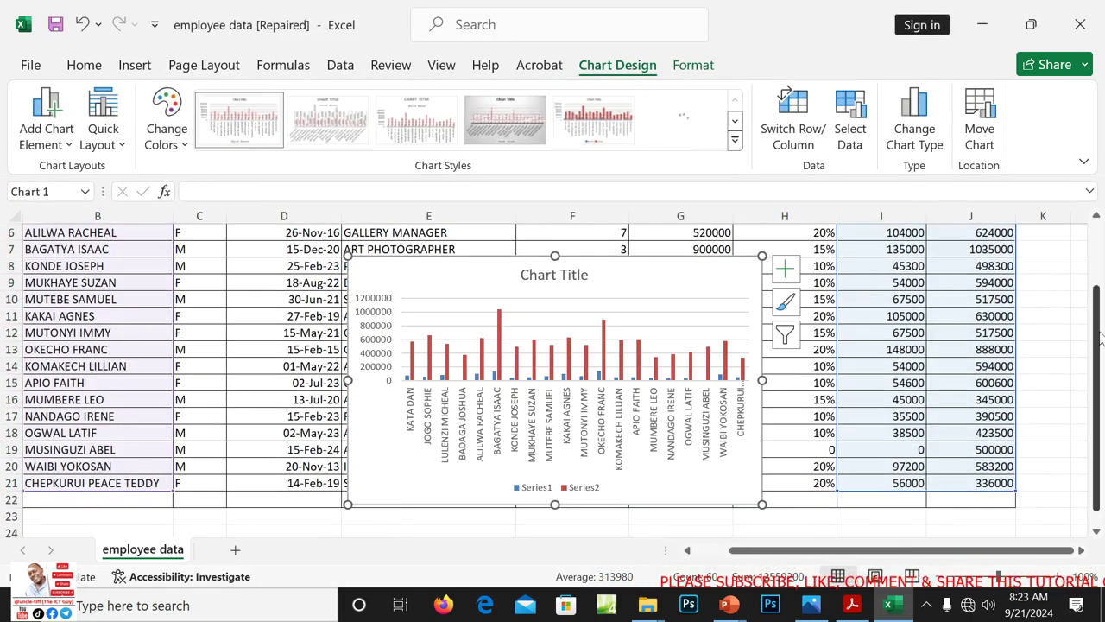
Replace the chart title with 'A GRAPH SHOWING EMPLOYEES WITH THEIR INCREMENTS AND NEW WAGES', fixing typos, then select it
scroll(1099, 337, down, 1)
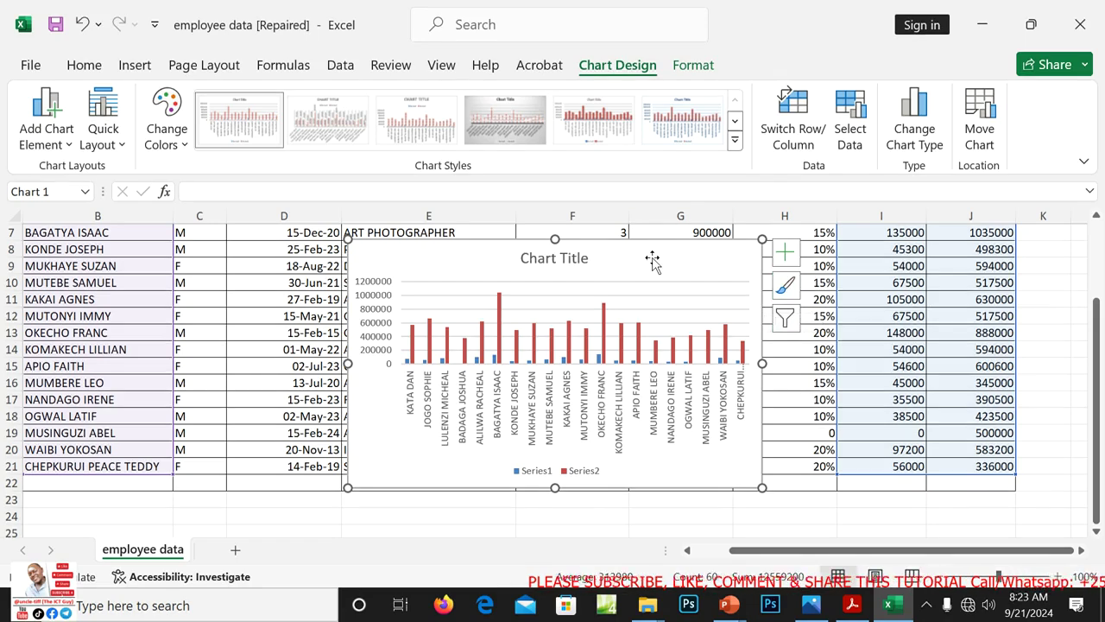
click(563, 261)
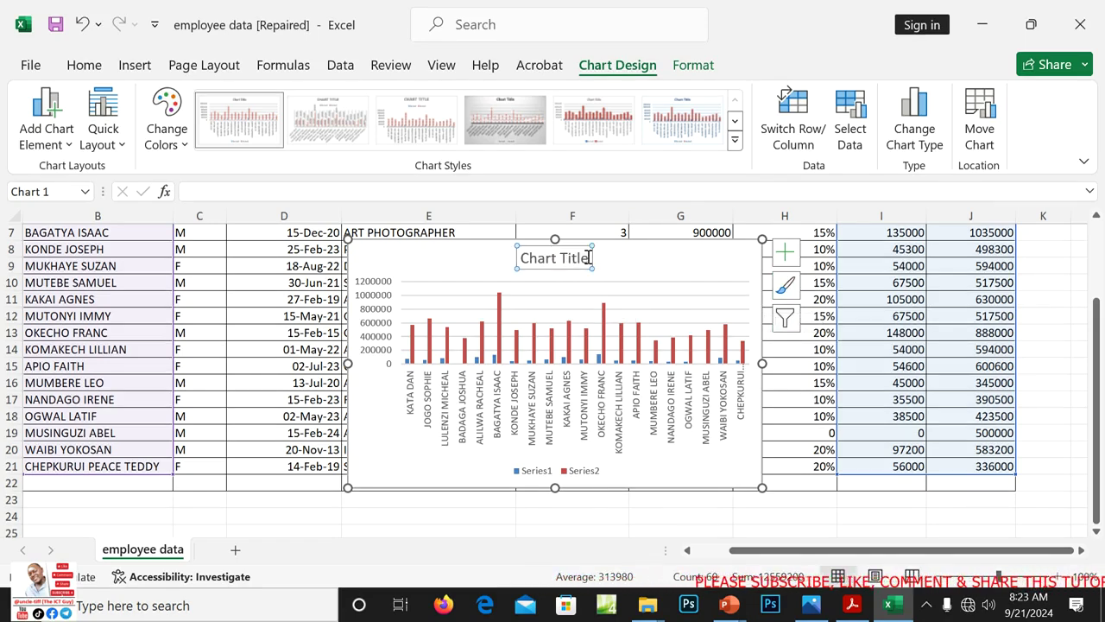
click(587, 257)
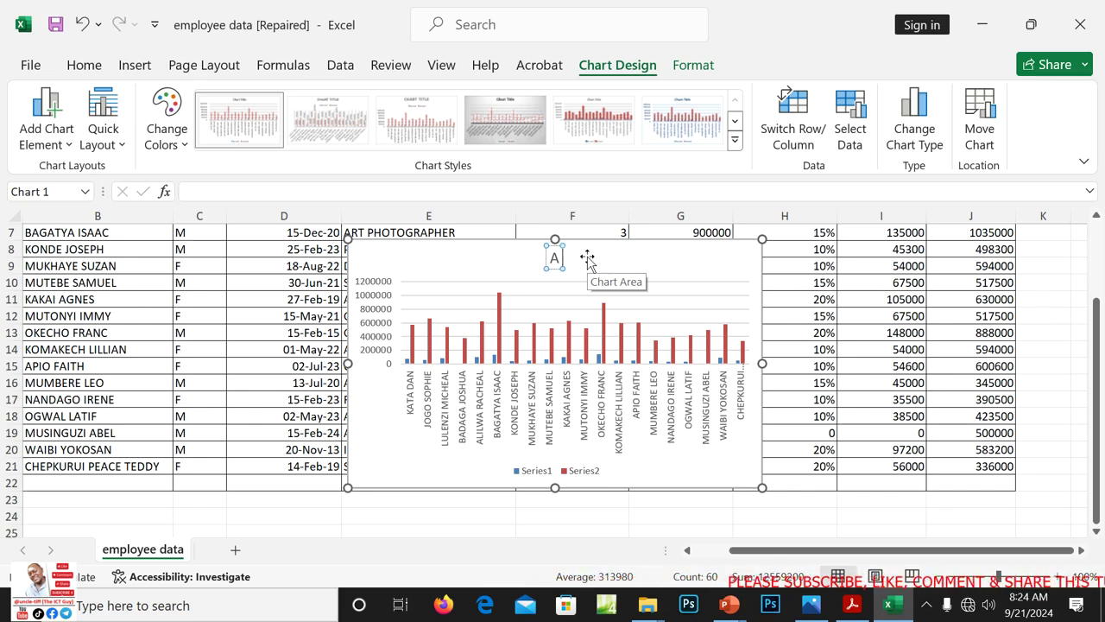
text(PH)
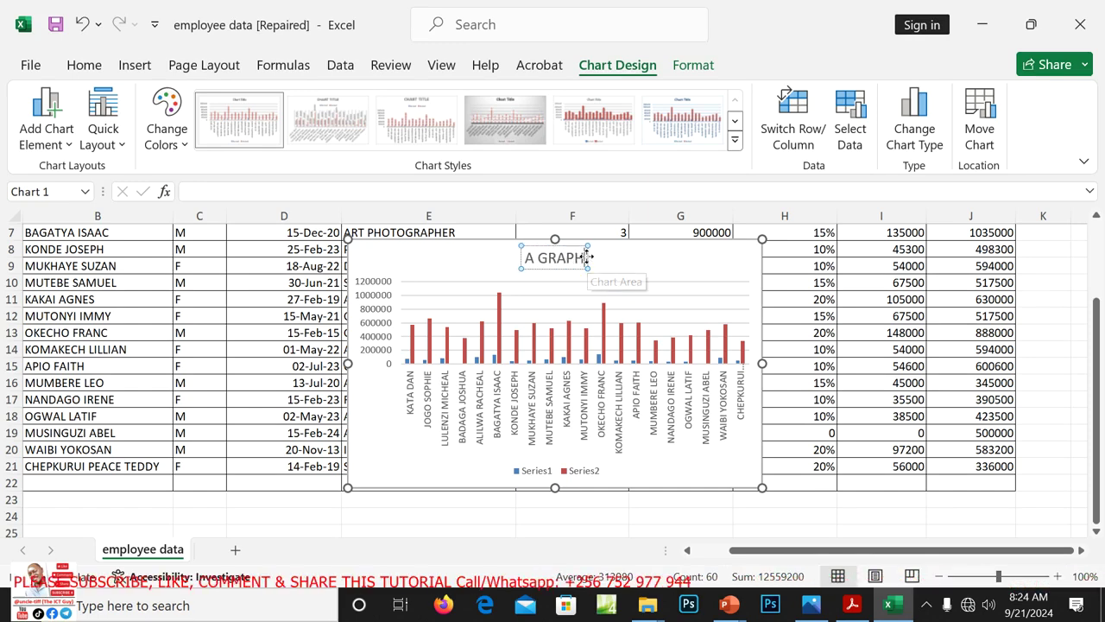
text( SHOWINH)
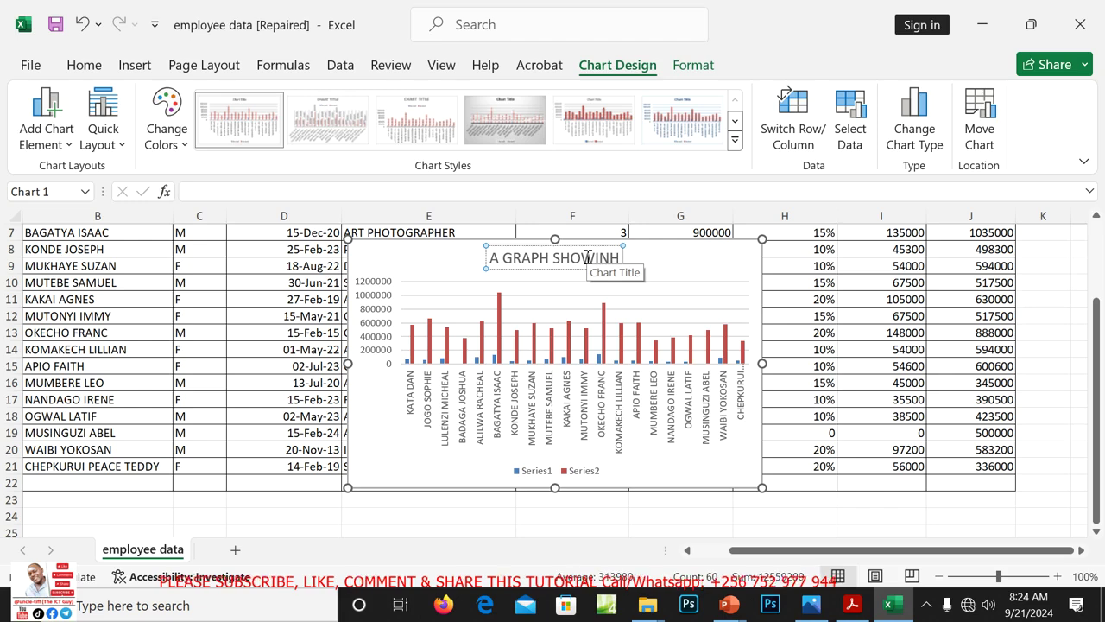
key(BackSpace)
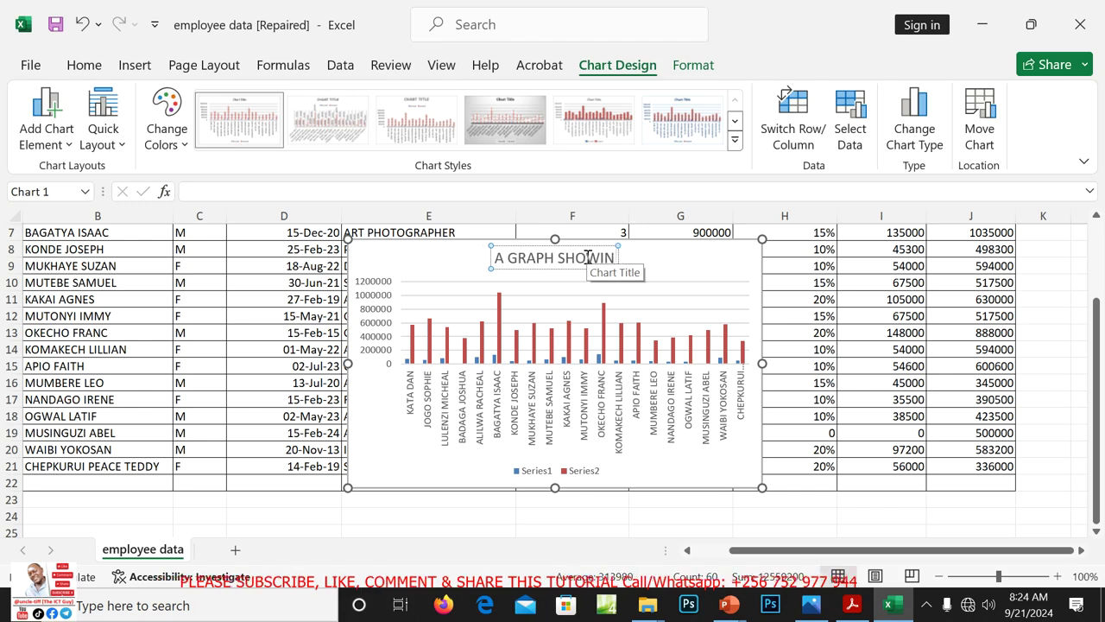
text(G)
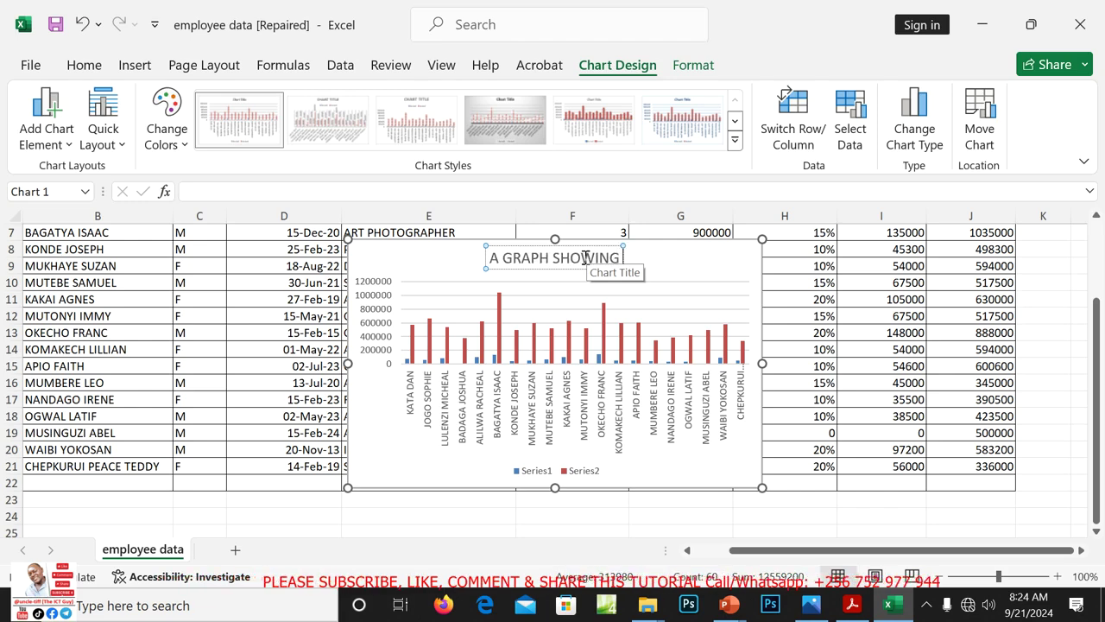
text( EMPLOY)
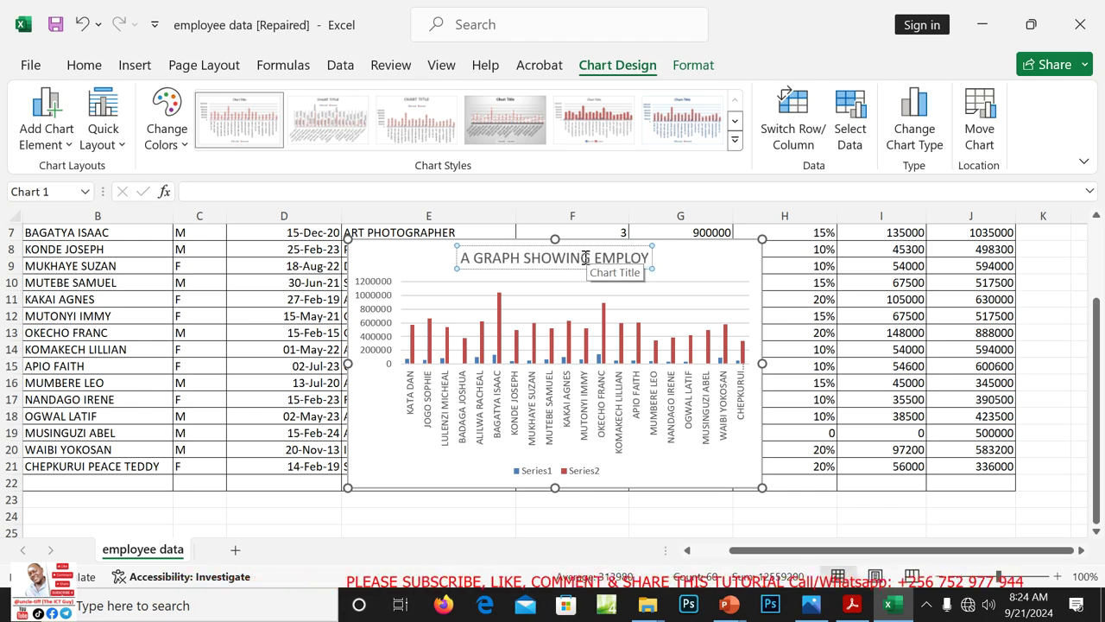
text(EES W)
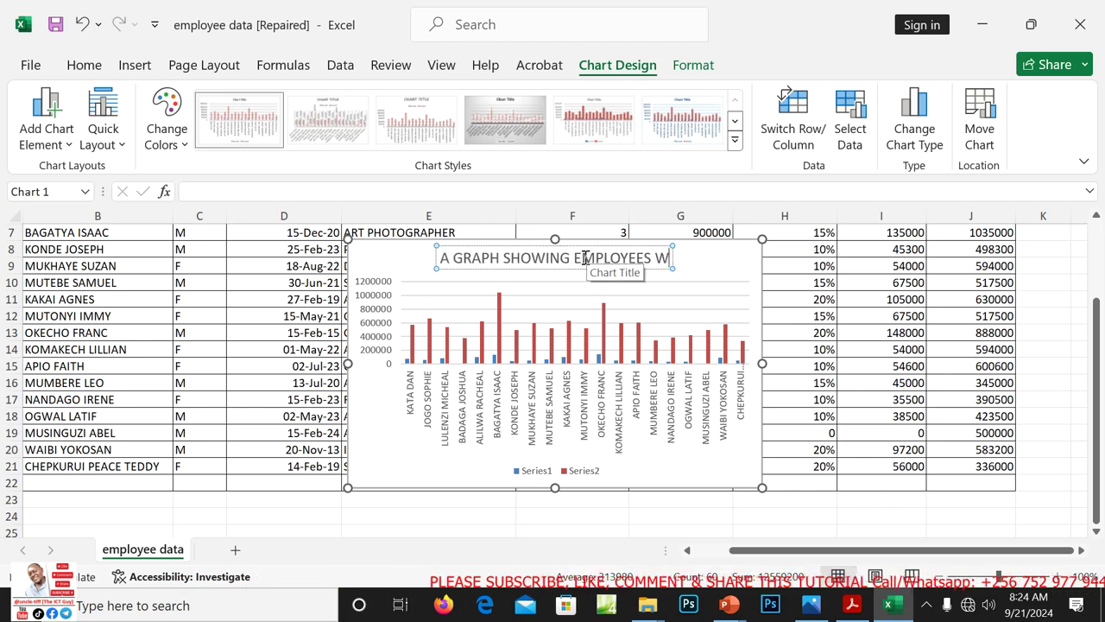
text(IT THEIR)
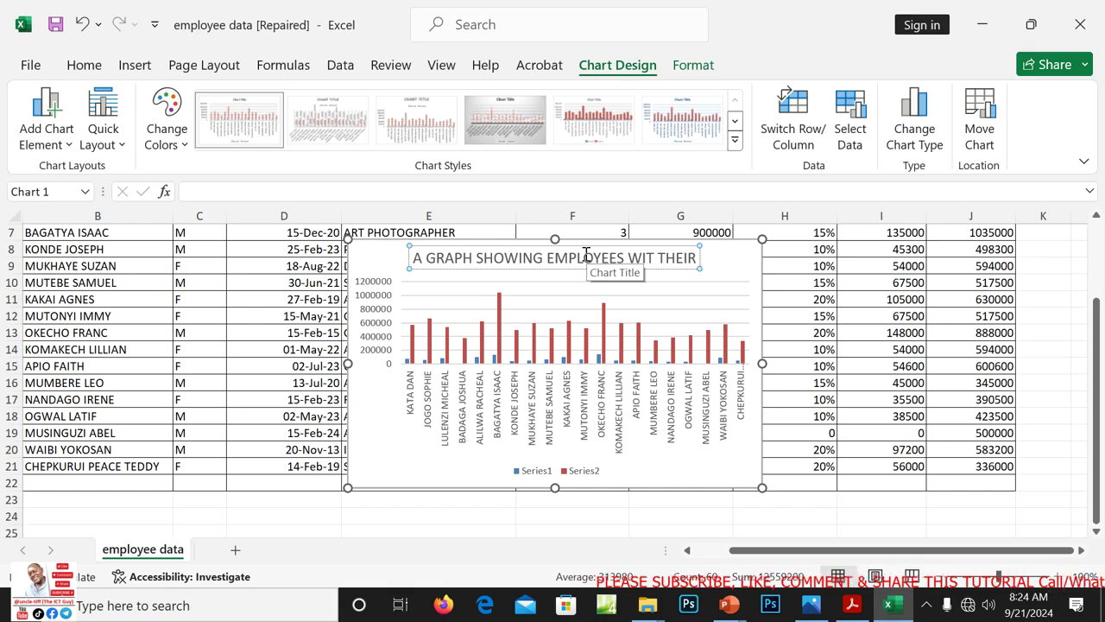
click(654, 257)
text(H)
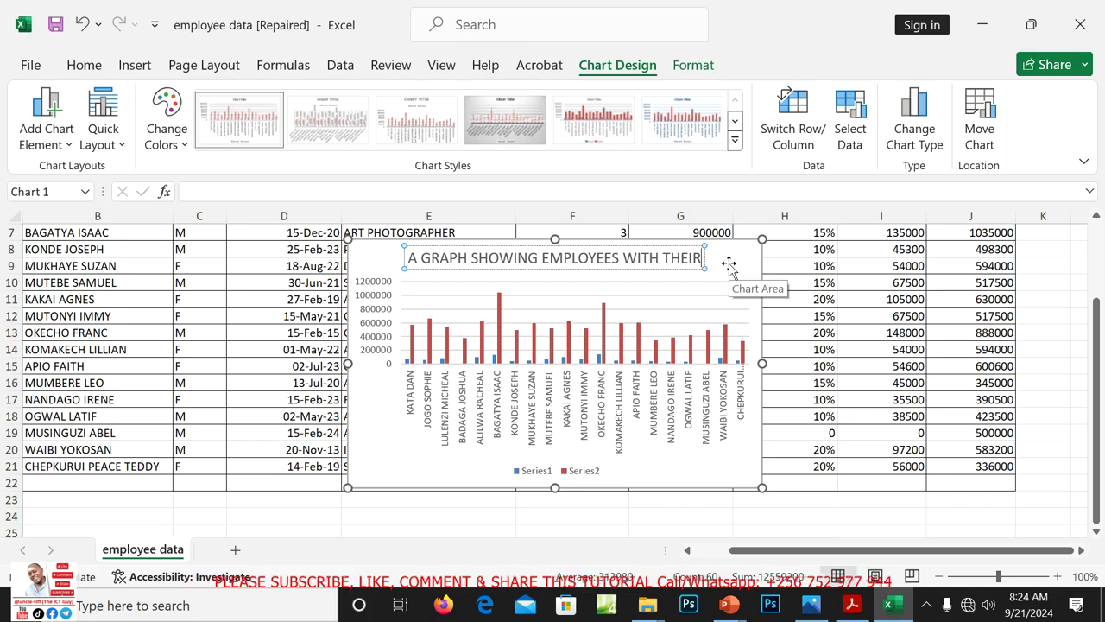
text(INCRE)
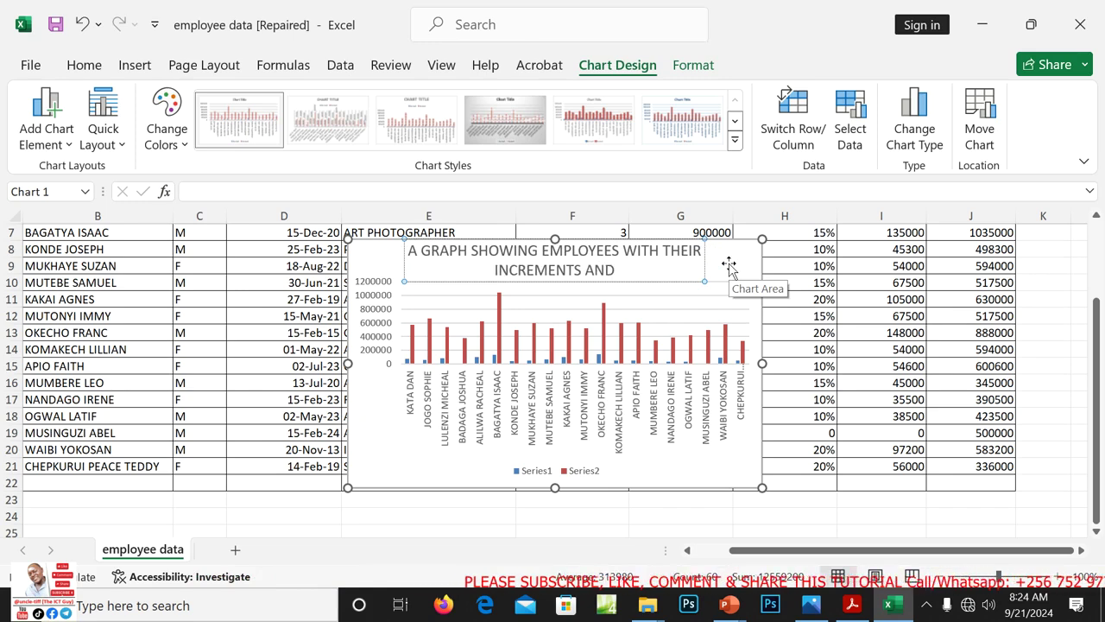
text(MENTS AND NEW )
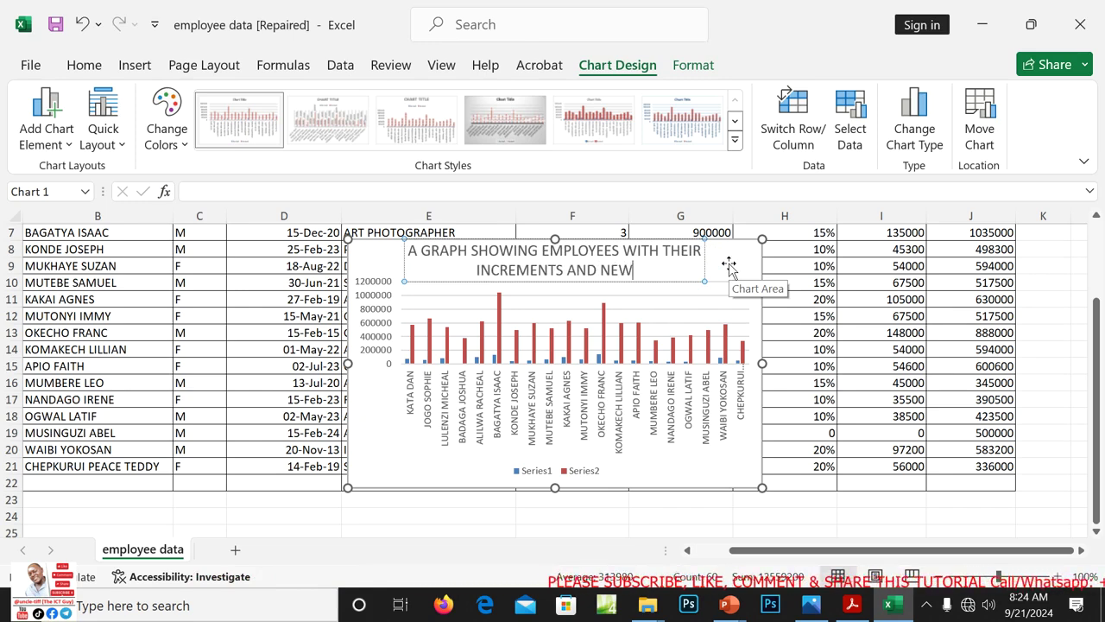
text(WAGES)
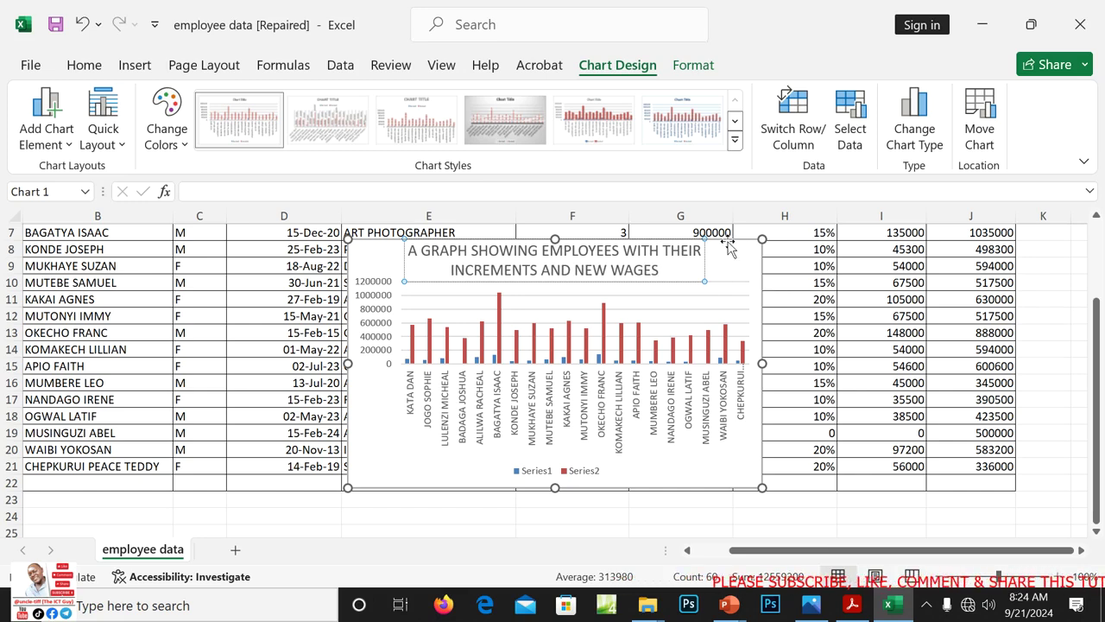
drag(666, 273, 408, 250)
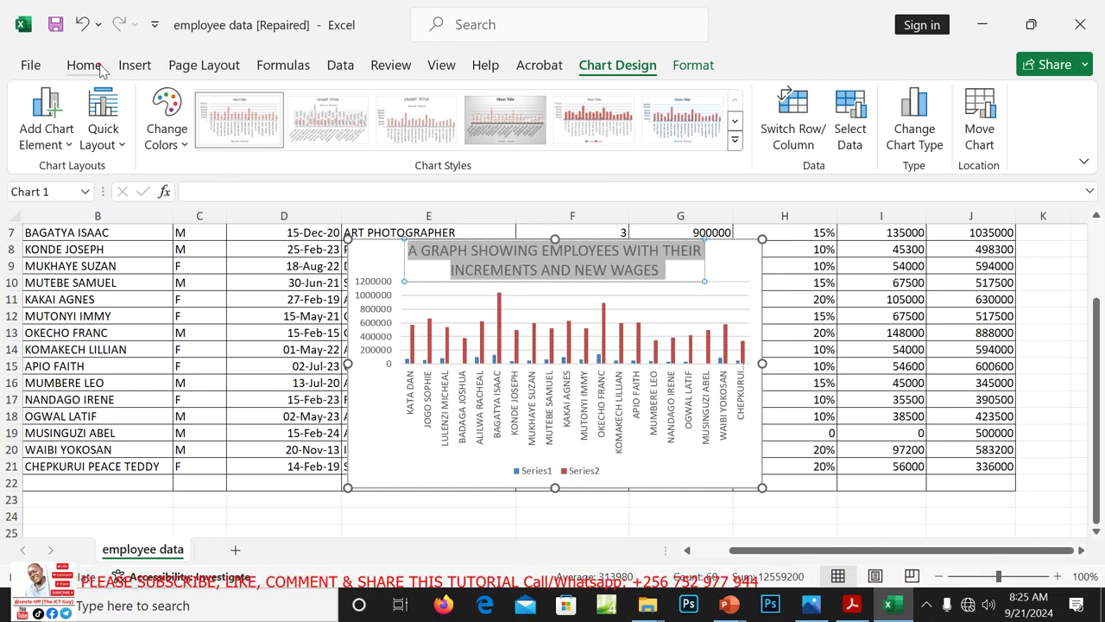
Make the chart title bold and red
scroll(229, 168, up, 8)
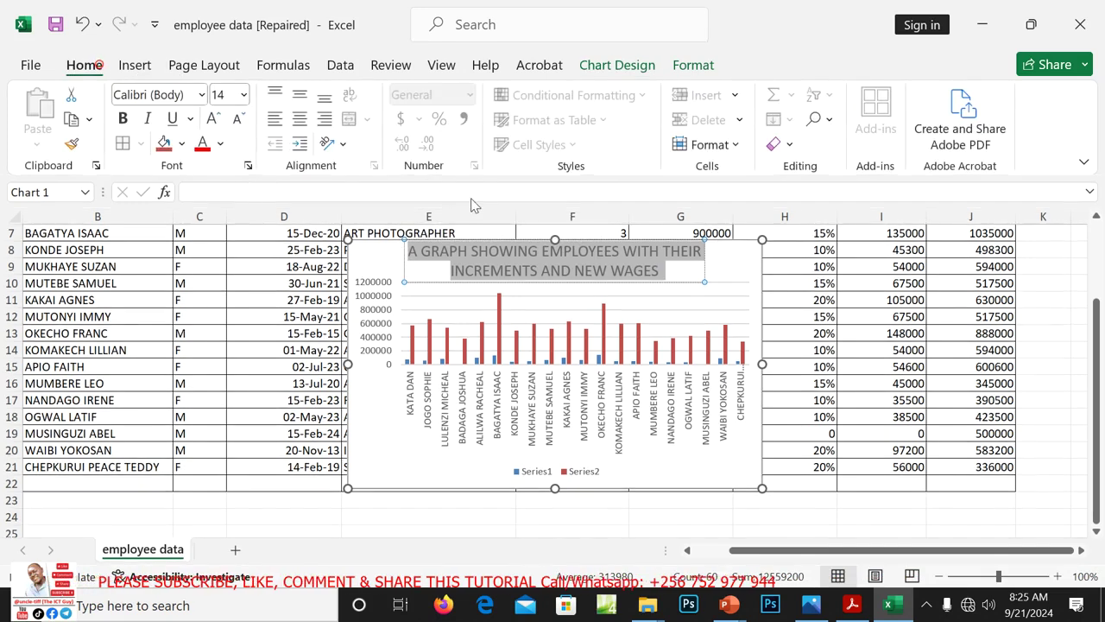
click(123, 119)
click(204, 143)
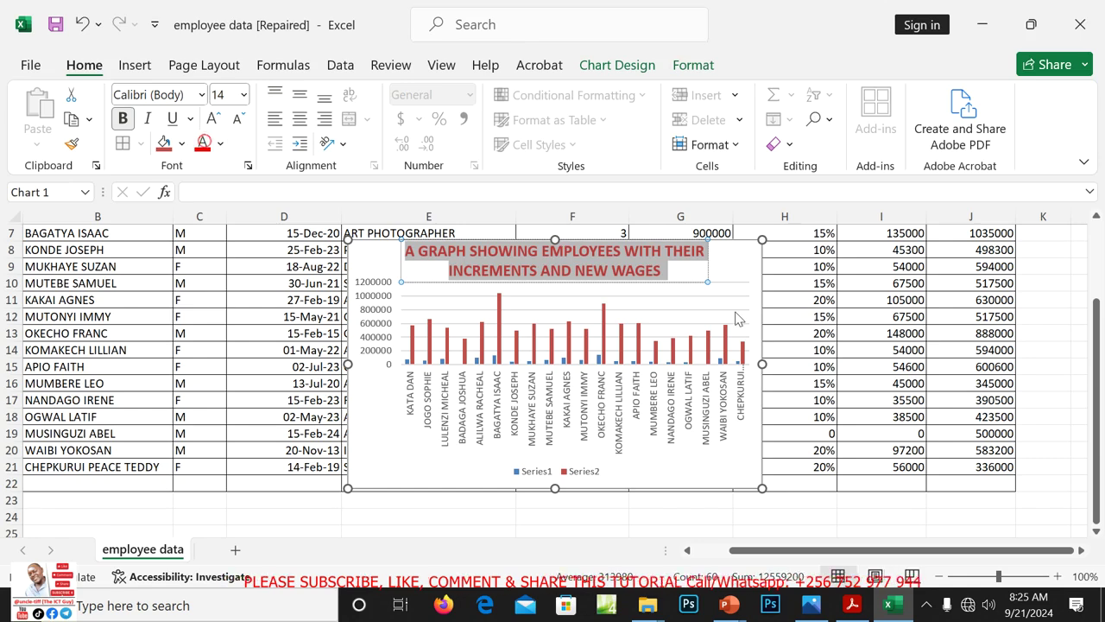
Drag the chart below the wage table under row 22 and open Format Chart Area
click(750, 249)
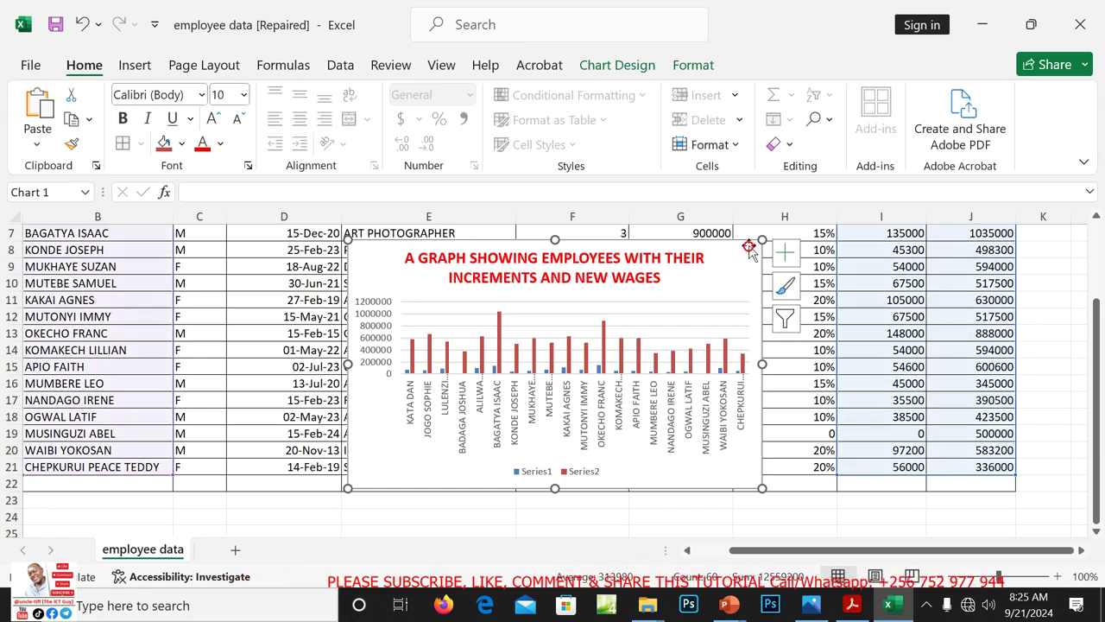
drag(749, 245, 670, 505)
drag(1100, 326, 1099, 336)
drag(1102, 405, 1095, 436)
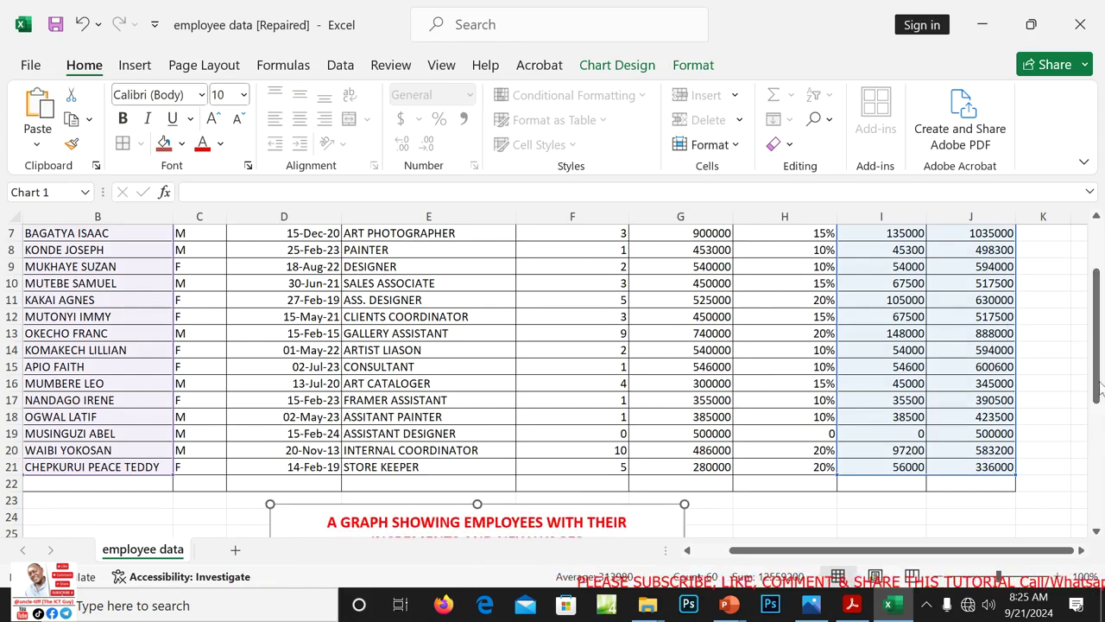
drag(1100, 373, 1100, 496)
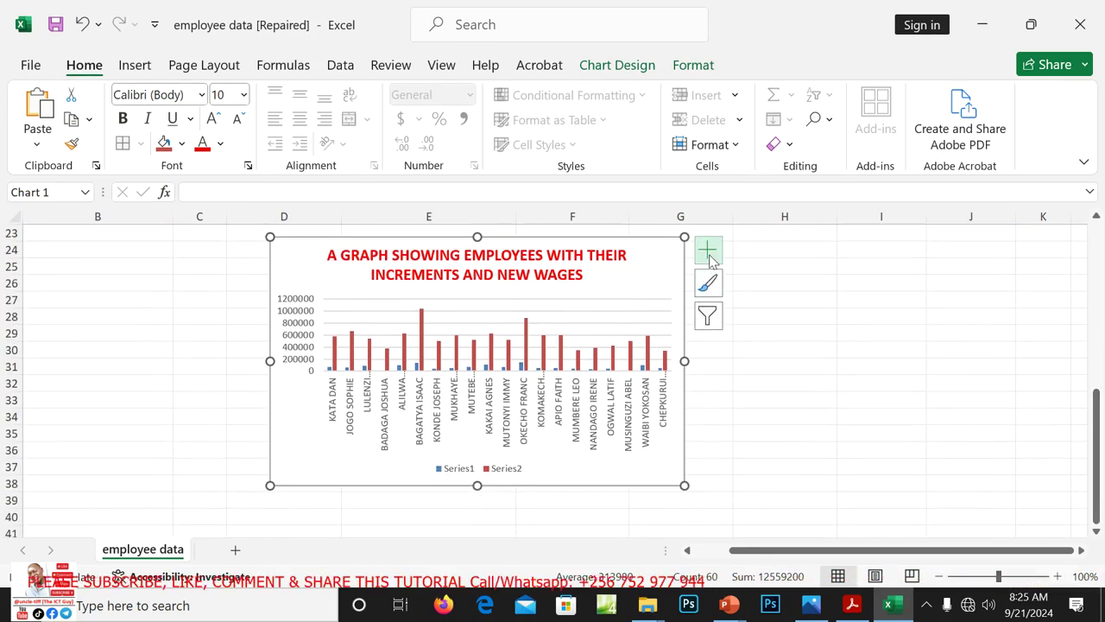
double_click(653, 242)
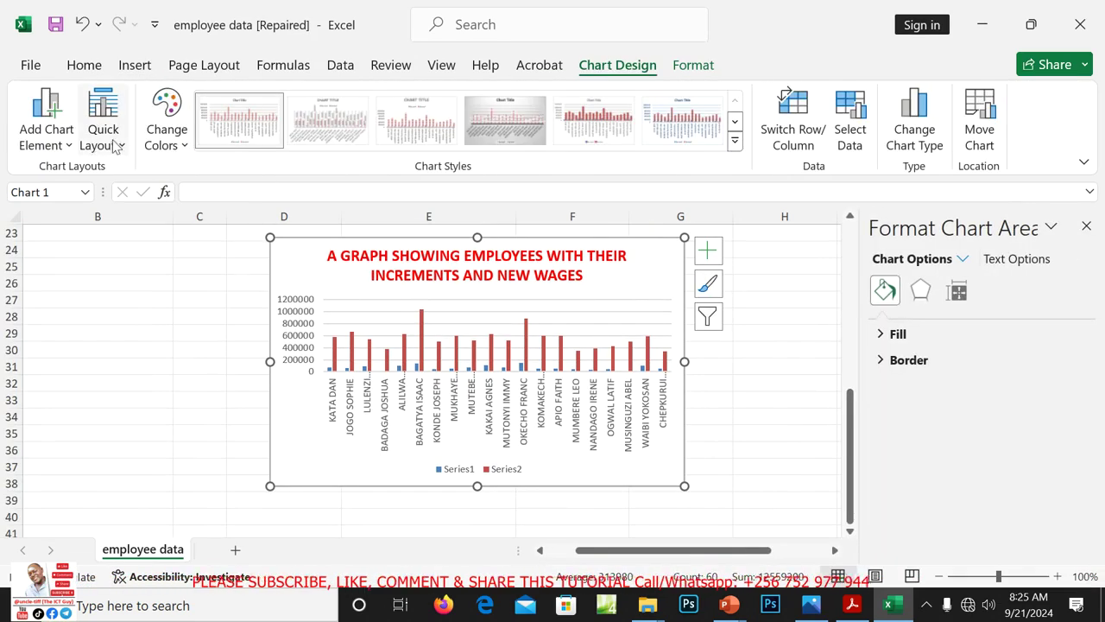
Apply Quick Layout 7, adding both axis titles and a right-side legend
click(117, 143)
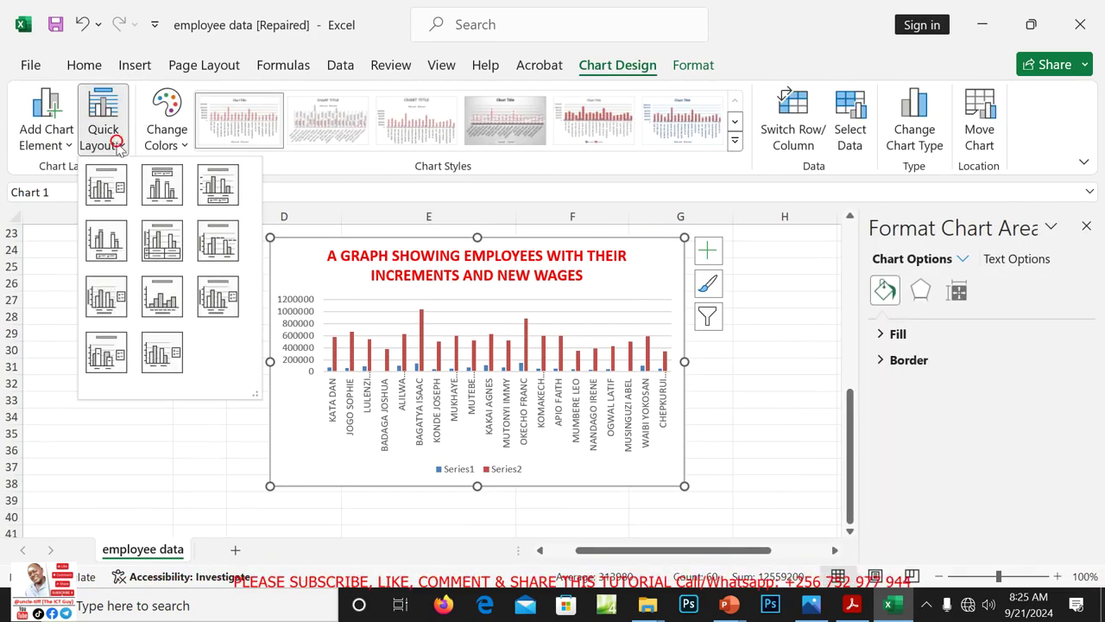
click(108, 291)
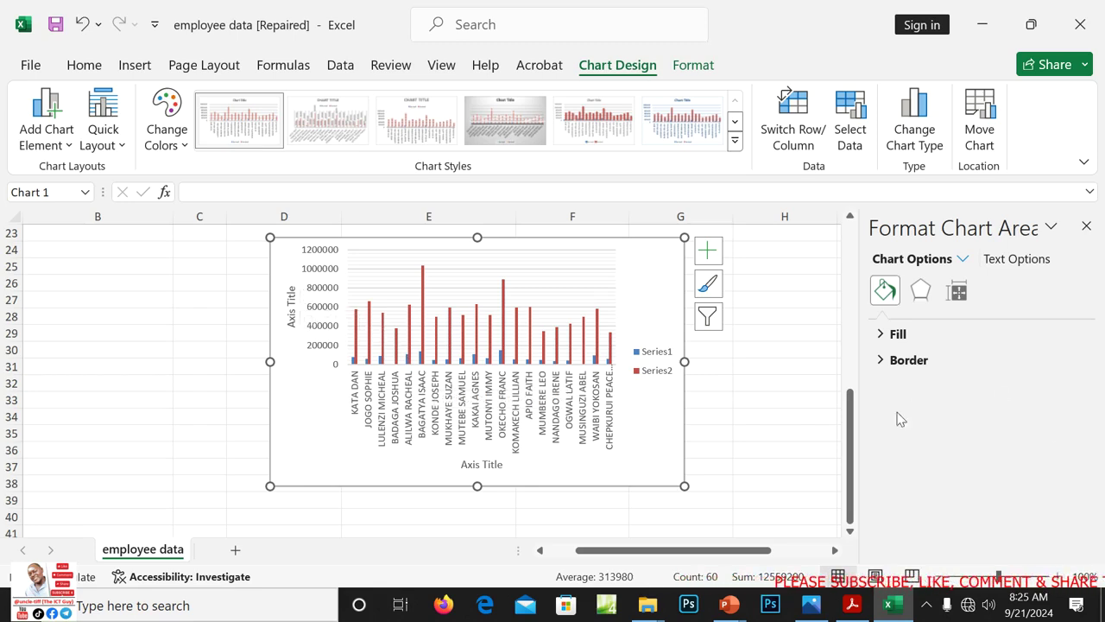
drag(853, 431, 845, 268)
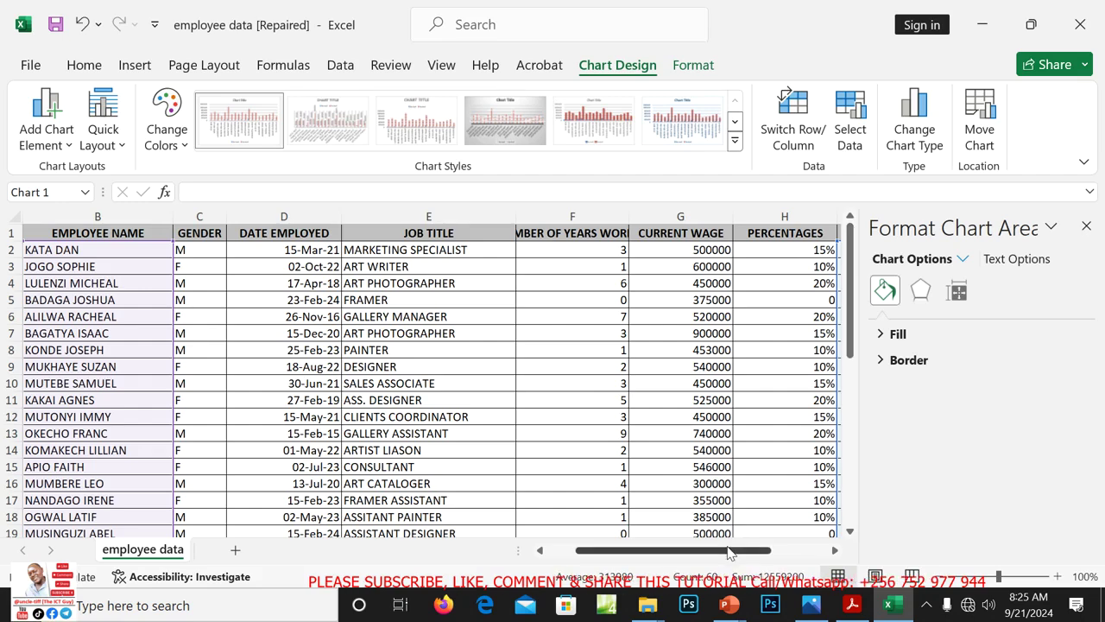
mouse_move(728, 551)
mouse_down()
mouse_move(774, 553)
mouse_move(733, 550)
mouse_up()
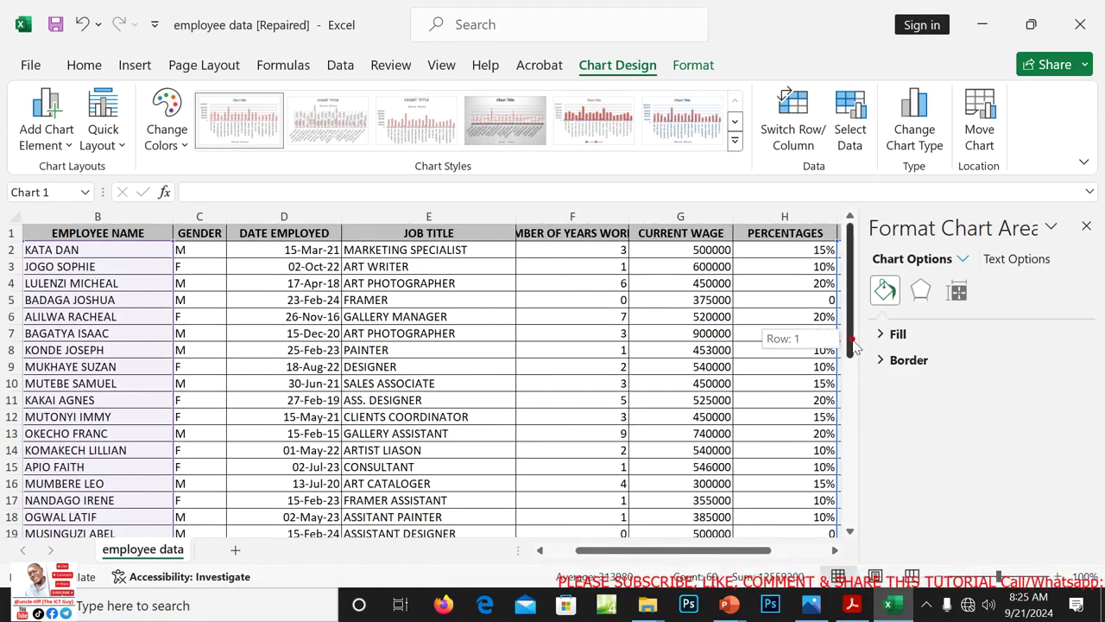
drag(854, 346, 859, 498)
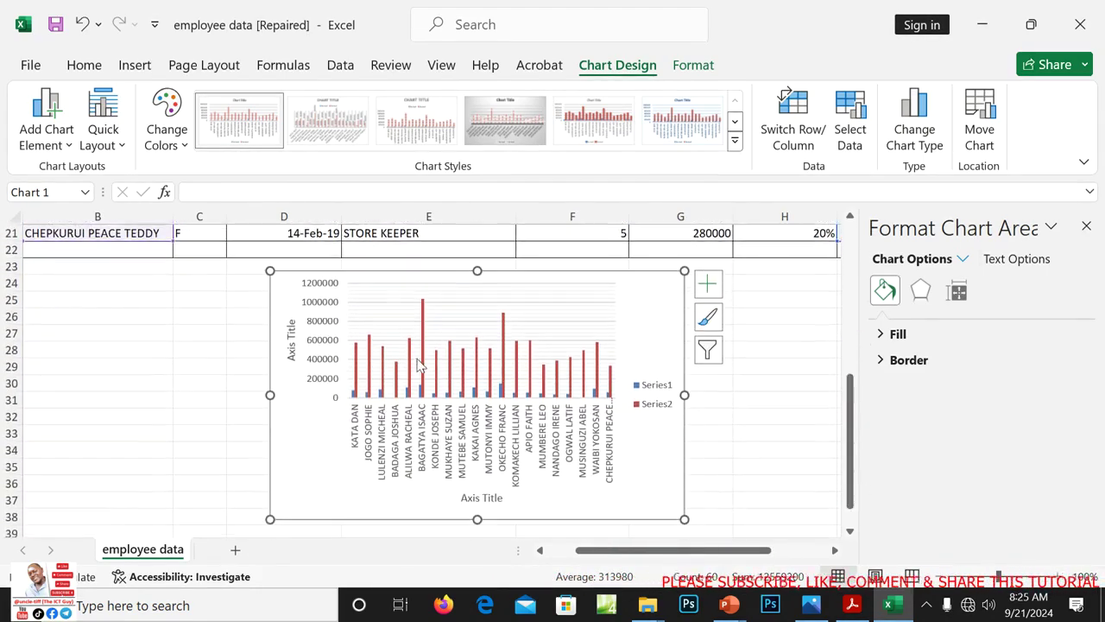
Replace the vertical axis title placeholder with 'NEW WAGES'
click(289, 333)
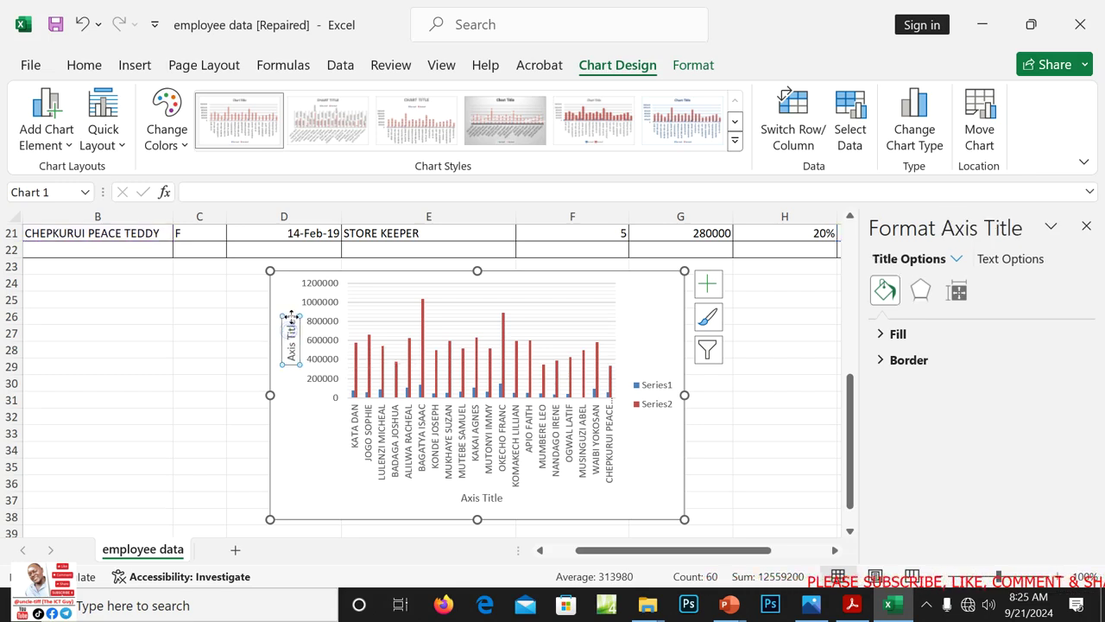
click(291, 324)
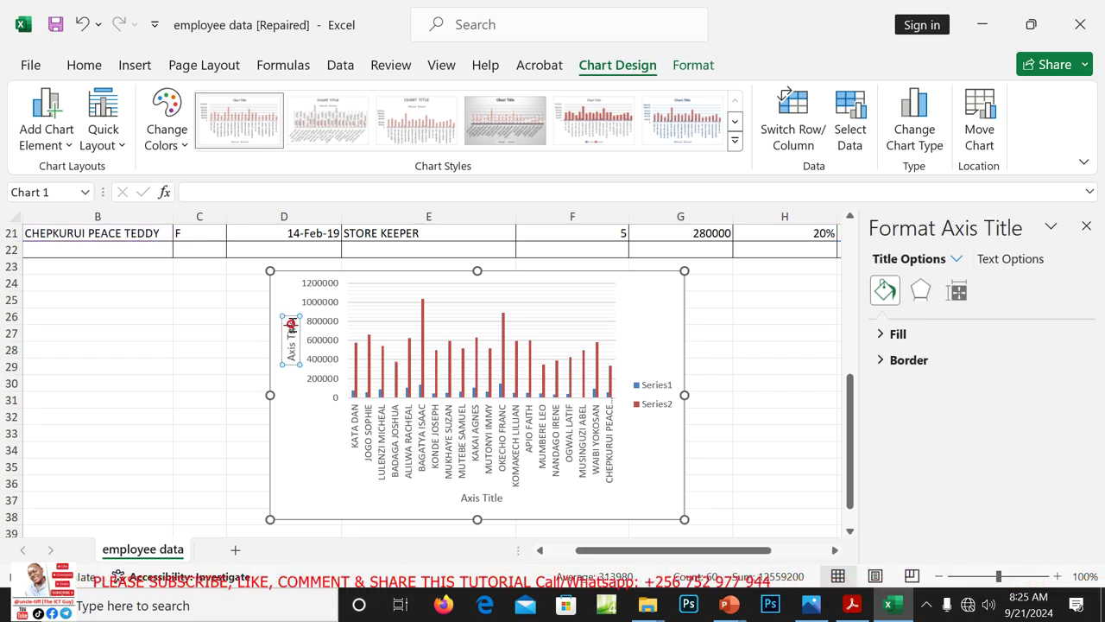
key(BackSpace)
key(BackSpace)
key(BackSpace)
key(BackSpace)
key(BackSpace)
key(BackSpace)
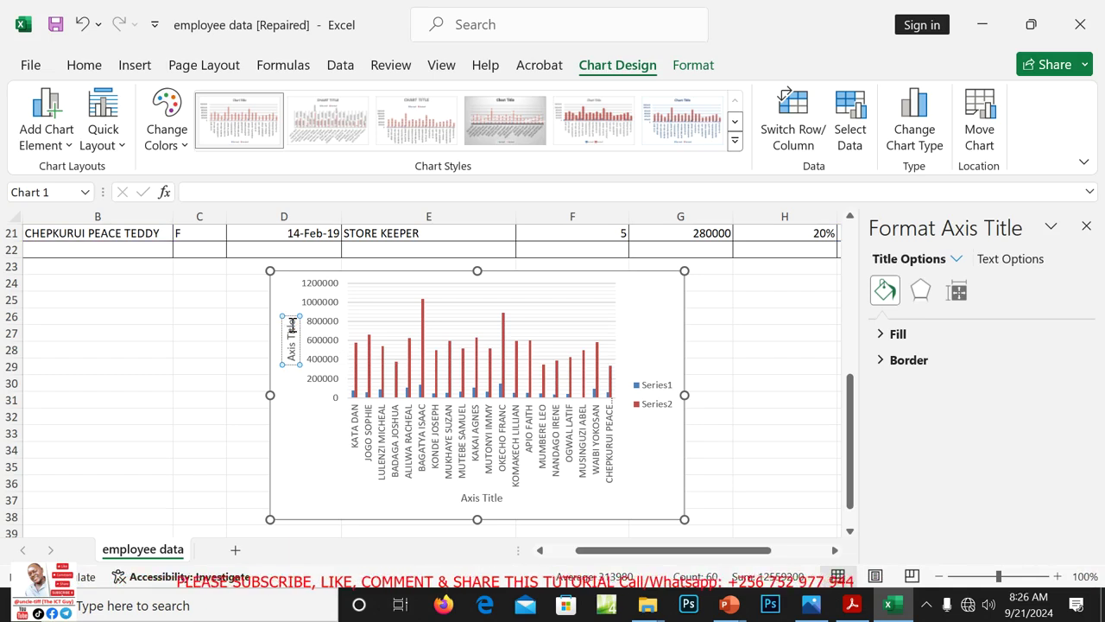
key(BackSpace)
key(BackSpace)
key(BackSpace)
key(BackSpace)
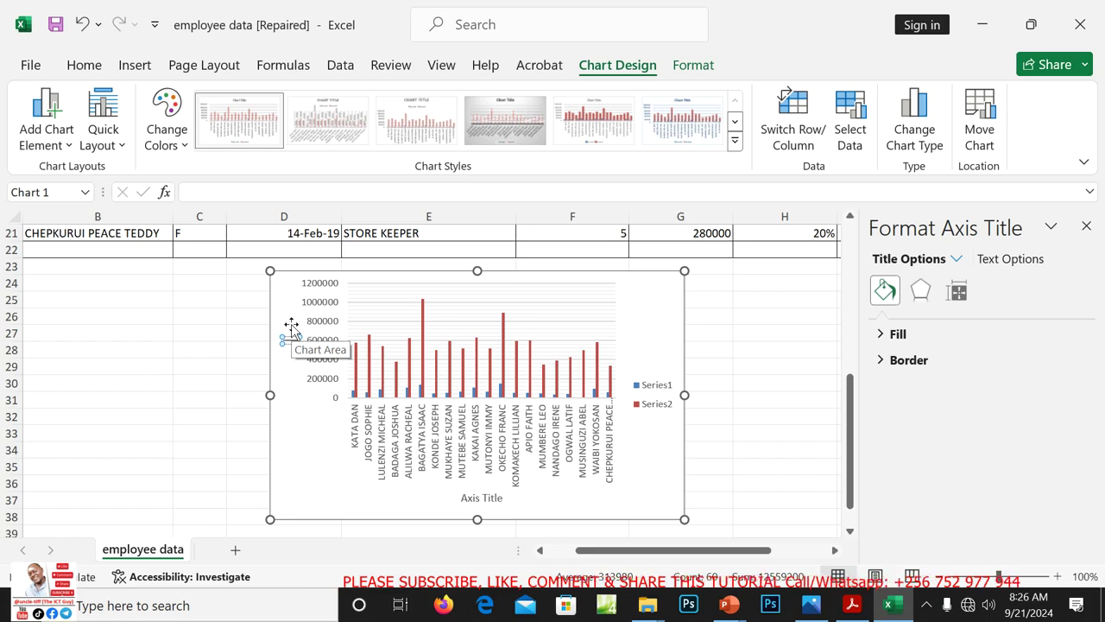
text(NEW WAGES)
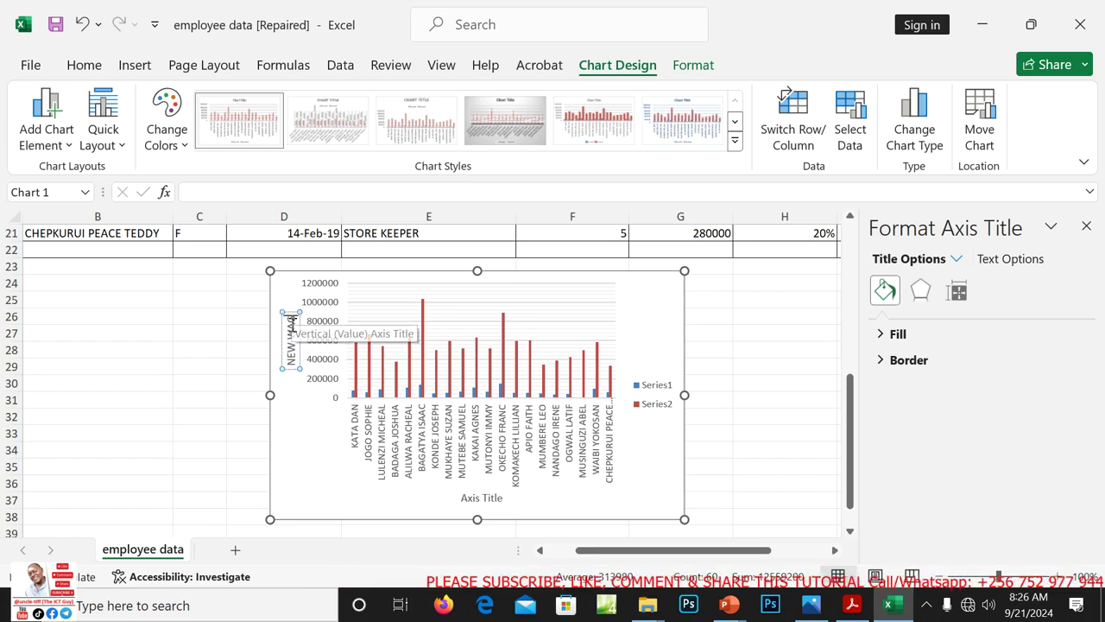
Type 'NAME OF EMPLOYEES' into the horizontal axis title
click(489, 501)
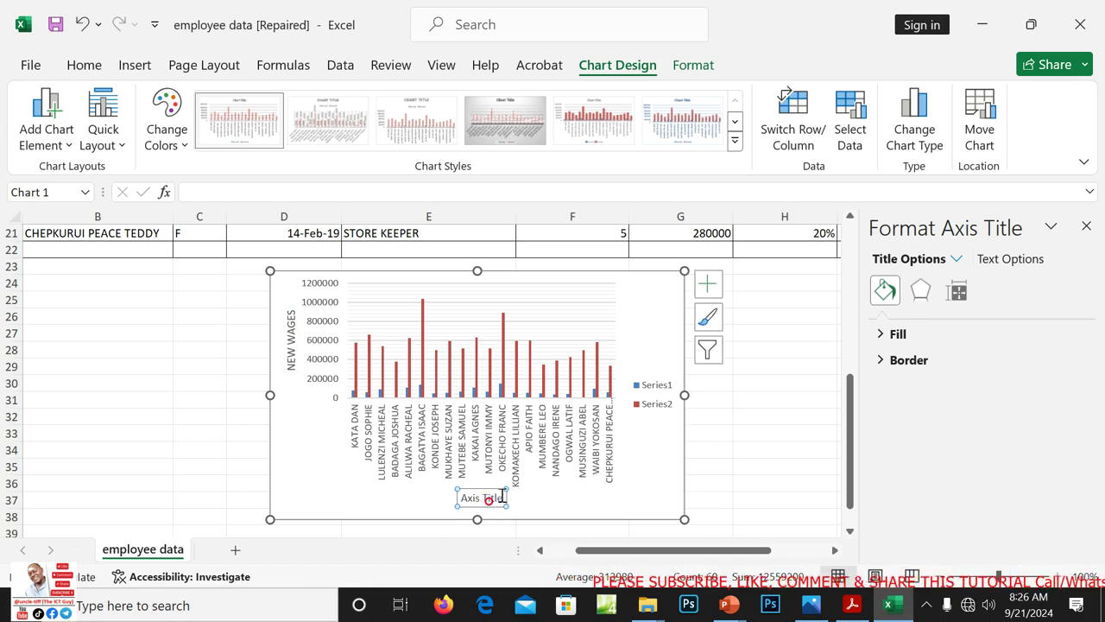
click(501, 498)
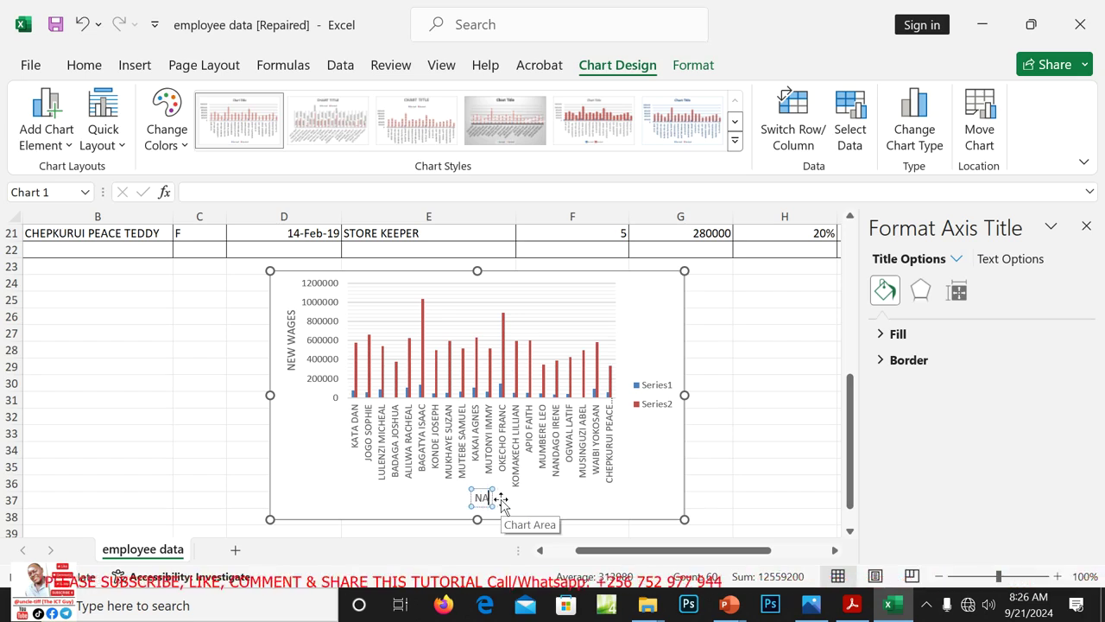
text(NAME OF EM)
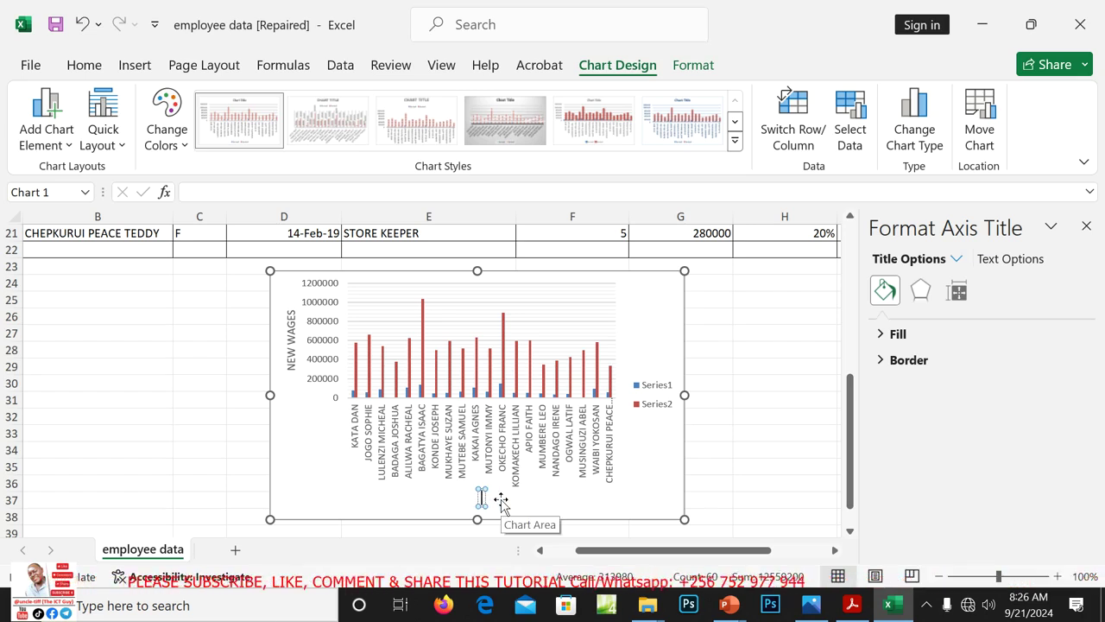
text(PLOYEES)
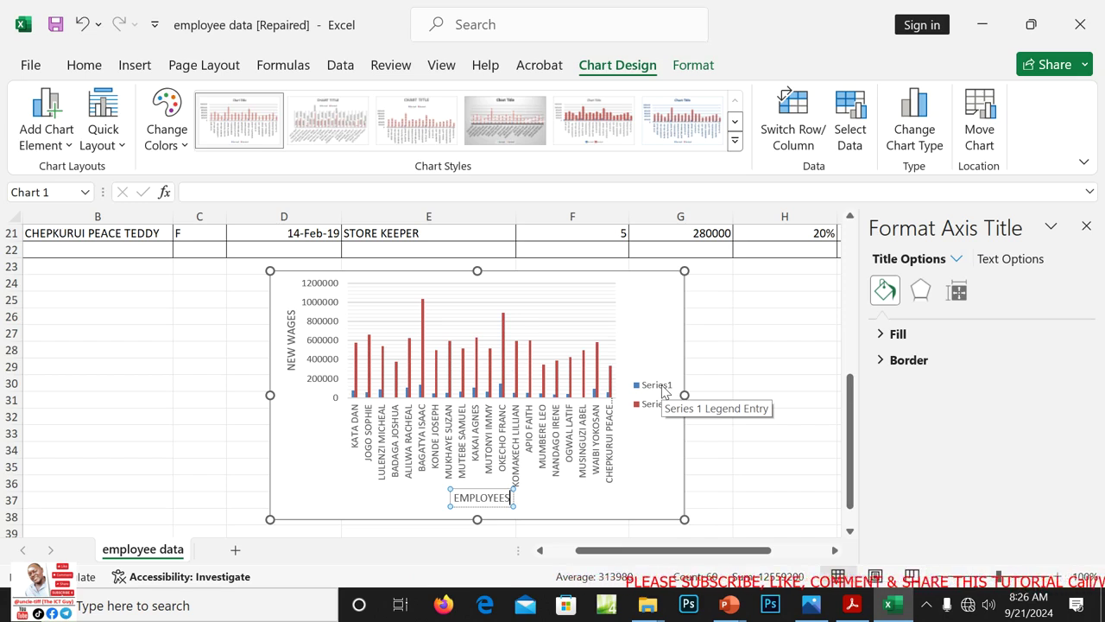
Try the legend's options, toggling it off and on in Chart Elements and opening its position settings
click(662, 389)
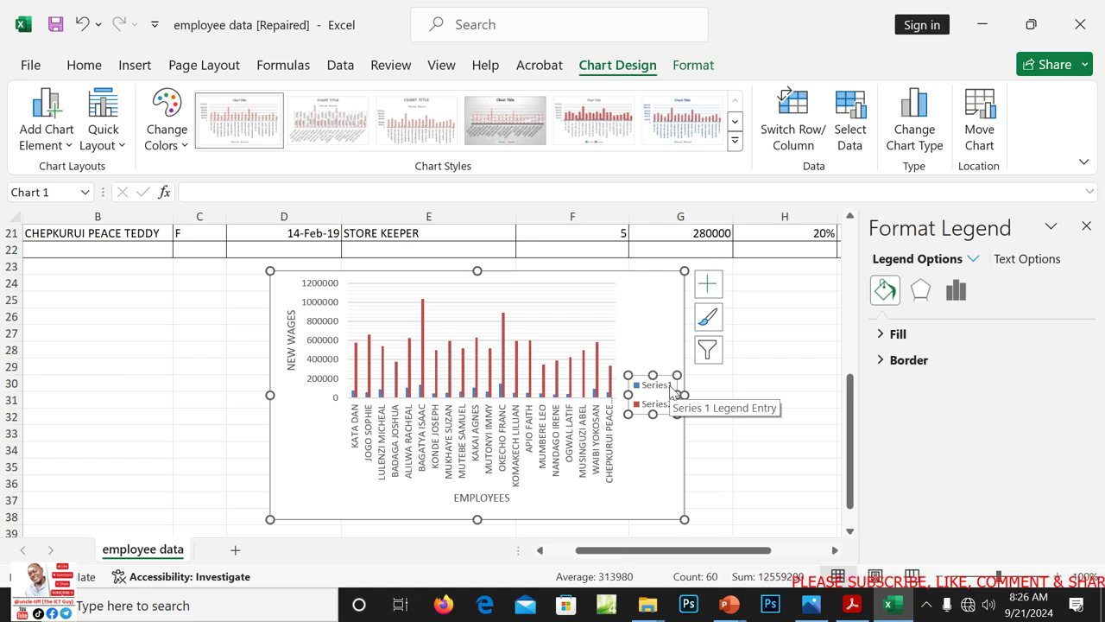
click(665, 385)
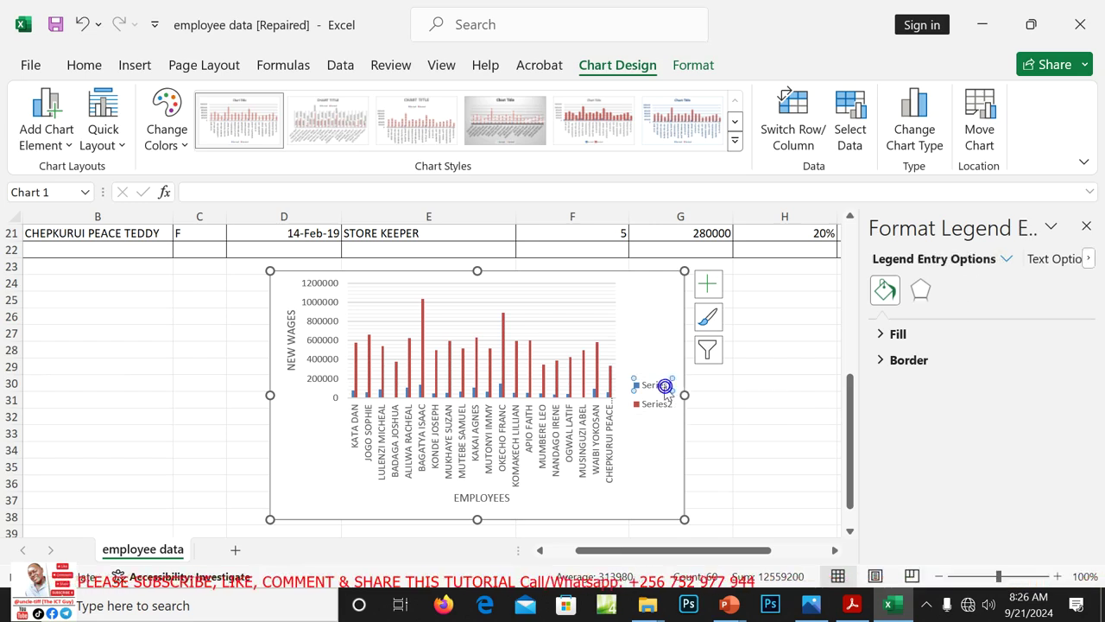
right_click(663, 387)
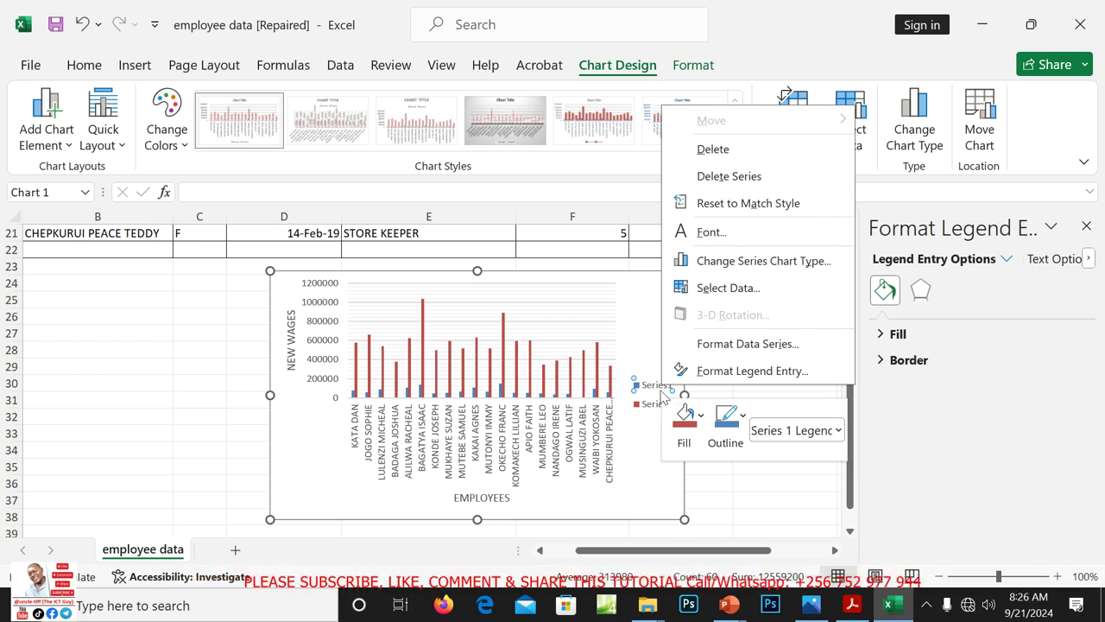
click(649, 385)
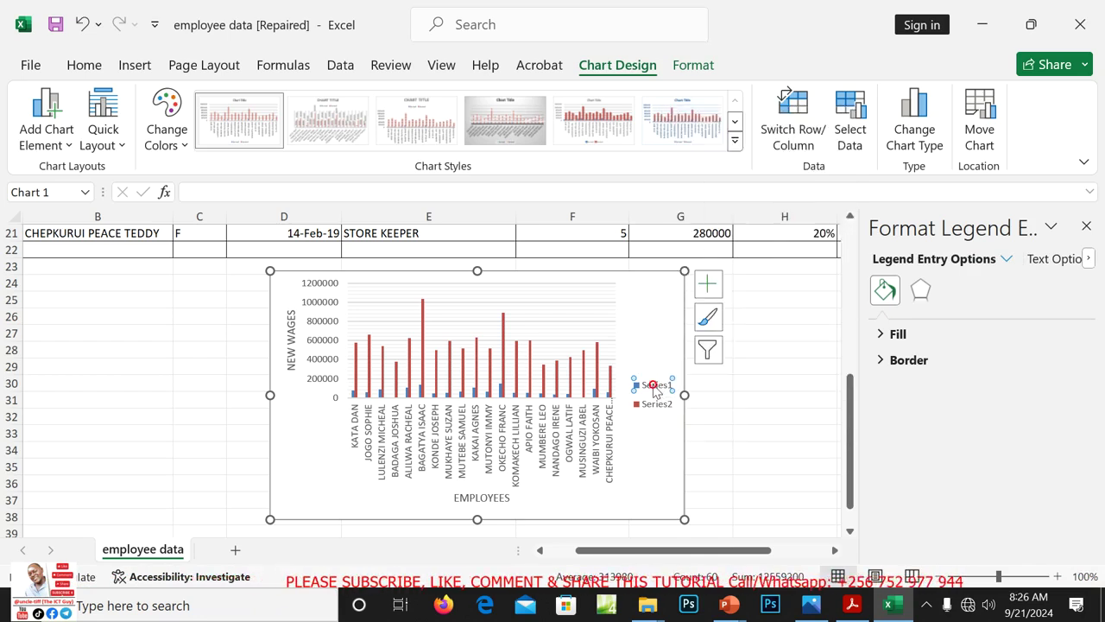
click(708, 285)
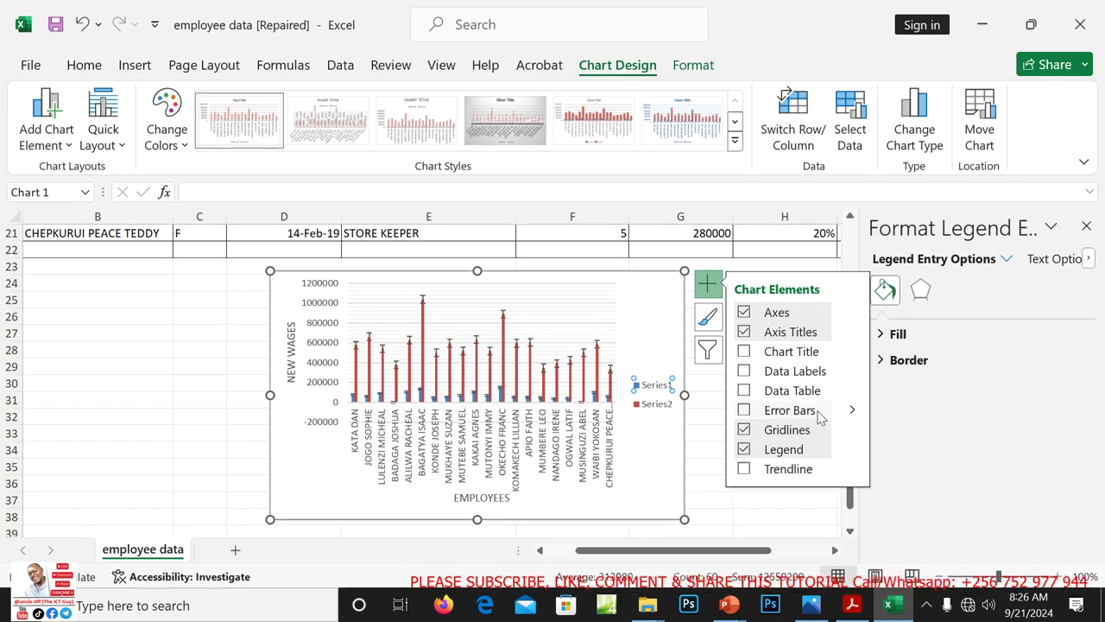
click(790, 450)
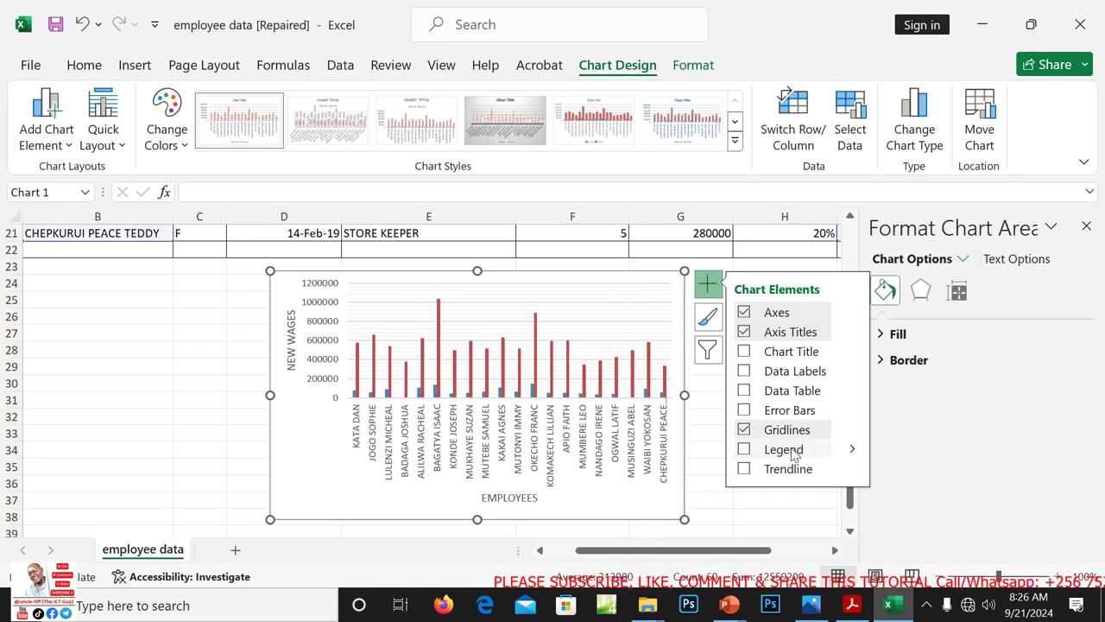
click(791, 450)
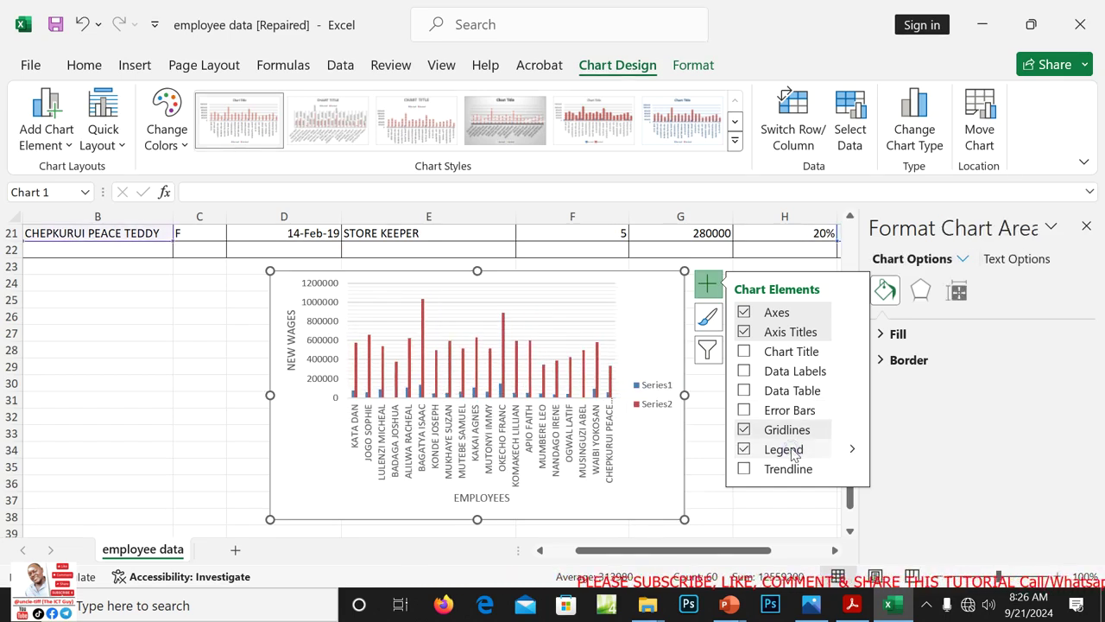
click(652, 390)
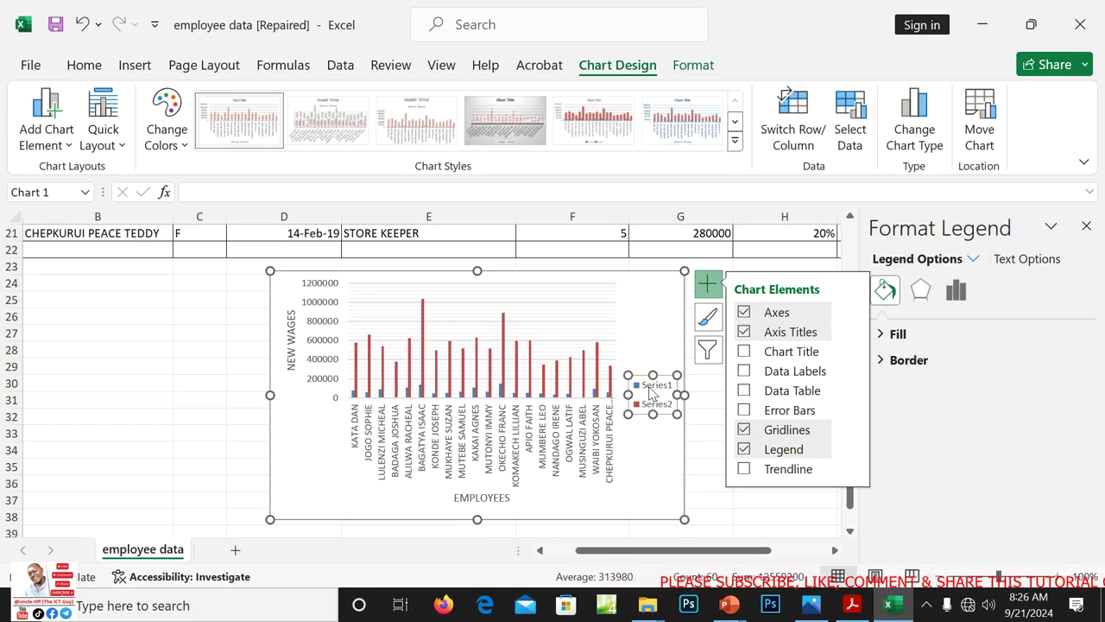
right_click(652, 390)
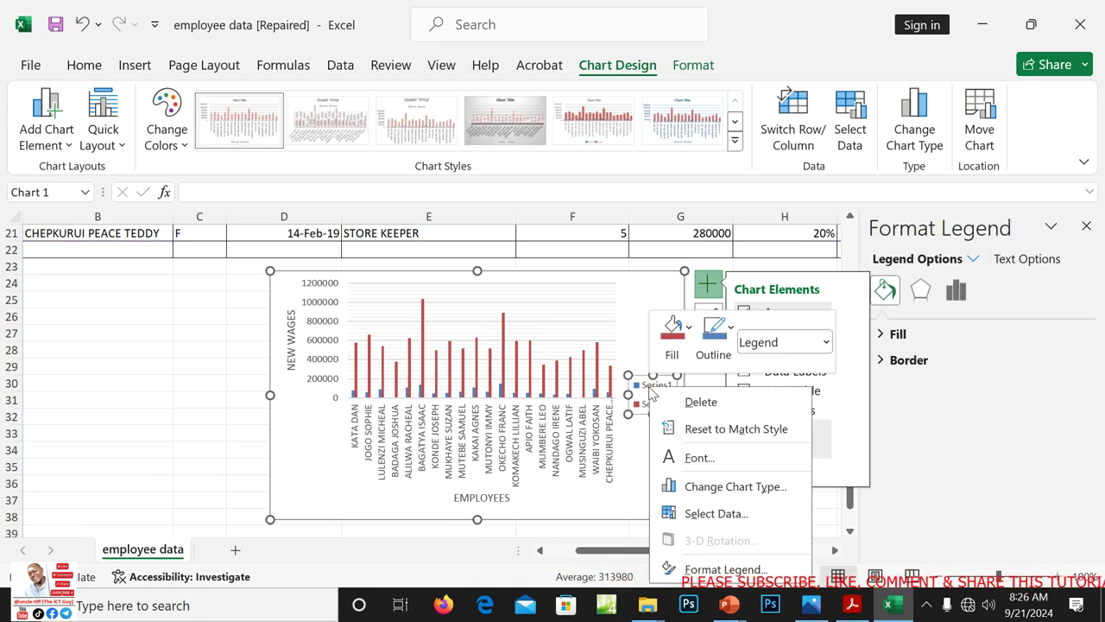
click(717, 570)
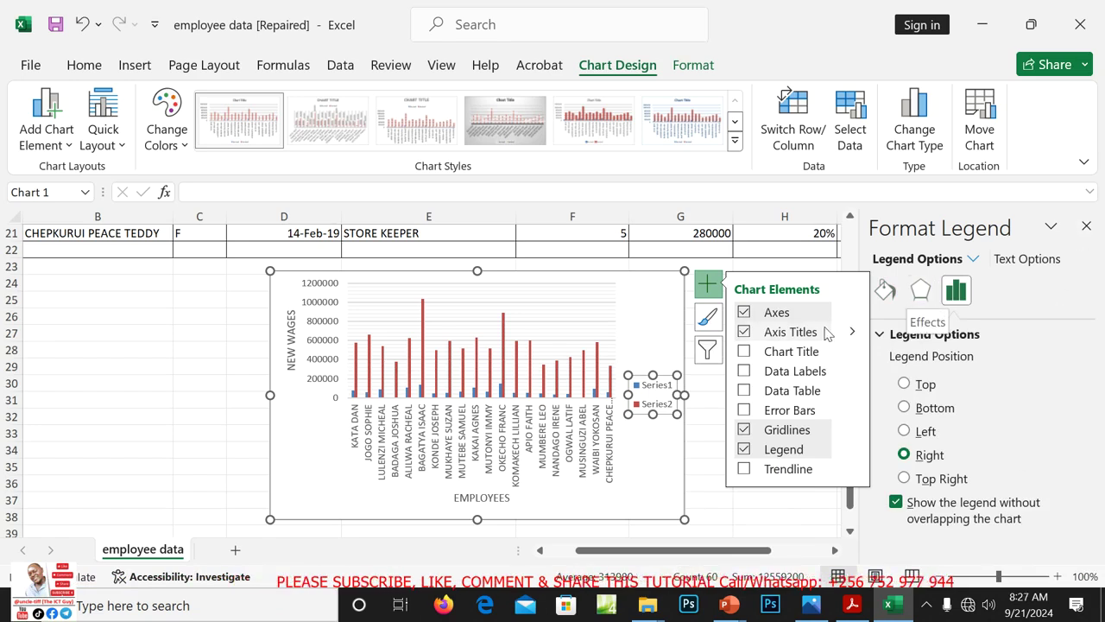
Reselect the Series1/Series2 legend and remove it from the chart
click(666, 325)
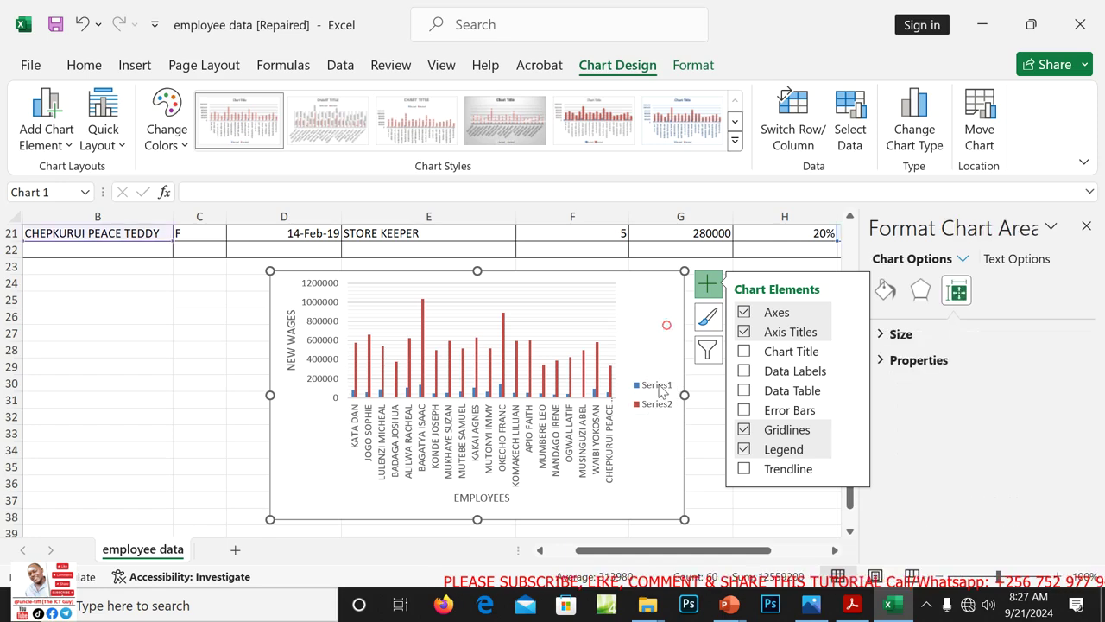
click(658, 395)
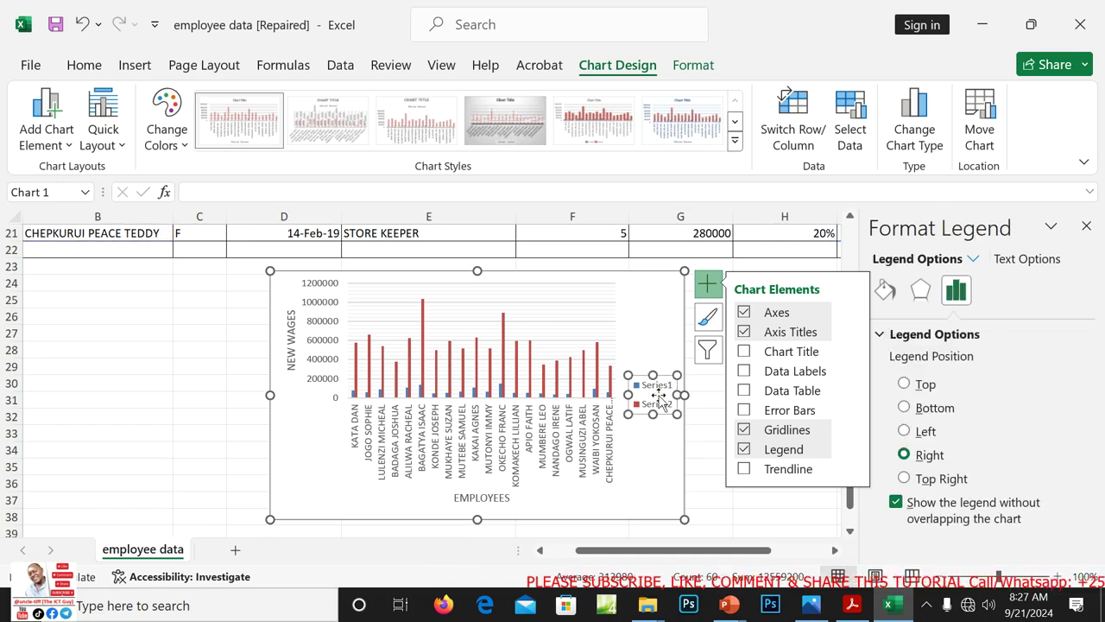
right_click(665, 393)
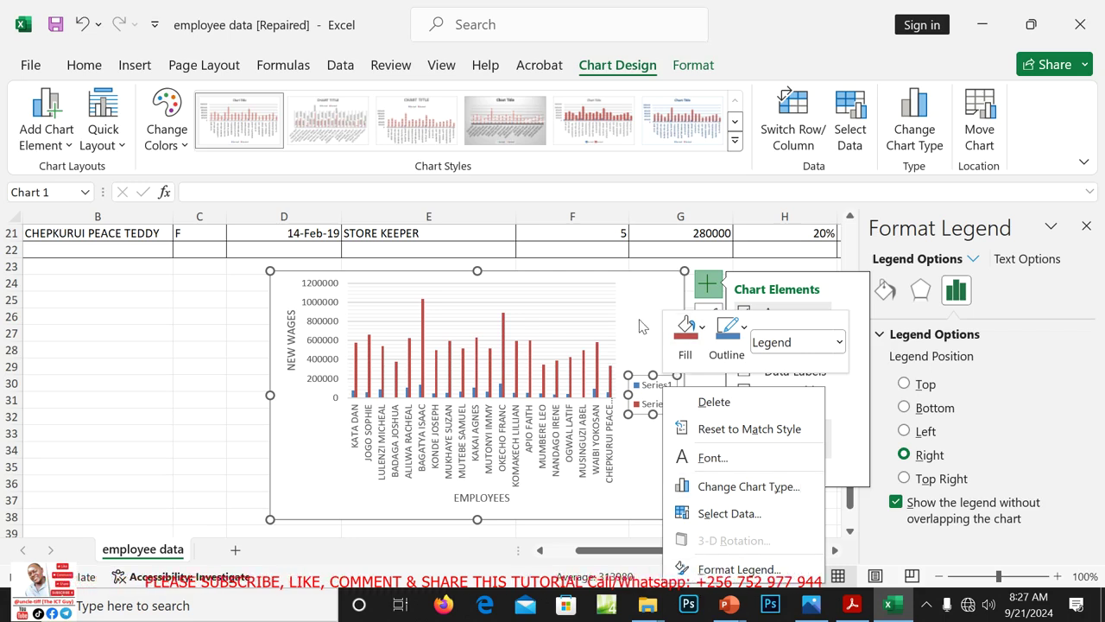
click(725, 569)
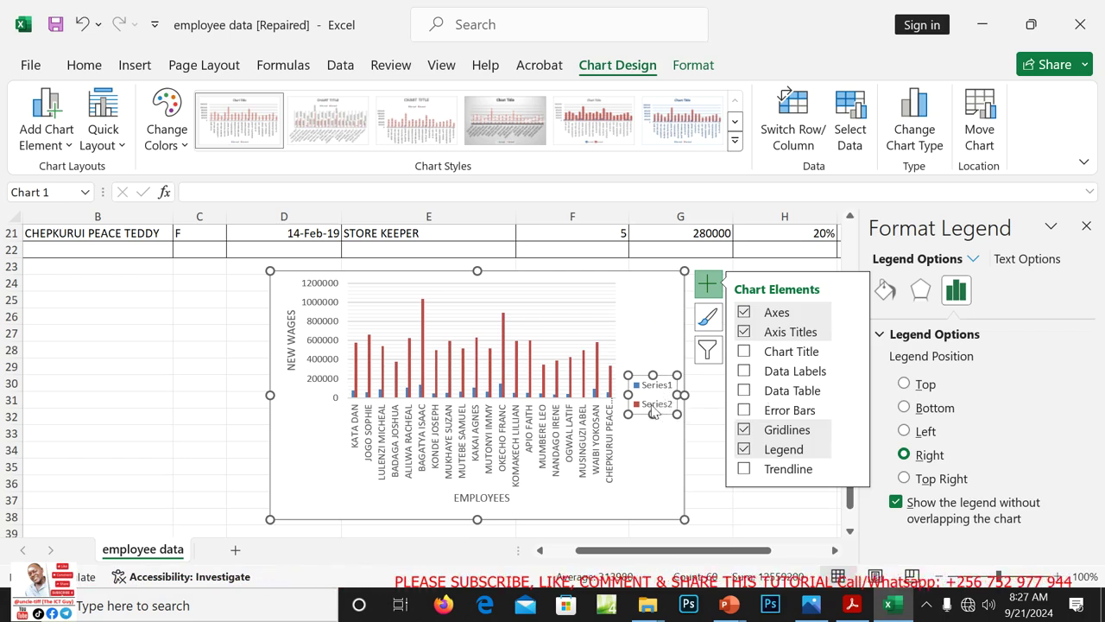
right_click(655, 393)
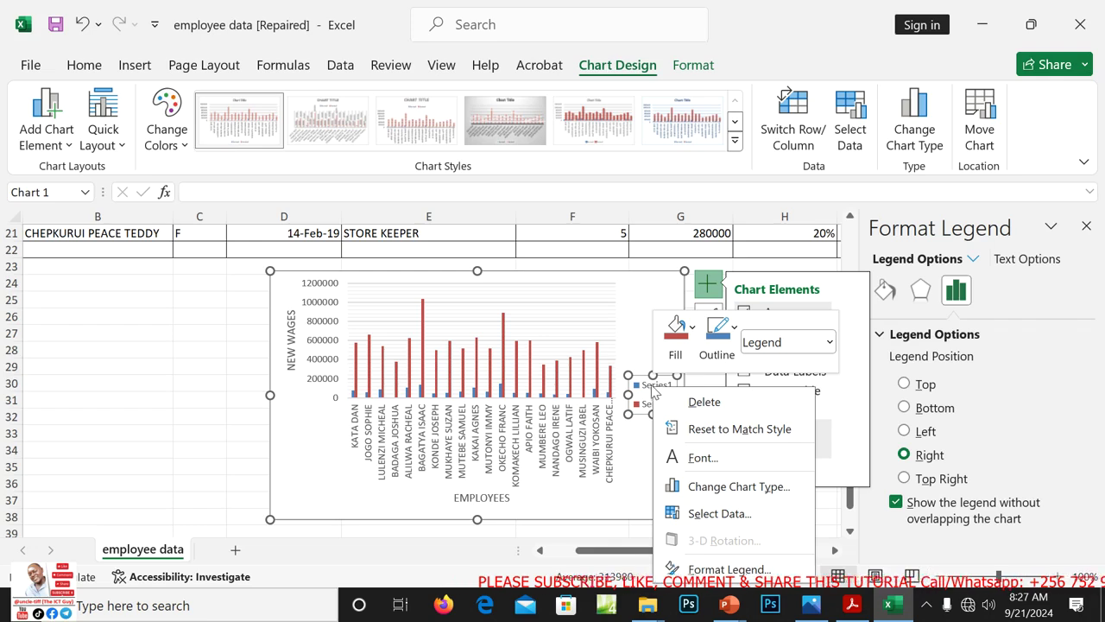
click(643, 386)
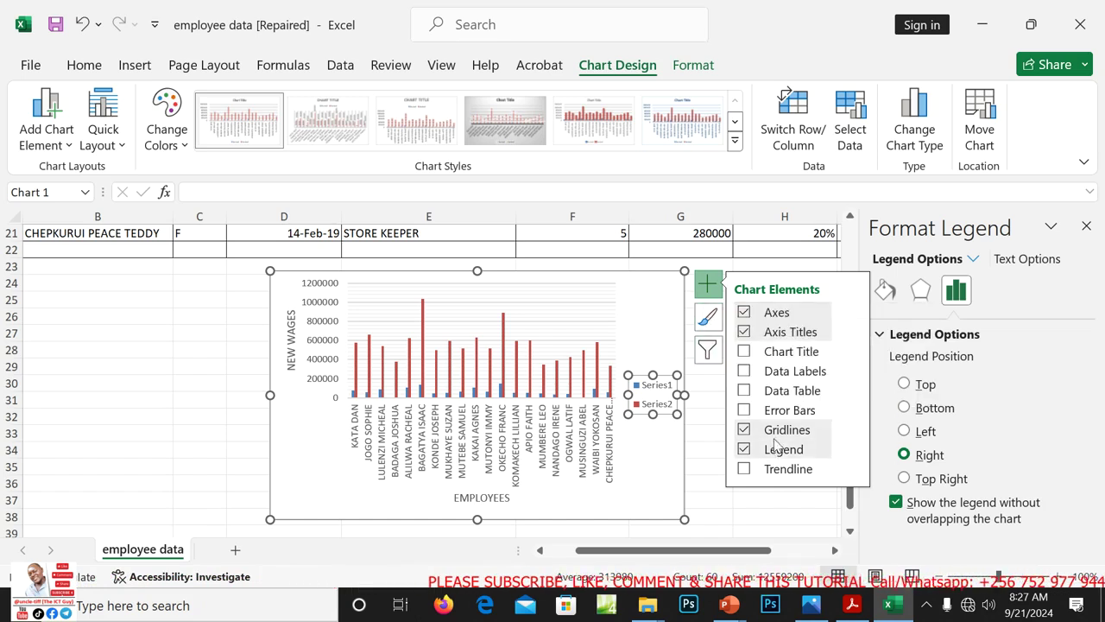
click(744, 449)
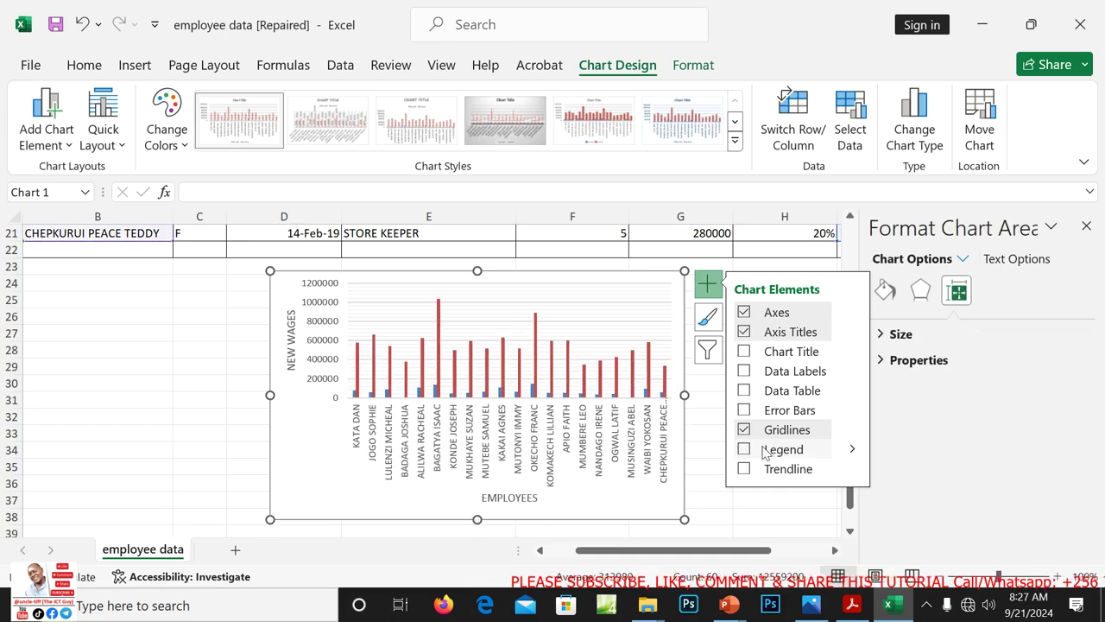
Undo the legend removal with Ctrl+Z and Undo/Redo until the Series1/Series2 legend reappears
click(804, 532)
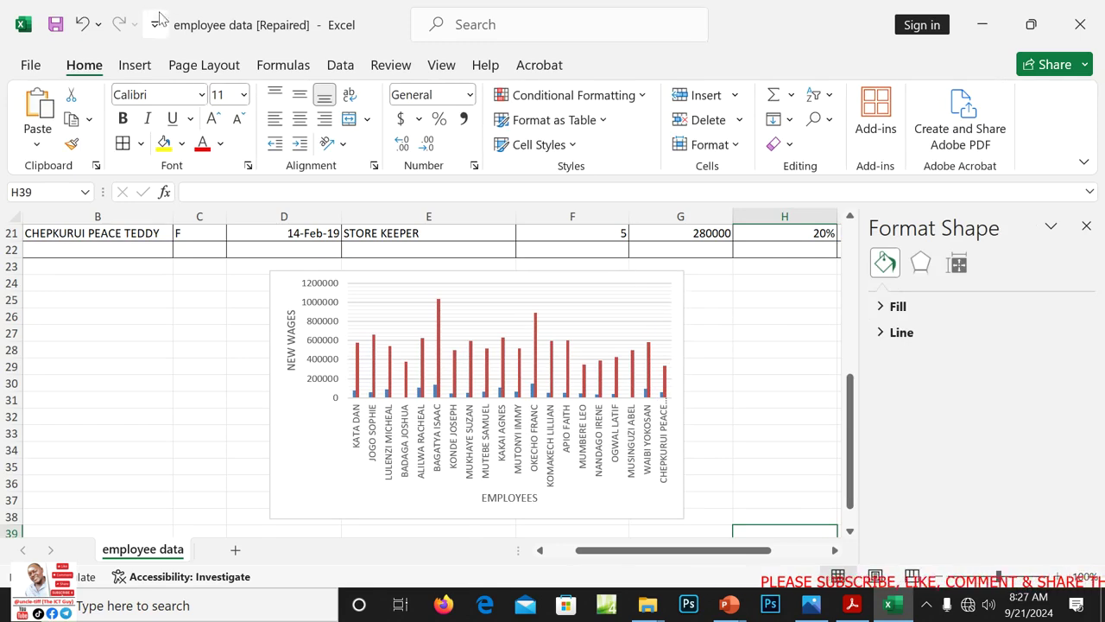
key(ctrl+z)
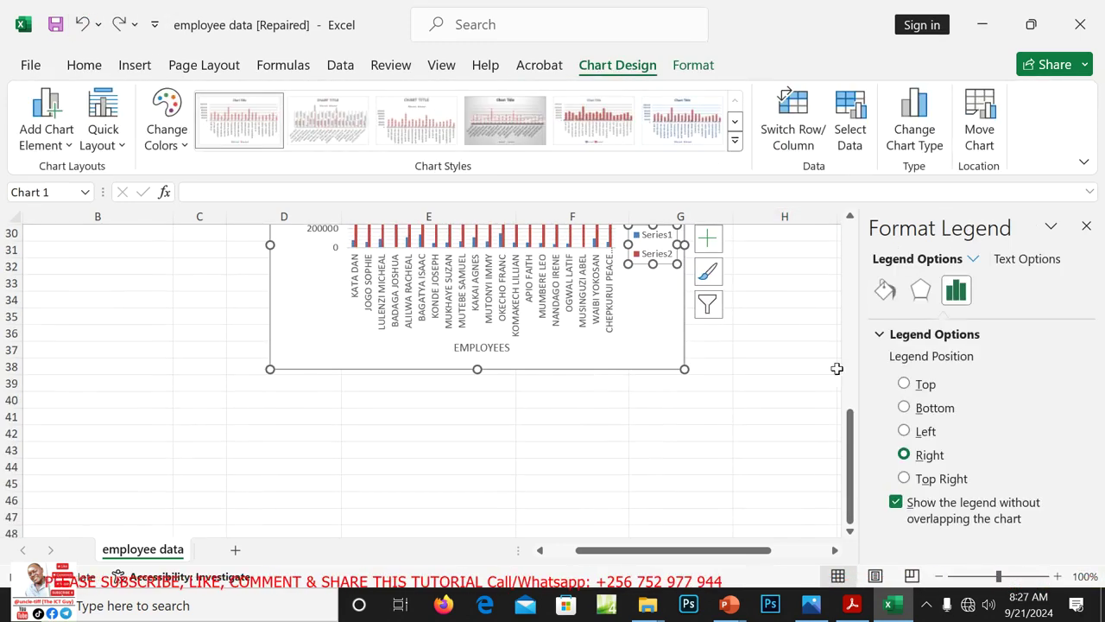
drag(855, 454, 844, 369)
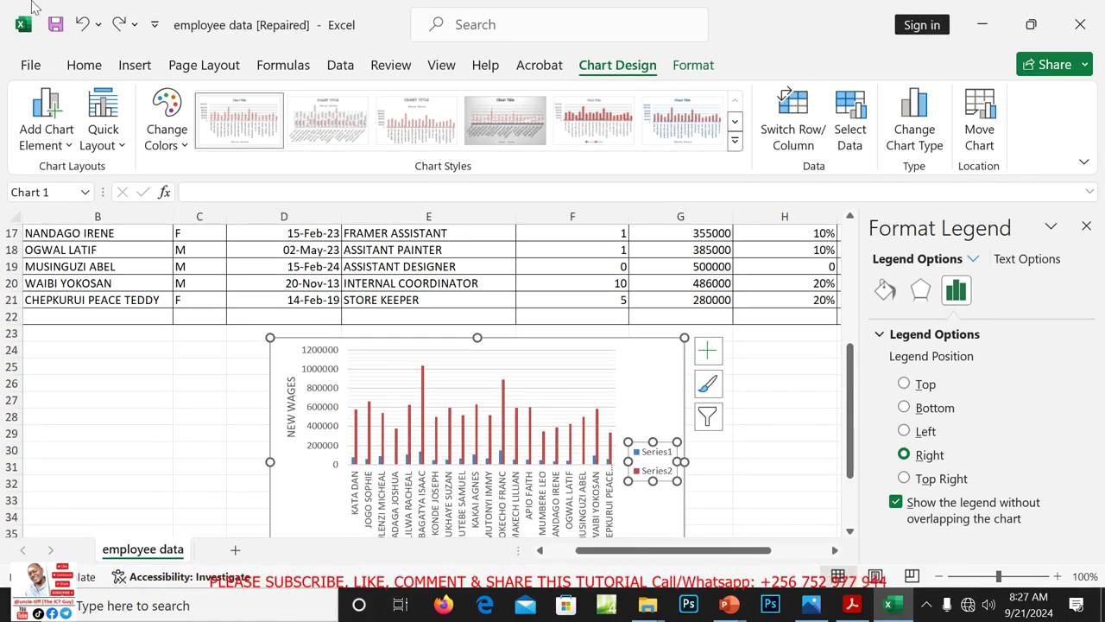
click(80, 24)
click(80, 24)
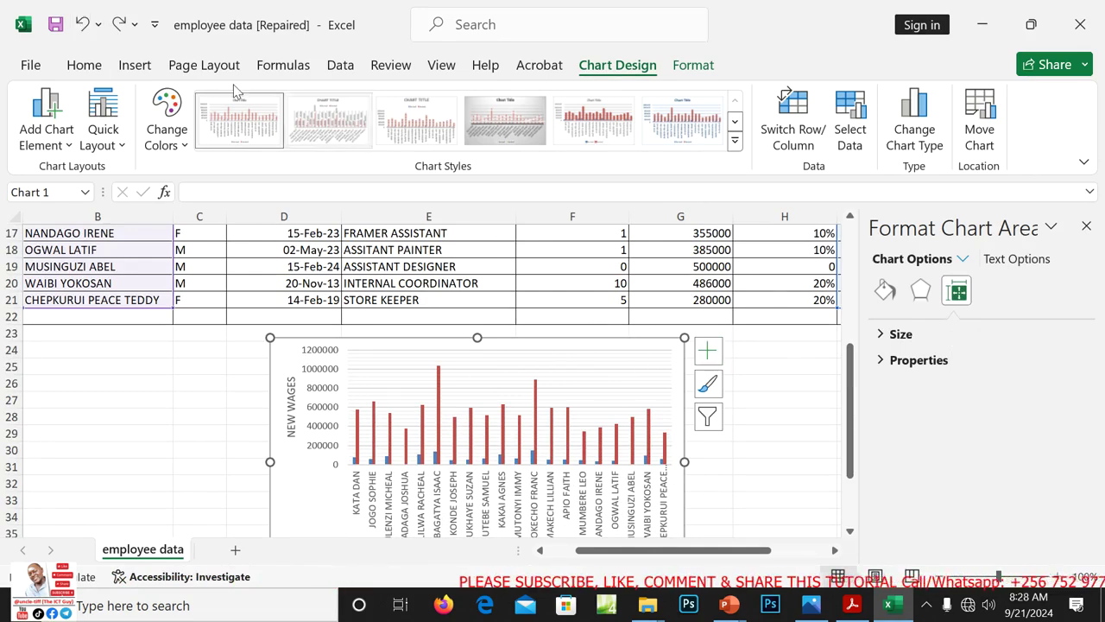
click(119, 24)
click(119, 25)
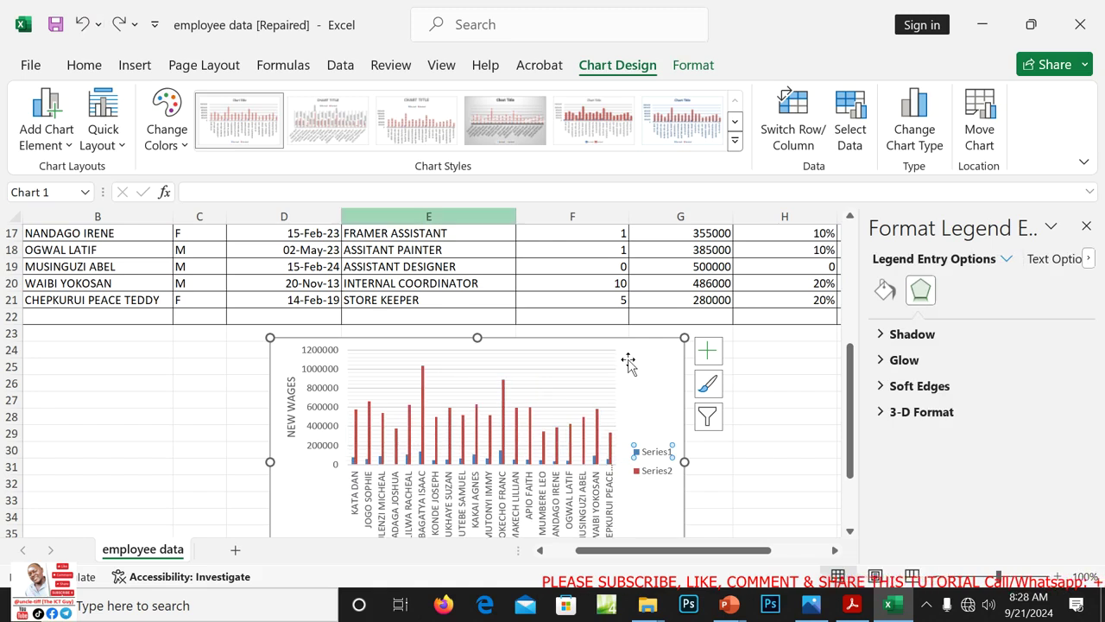
click(710, 354)
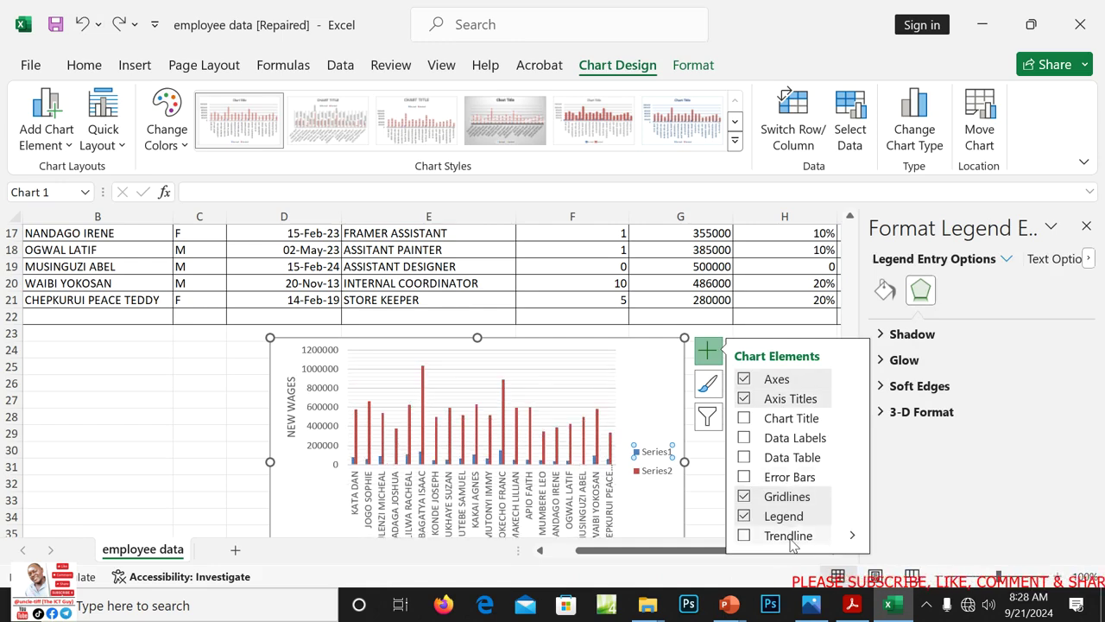
Add a chart title and type 'A GRAPH SHOWING EMPLOYEES WITH THEIR INCREMENT'
click(791, 420)
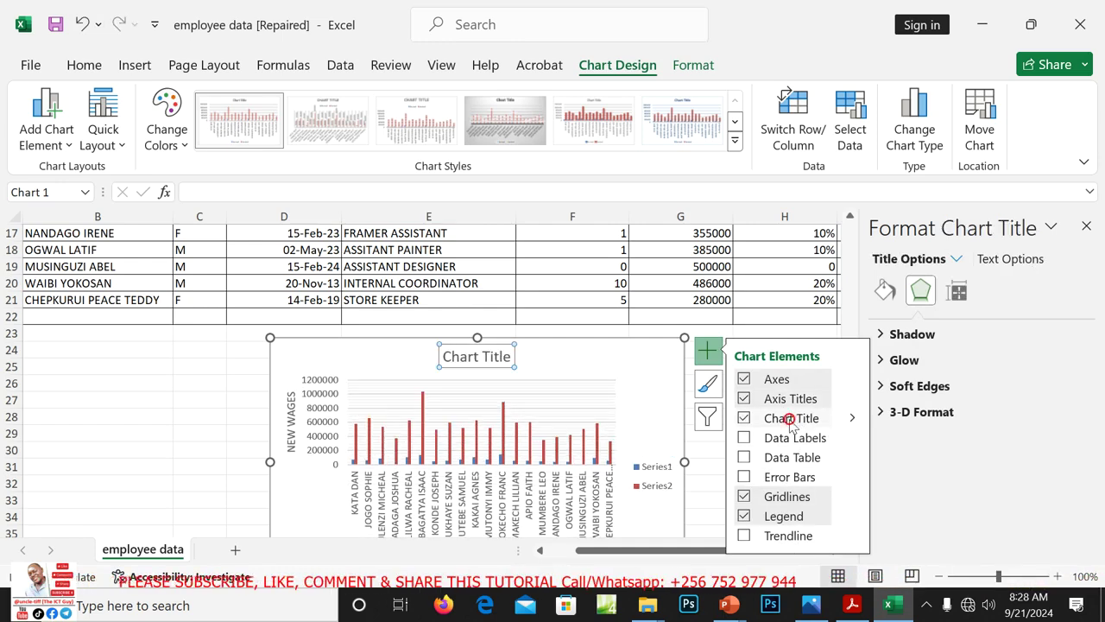
click(497, 356)
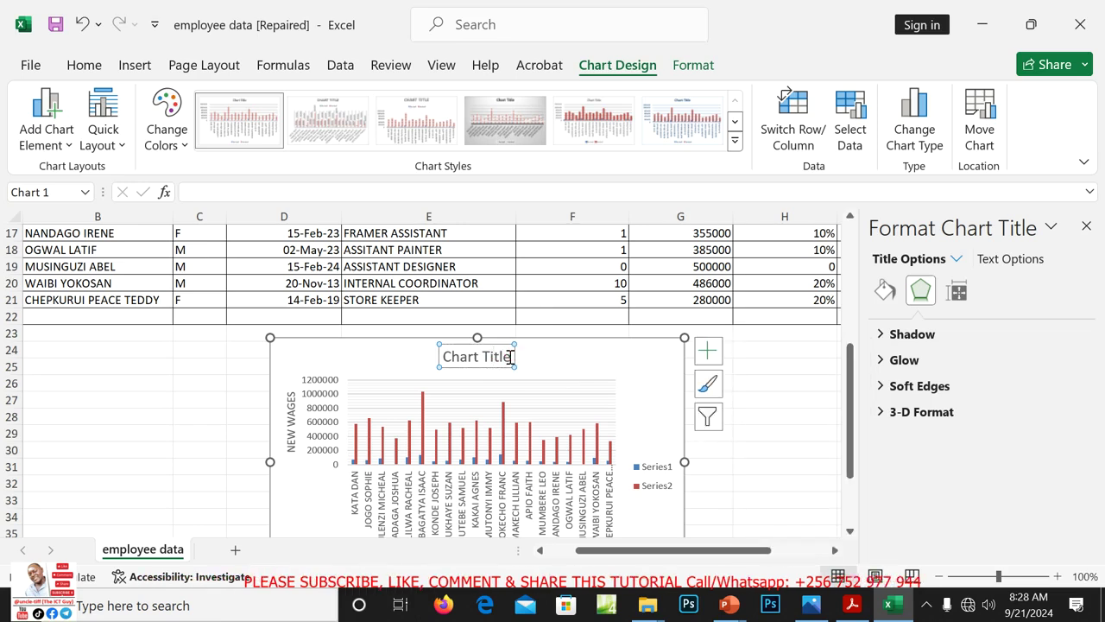
click(508, 356)
key(BackSpace)
key(BackSpace)
key(BackSpace)
key(BackSpace)
key(BackSpace)
key(BackSpace)
key(BackSpace)
key(BackSpace)
key(BackSpace)
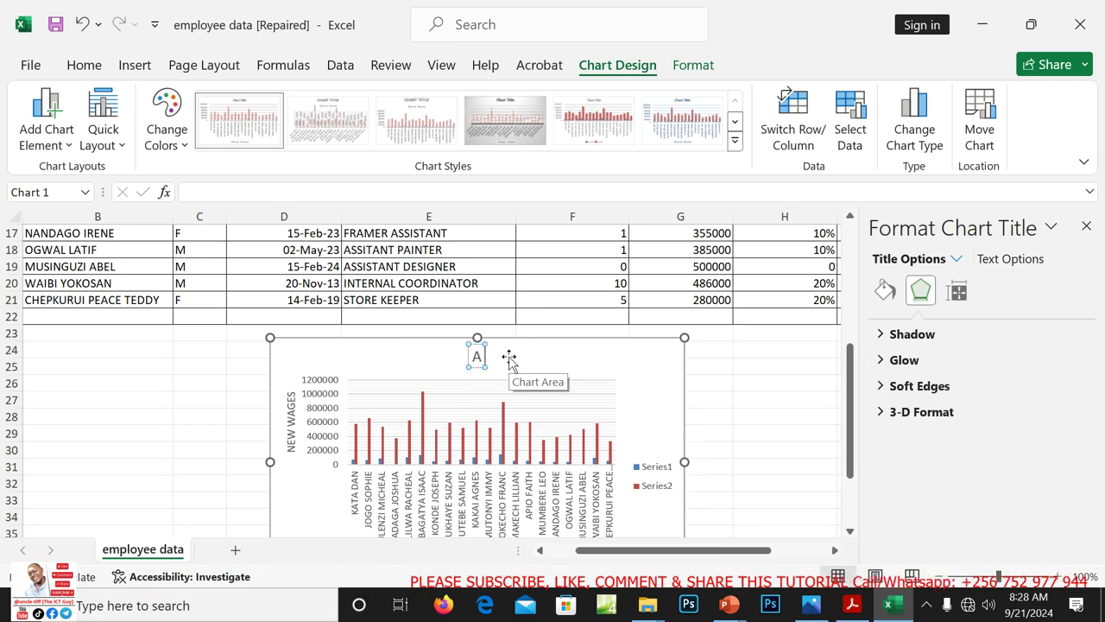
text(A GRAPH)
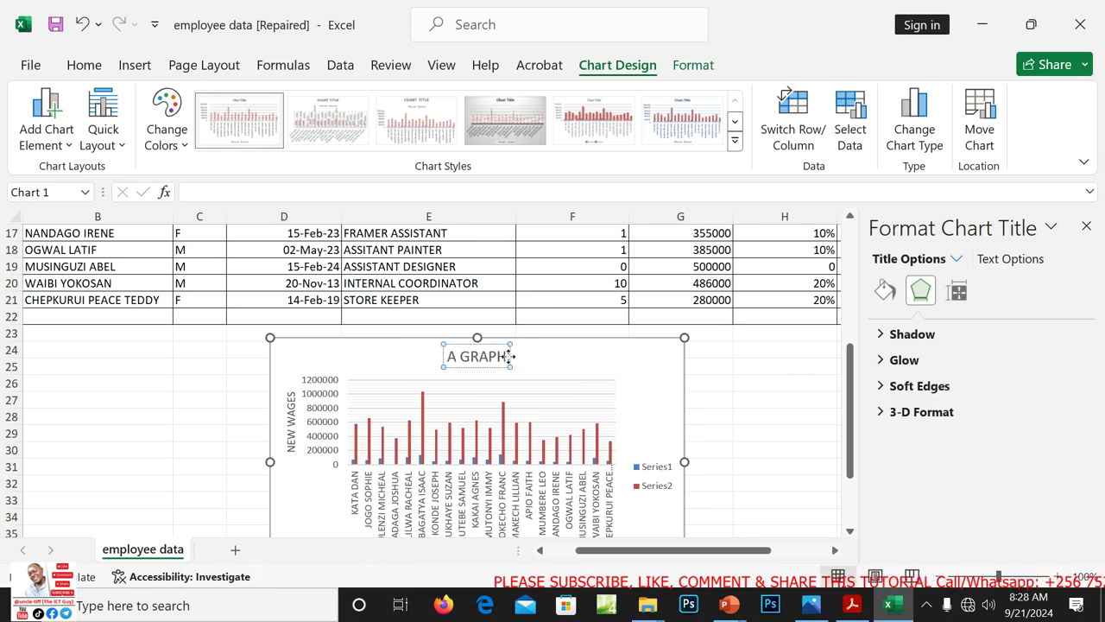
text( SHOWI)
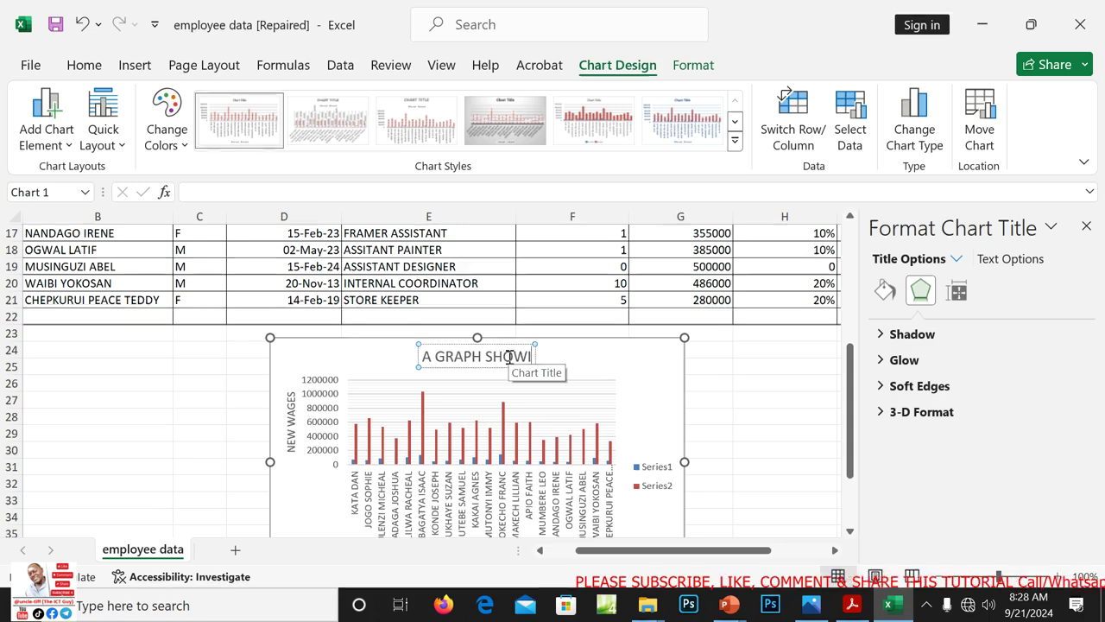
text(NG EMPLO)
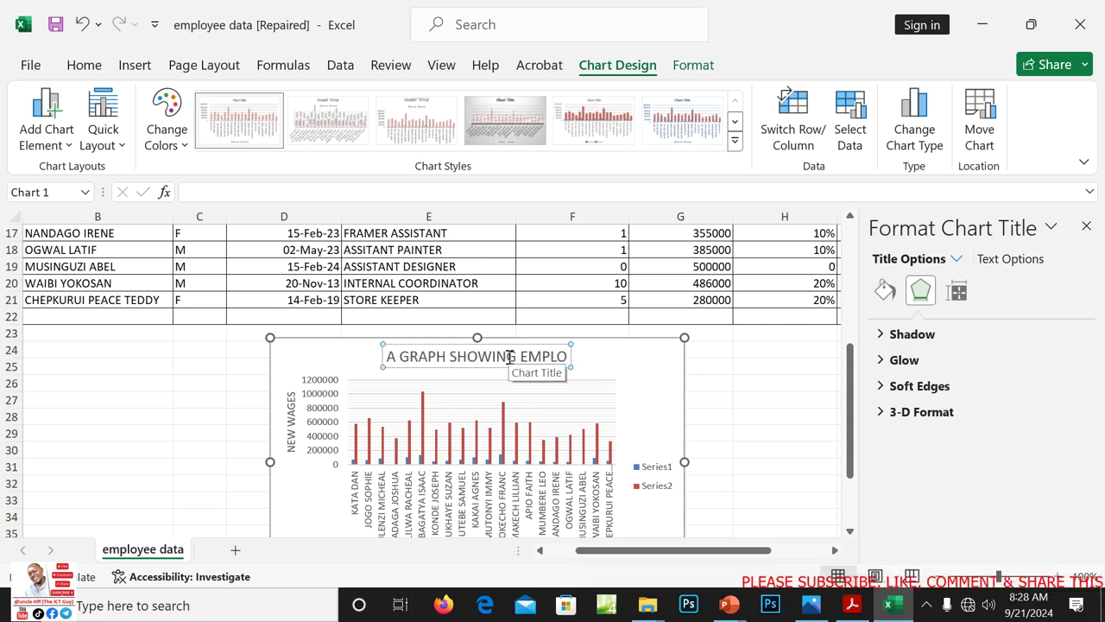
text(YEES W)
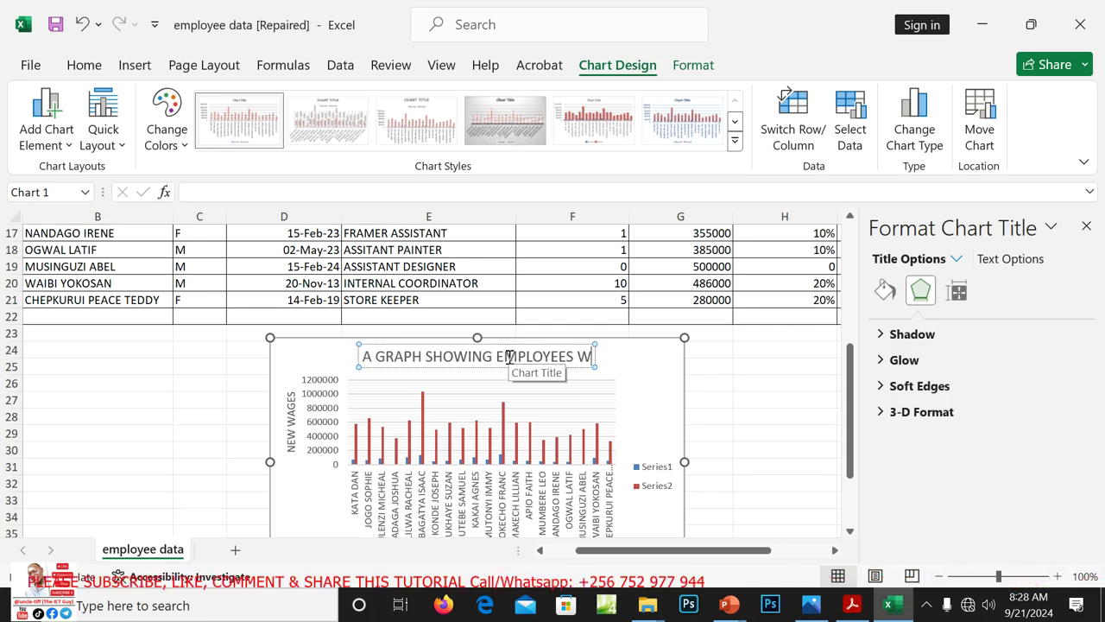
text(ITH THEIR)
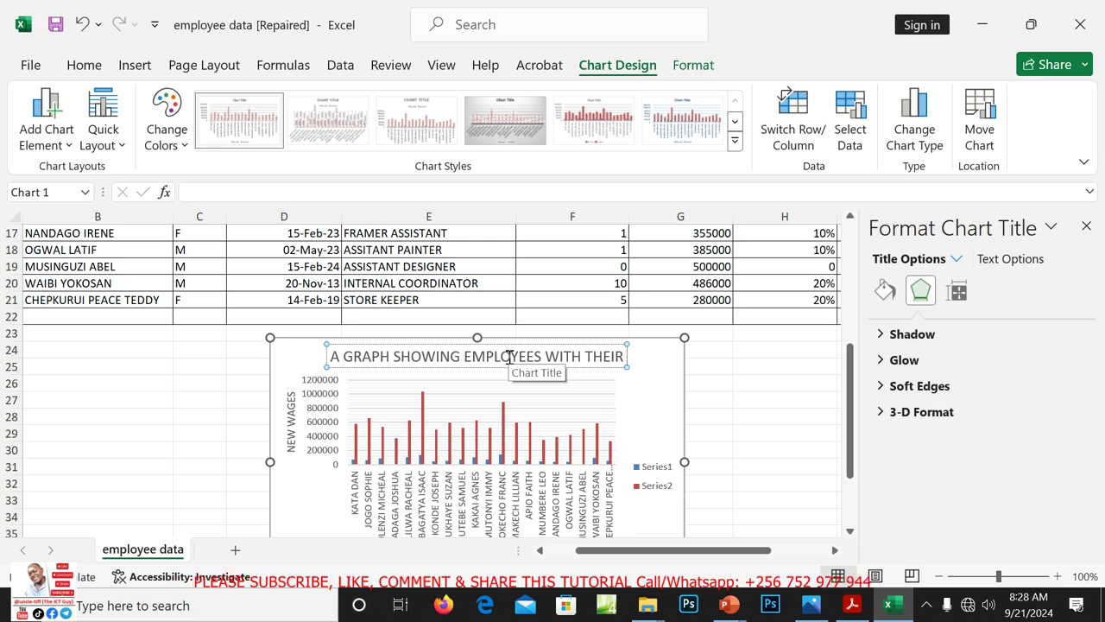
text( INCREMEN)
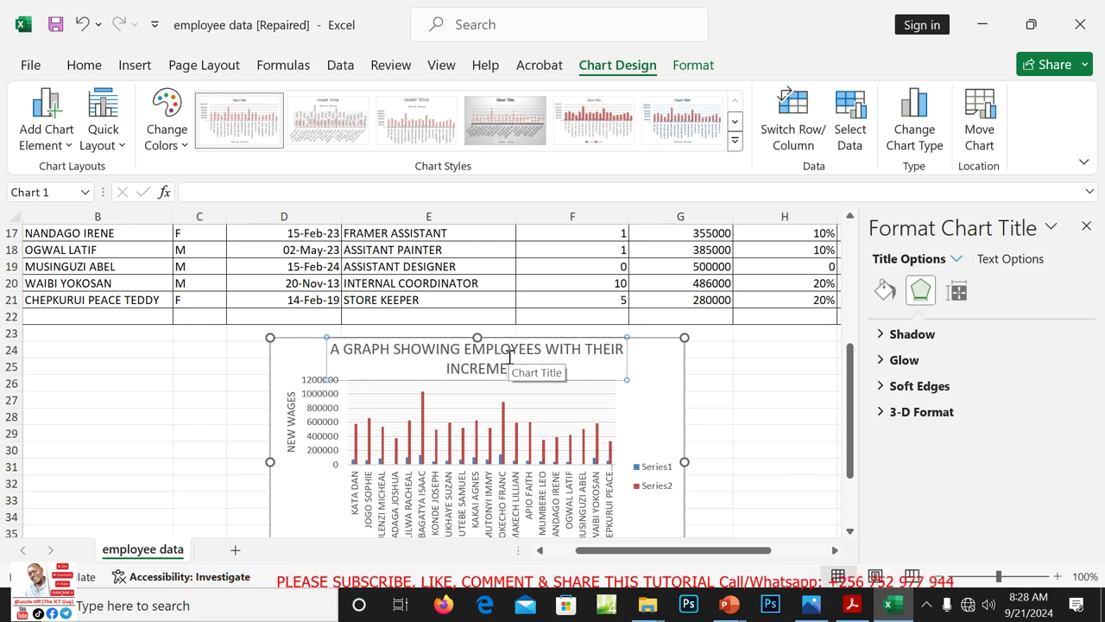
text(TS)
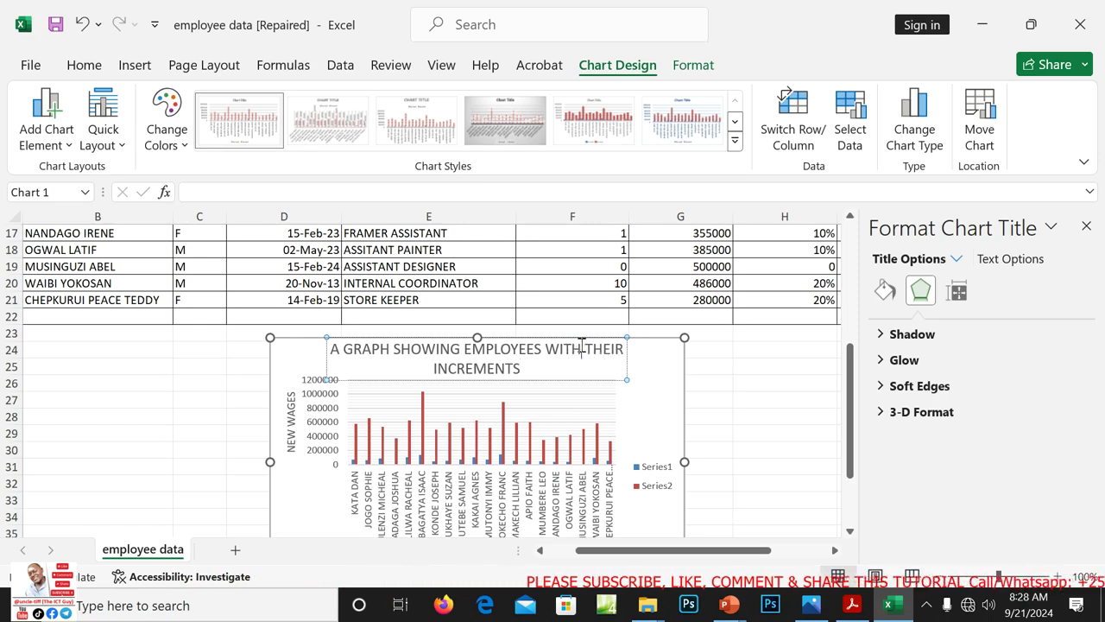
Reword the title to 'A GRAPH SHOWING EMPLOYEE'S INCREMENTS AND THEIR NEW WAGES'
key(BackSpace)
key(BackSpace)
key(BackSpace)
key(BackSpace)
key(BackSpace)
key(BackSpace)
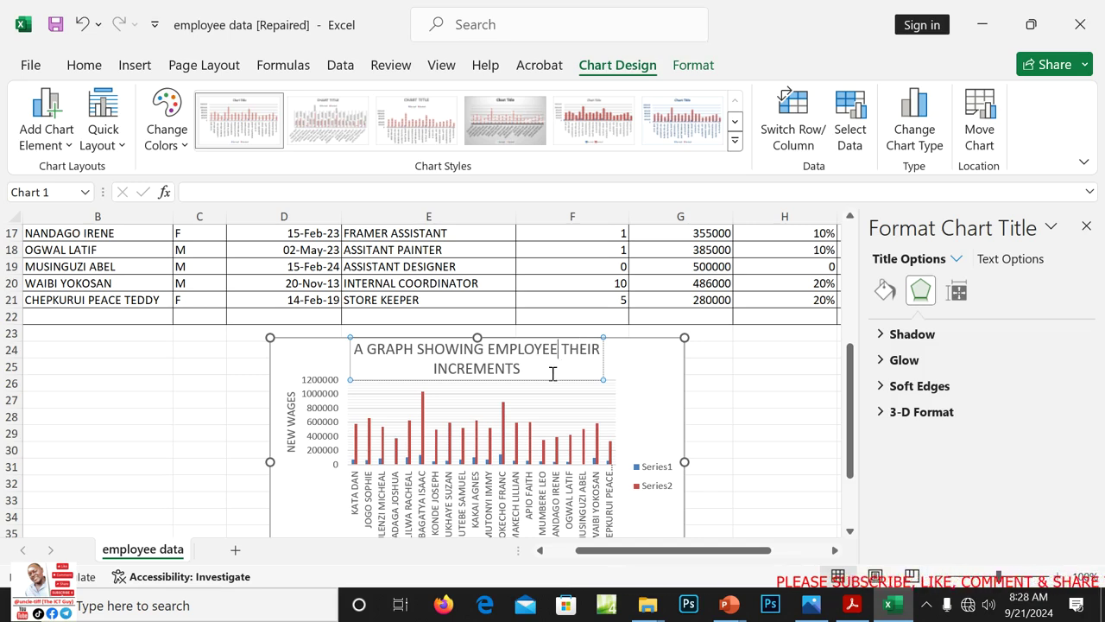
text('S)
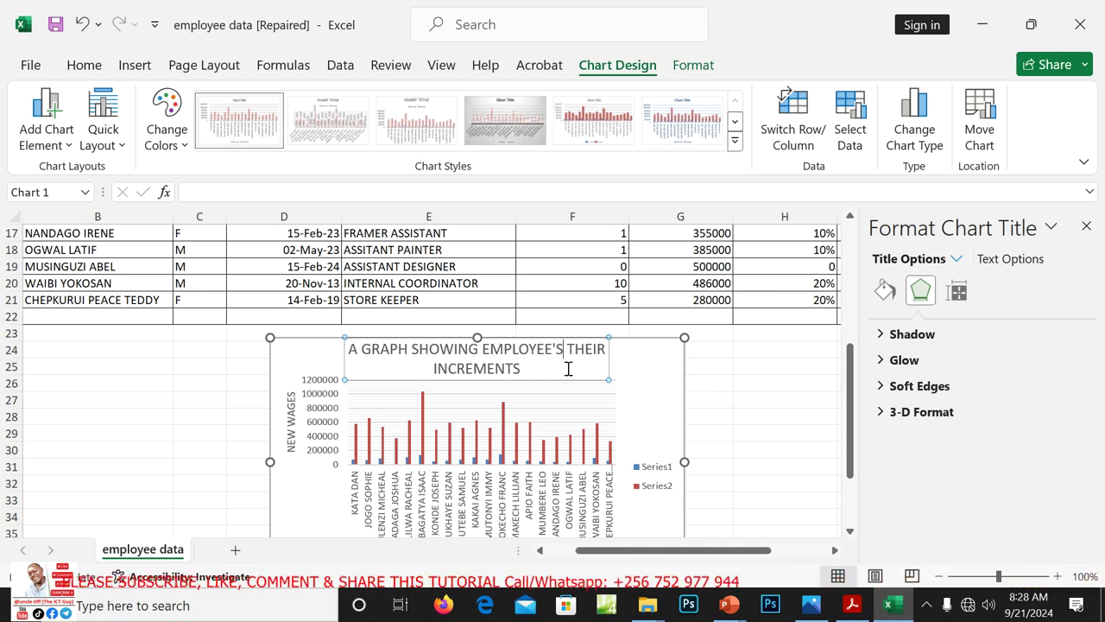
click(604, 349)
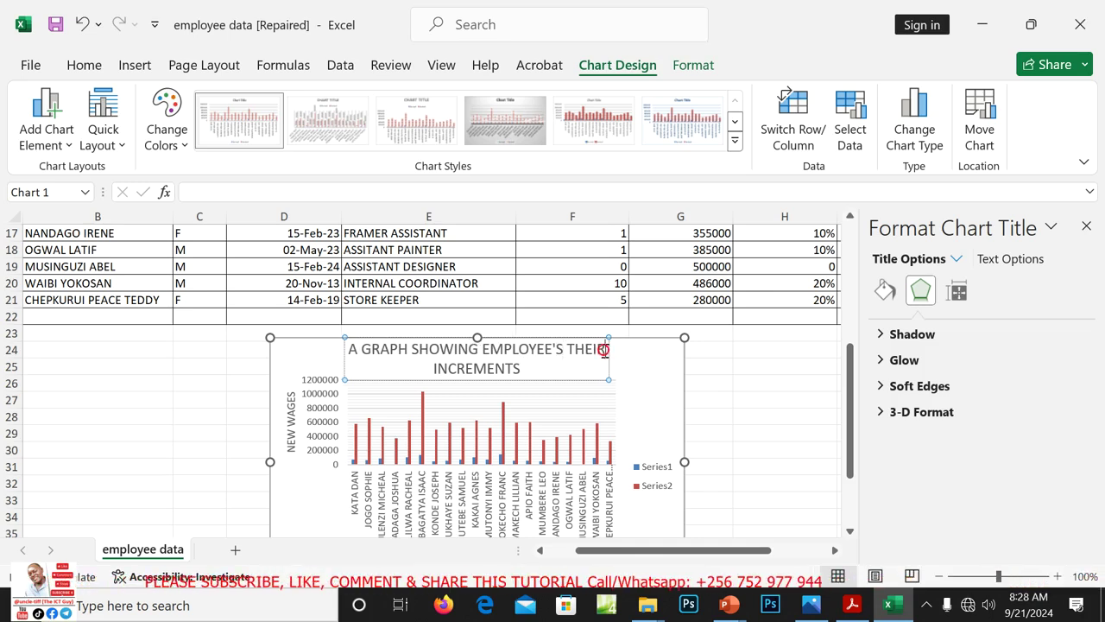
key(BackSpace)
key(BackSpace)
key(BackSpace)
key(BackSpace)
key(BackSpace)
key(BackSpace)
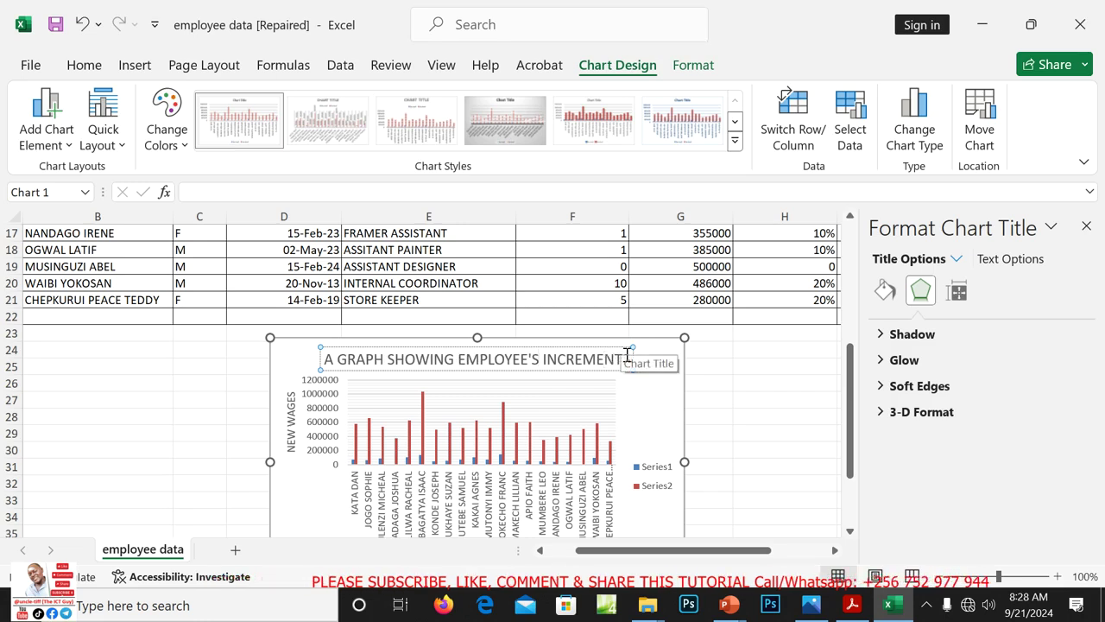
click(627, 356)
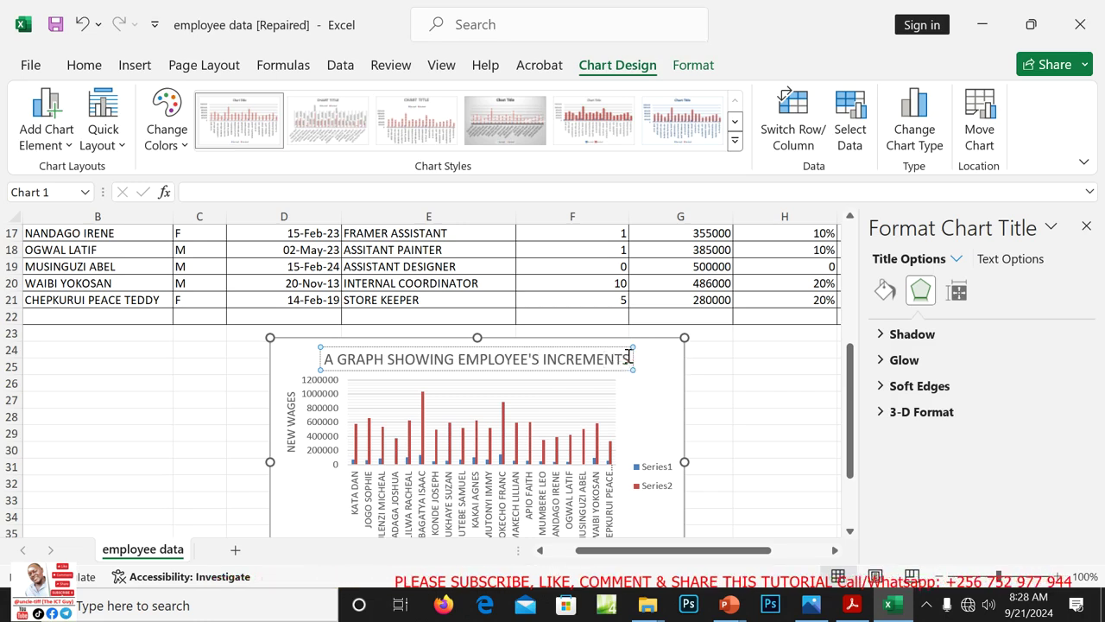
text(AND)
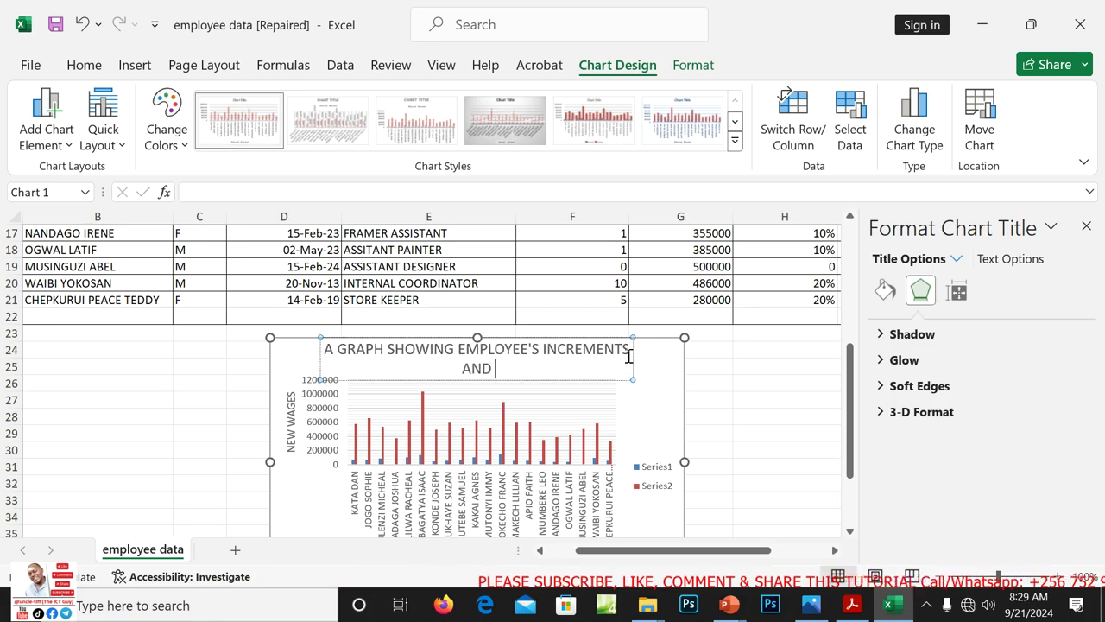
text( THEIR N)
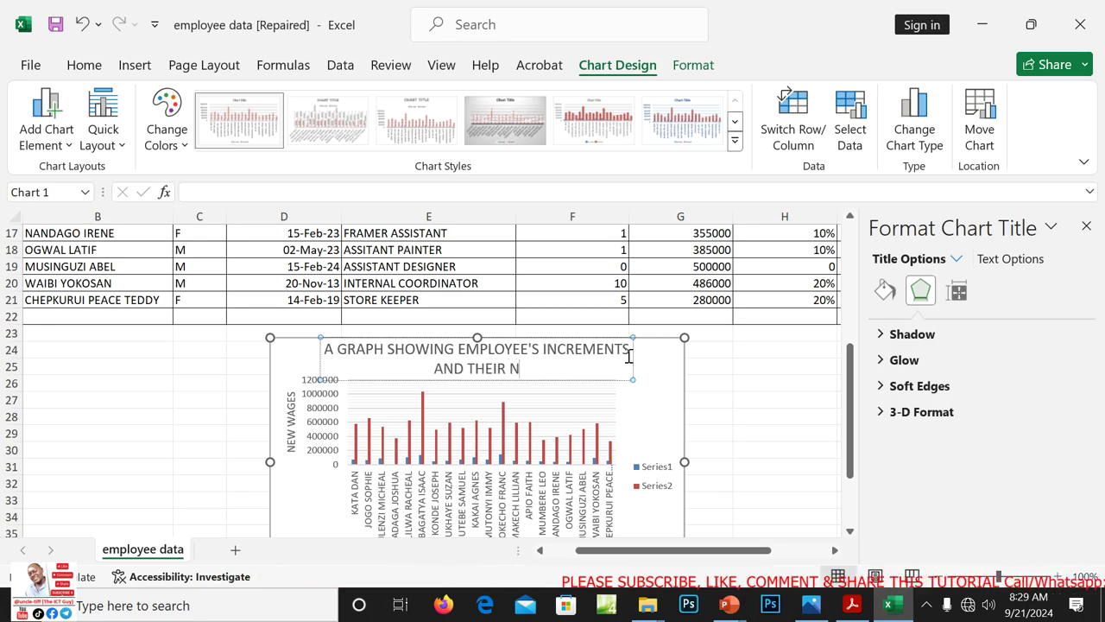
text(EW WAGE)
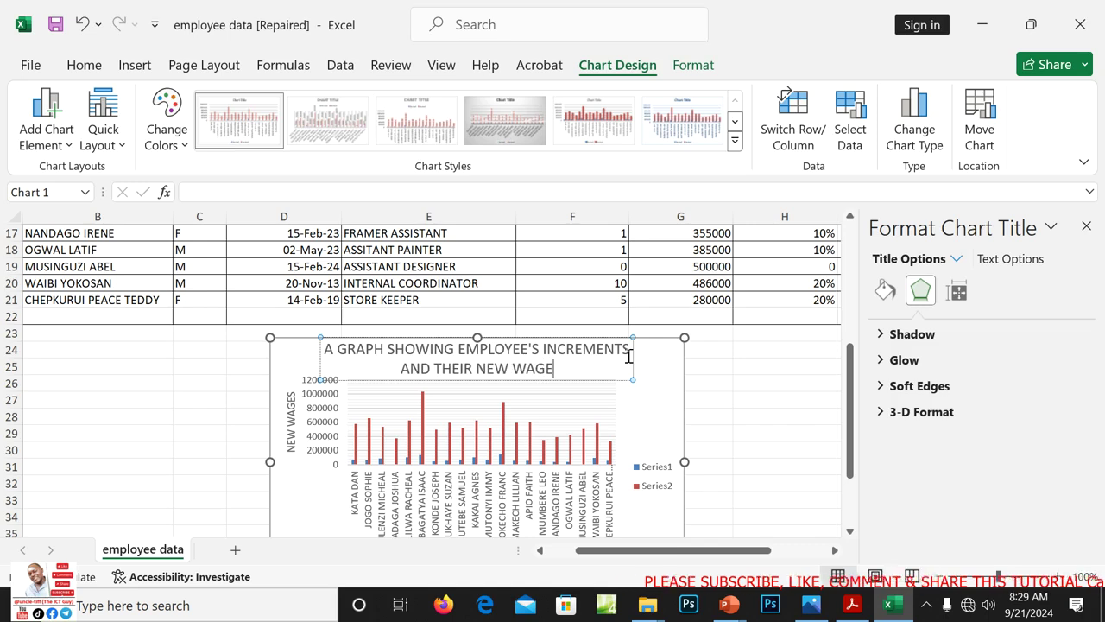
text(S)
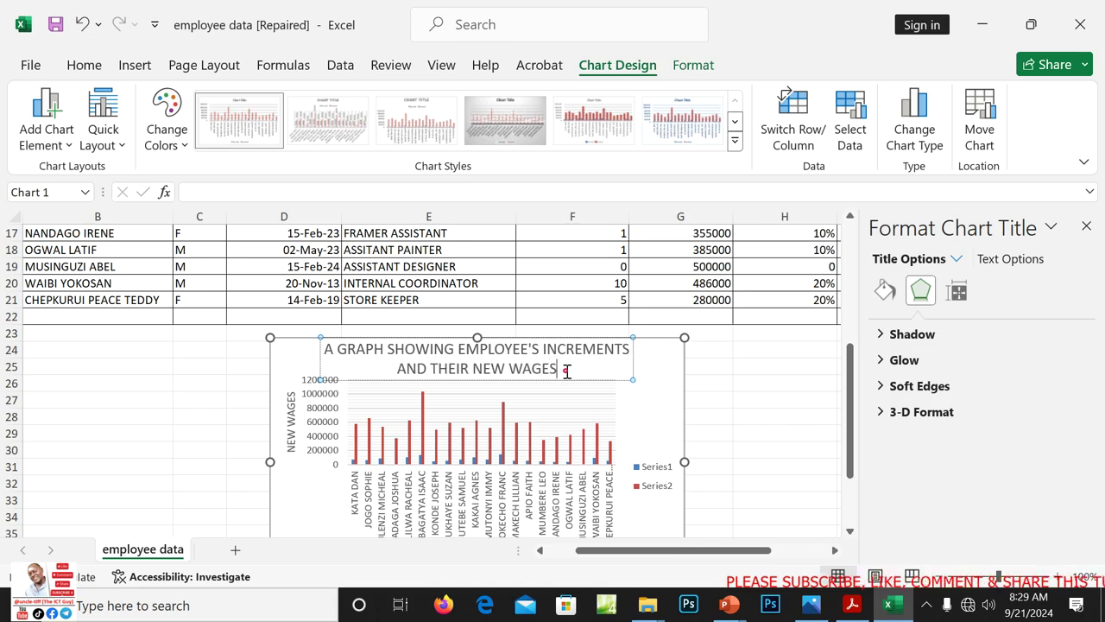
Make the full title bold with Ctrl+B and red, then close the Format Shape pane
drag(566, 371, 339, 355)
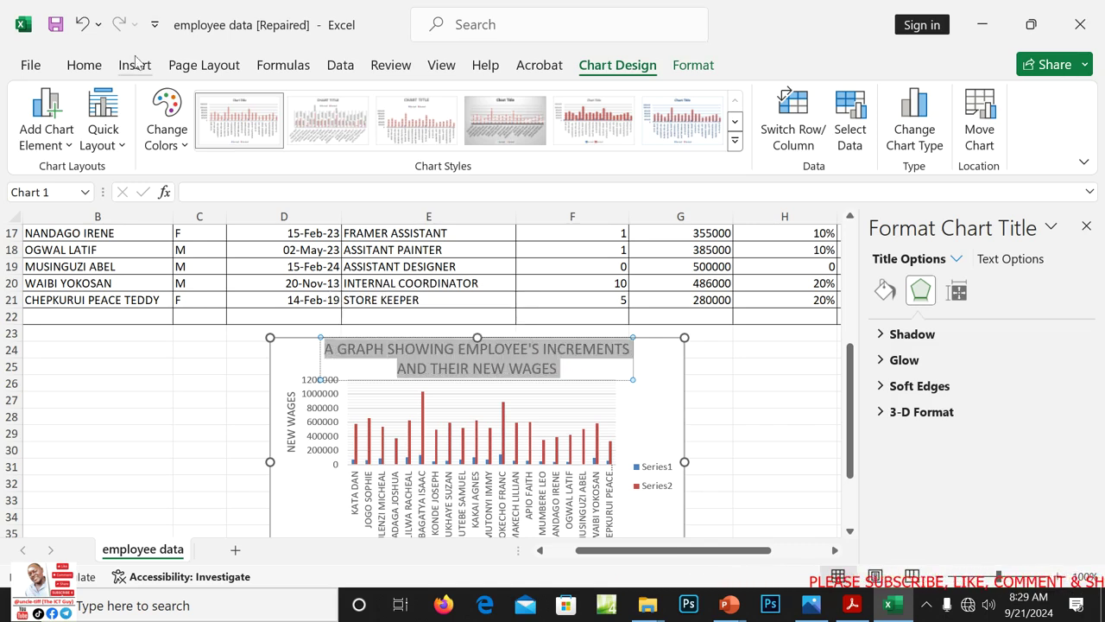
click(84, 65)
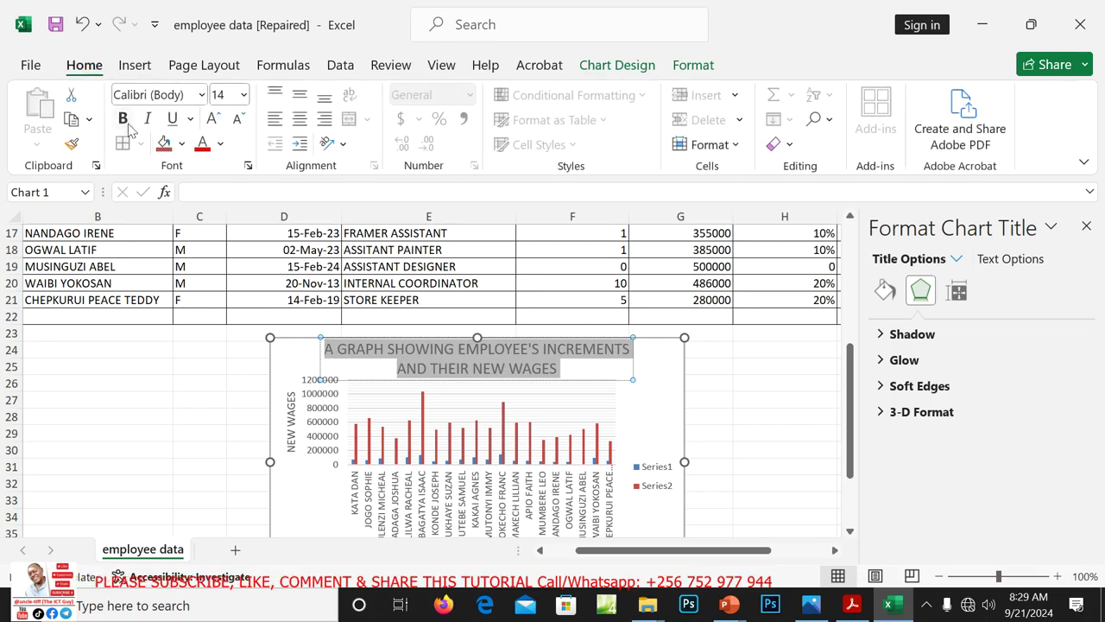
key(ctrl+b)
click(203, 143)
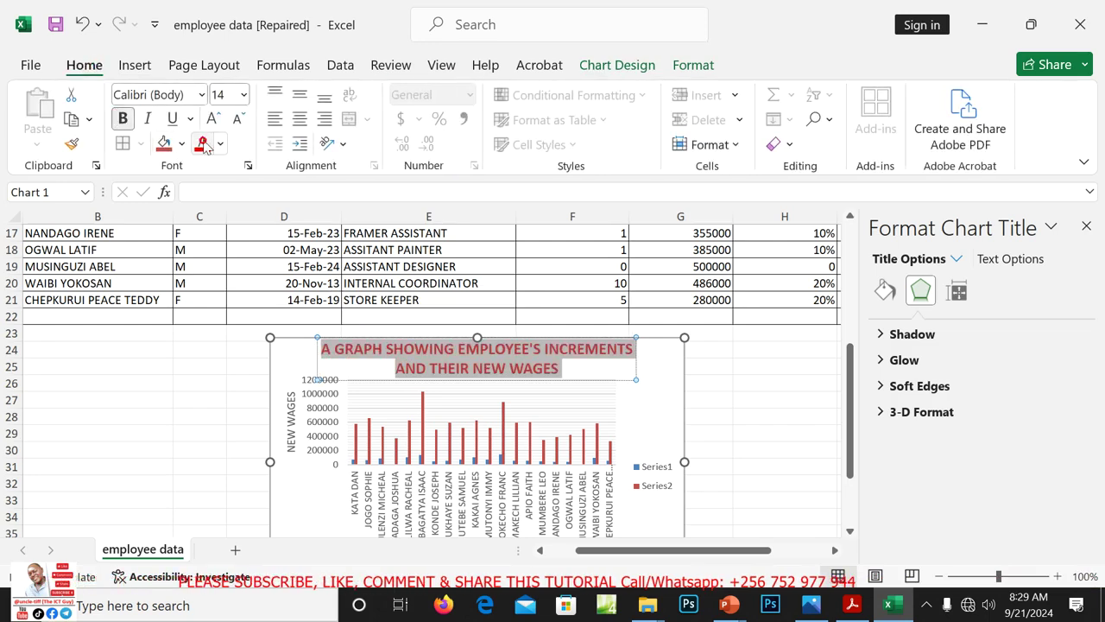
click(798, 428)
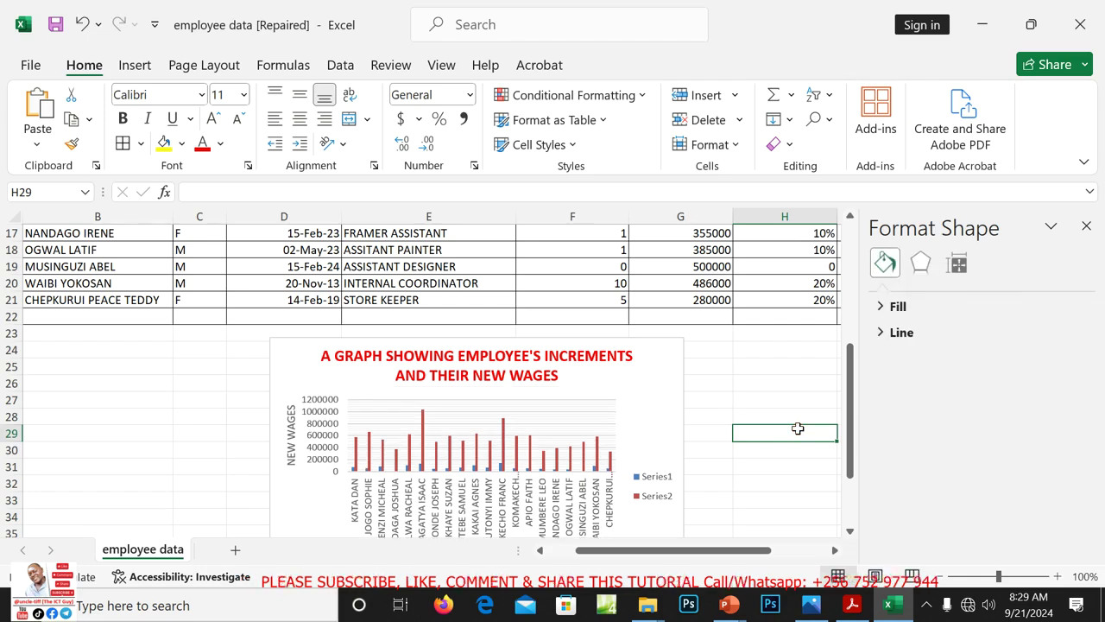
click(1085, 227)
Scroll back to the top of the table and inspect the nested IF formula in cell H9
drag(1101, 390, 1090, 275)
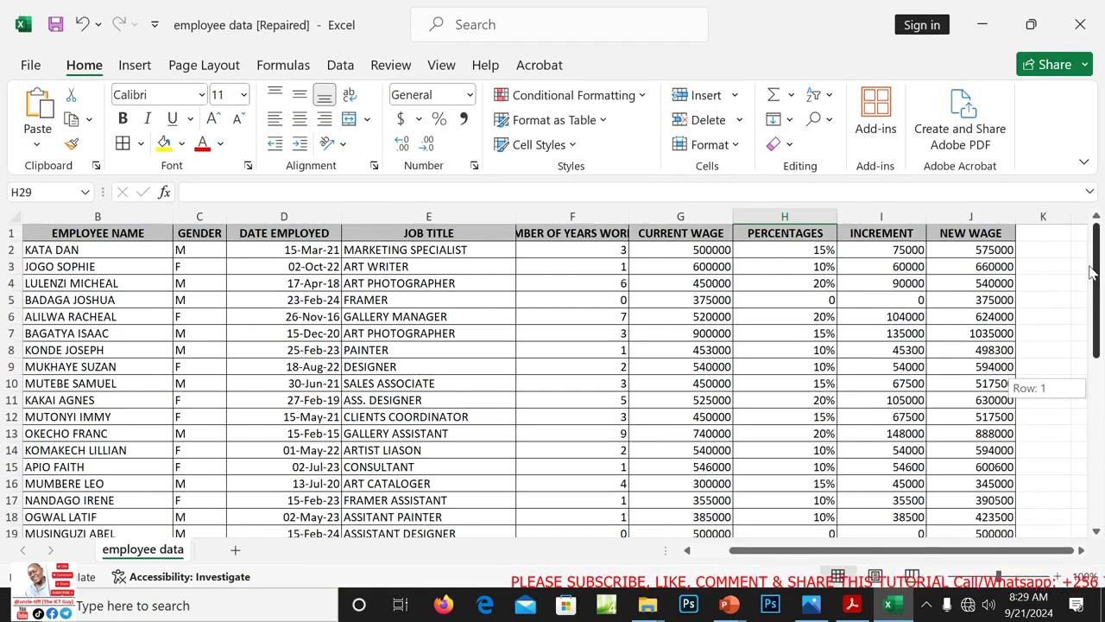
drag(1090, 273, 1094, 390)
click(743, 354)
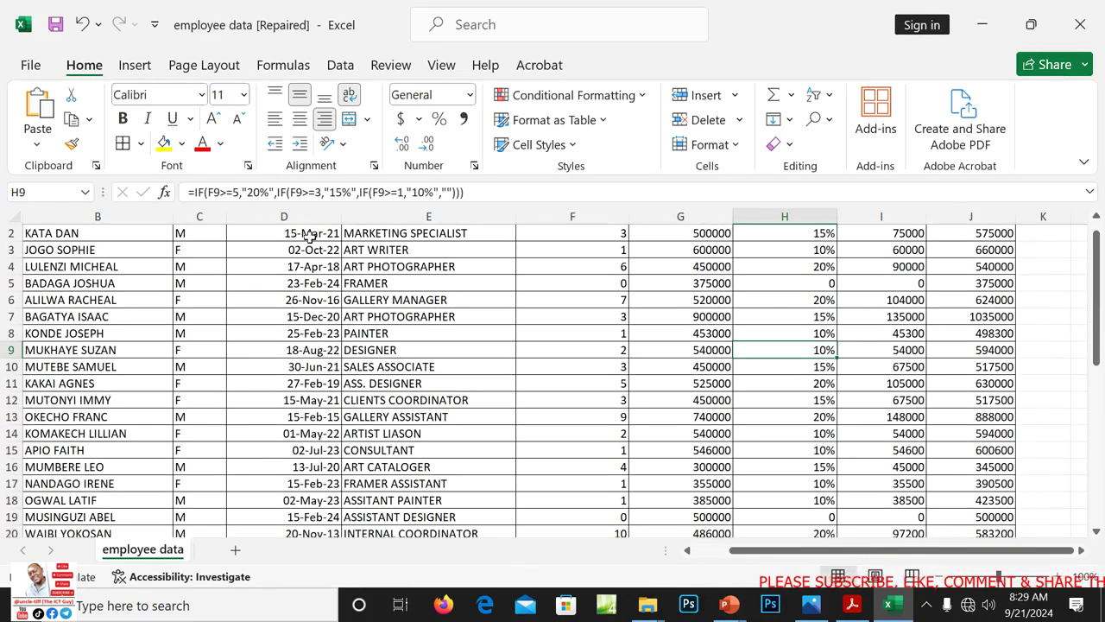
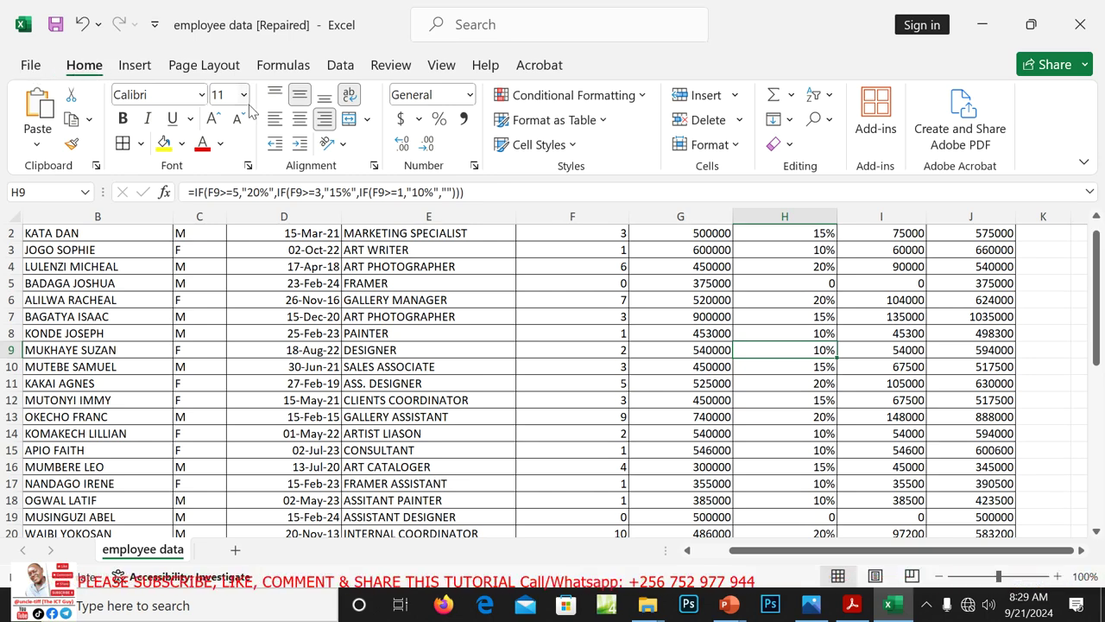
Save the workbook as 'employee data' in ITEM 1, replacing the existing employee data.xlsx
key(ctrl+s)
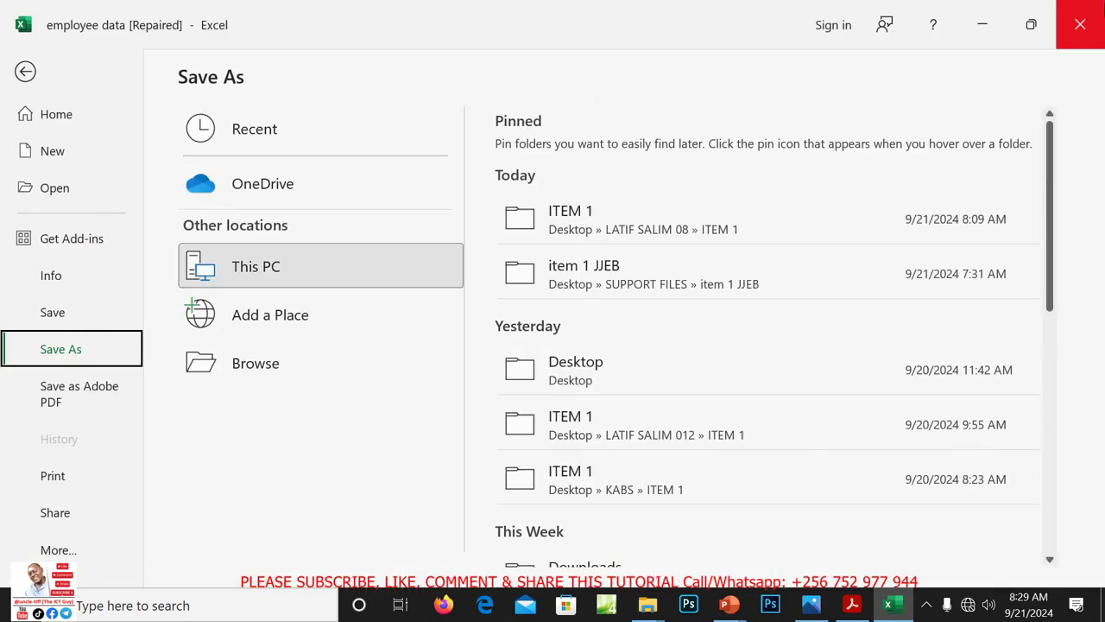
click(31, 83)
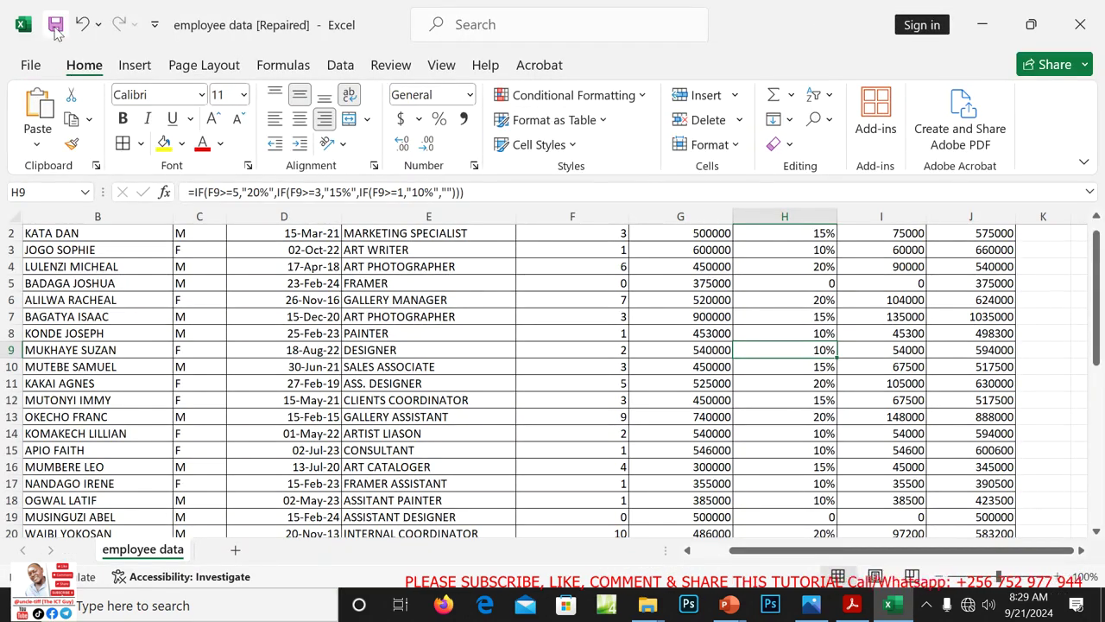
click(56, 26)
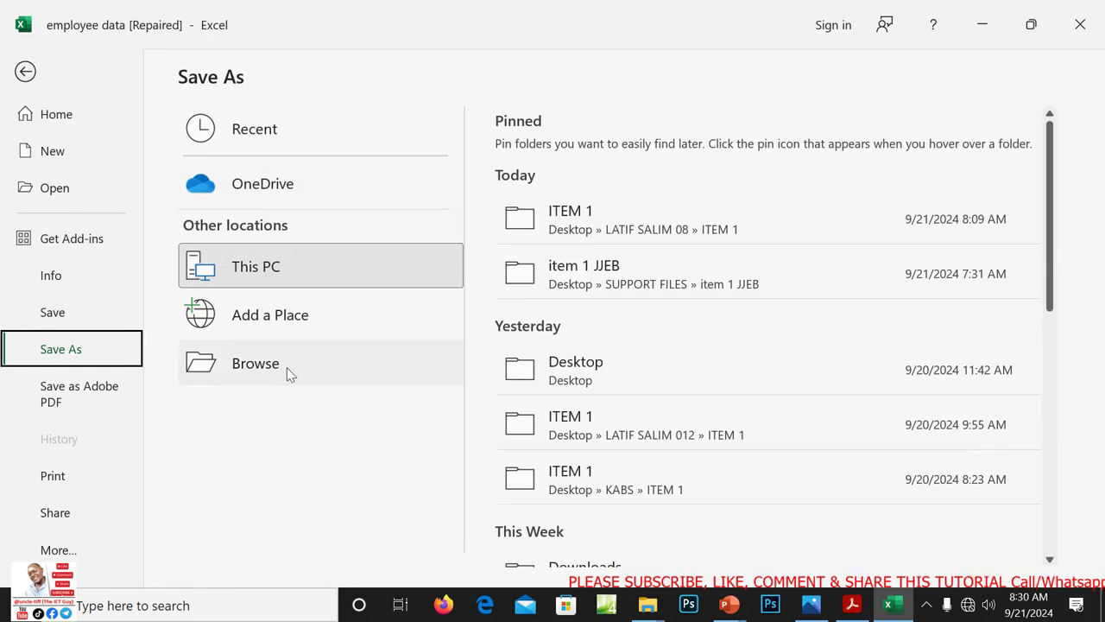
click(243, 367)
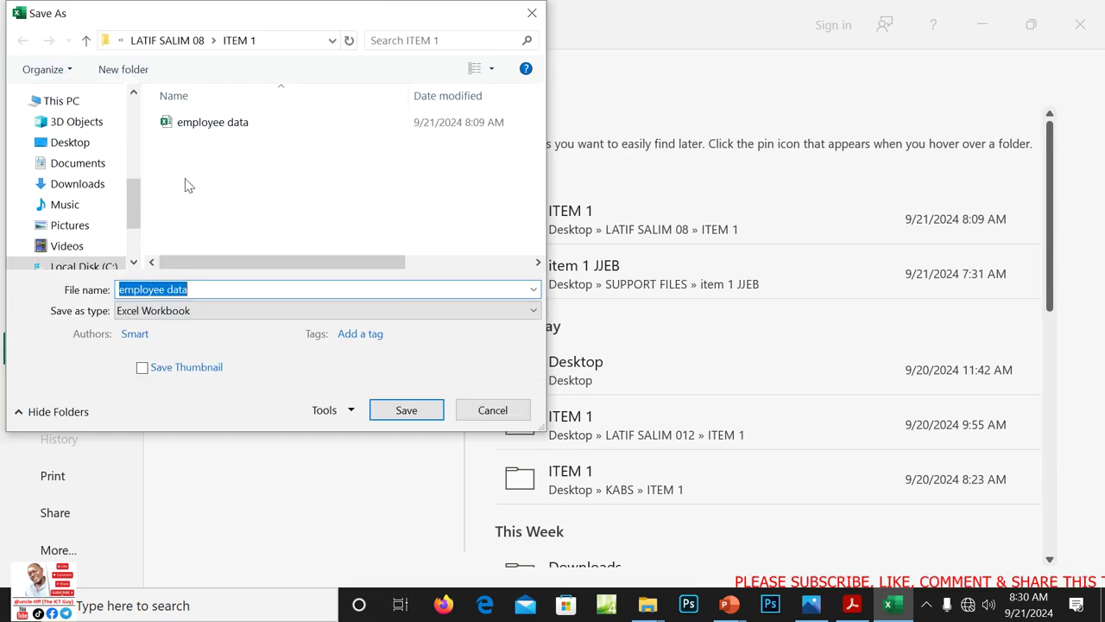
click(168, 125)
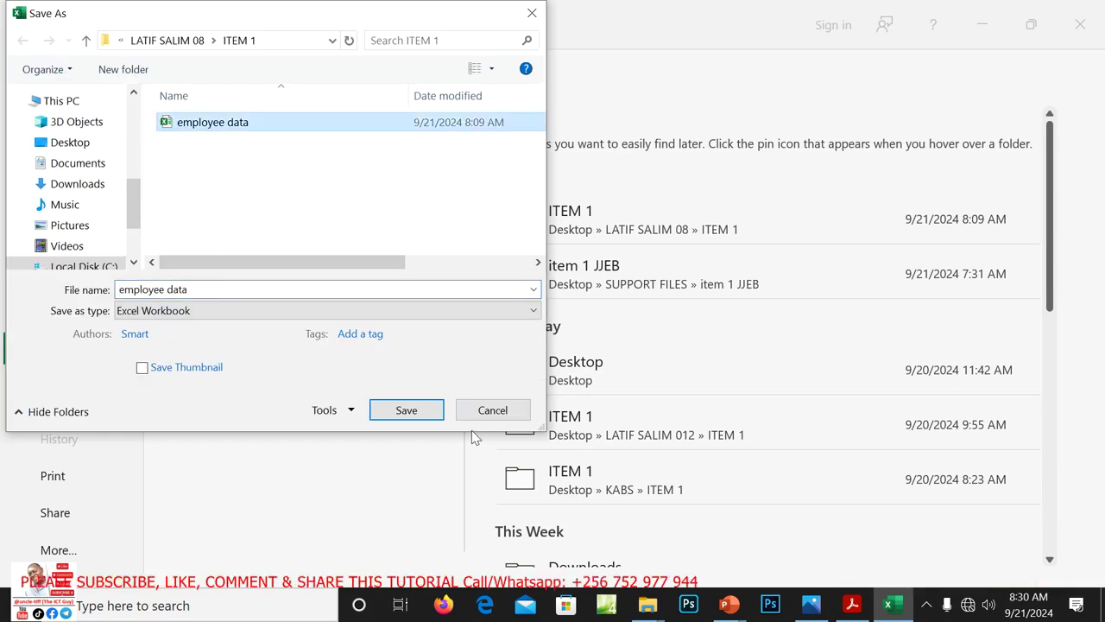
click(425, 414)
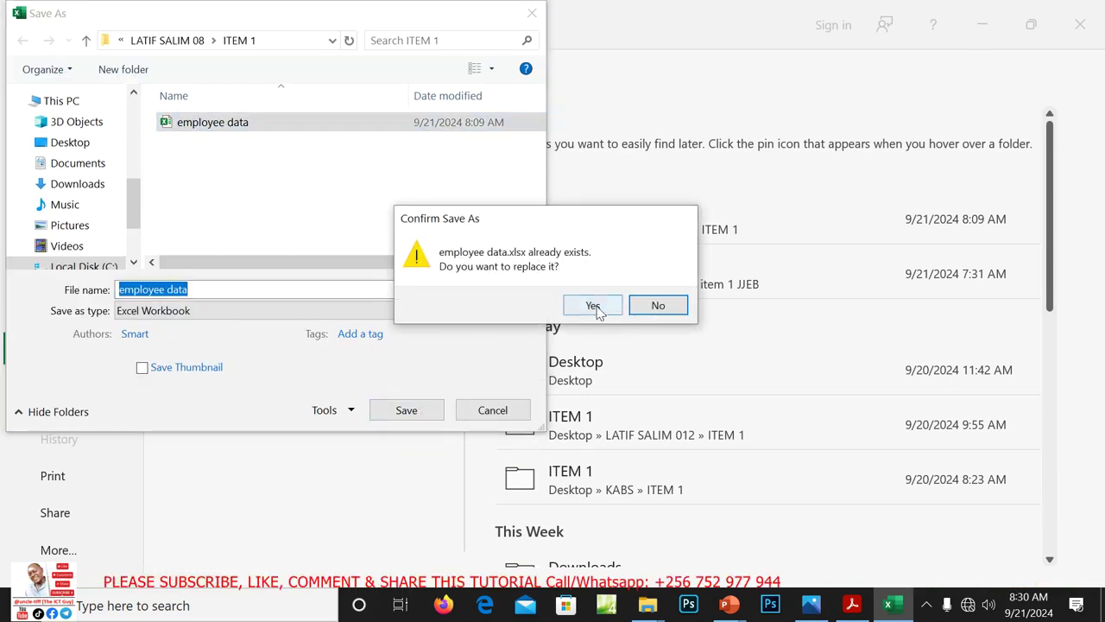
click(593, 305)
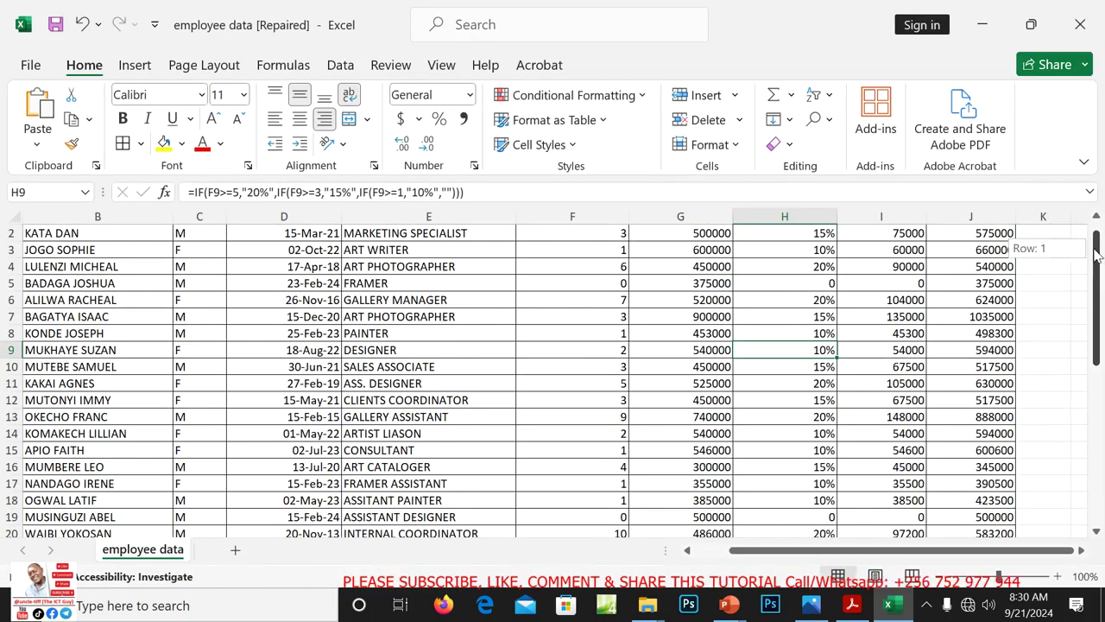
Close Excel and reopen the saved employee data workbook from the ITEM 1 folder
mouse_move(1096, 255)
mouse_down()
mouse_move(1096, 356)
mouse_move(1094, 234)
mouse_up()
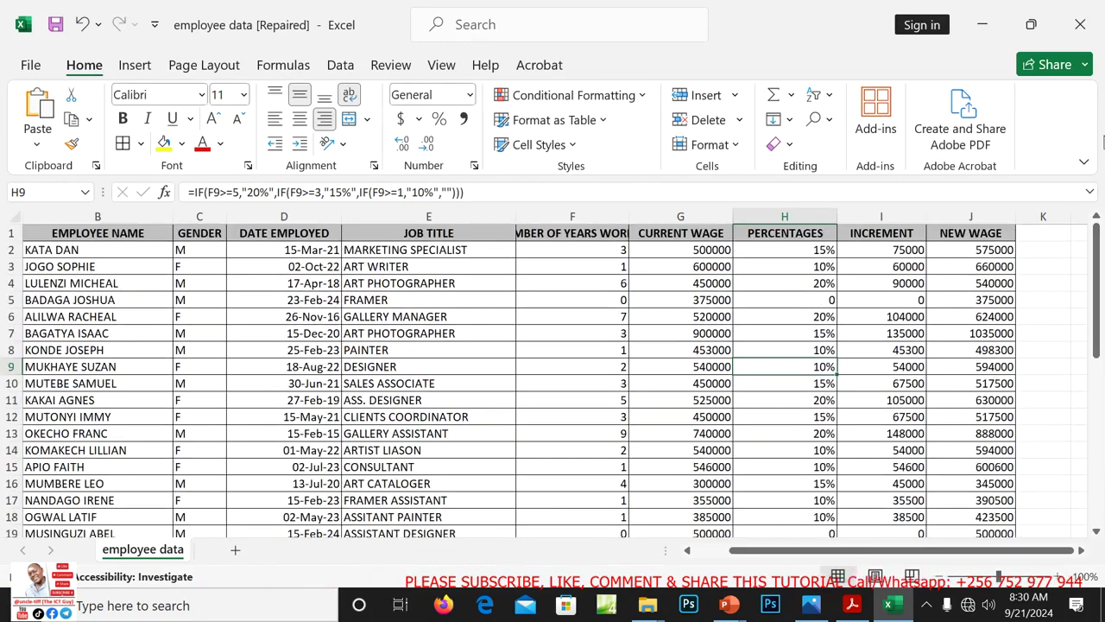
click(1083, 23)
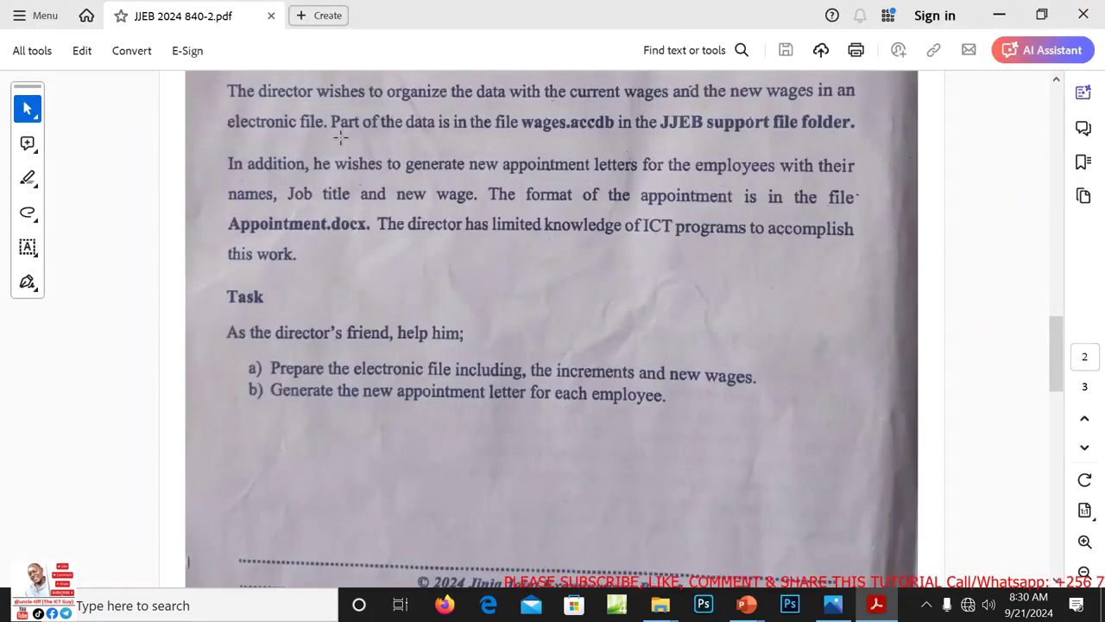
click(999, 15)
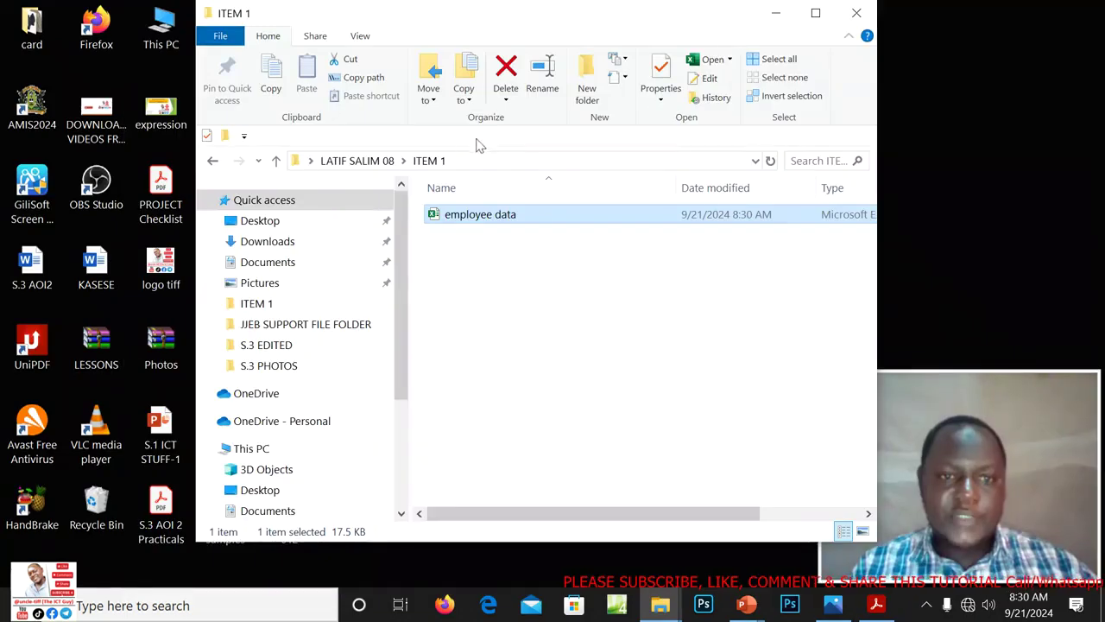
double_click(466, 221)
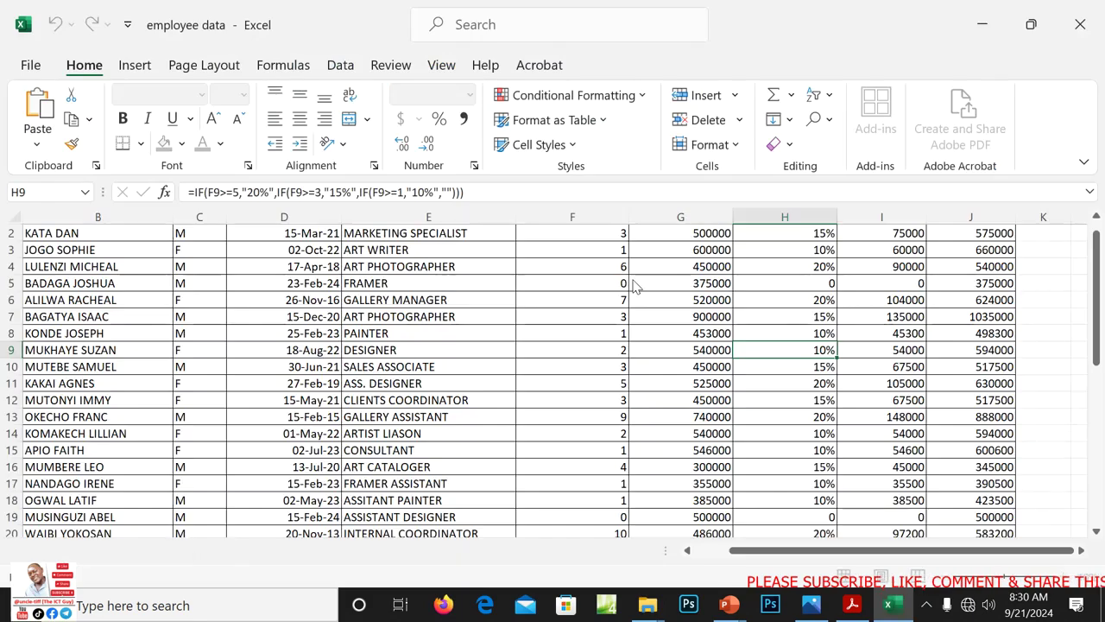
After checking the sheet, close the workbook and the ITEM 1 Explorer window
drag(1094, 352, 1092, 326)
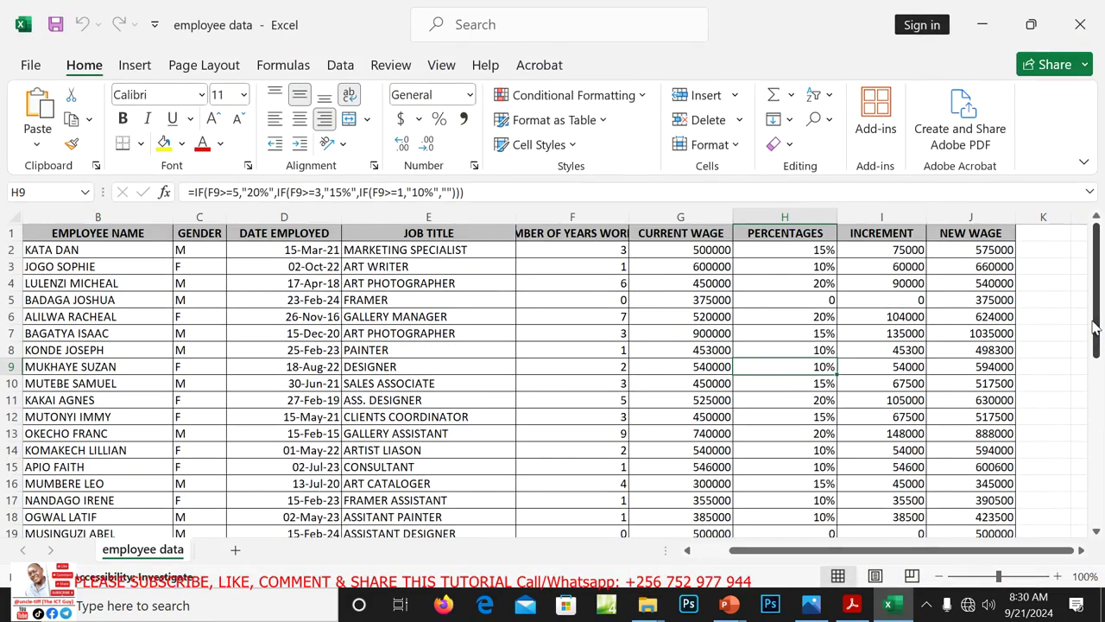
click(1079, 19)
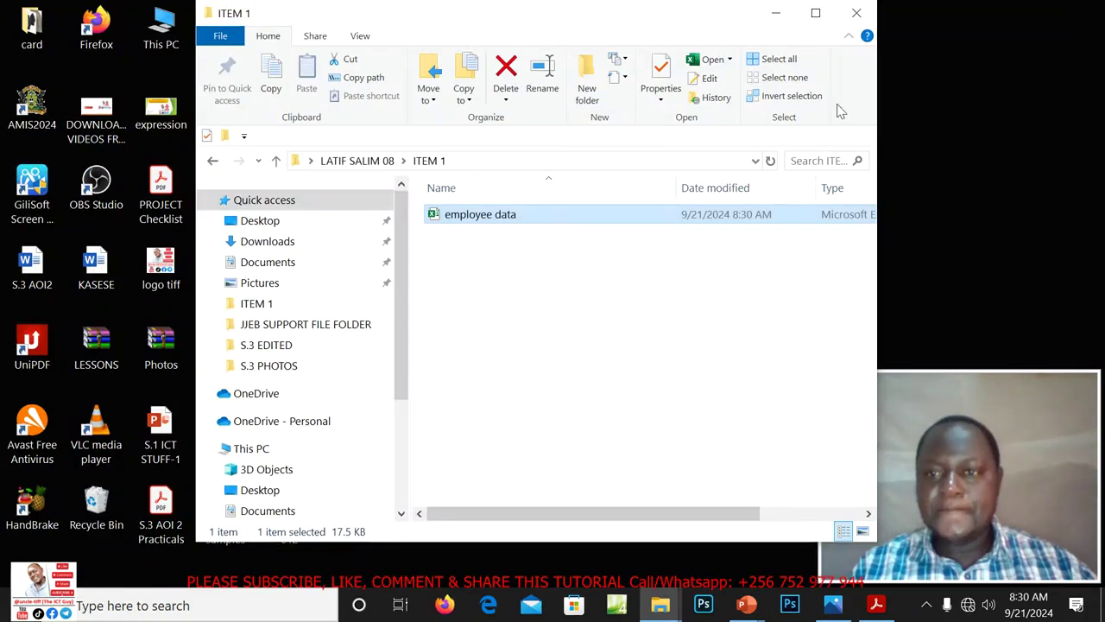
click(857, 14)
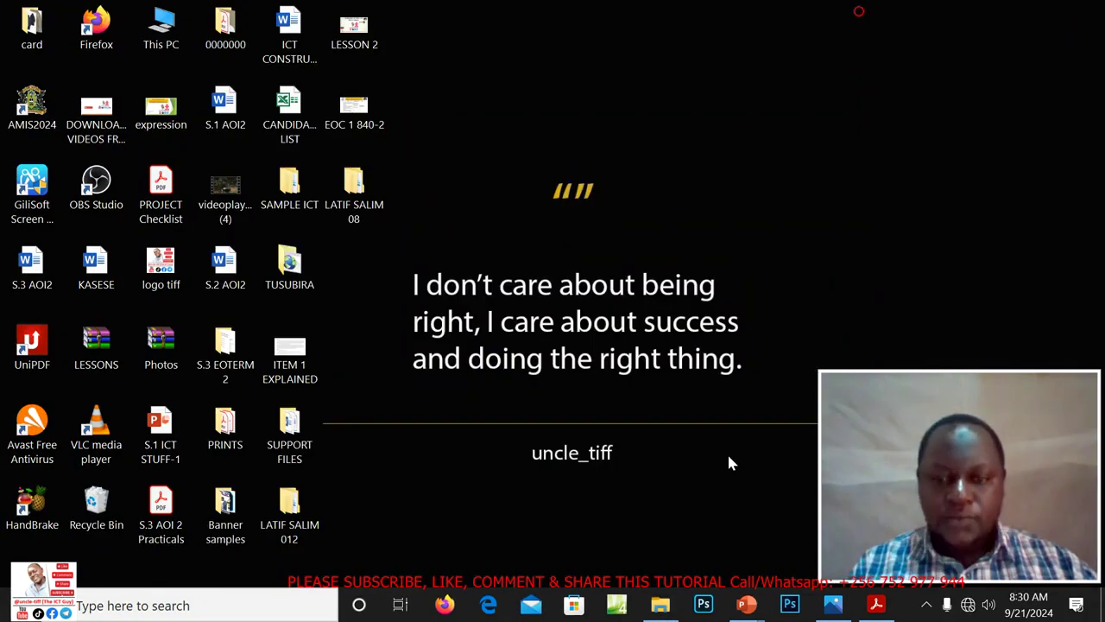
Review the task sheet, then open apointment.docx from the JJEB SUPPORT FILE FOLDER
click(876, 604)
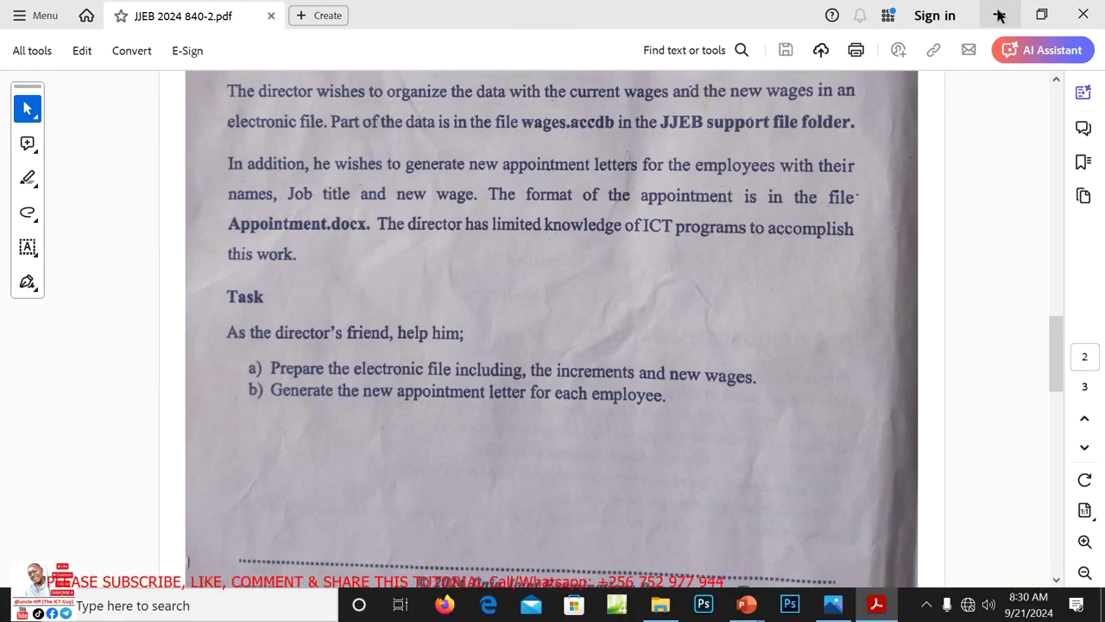
click(999, 14)
click(659, 604)
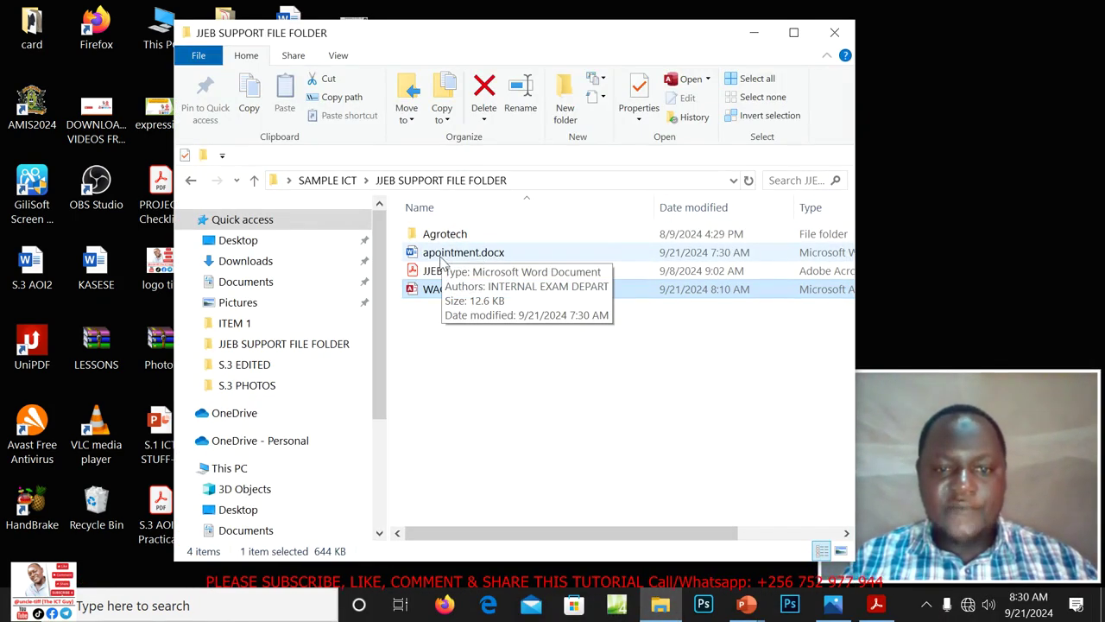
double_click(467, 253)
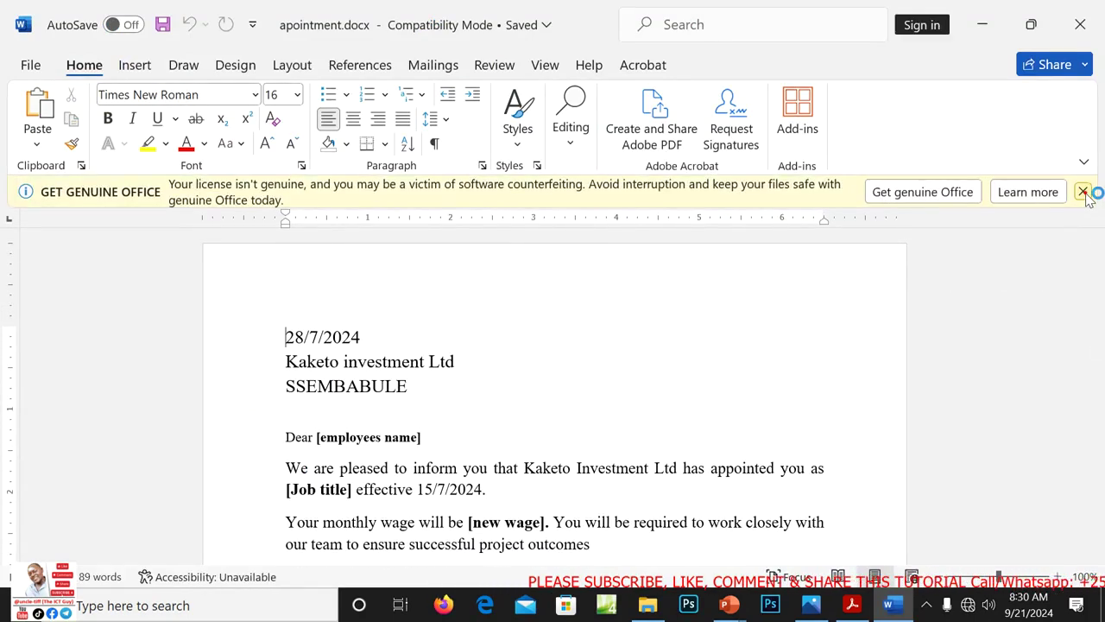
Dismiss the licence warning and start a Letters mail merge
click(1083, 192)
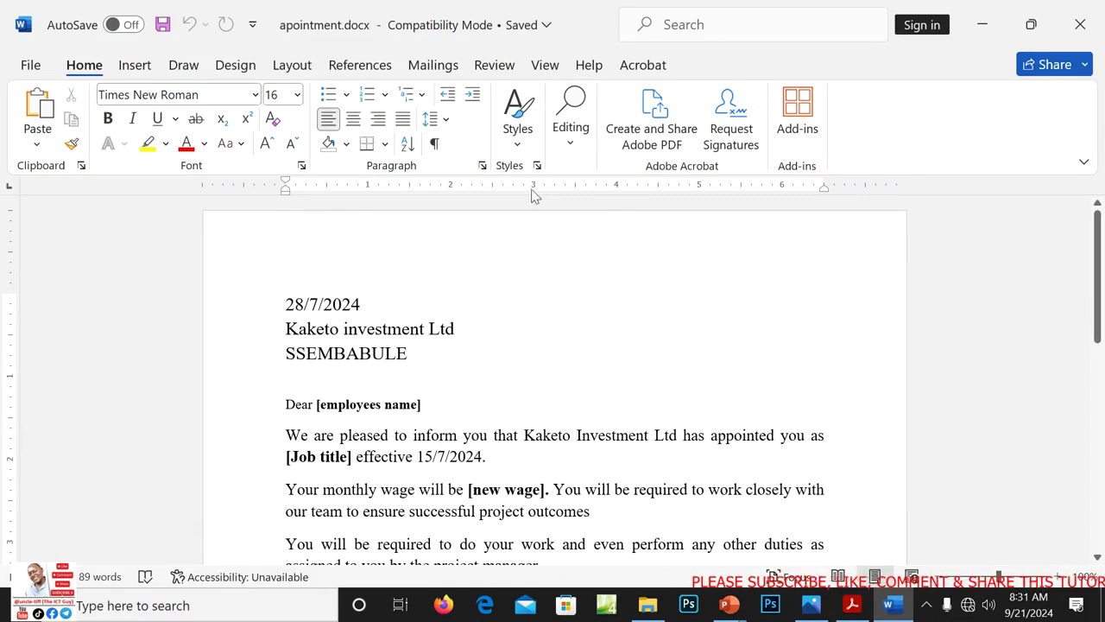
click(435, 74)
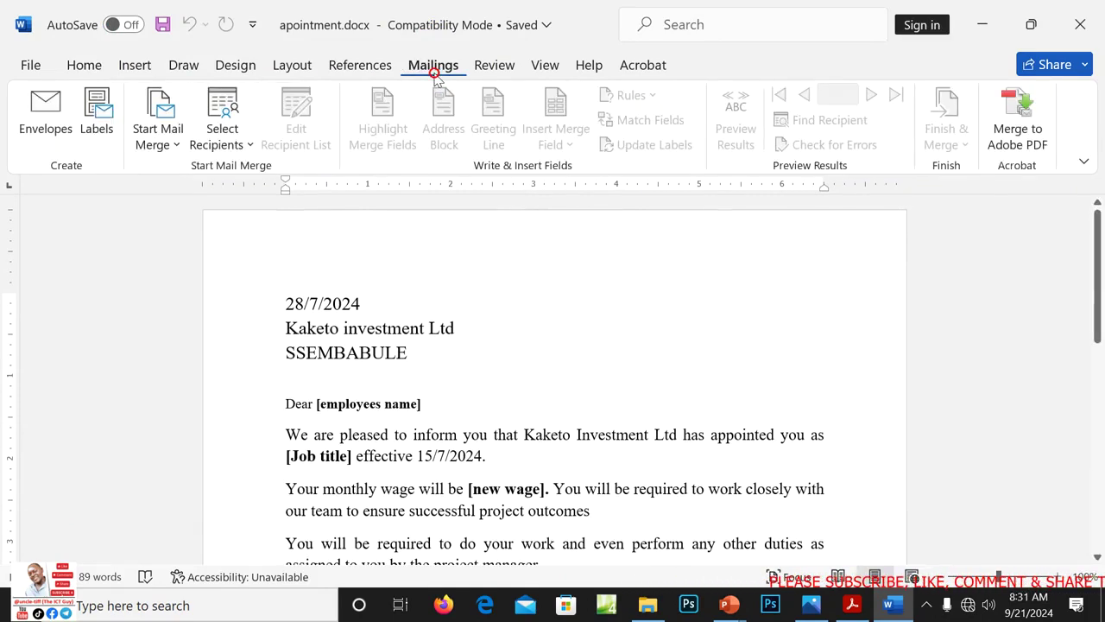
click(165, 145)
click(180, 171)
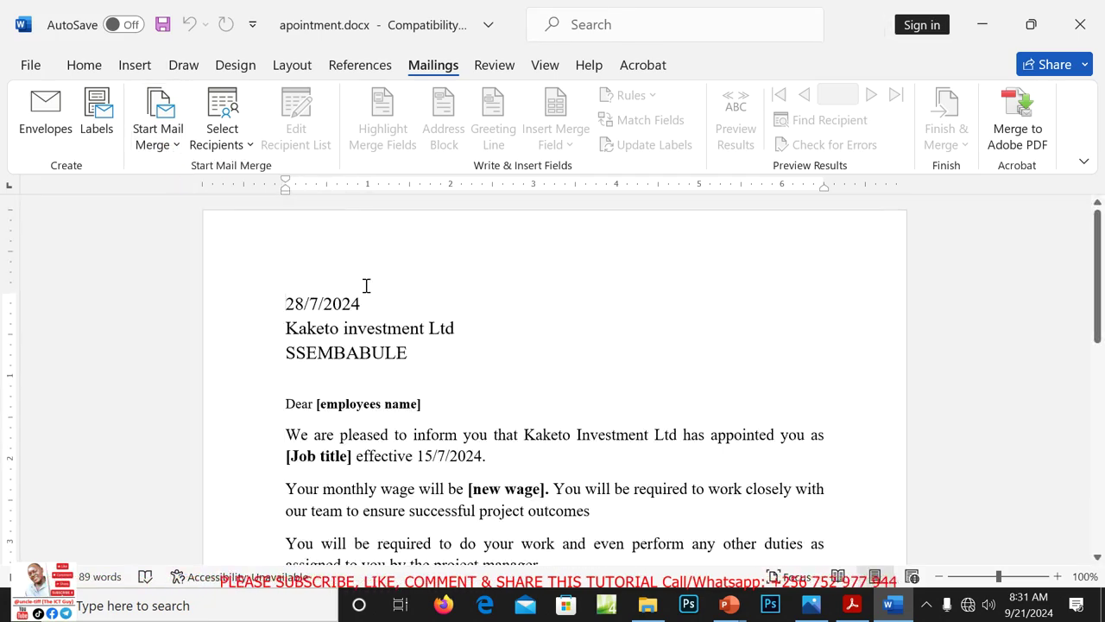
Use the employee data sheet of the ITEM 1 employee data workbook as the recipient list
click(249, 145)
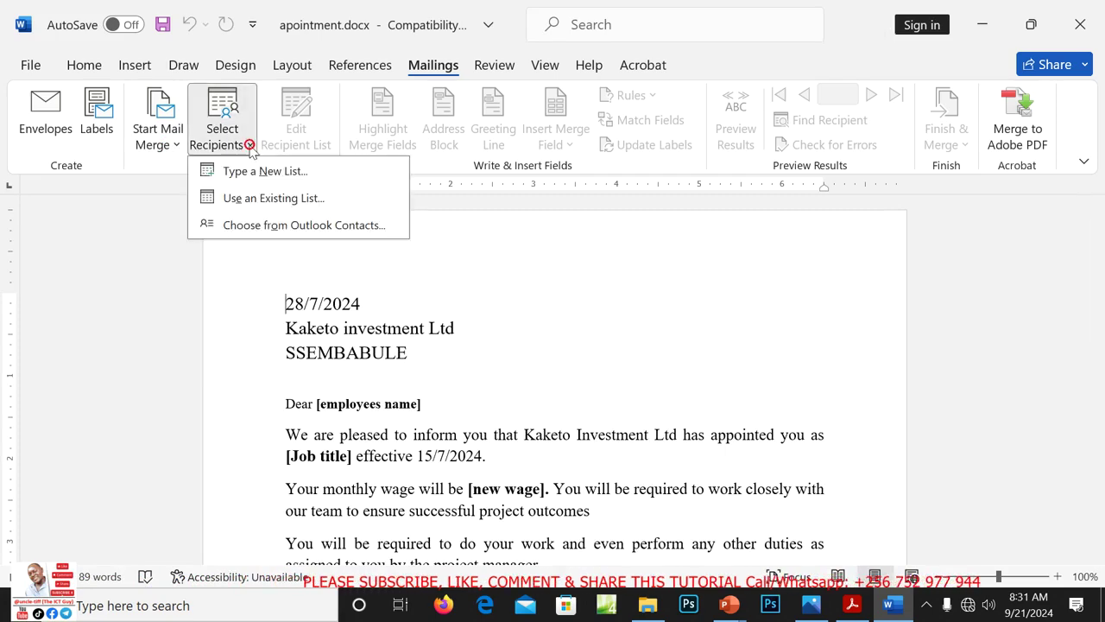
click(259, 200)
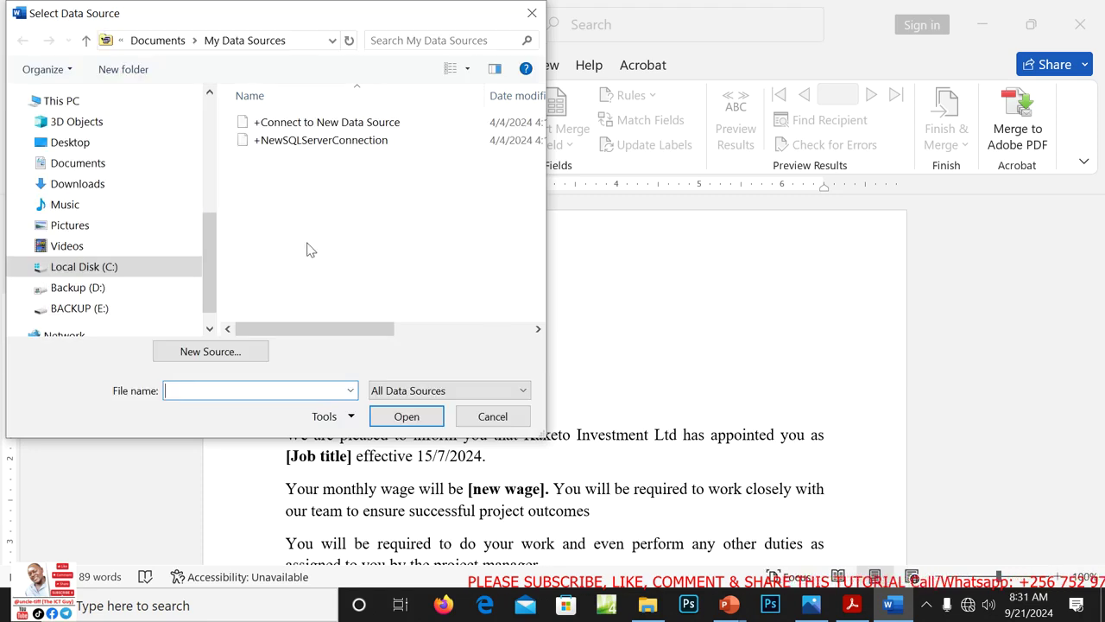
click(71, 146)
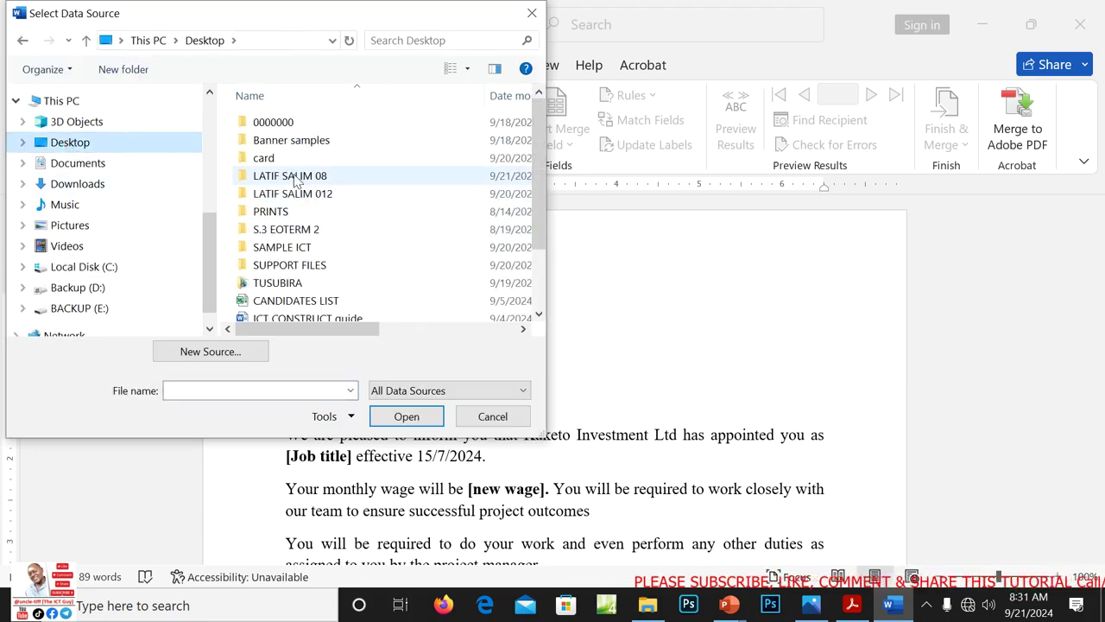
double_click(290, 175)
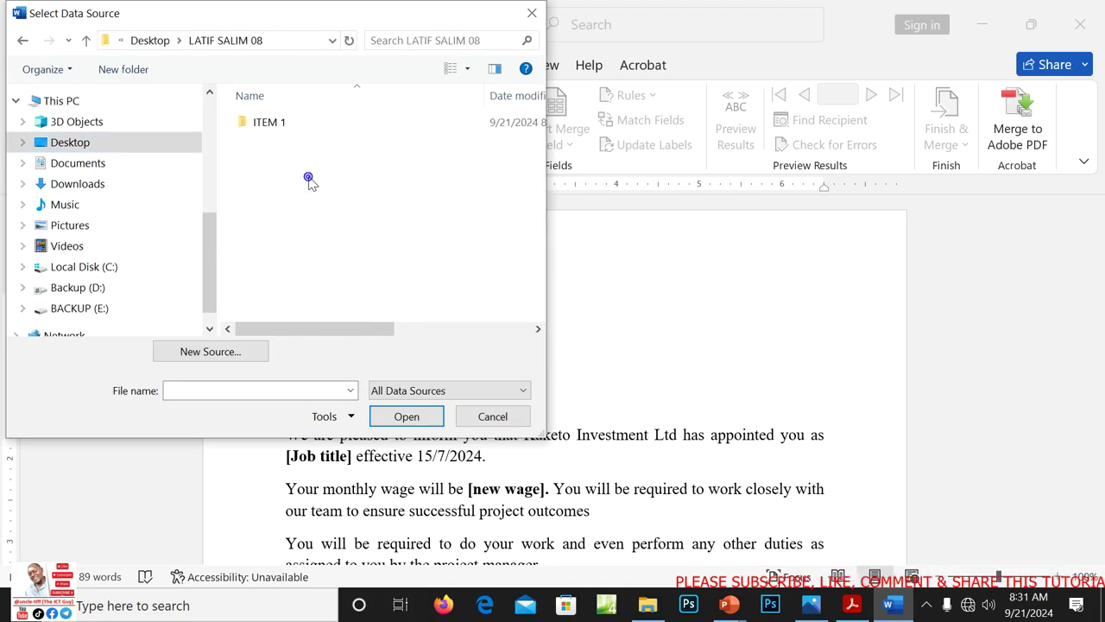
double_click(279, 124)
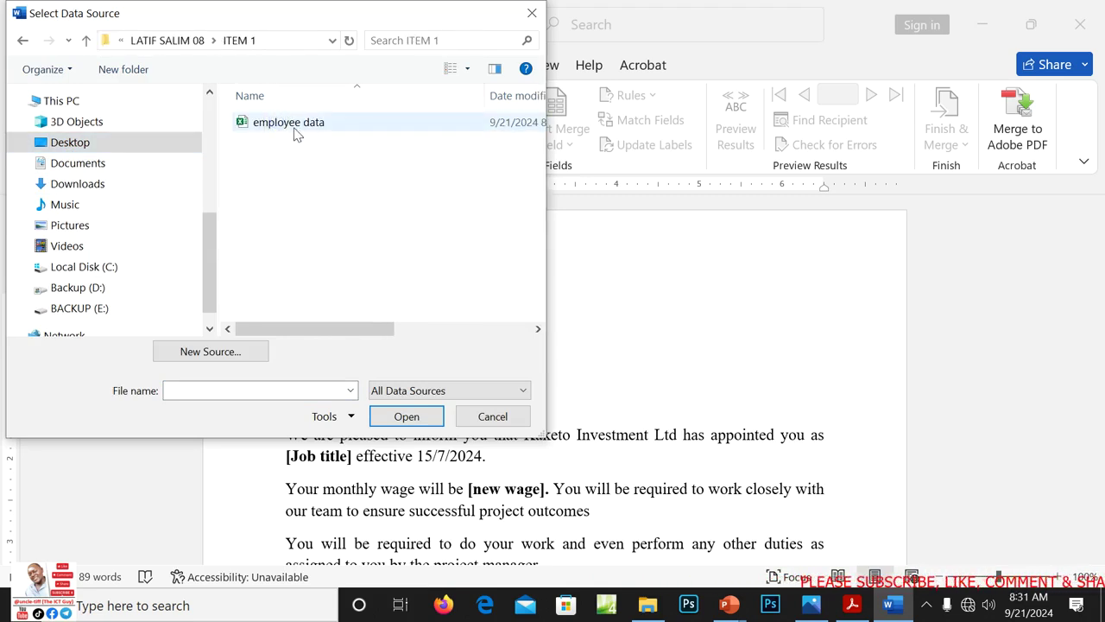
click(321, 123)
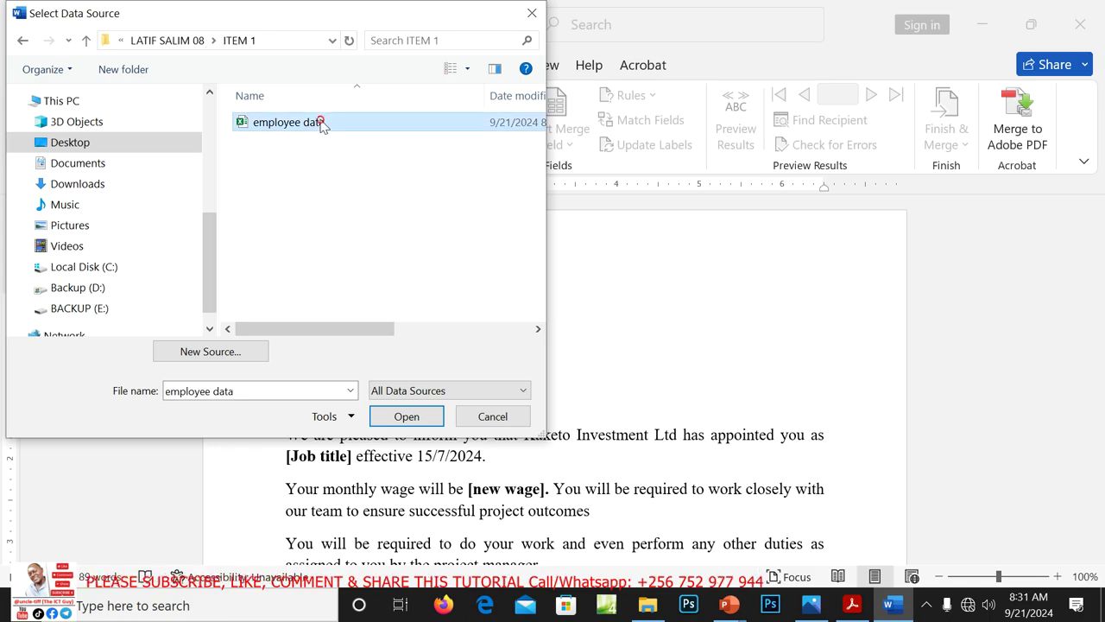
click(409, 416)
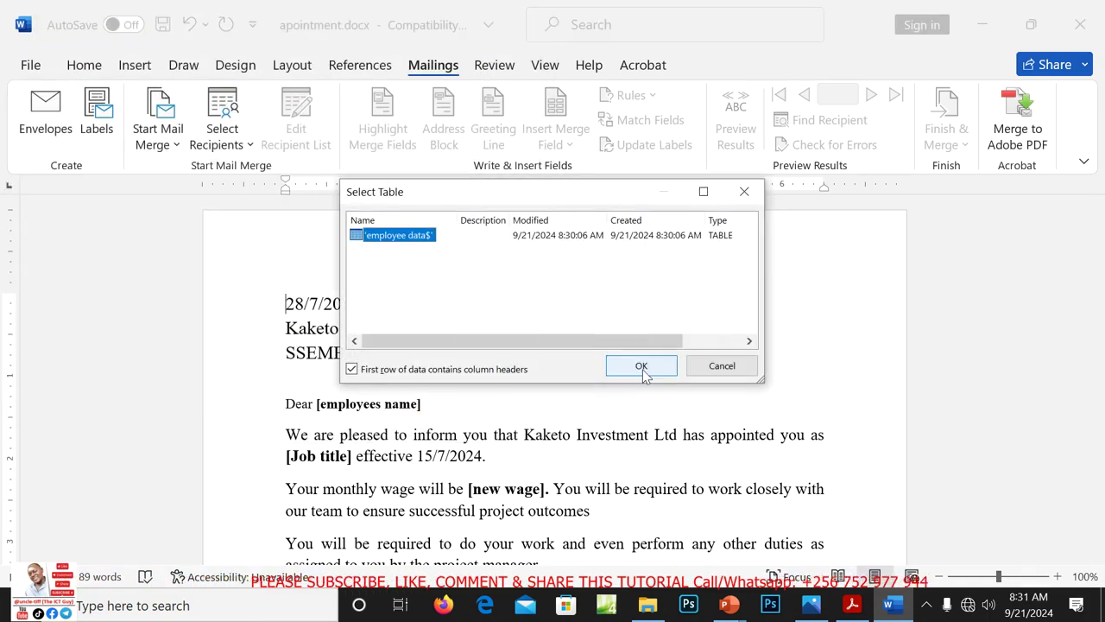
click(641, 366)
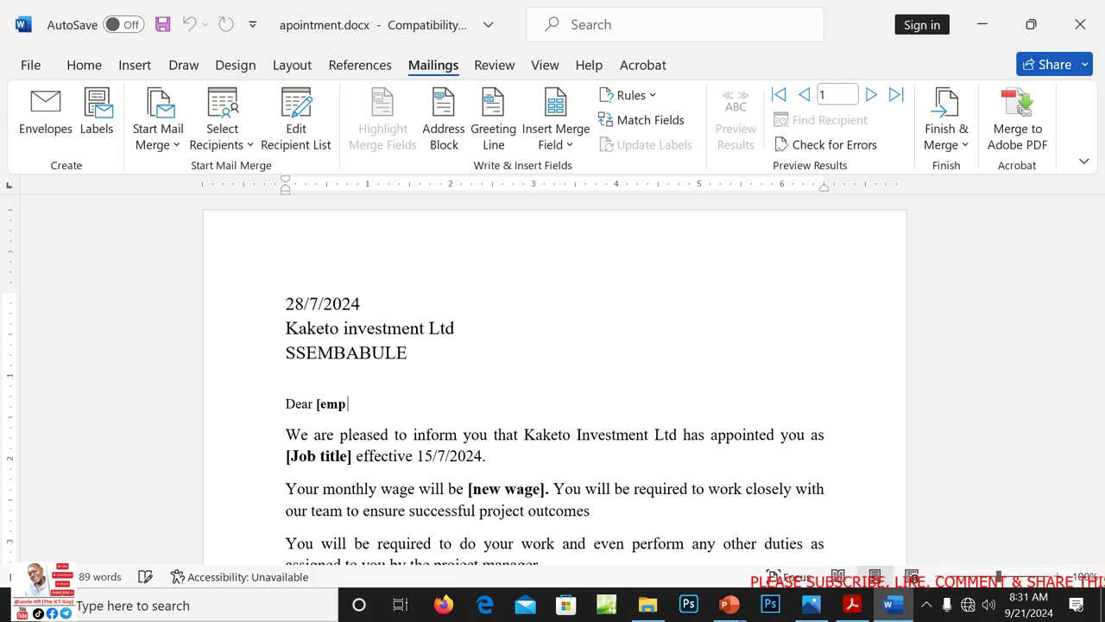
Insert EMPLOYEE_NAME after Dear and replace the [Job title] placeholder with JOB_TITLE
click(570, 145)
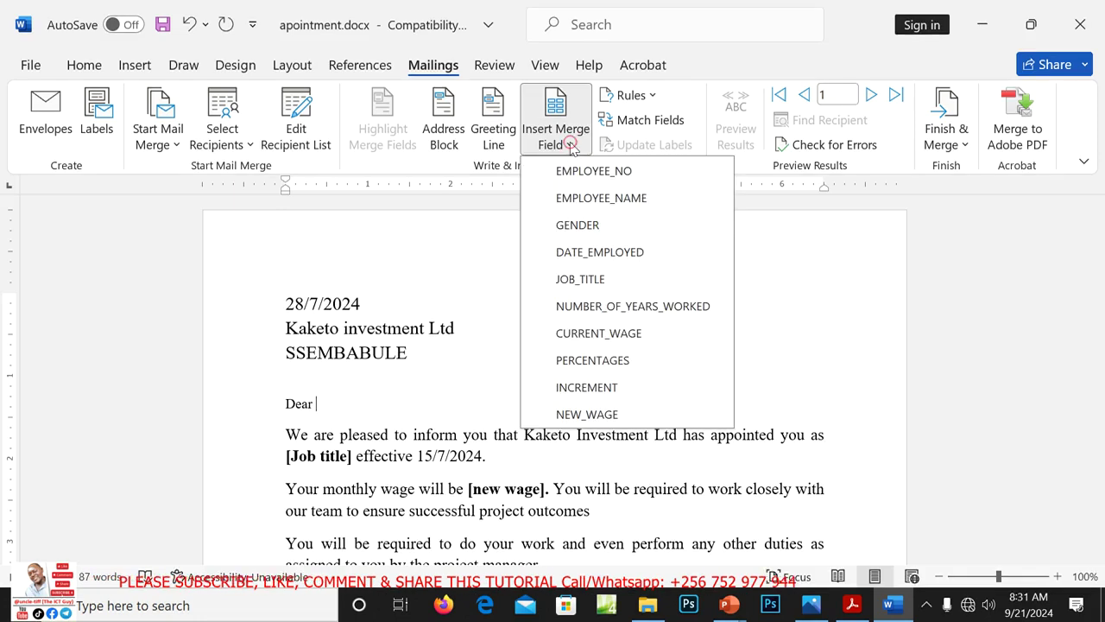
click(597, 206)
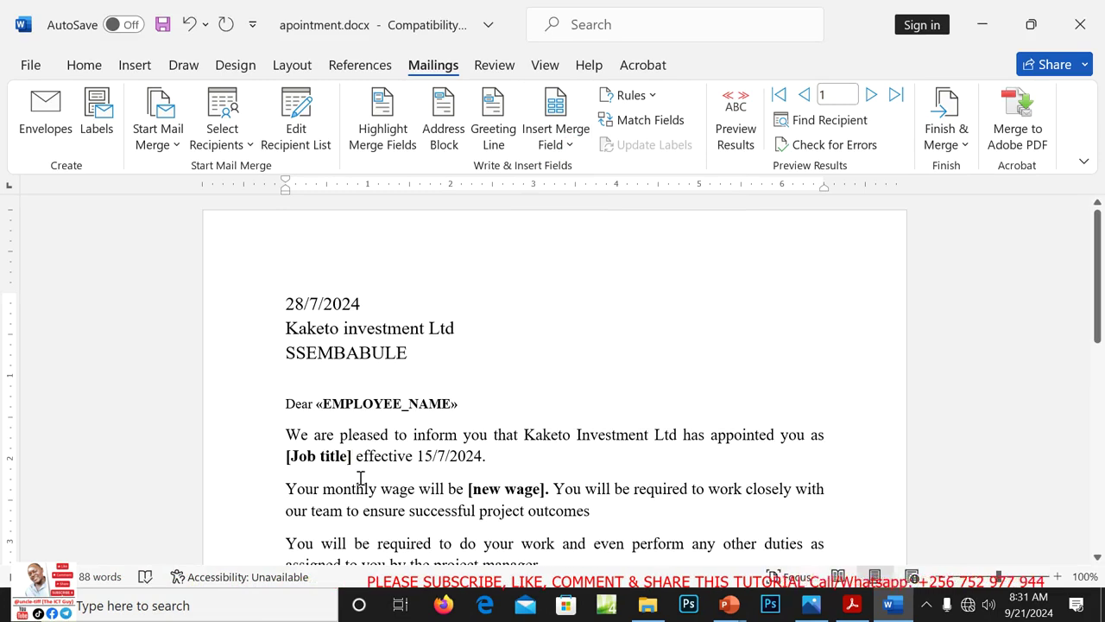
key(BackSpace)
key(BackSpace)
key(BackSpace)
key(BackSpace)
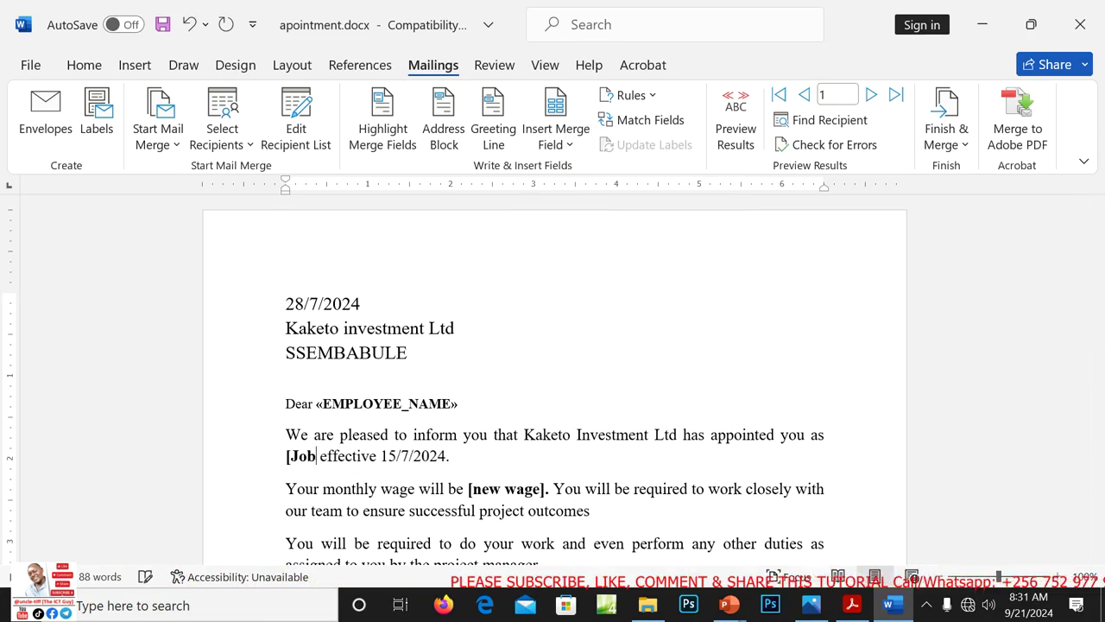
key(BackSpace)
key(BackSpace)
key(BackSpace)
key(BackSpace)
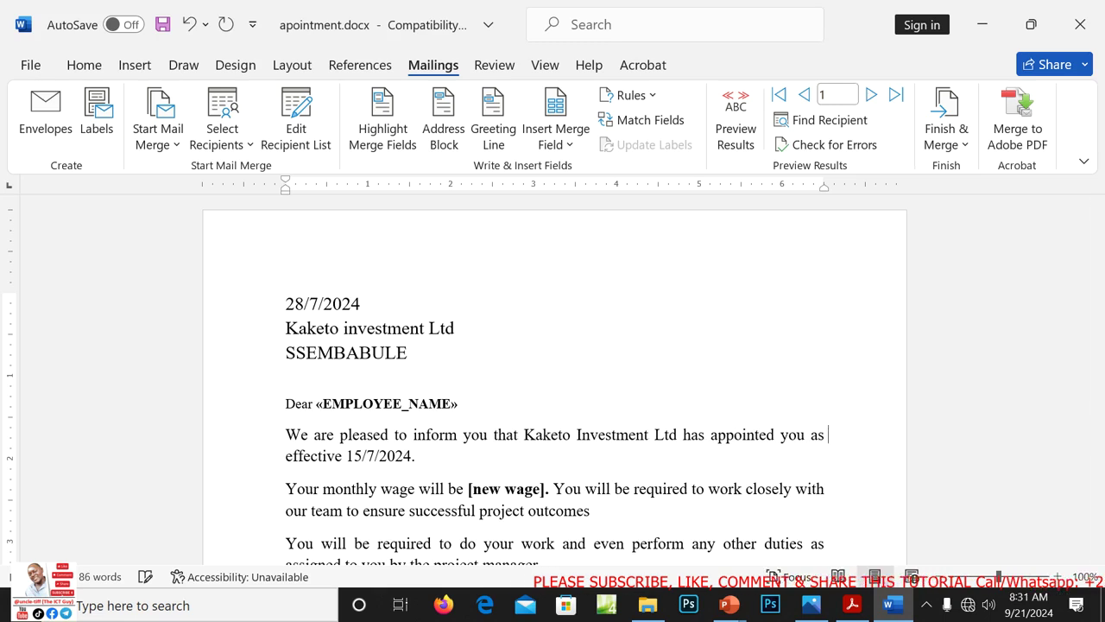
click(574, 144)
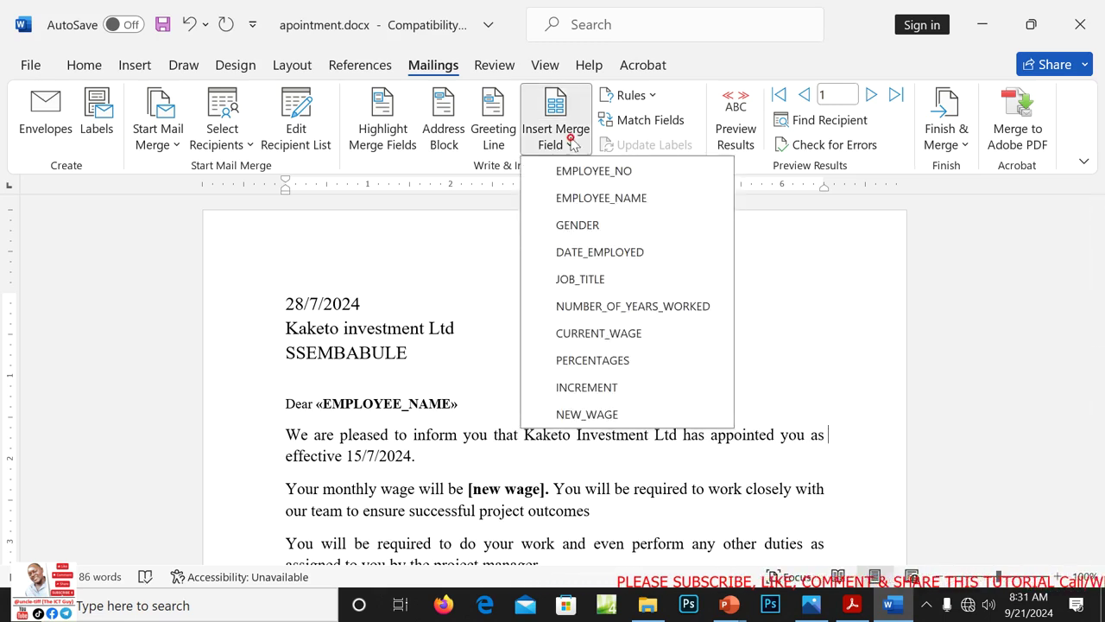
click(590, 280)
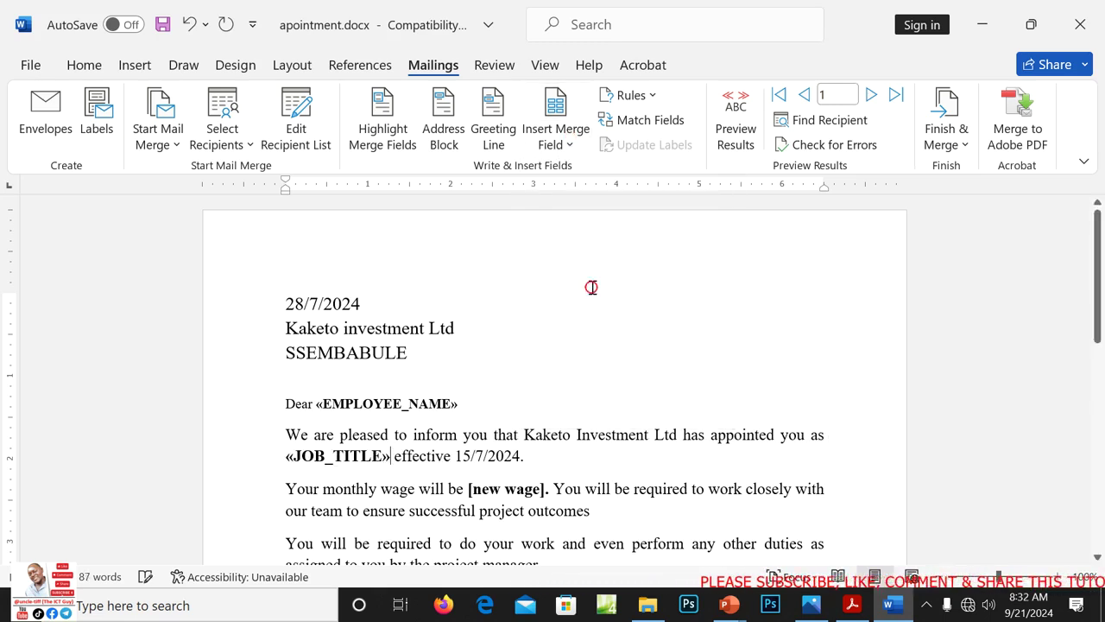
Replace the [new wage] placeholder with the NEW_WAGE merge field
click(545, 489)
key(BackSpace)
key(BackSpace)
key(BackSpace)
key(BackSpace)
key(BackSpace)
key(BackSpace)
key(BackSpace)
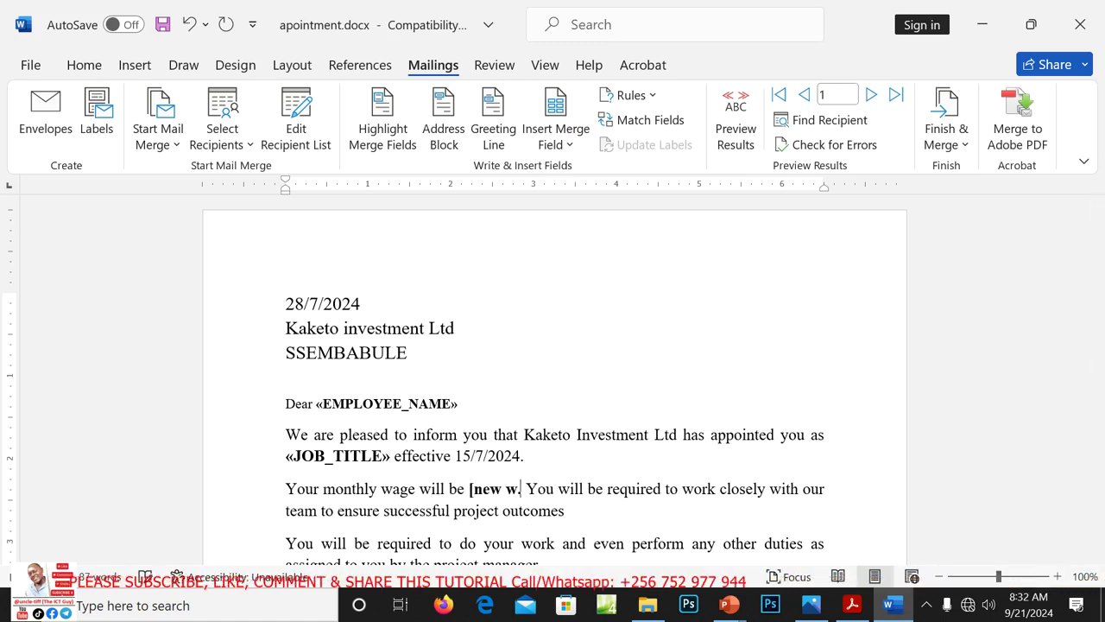
key(BackSpace)
key(BackSpace)
key(BackSpace)
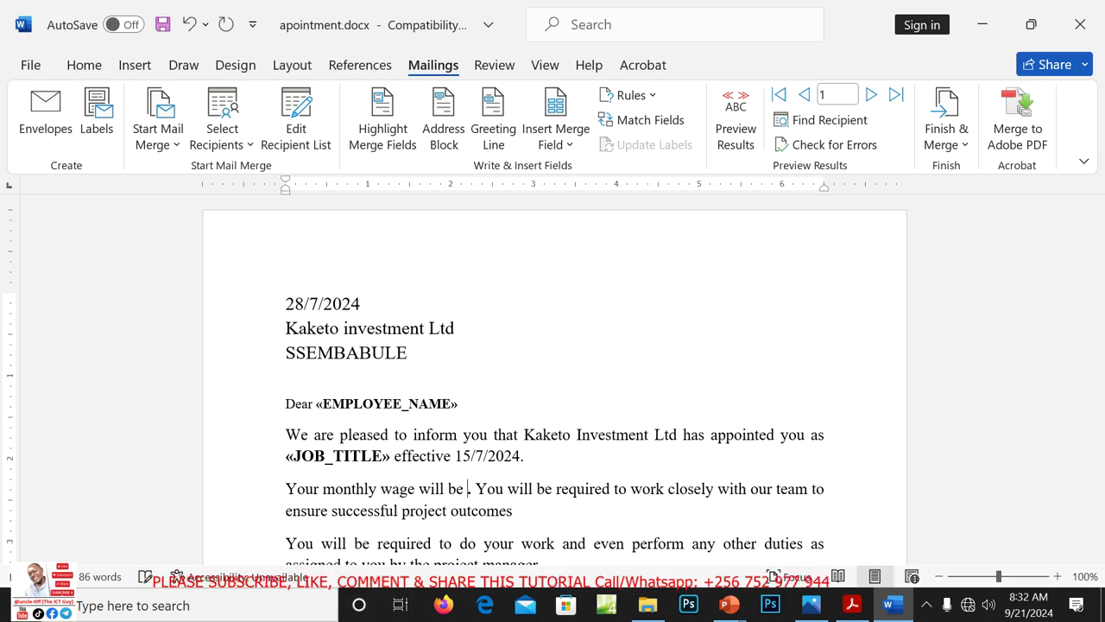
click(568, 145)
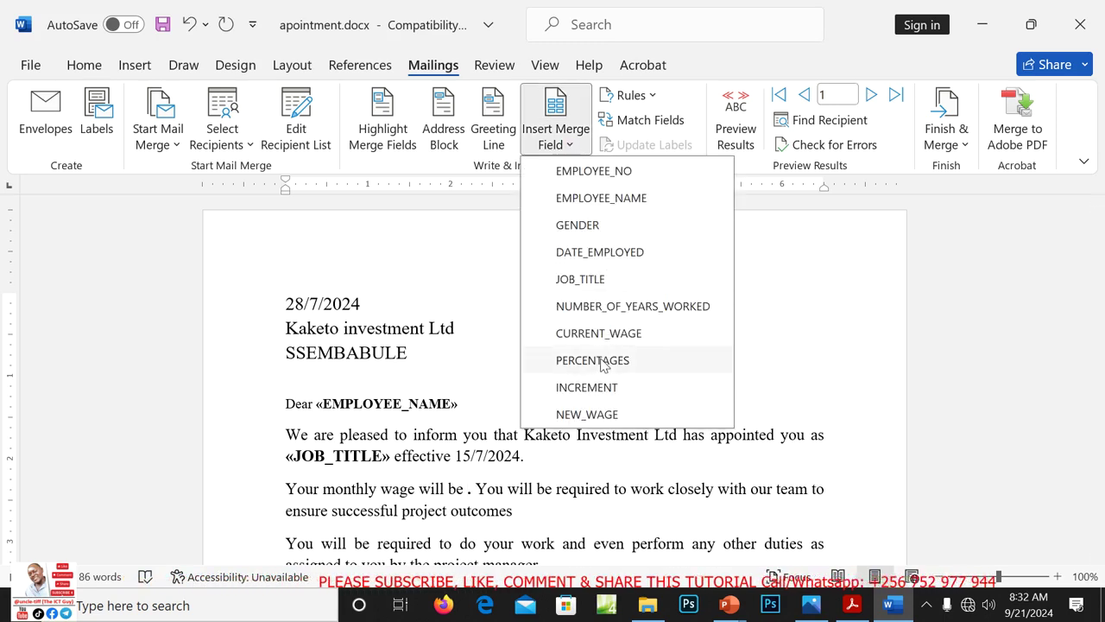
click(597, 416)
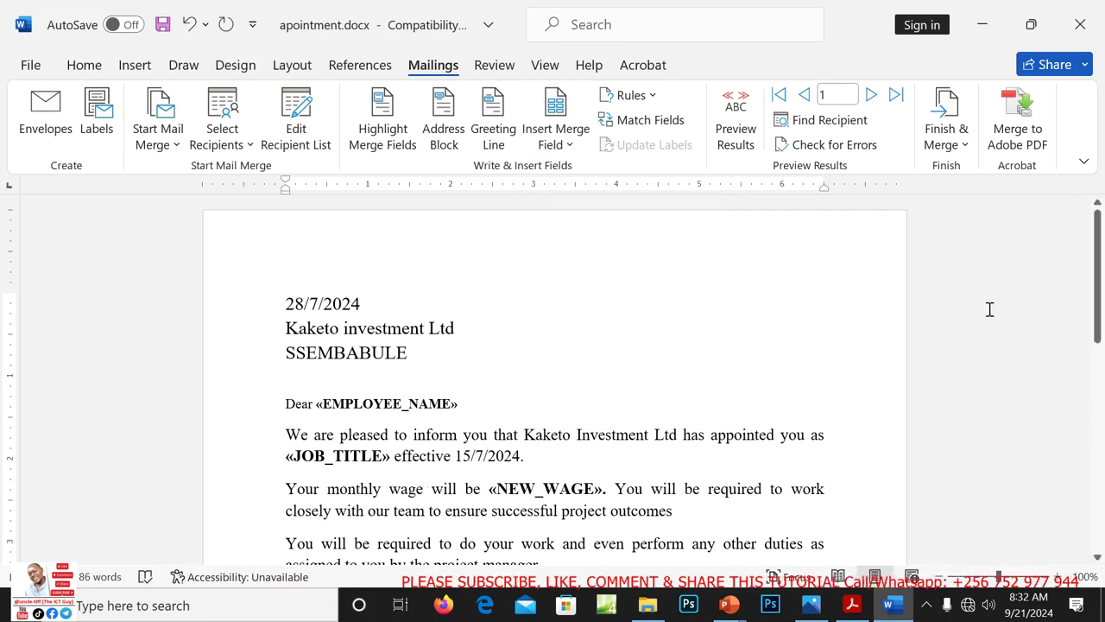
mouse_move(1098, 290)
mouse_down()
mouse_move(1103, 494)
mouse_move(1088, 254)
mouse_up()
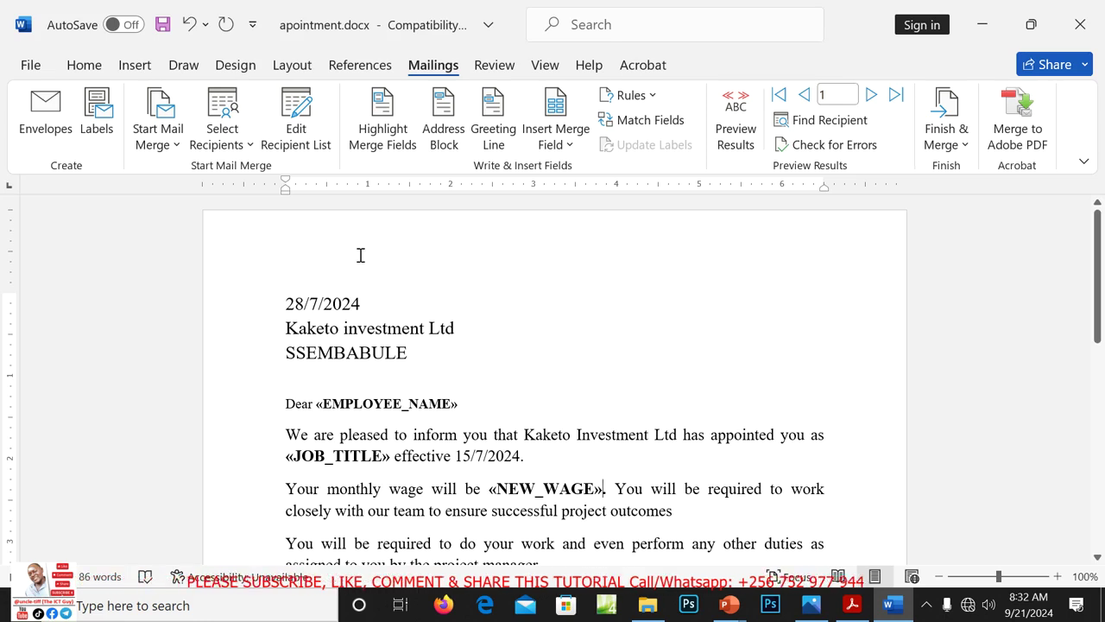
Type 08 in the page footer, close header and footer editing, and select the address lines
double_click(318, 252)
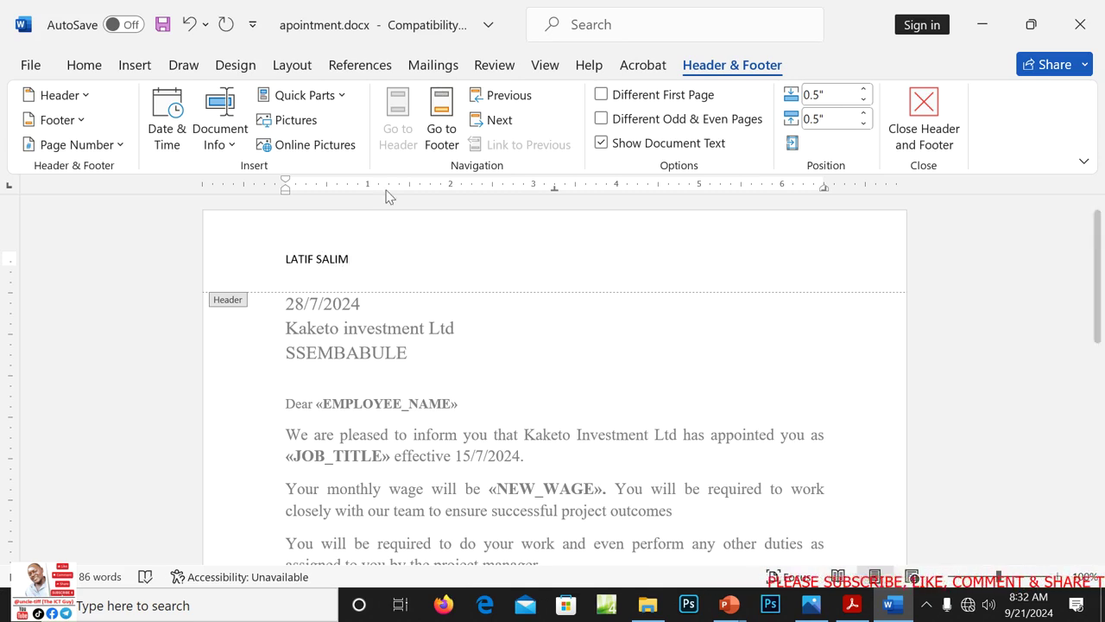
click(442, 147)
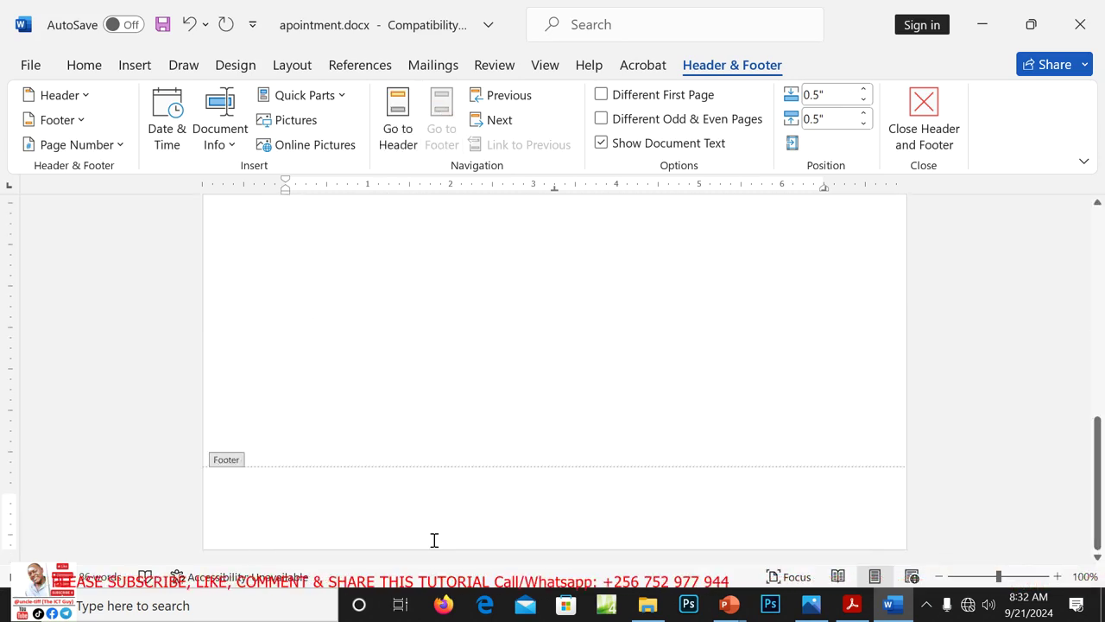
text(0)
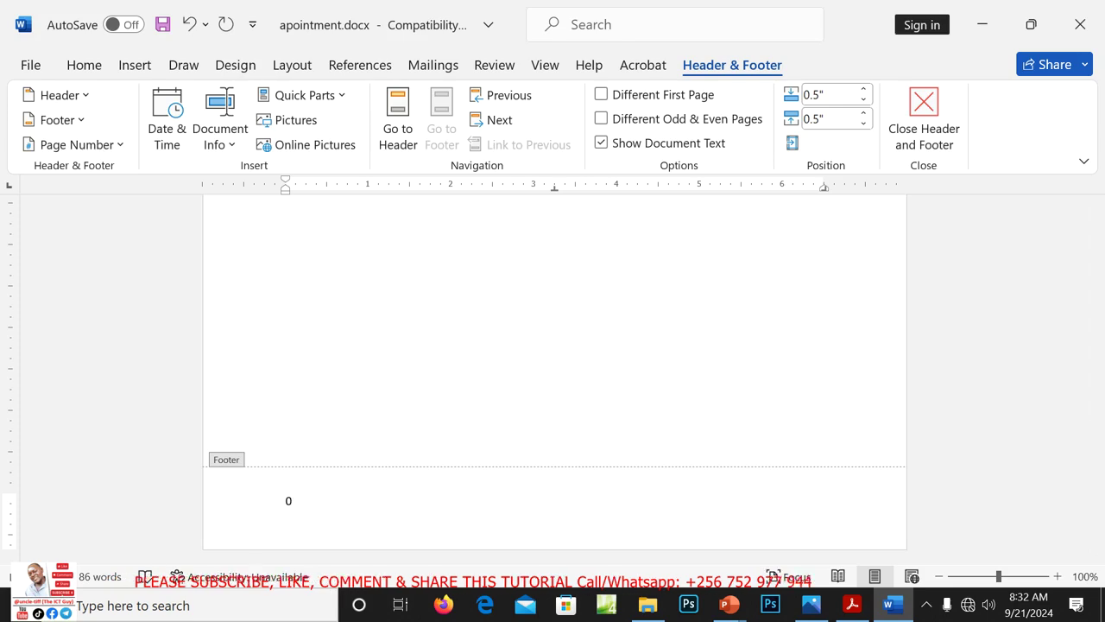
text(8)
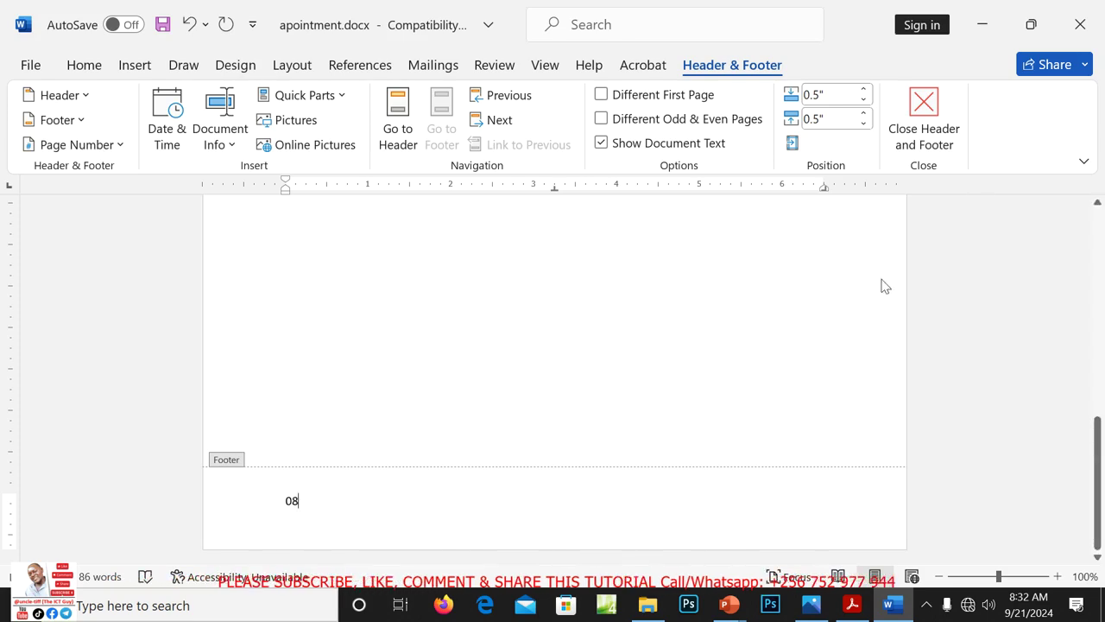
click(925, 117)
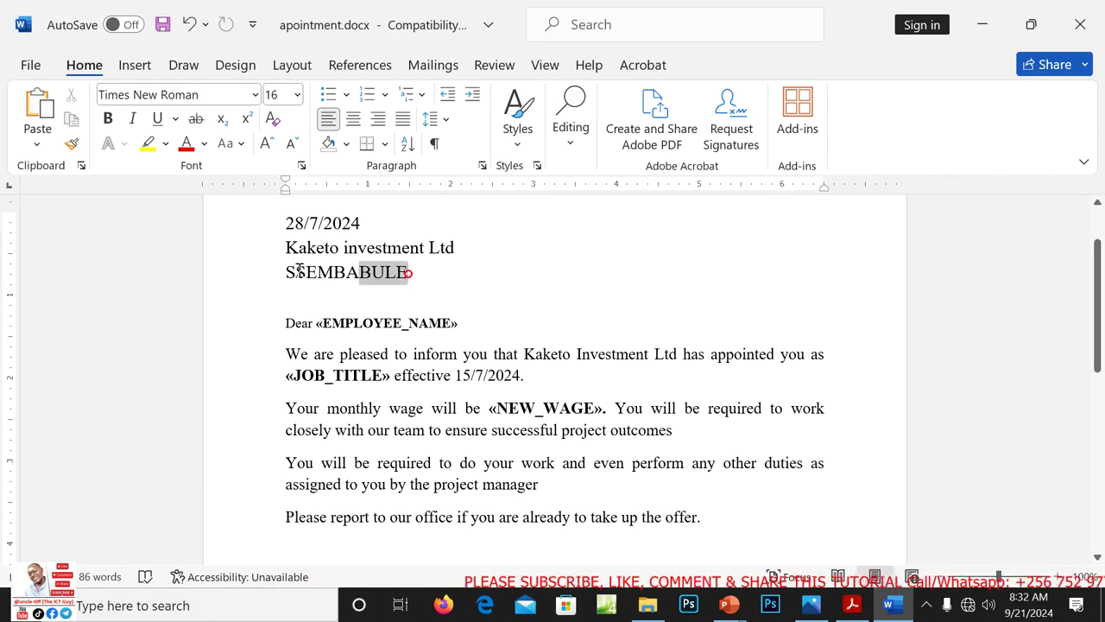
drag(294, 257, 281, 257)
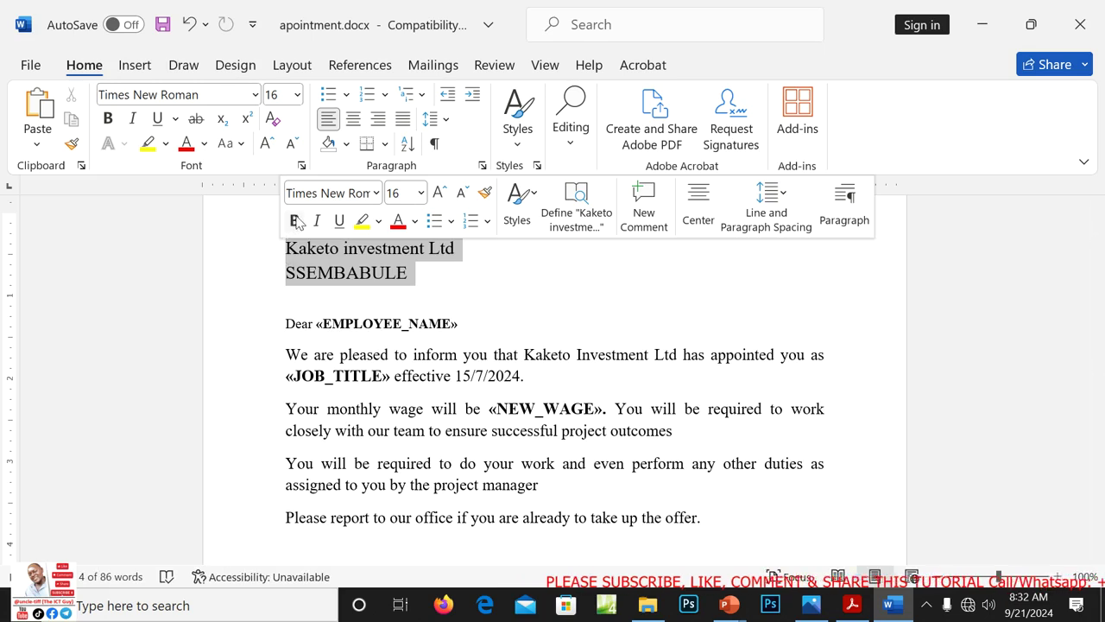
Make the Kaketo investment Ltd and SSEMBABULE lines bold
click(294, 221)
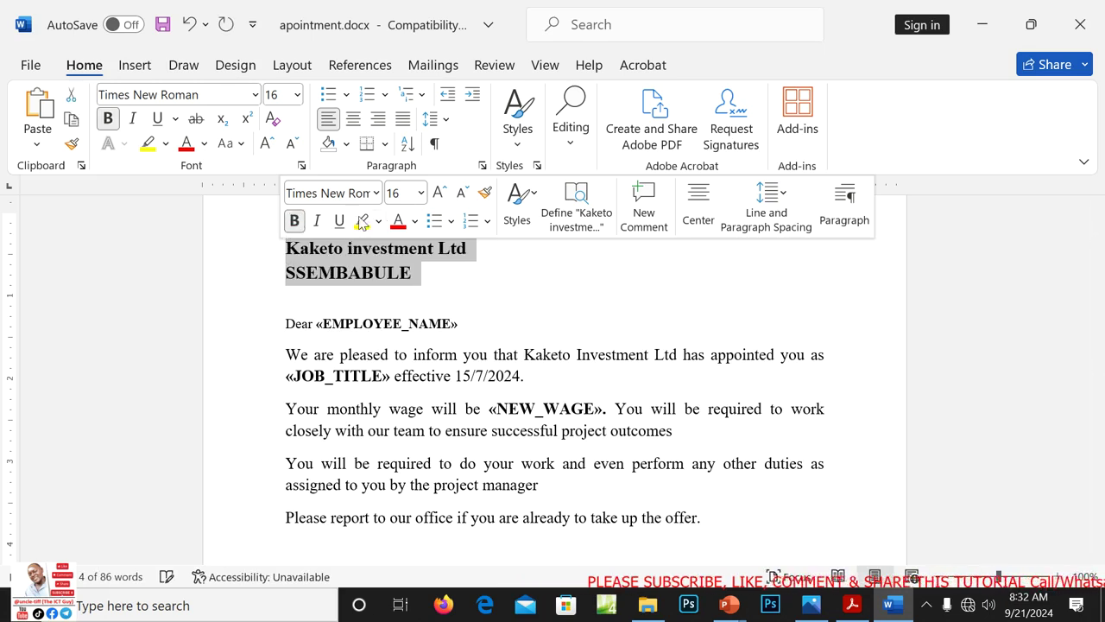
click(516, 271)
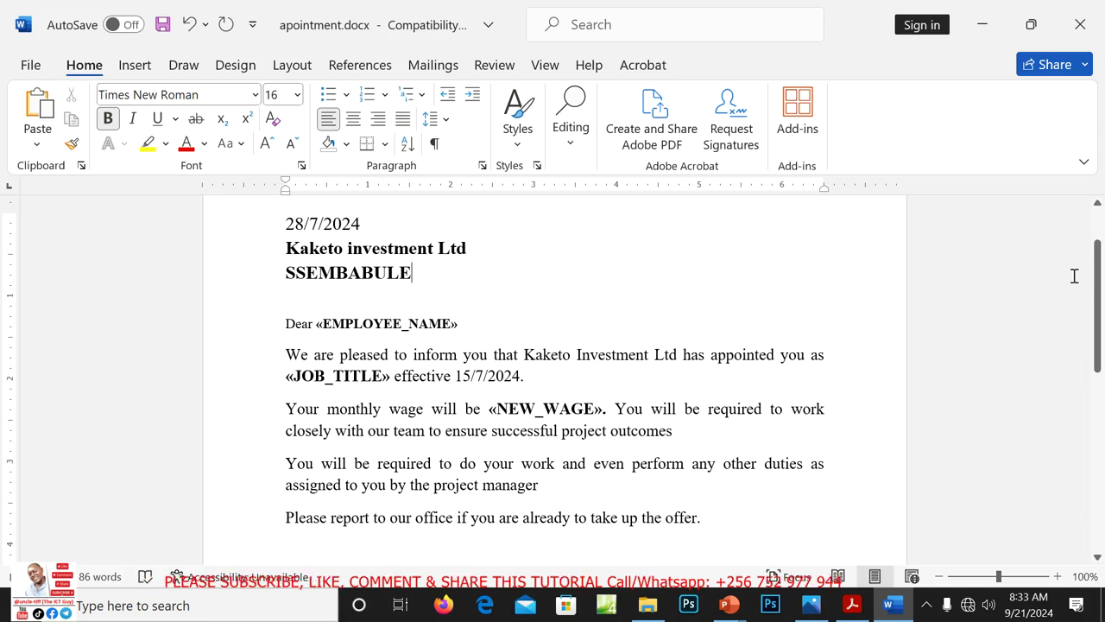
drag(1098, 298, 1098, 244)
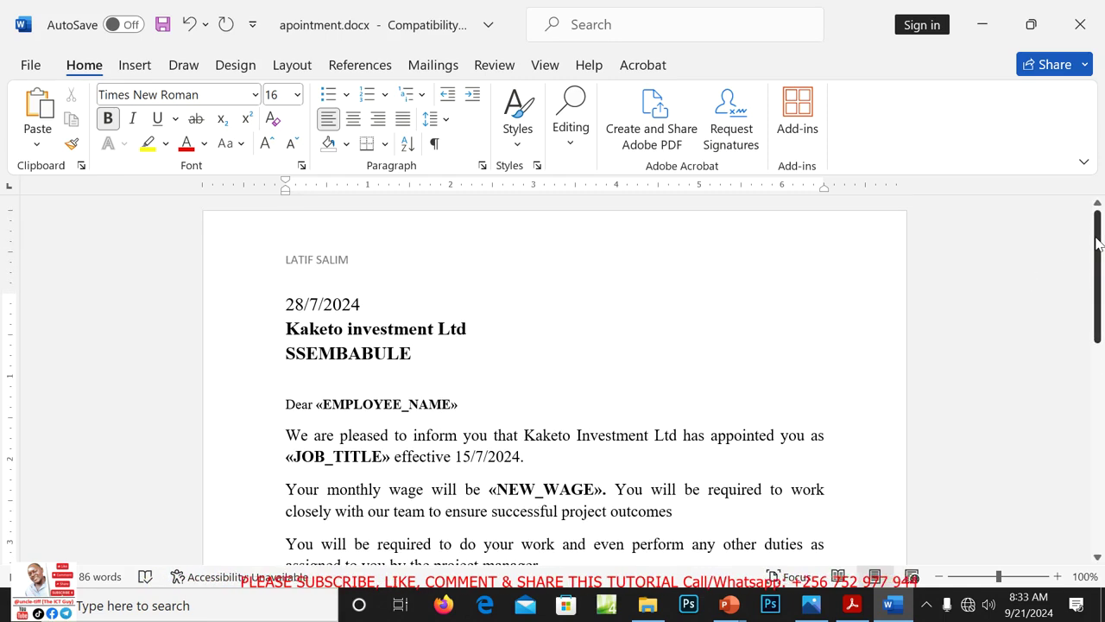
click(434, 66)
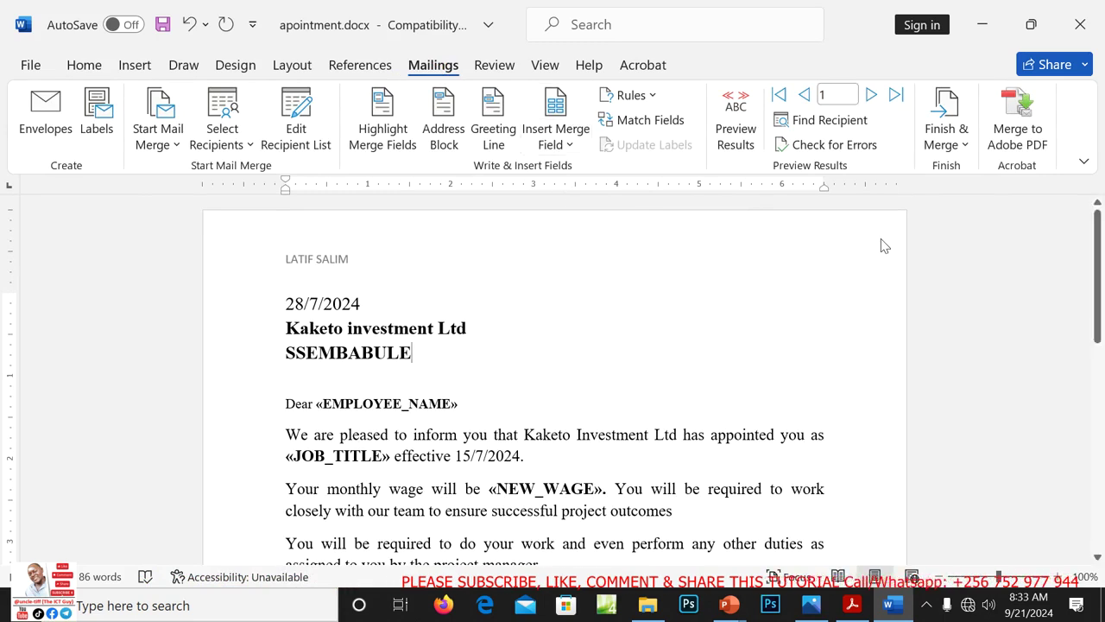
Preview the letter with employee data and choose to merge into individual editable documents
click(735, 121)
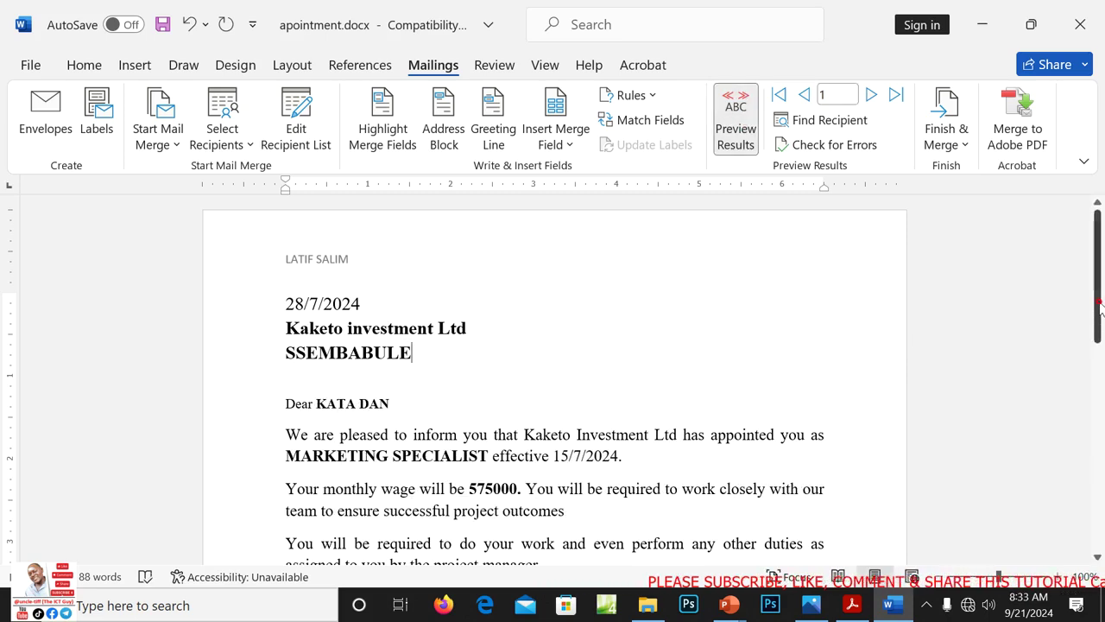
mouse_move(1099, 306)
mouse_down()
mouse_move(1085, 528)
mouse_move(1102, 259)
mouse_up()
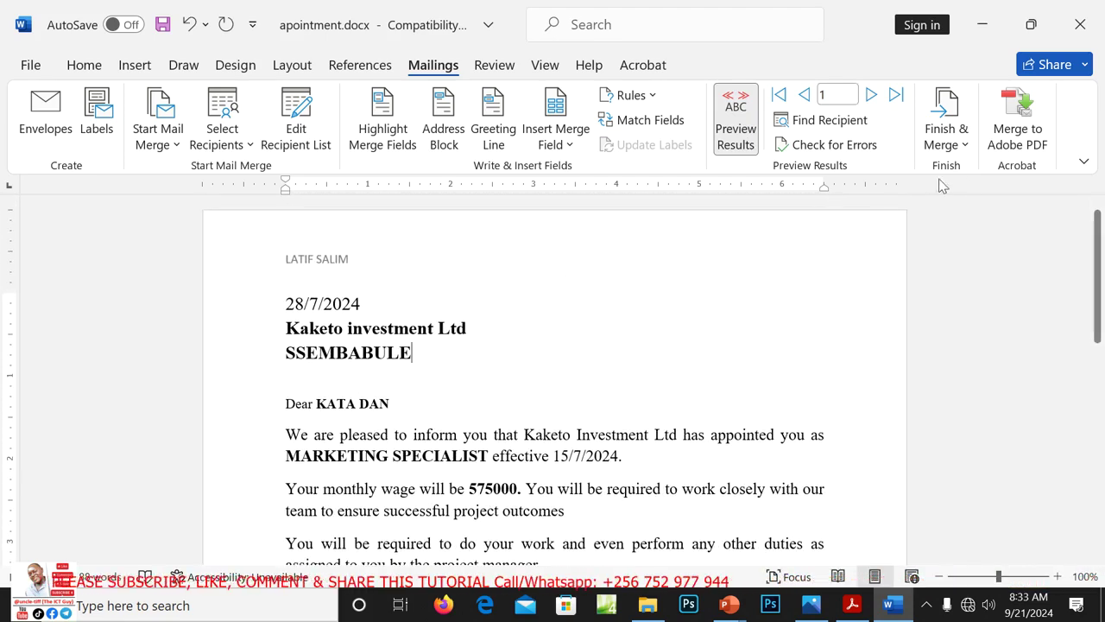
click(960, 138)
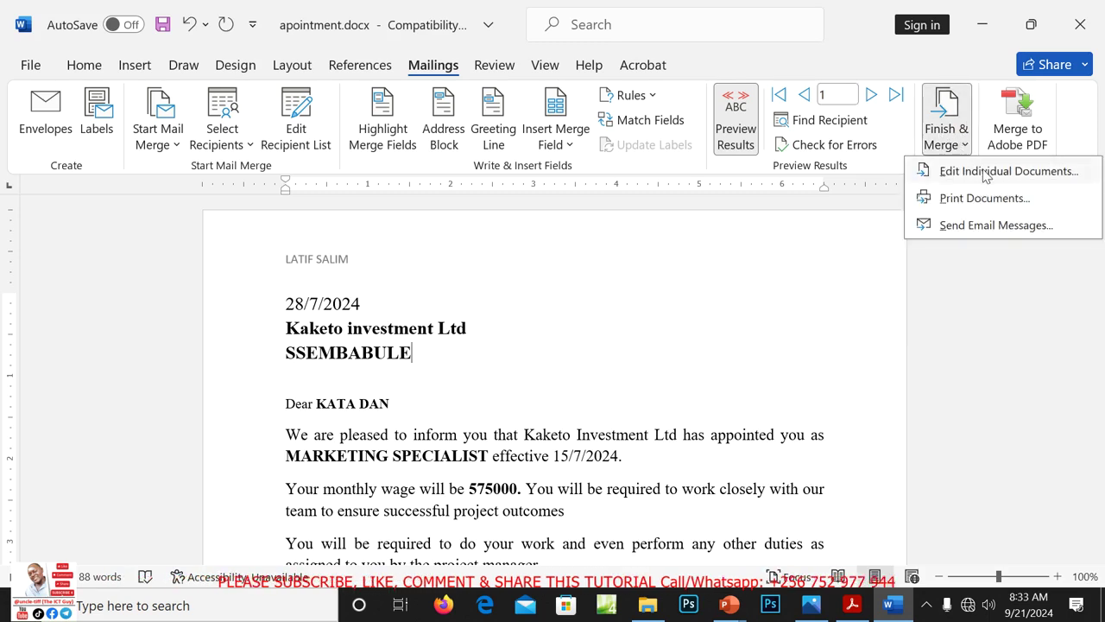
click(945, 172)
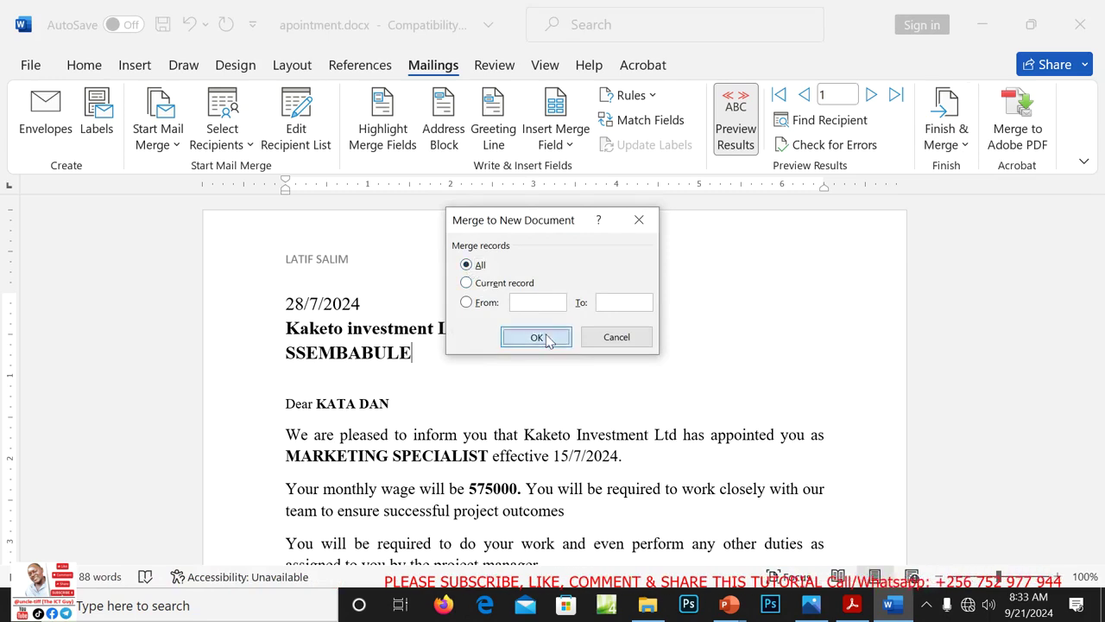
Merge all records into the new Letters1 document and scroll through the letters
click(537, 336)
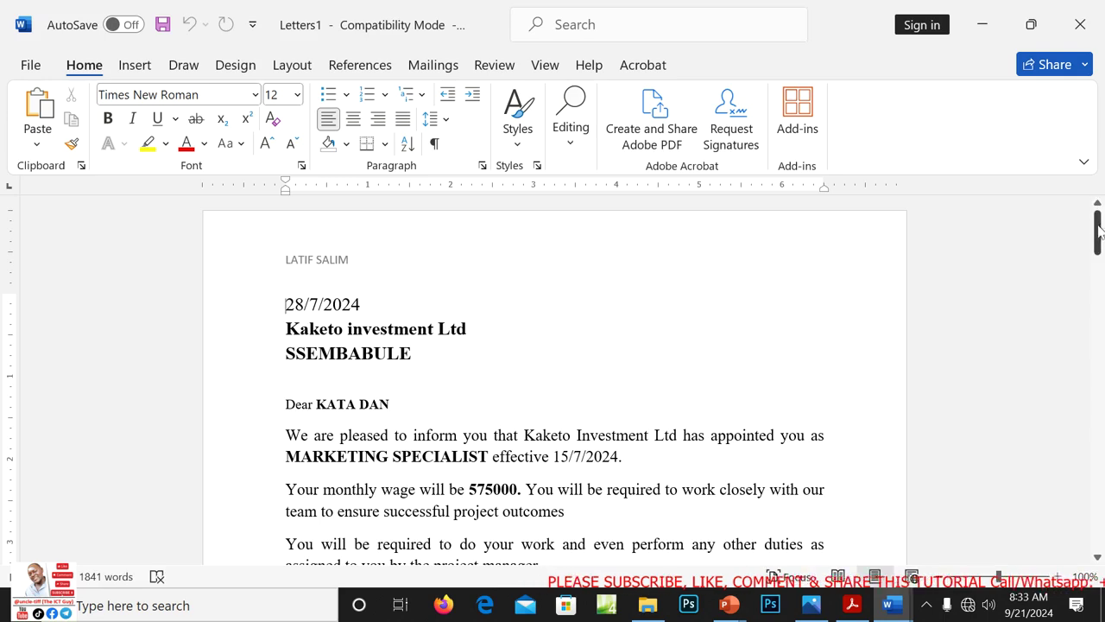
mouse_move(1099, 226)
mouse_down()
mouse_move(1102, 519)
mouse_move(1098, 191)
mouse_up()
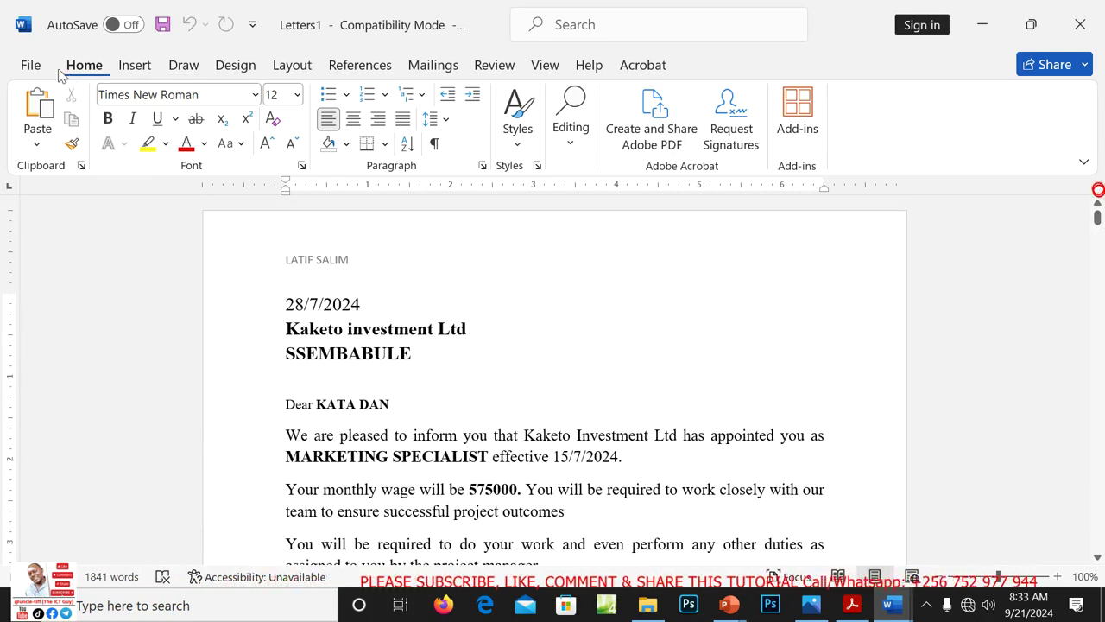
click(31, 66)
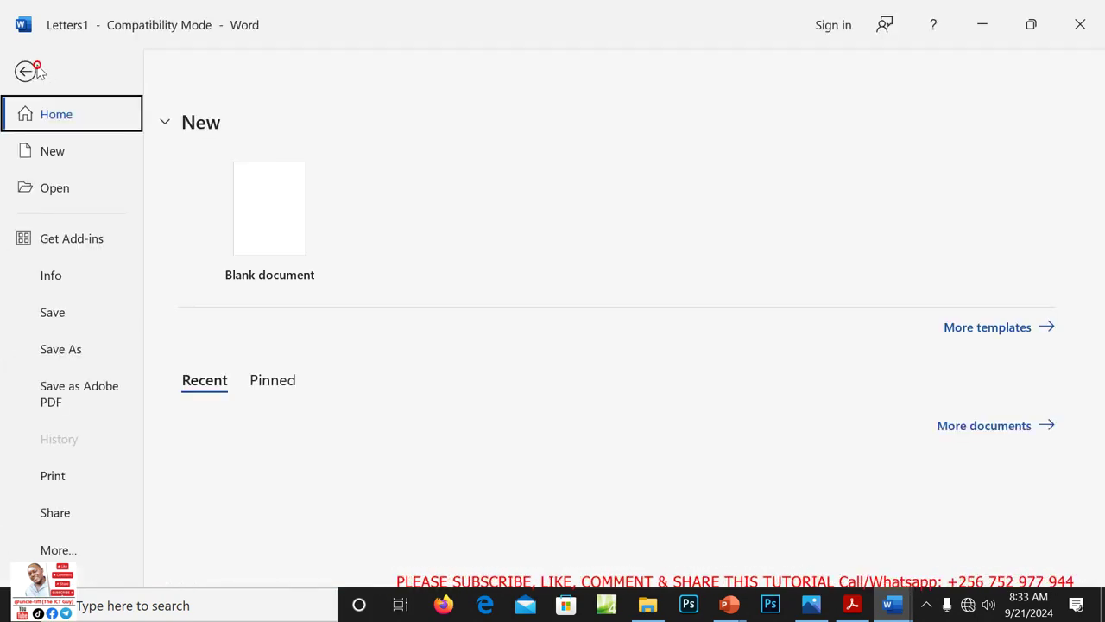
Save the merged letters as 'NEW Appointment letter' in the Desktop ITEM 1 folder
click(69, 356)
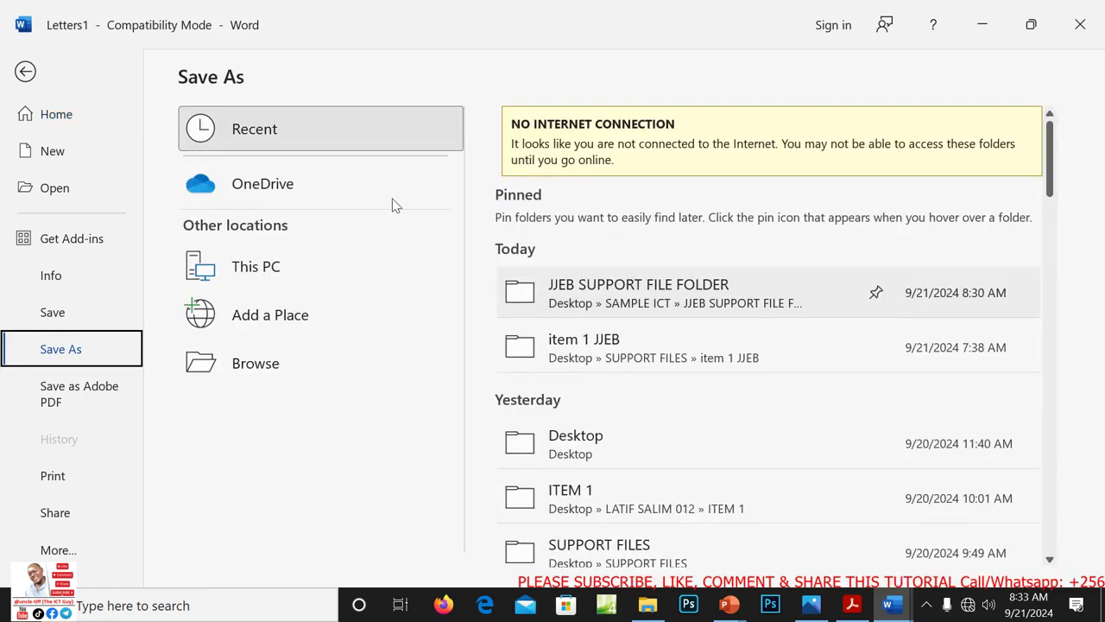
click(853, 606)
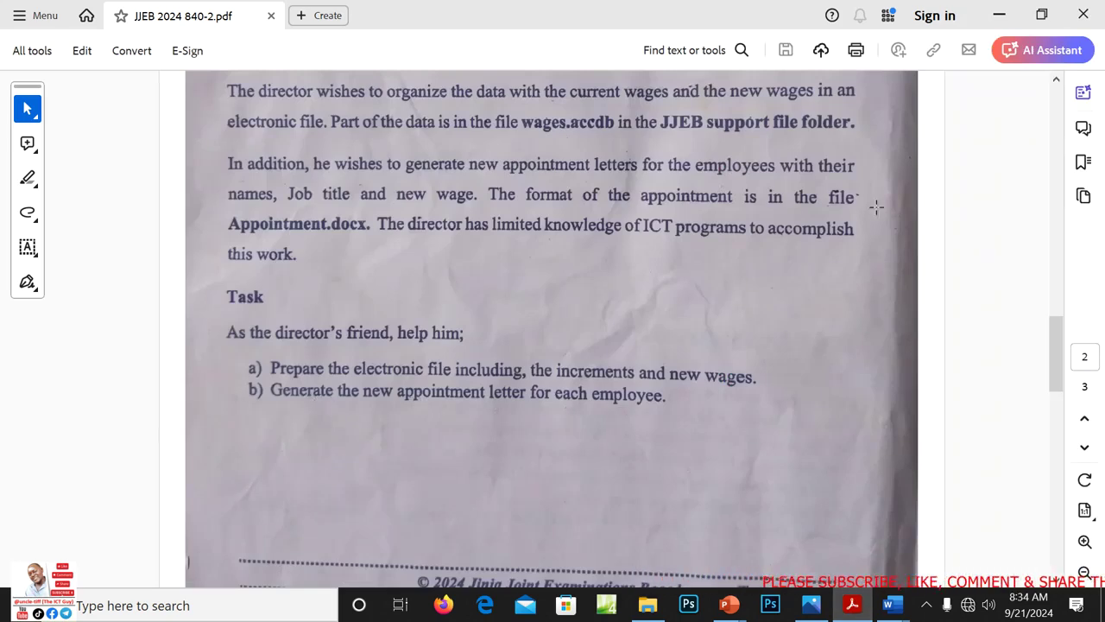
click(999, 15)
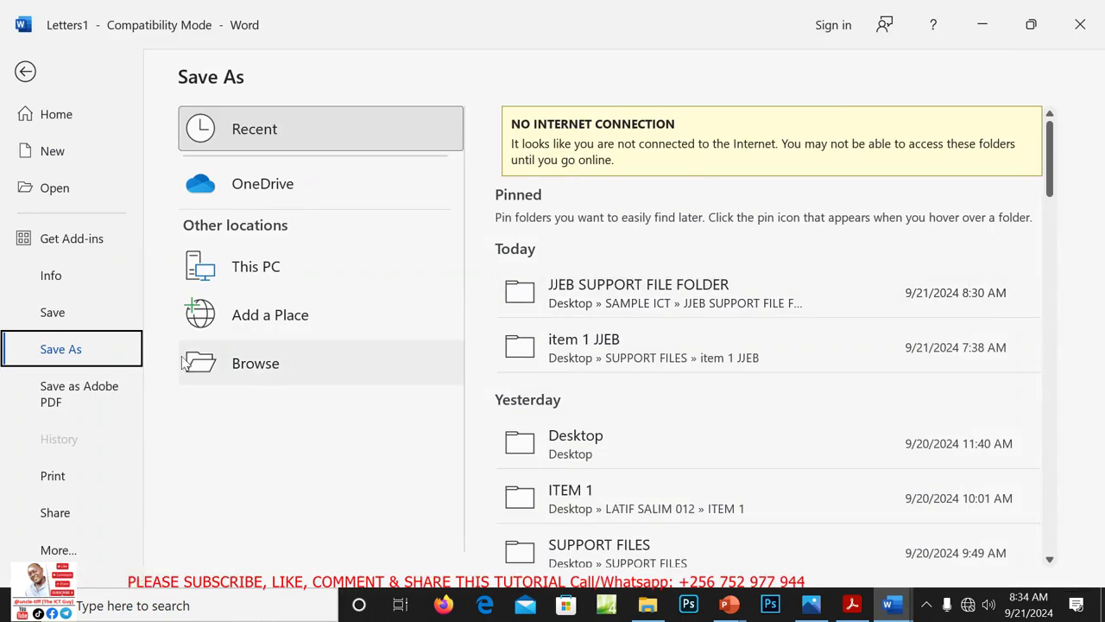
click(240, 362)
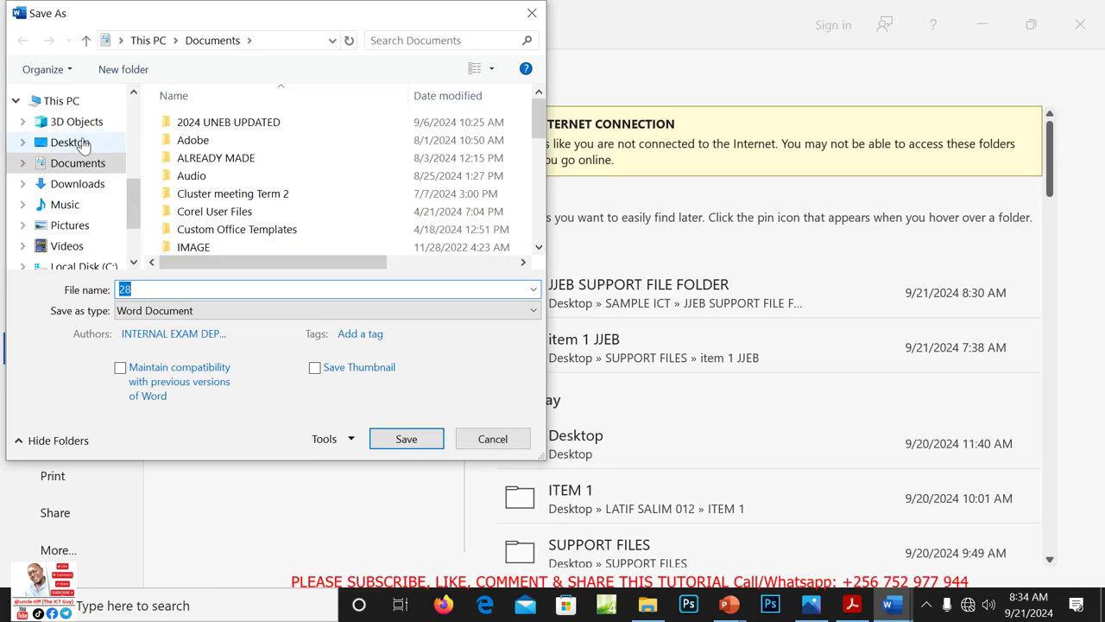
click(70, 143)
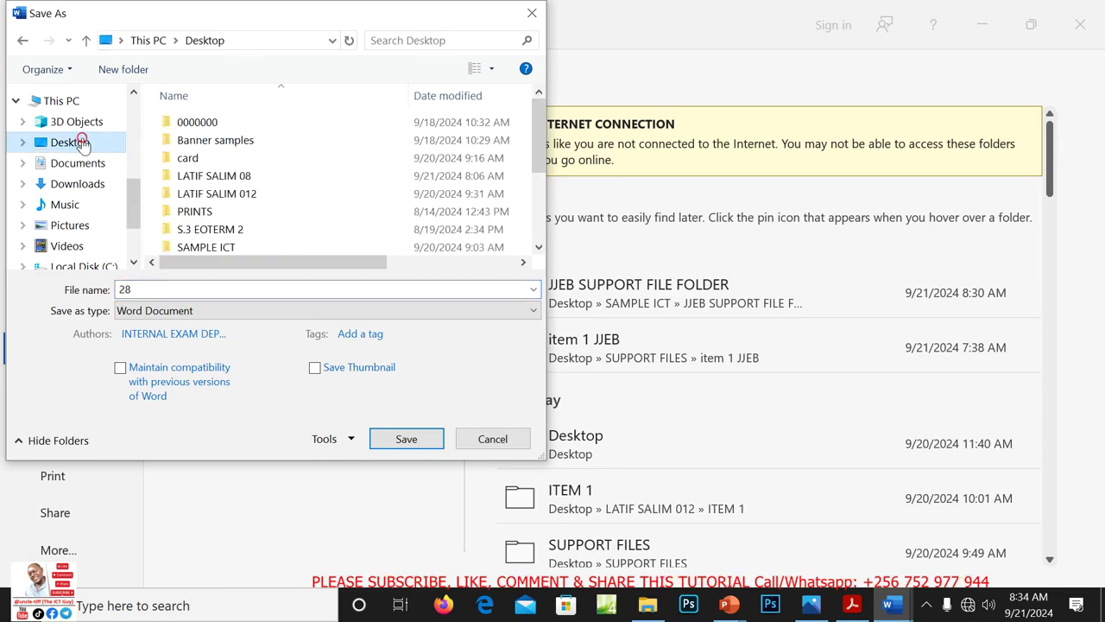
double_click(212, 176)
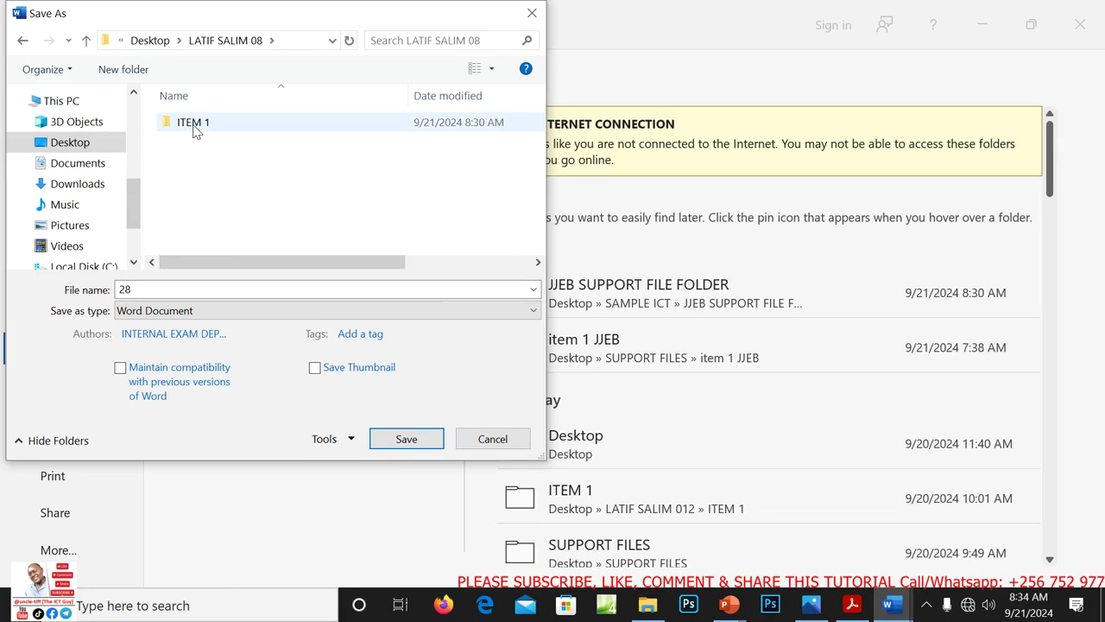
double_click(193, 125)
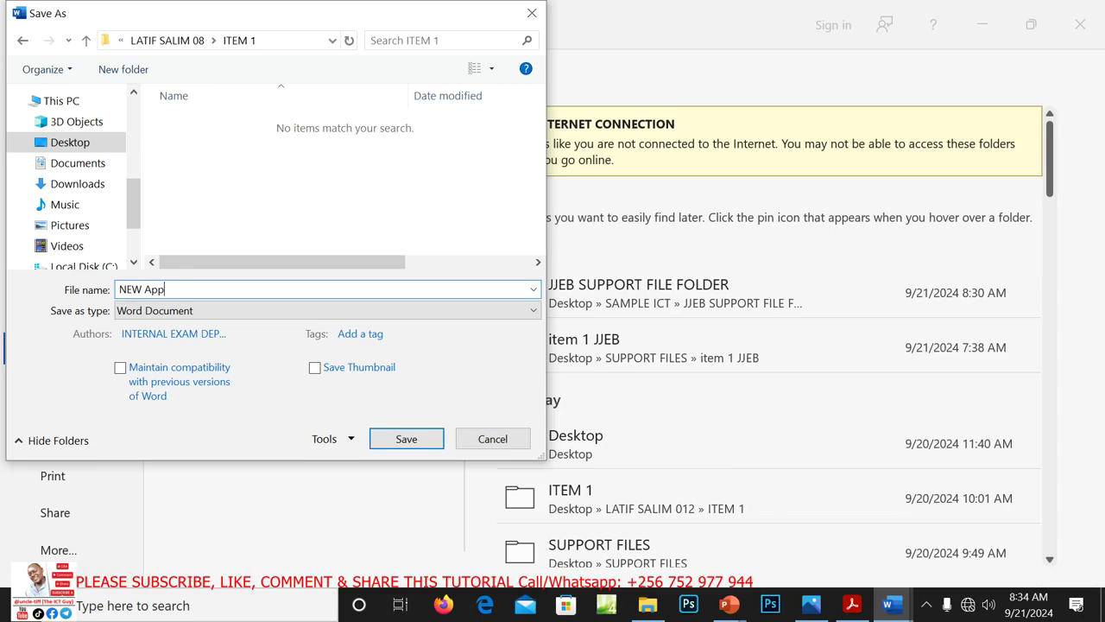
text(oint)
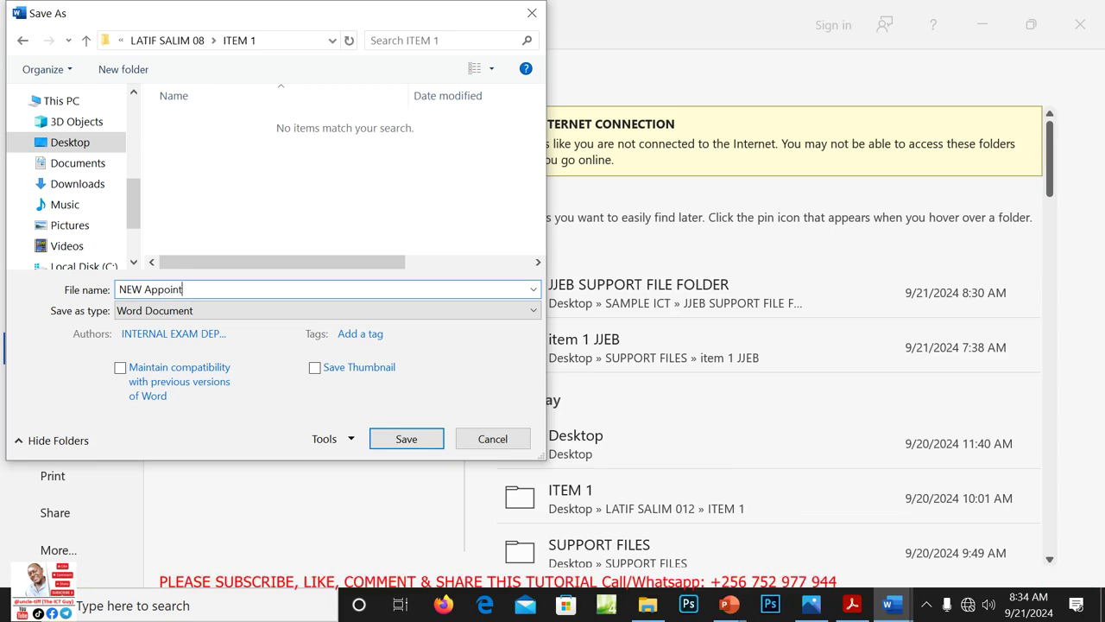
text(ment letter)
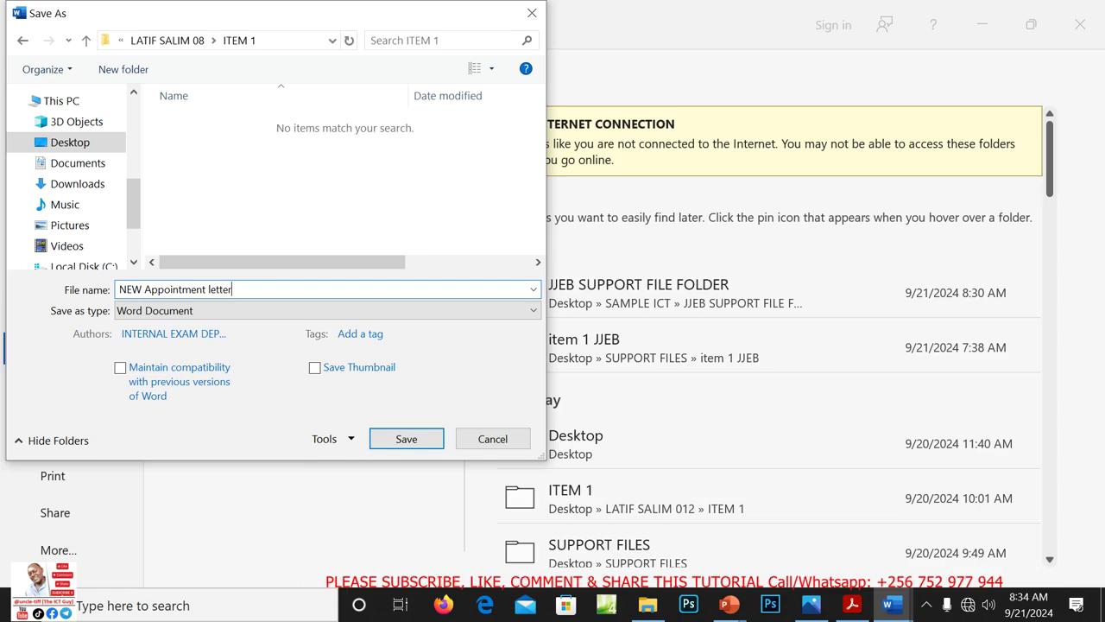
key(Return)
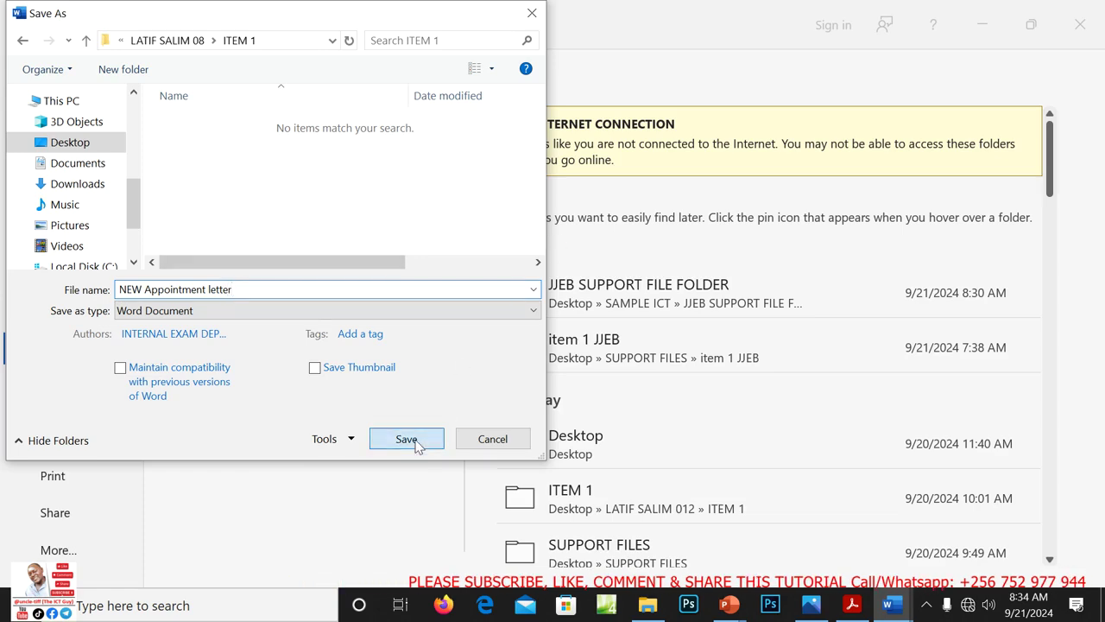
click(406, 439)
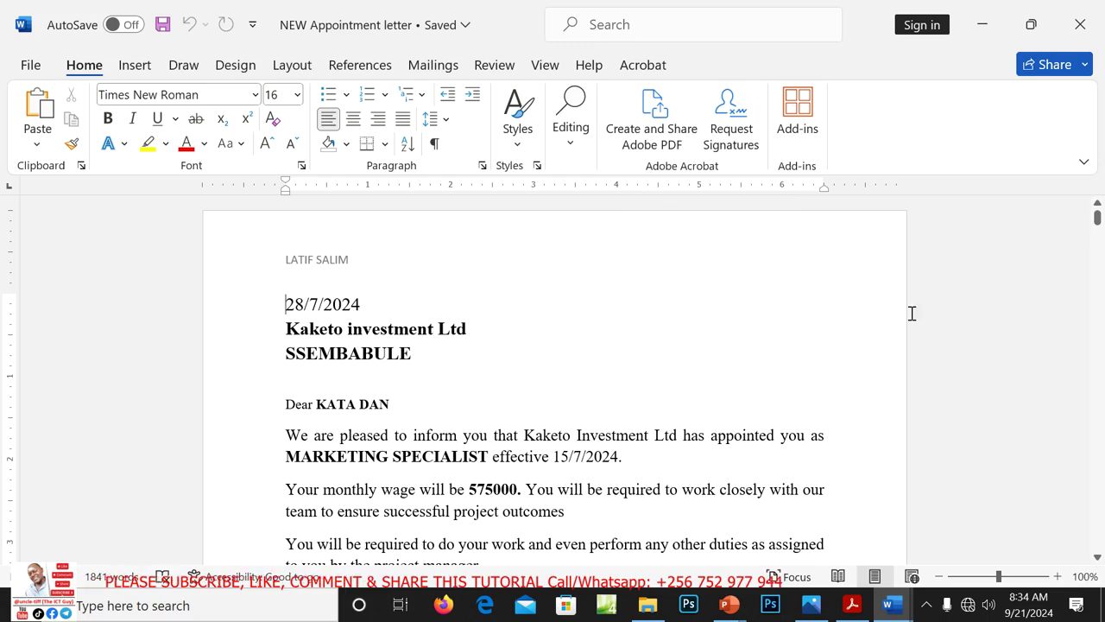
Close both Word documents without saving apointment.docx, then open the work folder on the desktop
click(1080, 27)
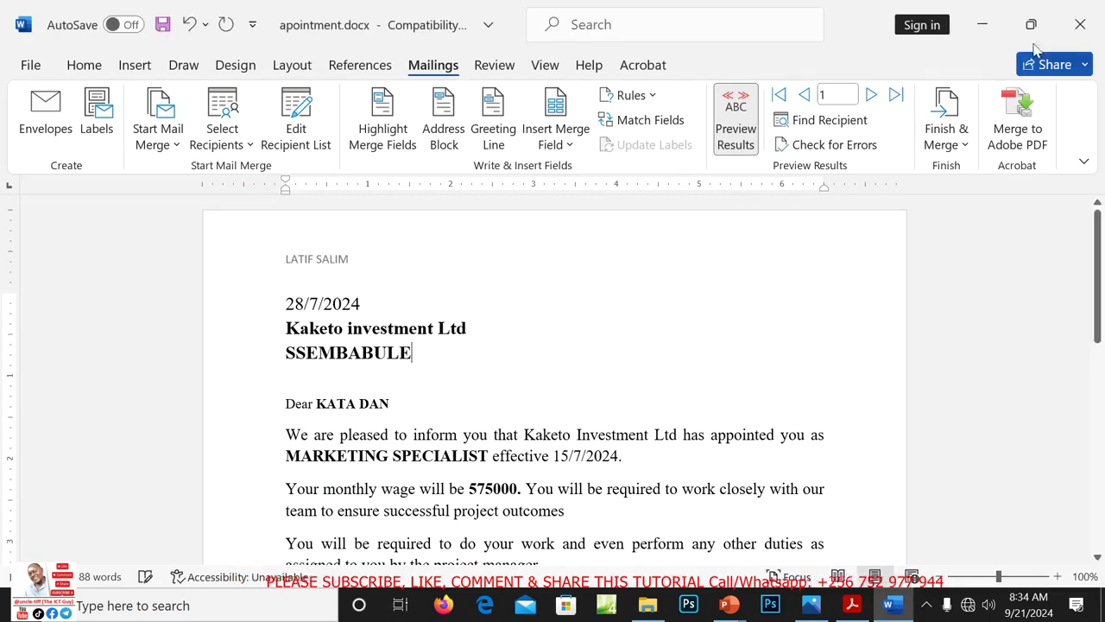
click(1080, 25)
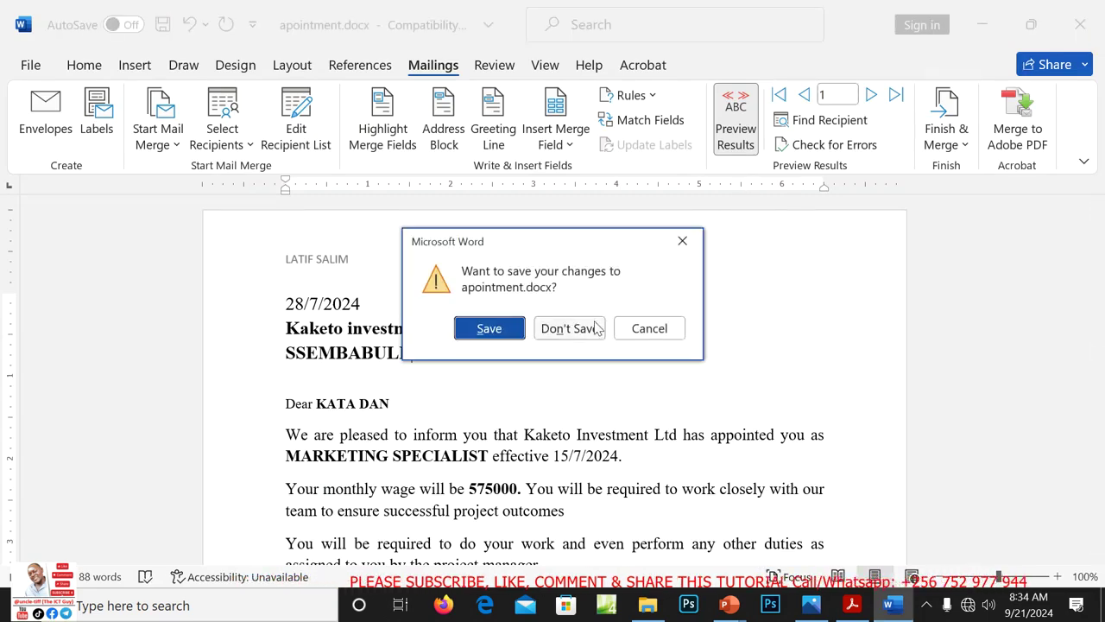
click(569, 329)
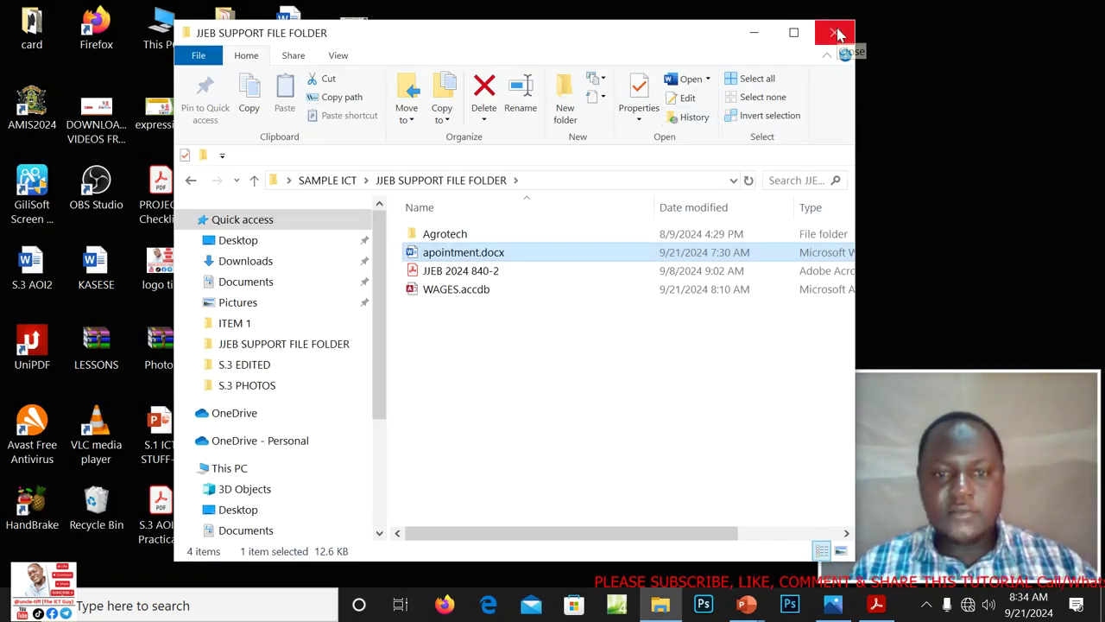
click(837, 34)
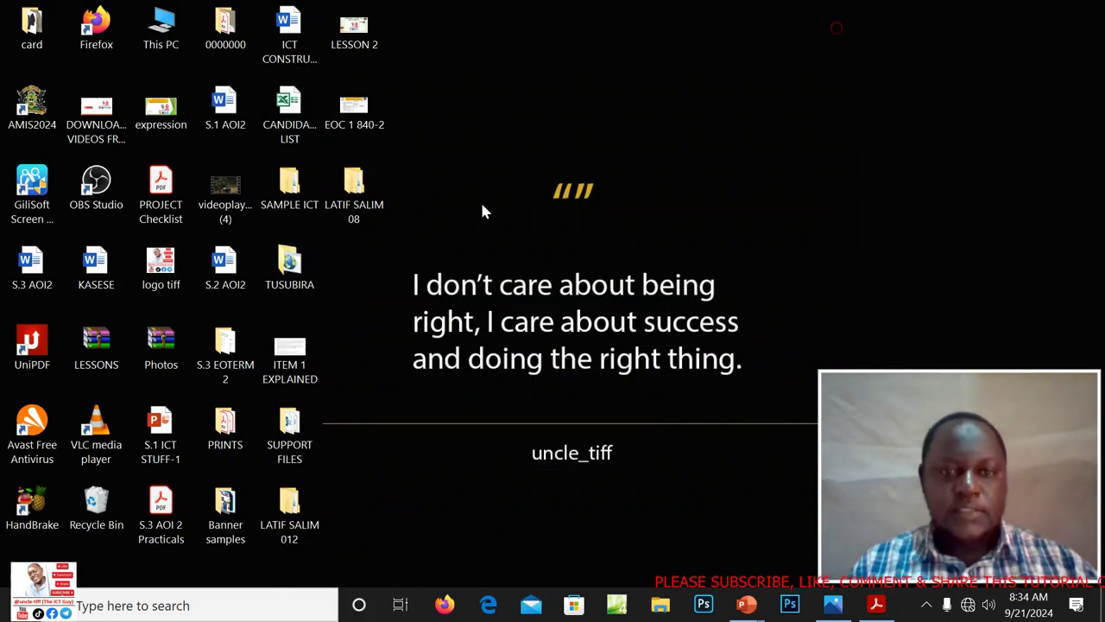
double_click(362, 203)
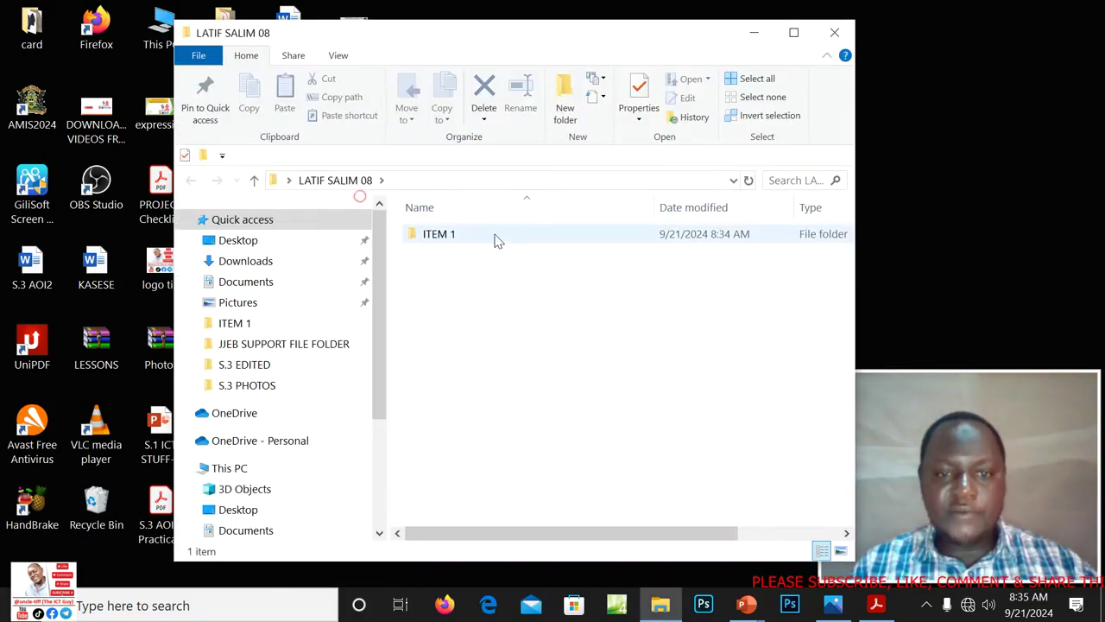
In ITEM 1, rename the employee data workbook to 'Employees data' and open NEW Appointment letter
double_click(441, 239)
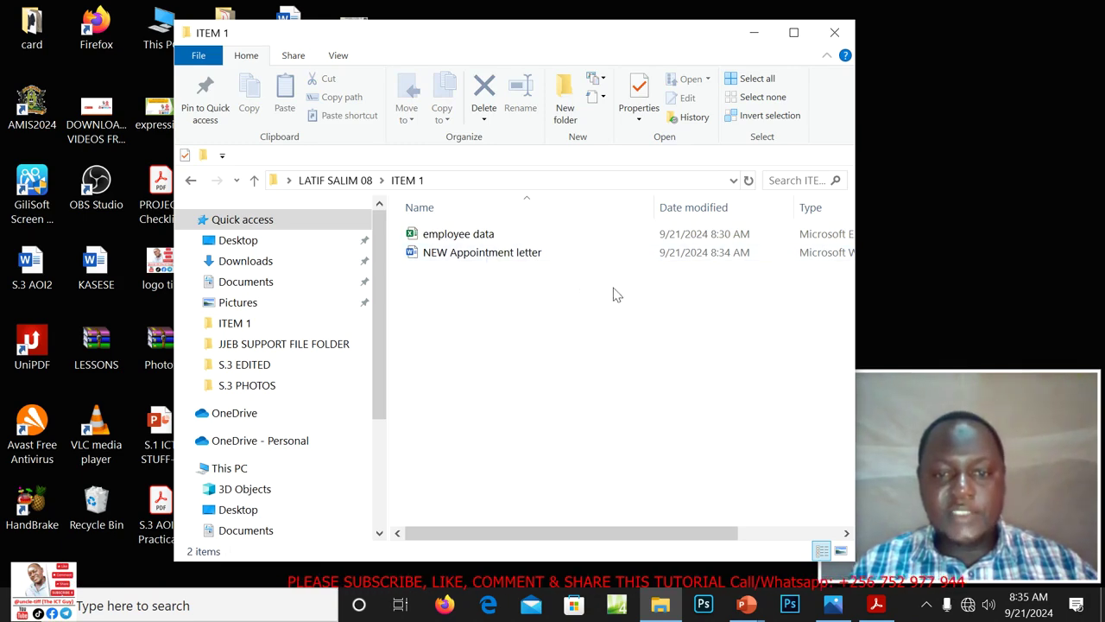
right_click(441, 241)
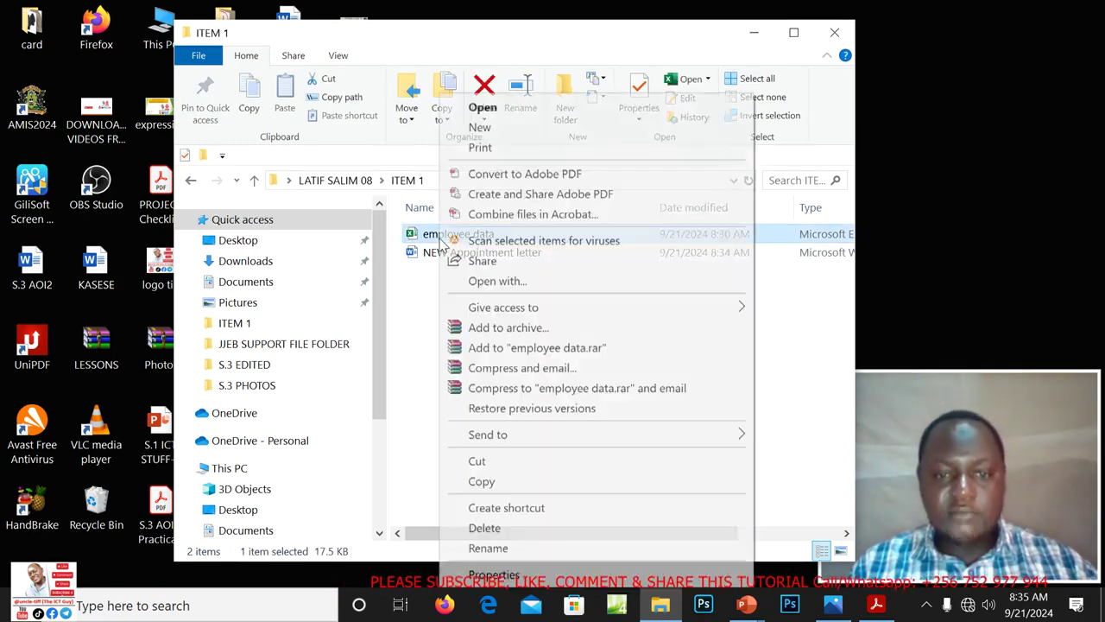
click(488, 547)
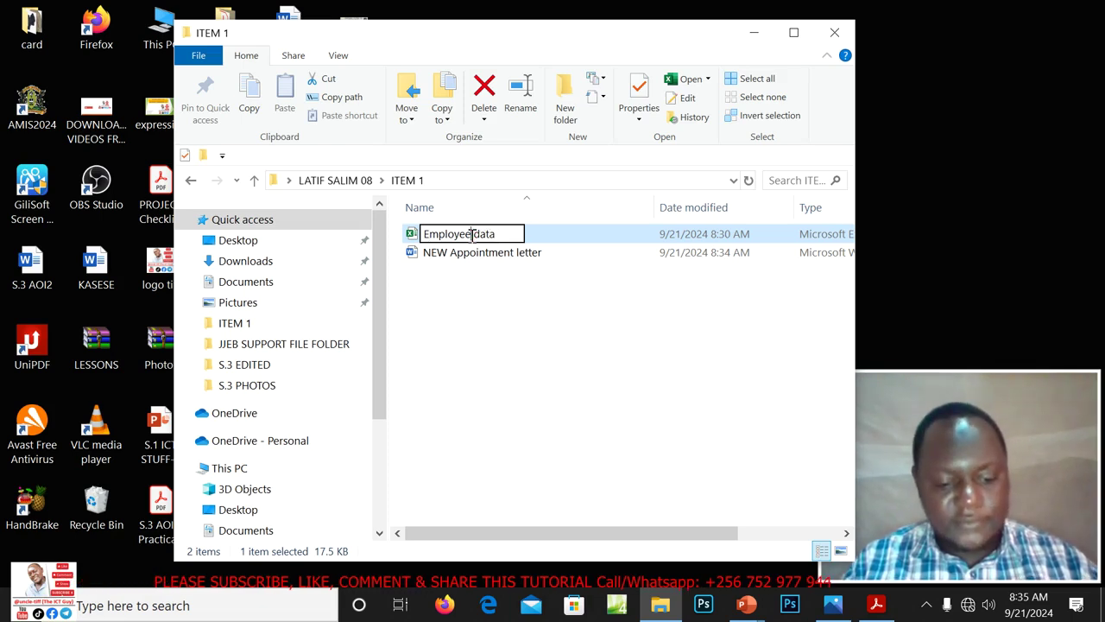
click(553, 310)
click(552, 309)
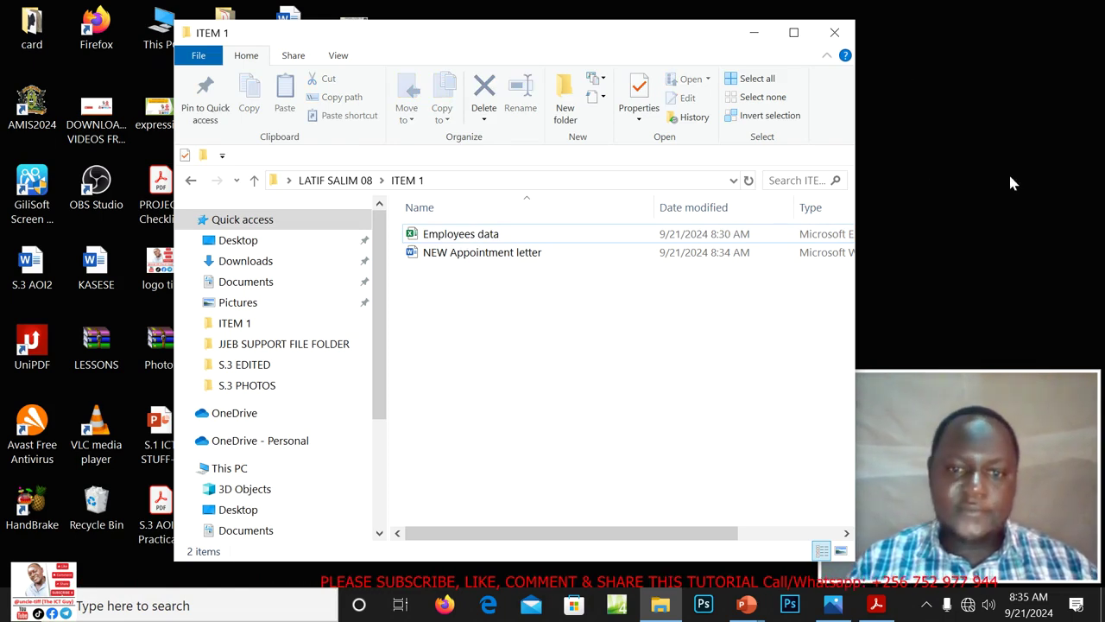
double_click(462, 261)
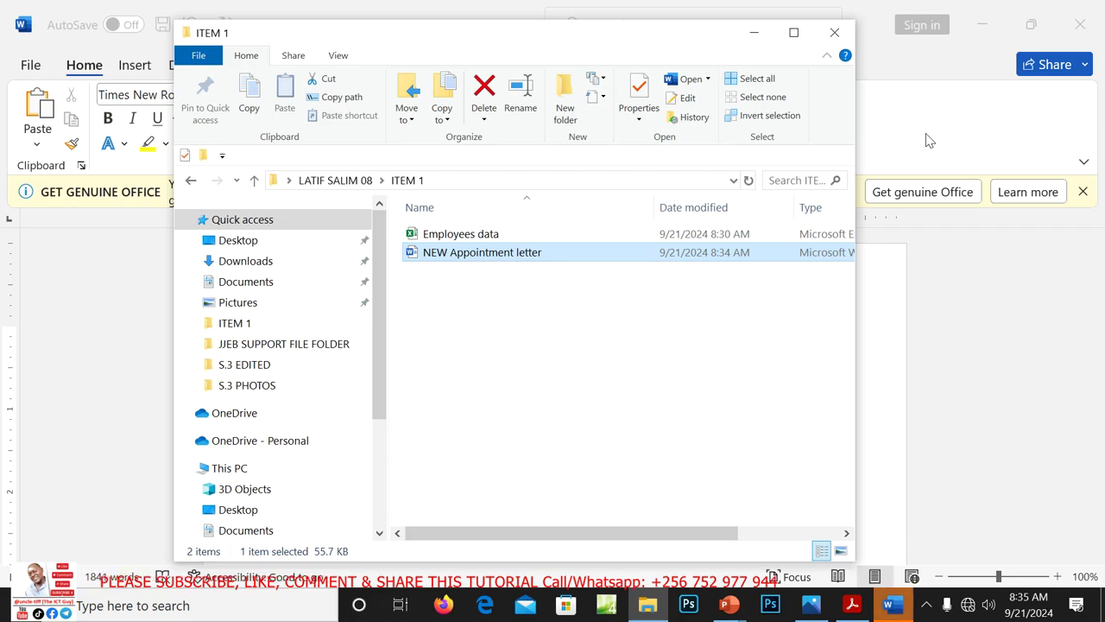
Check the merged appointment letters, close Word, and open the Employees data workbook
click(925, 139)
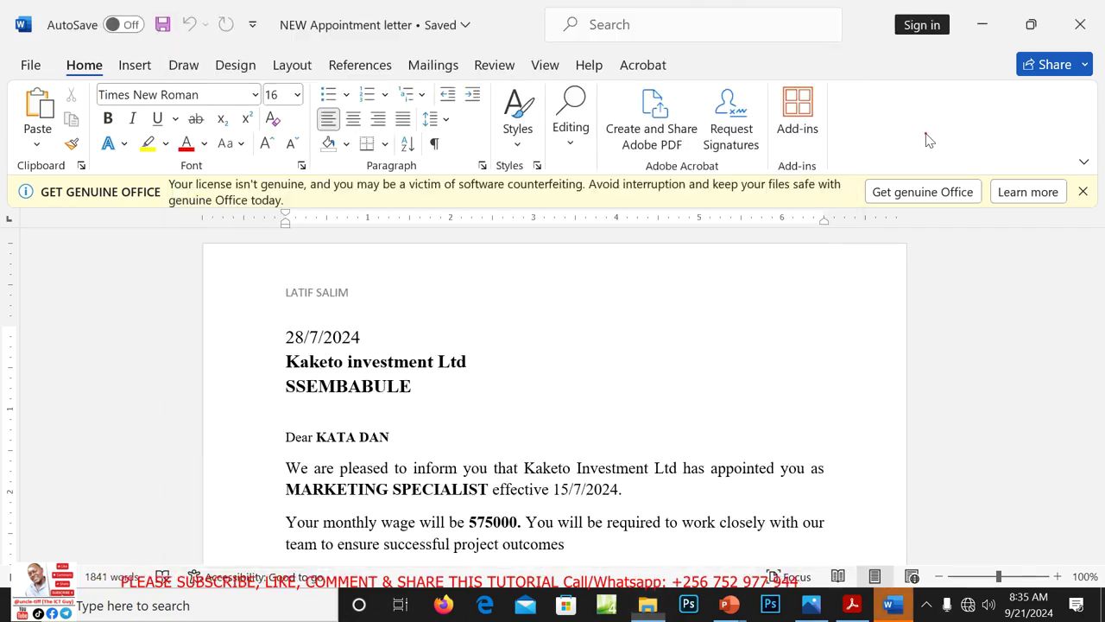
click(1082, 191)
mouse_move(1097, 219)
mouse_down()
mouse_move(1098, 285)
mouse_move(1097, 216)
mouse_up()
click(1084, 20)
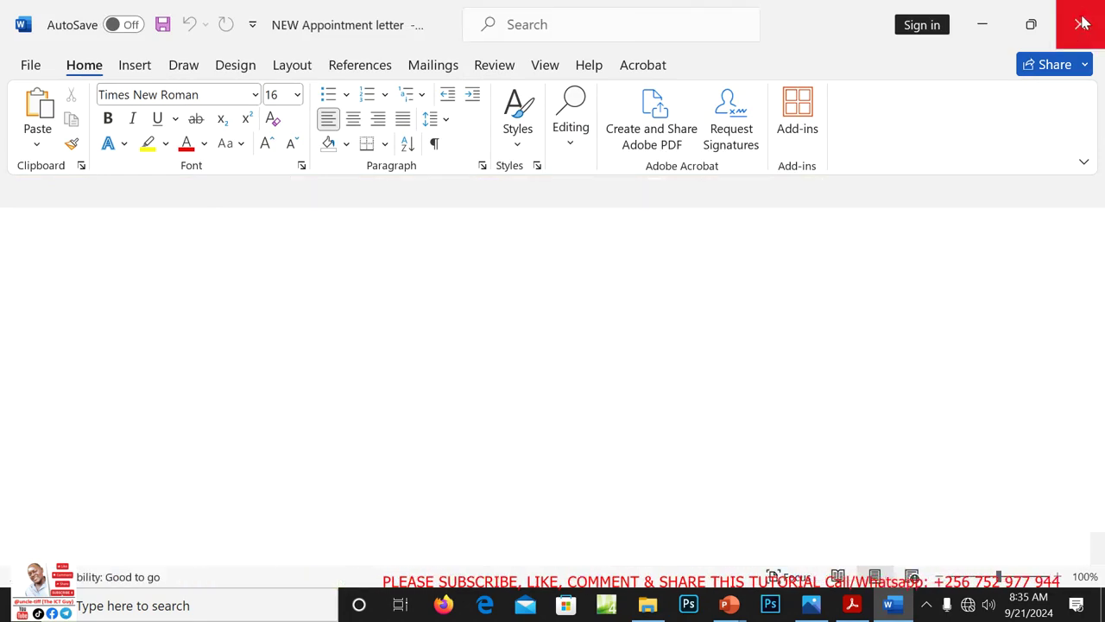
double_click(449, 235)
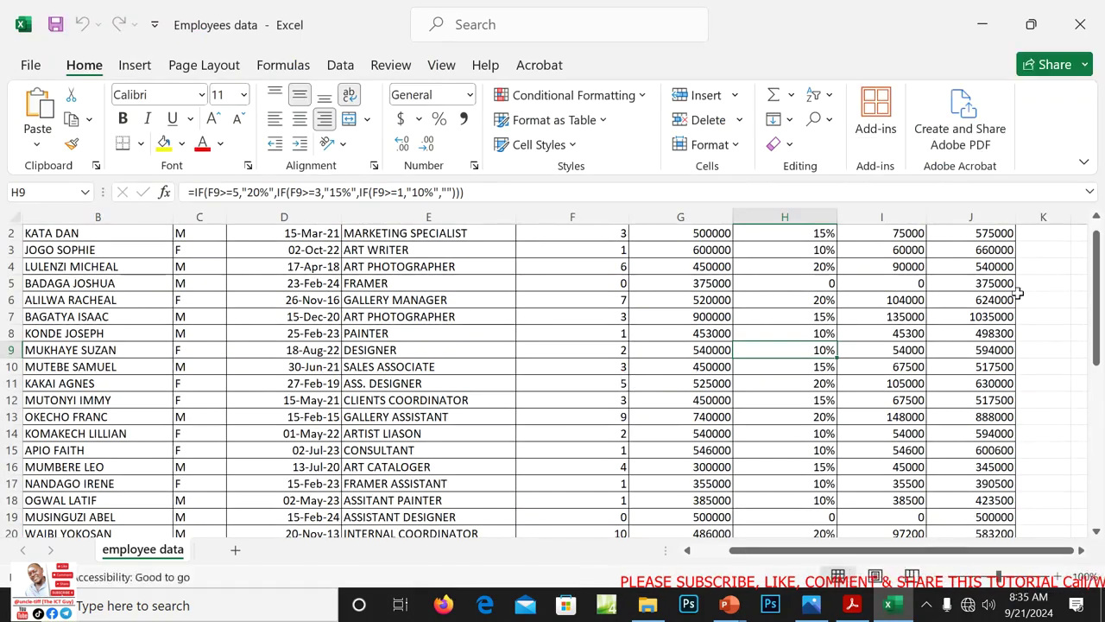
Check the wage table and new-wages chart, then close the Employees data workbook
drag(1097, 289, 1102, 436)
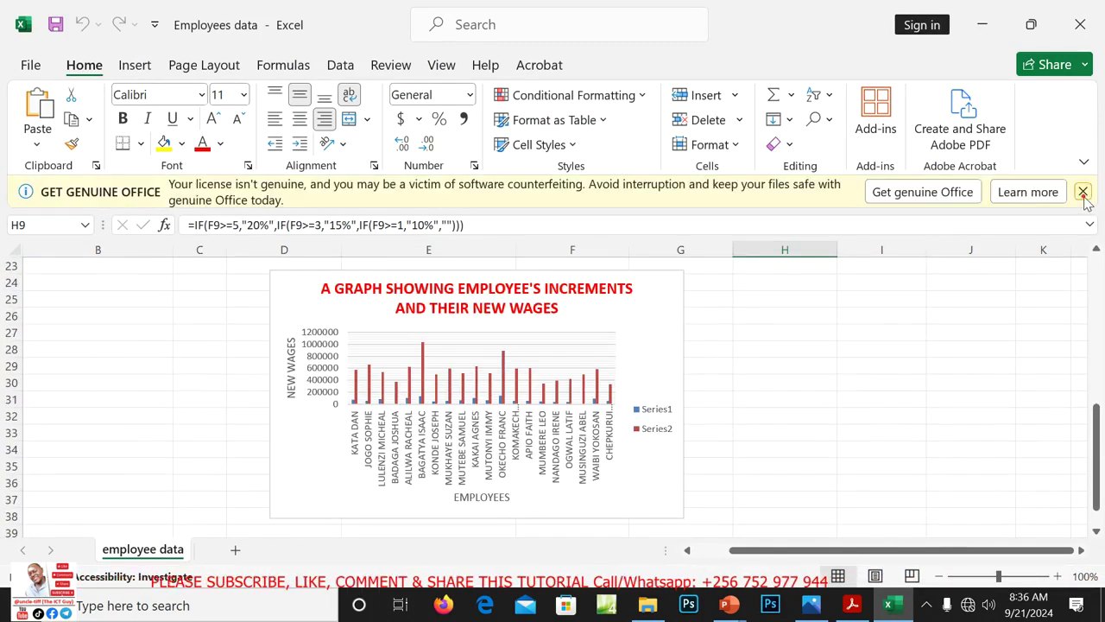
click(1083, 192)
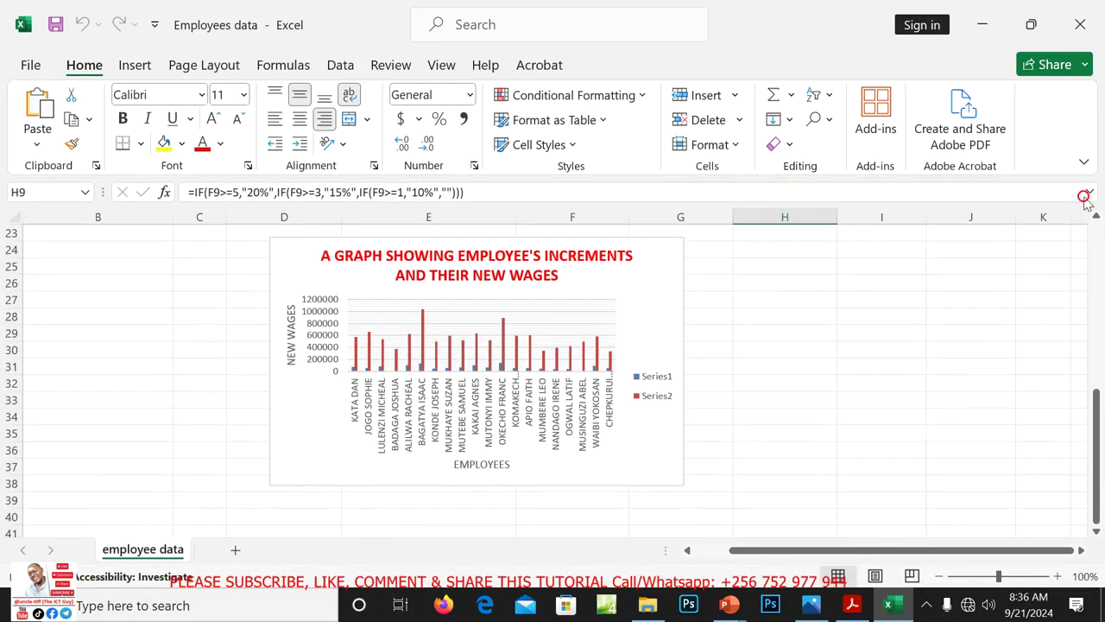
click(1076, 26)
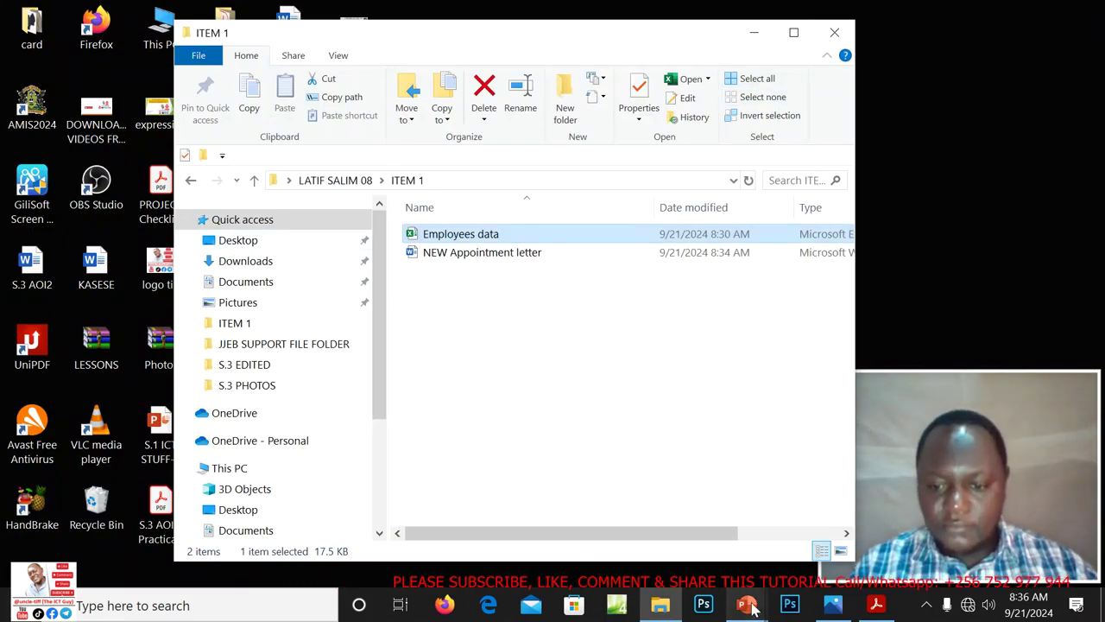
Switch to the MANIPULATION OF DATA presentation and show its Thank You slide
mouse_move(748, 608)
click(658, 552)
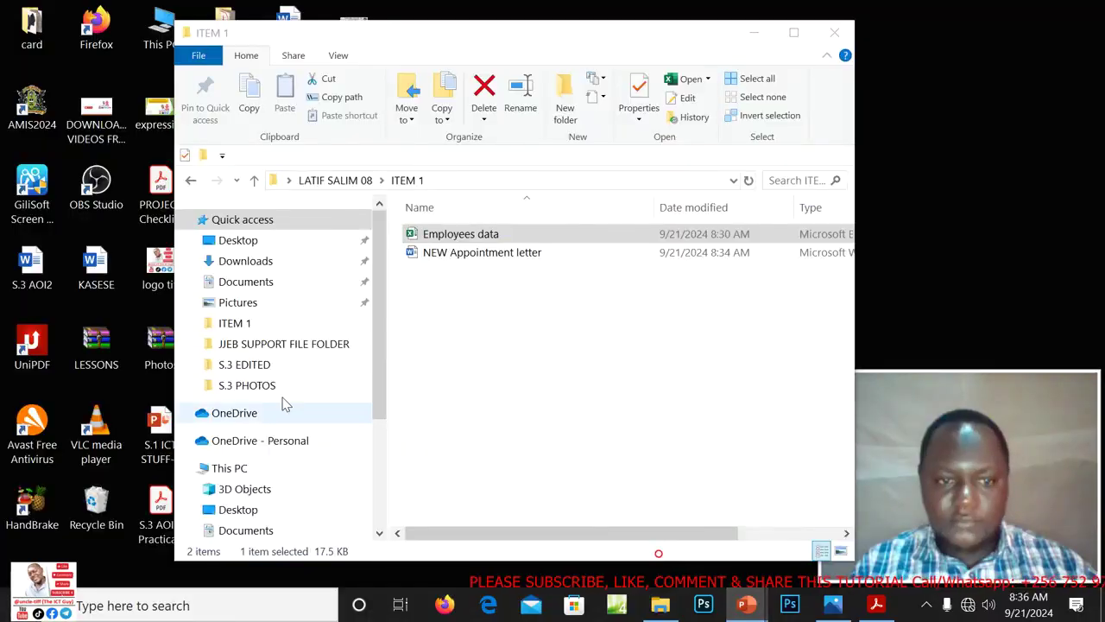
click(87, 302)
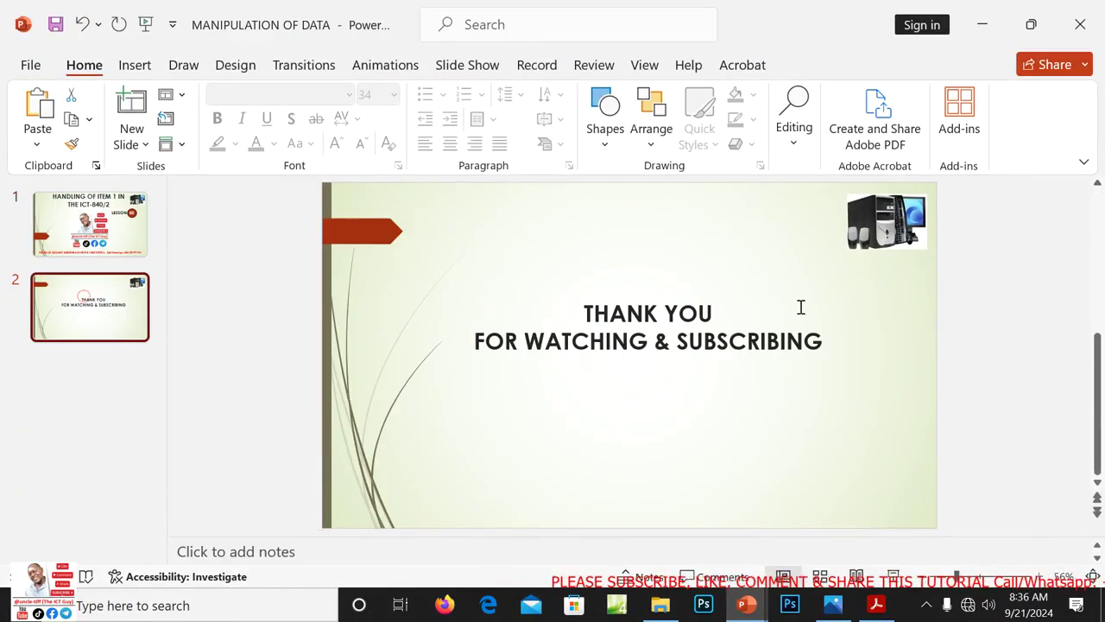